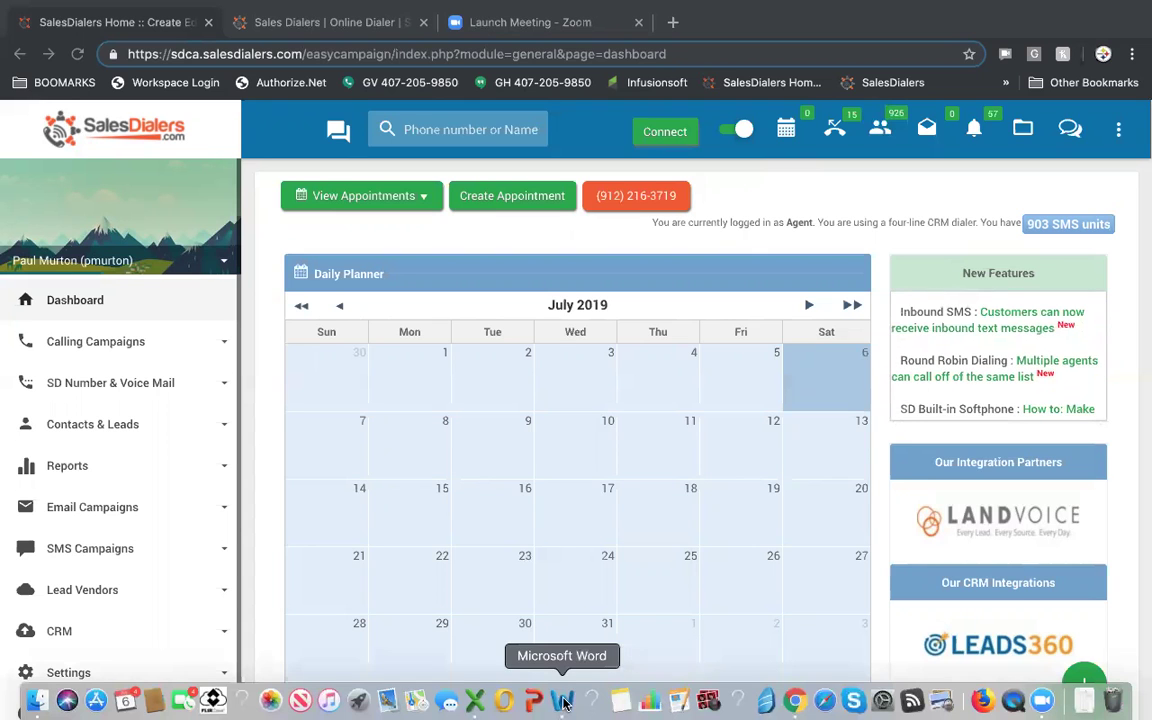
# - Bring Sample Account Credentials.docx forward in Word and scroll down to the agent and manager credentials
pyautogui.click(563, 705)
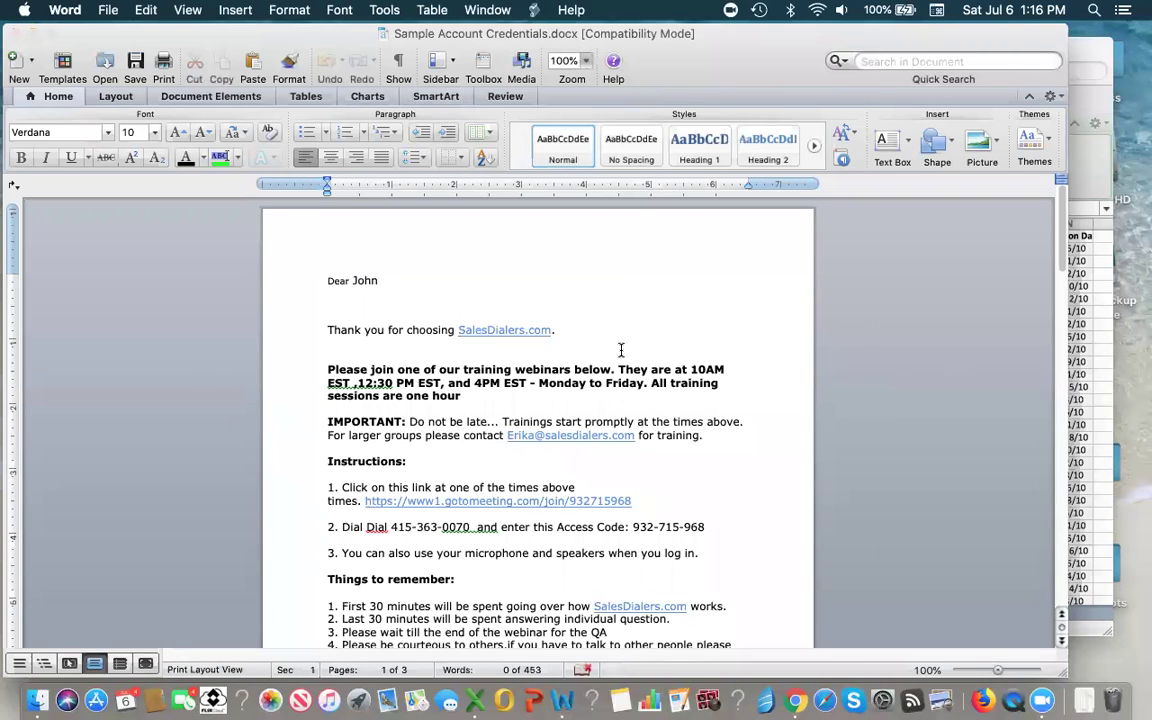
pyautogui.scroll(-5, 620, 349)
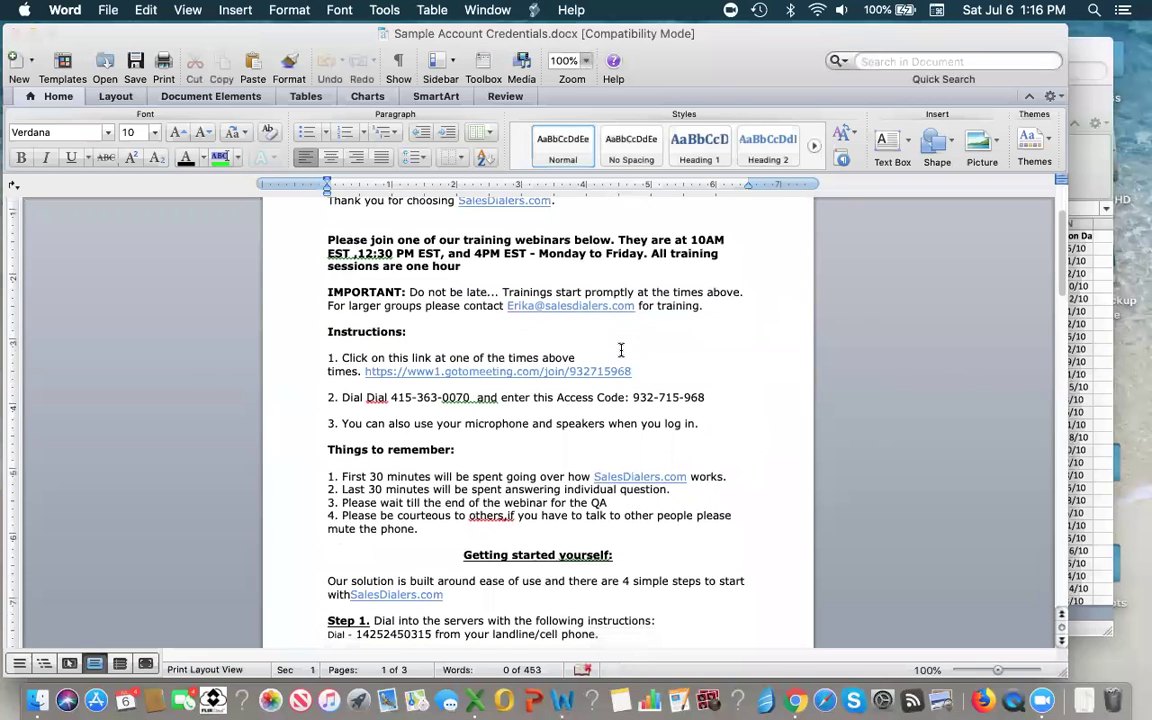
pyautogui.scroll(-4, 620, 349)
pyautogui.scroll(-2, 620, 349)
pyautogui.scroll(-4, 620, 349)
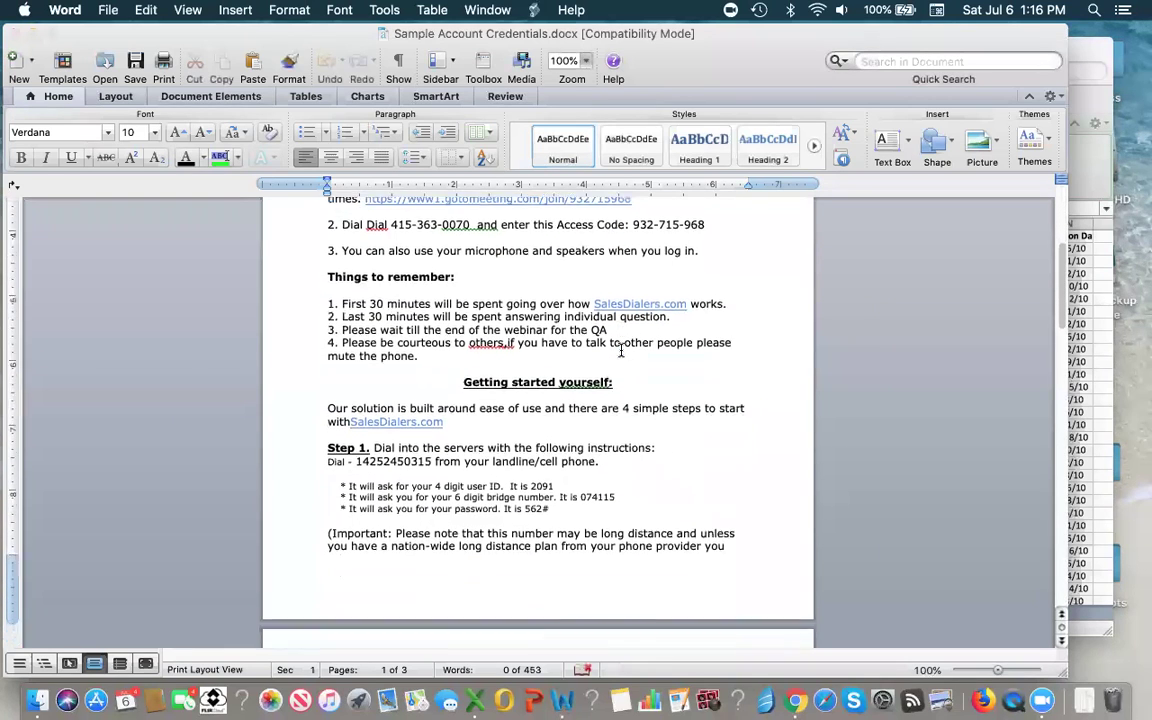
pyautogui.scroll(-4, 620, 349)
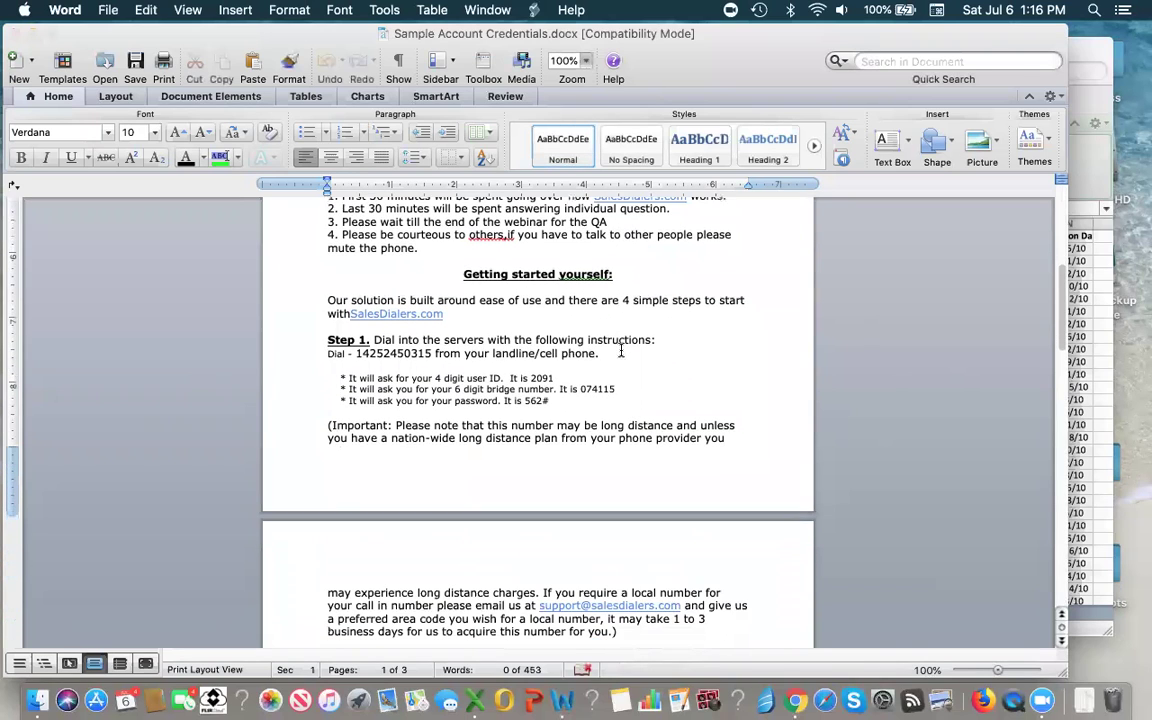
pyautogui.scroll(-4, 620, 351)
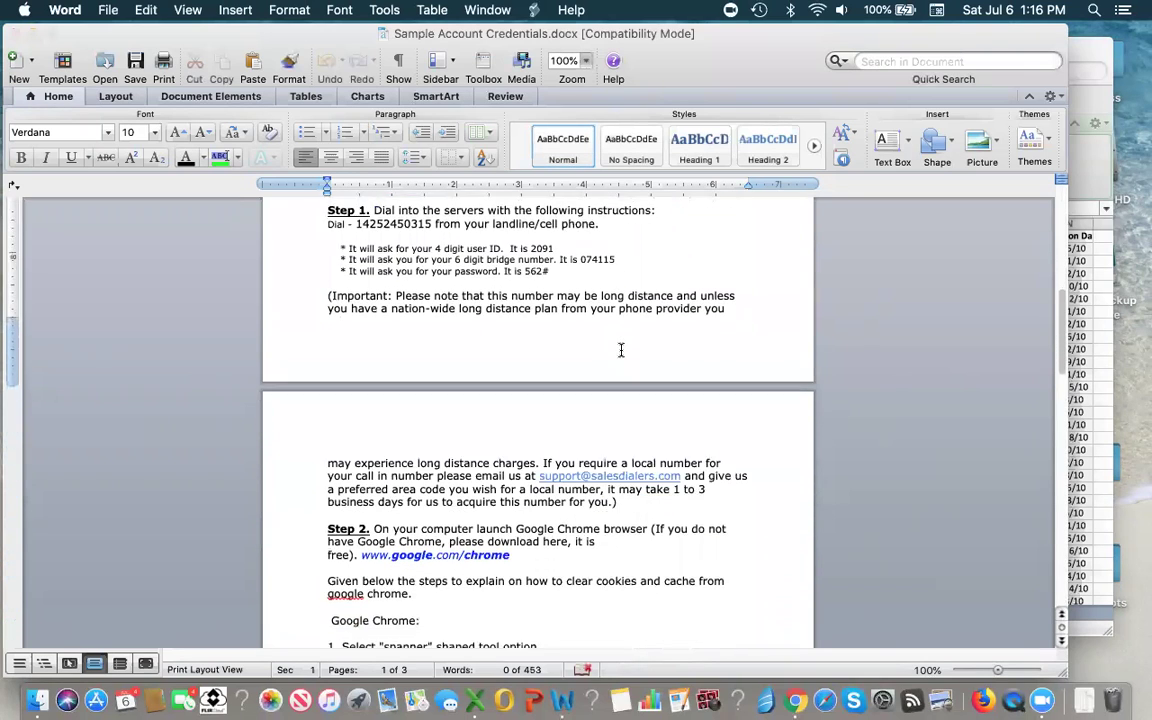
pyautogui.scroll(-4, 620, 349)
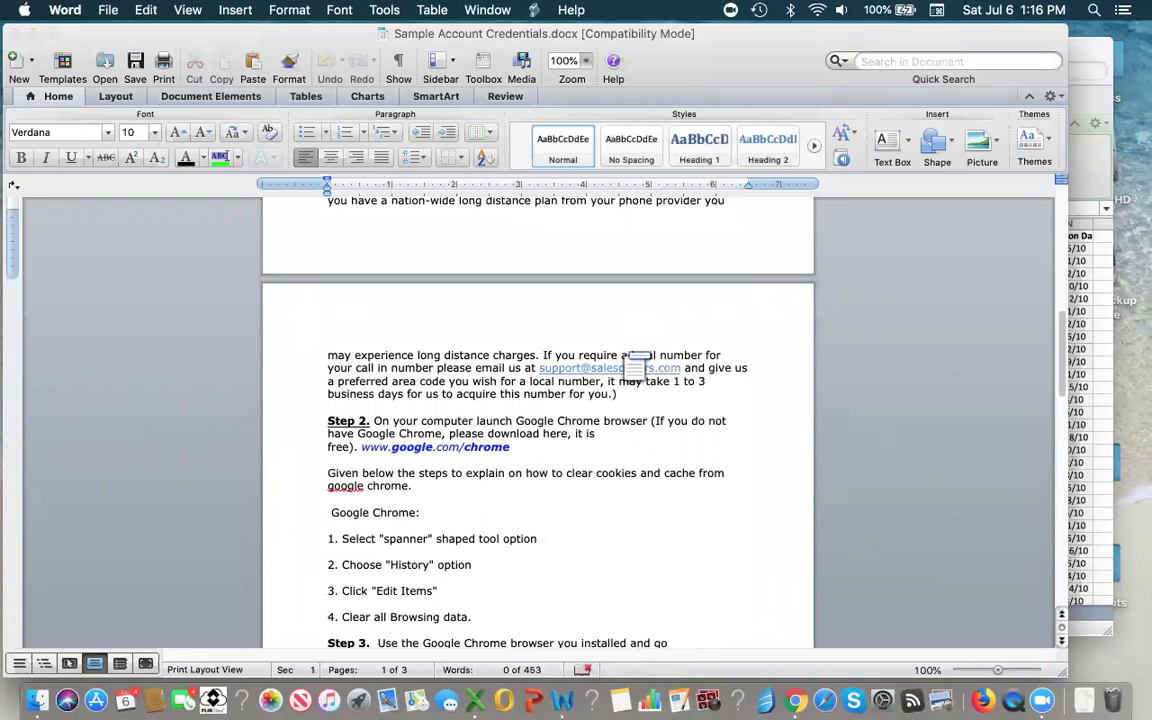
pyautogui.scroll(-8, 620, 349)
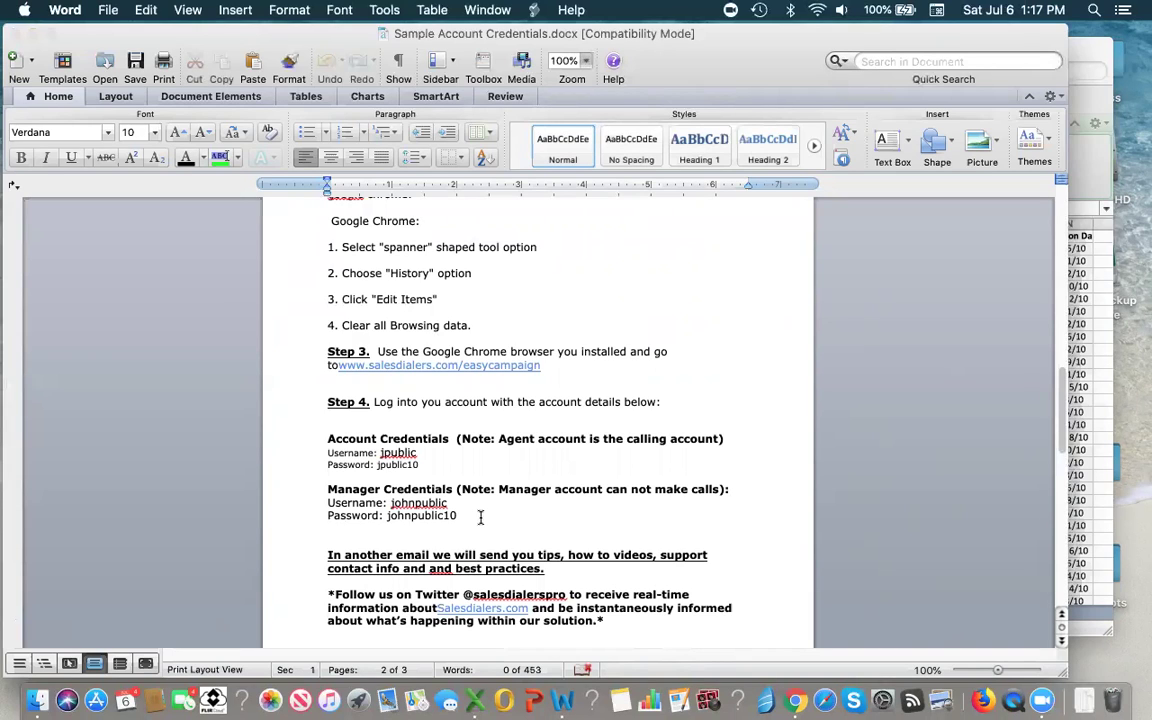
# - Return to the SalesDialers dashboard in Chrome and show the connect, disconnect and logout menu
pyautogui.click(795, 698)
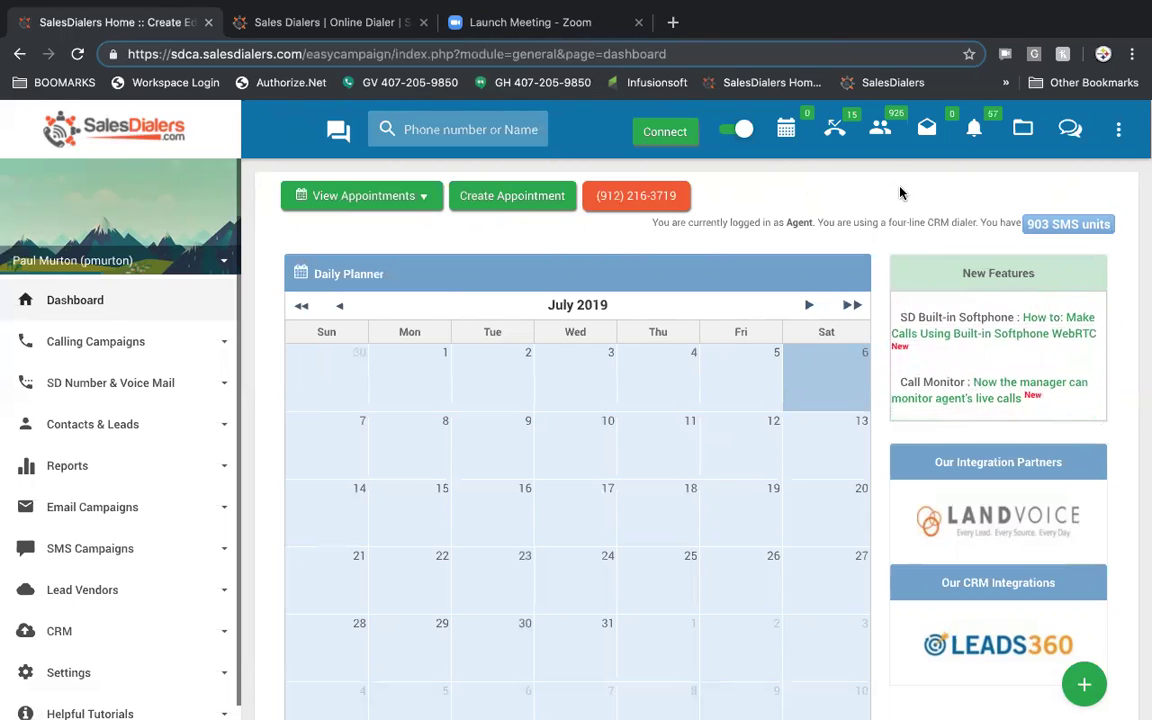
pyautogui.click(1118, 129)
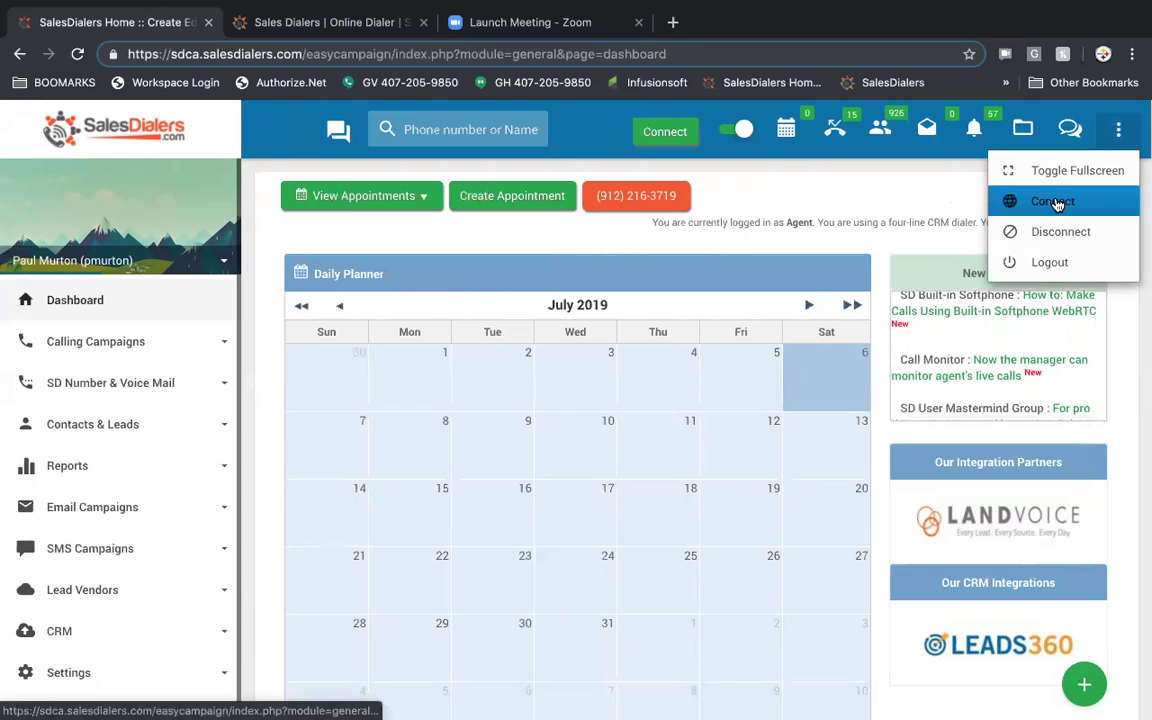
# - Connect the dialer session, view text message conversations, and open then discard a new message draft
pyautogui.click(905, 196)
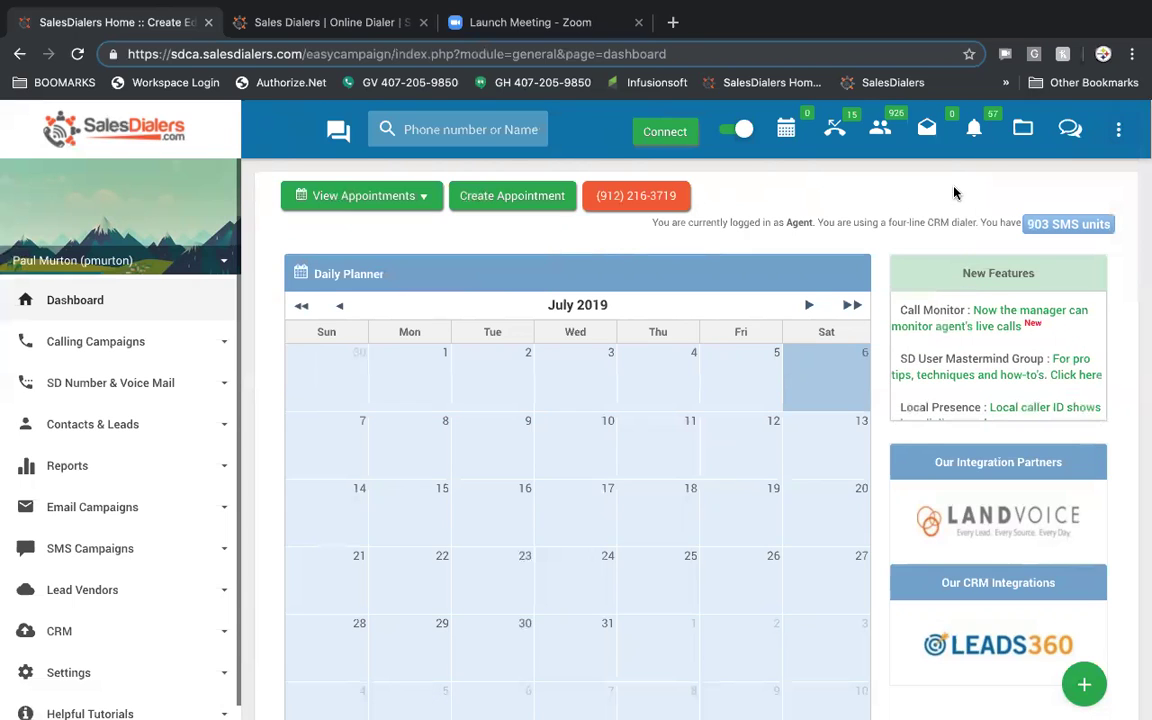
pyautogui.click(1066, 133)
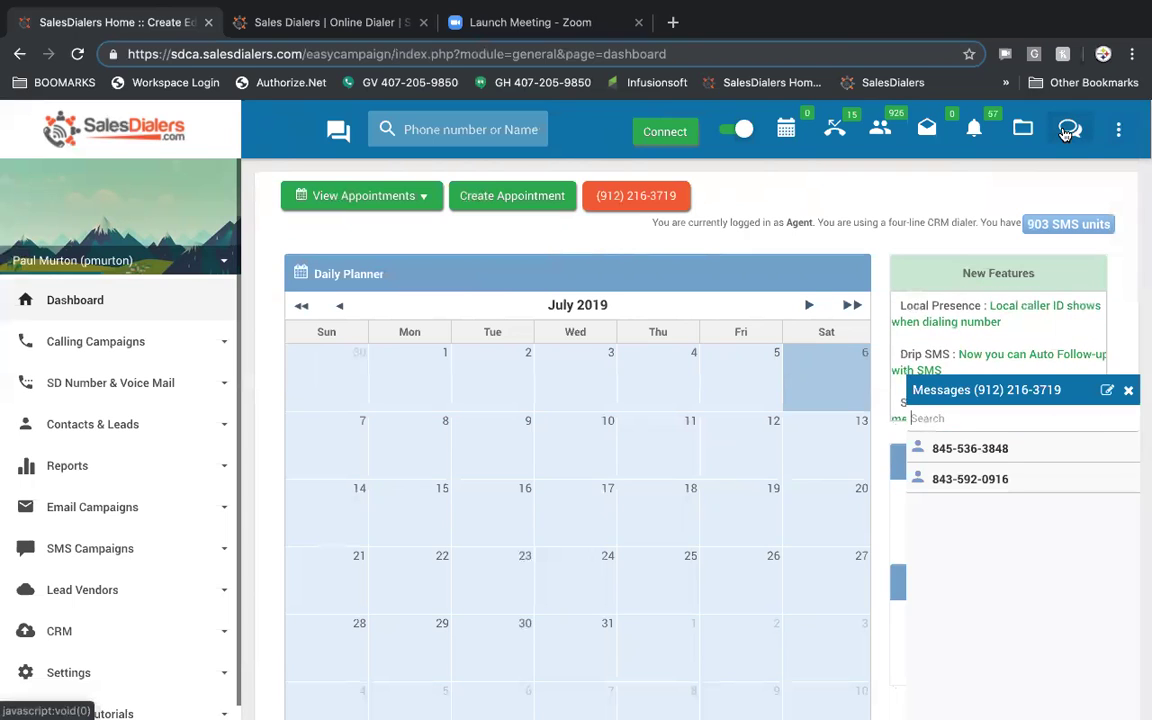
pyautogui.click(1107, 390)
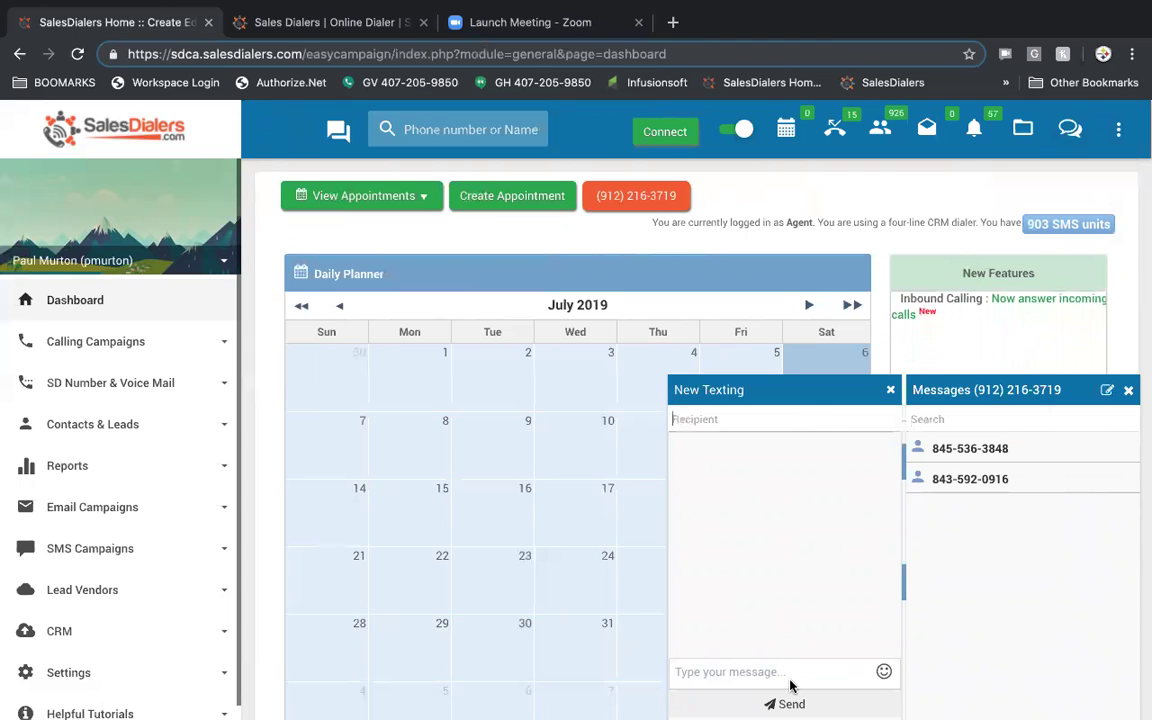
pyautogui.click(891, 390)
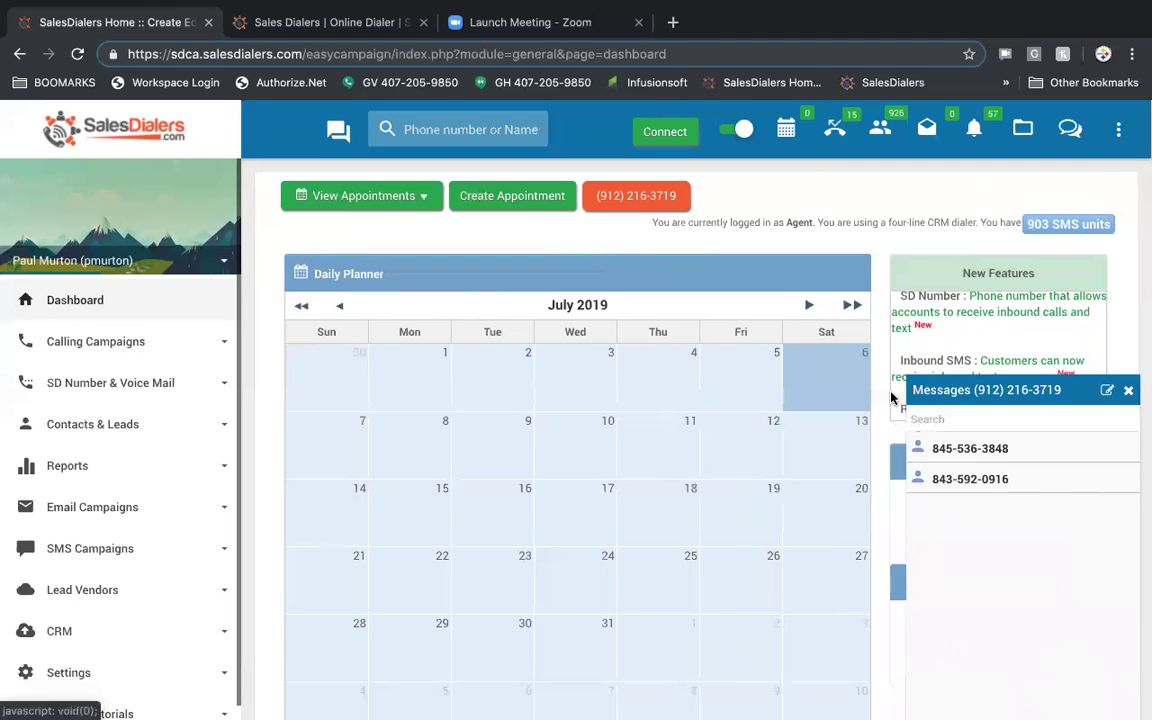
# - Check the appointment and call reminders, then close the messages panel and reminders list
pyautogui.click(975, 133)
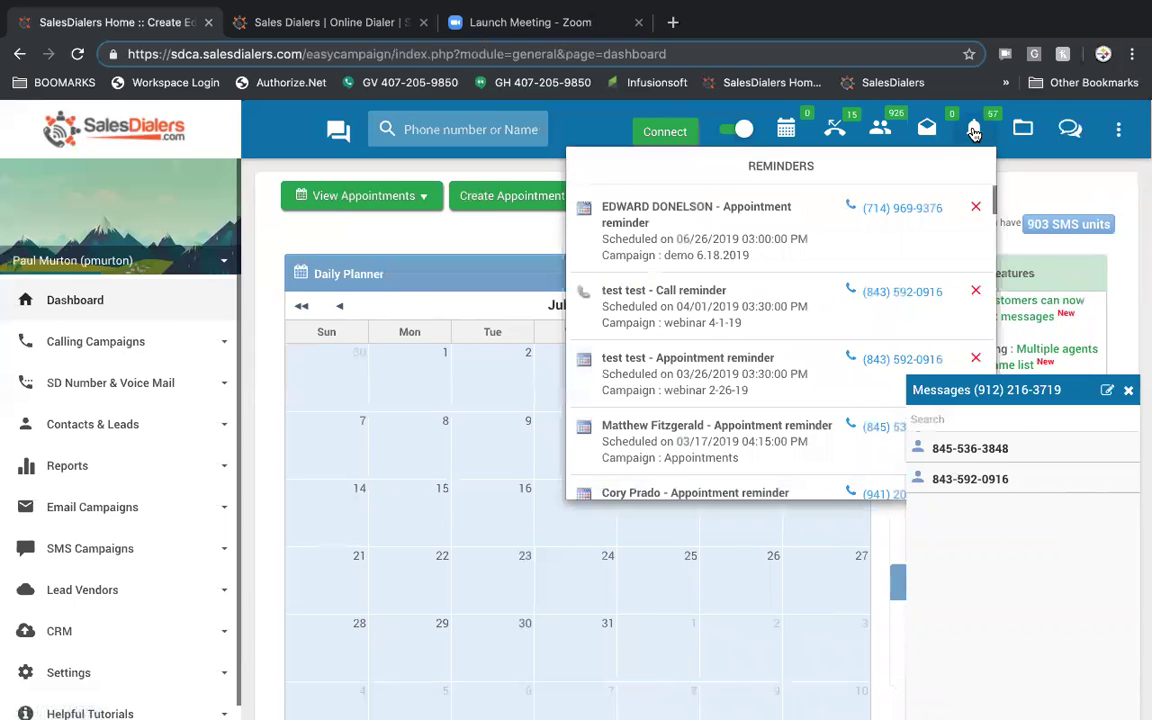
pyautogui.click(1129, 391)
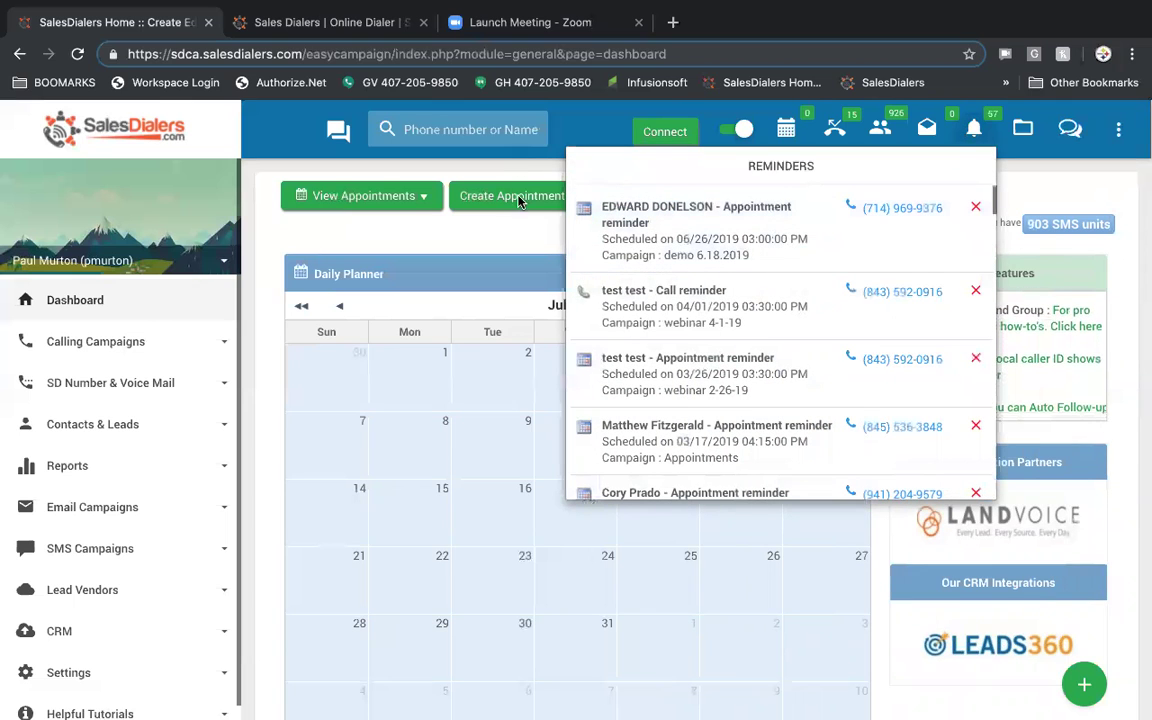
pyautogui.click(586, 504)
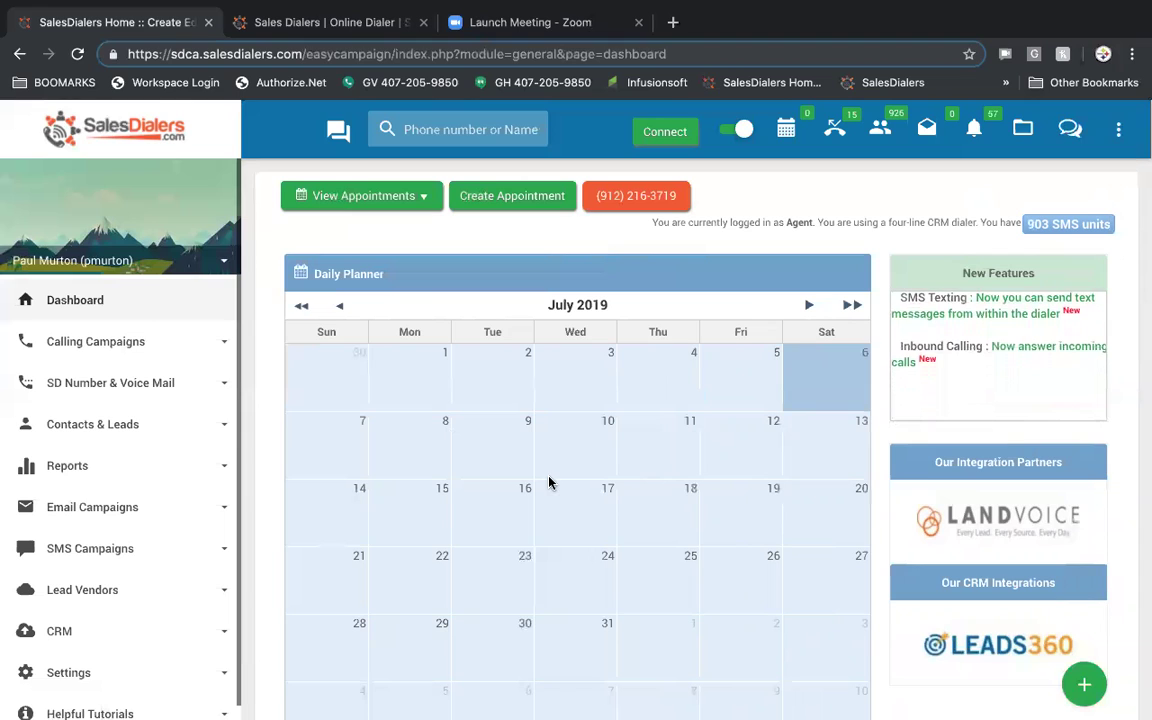
# - Add a contact folder named demo123 nested under the NY folder and save it
pyautogui.click(1025, 135)
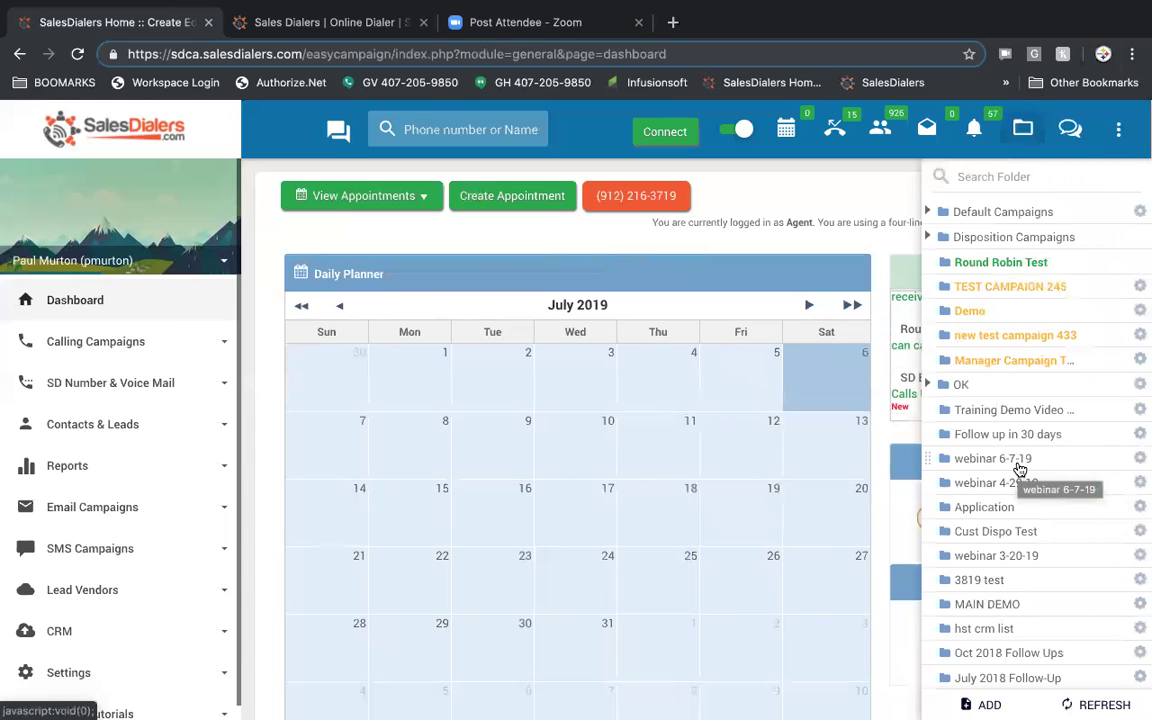
pyautogui.scroll(-1, 1019, 470)
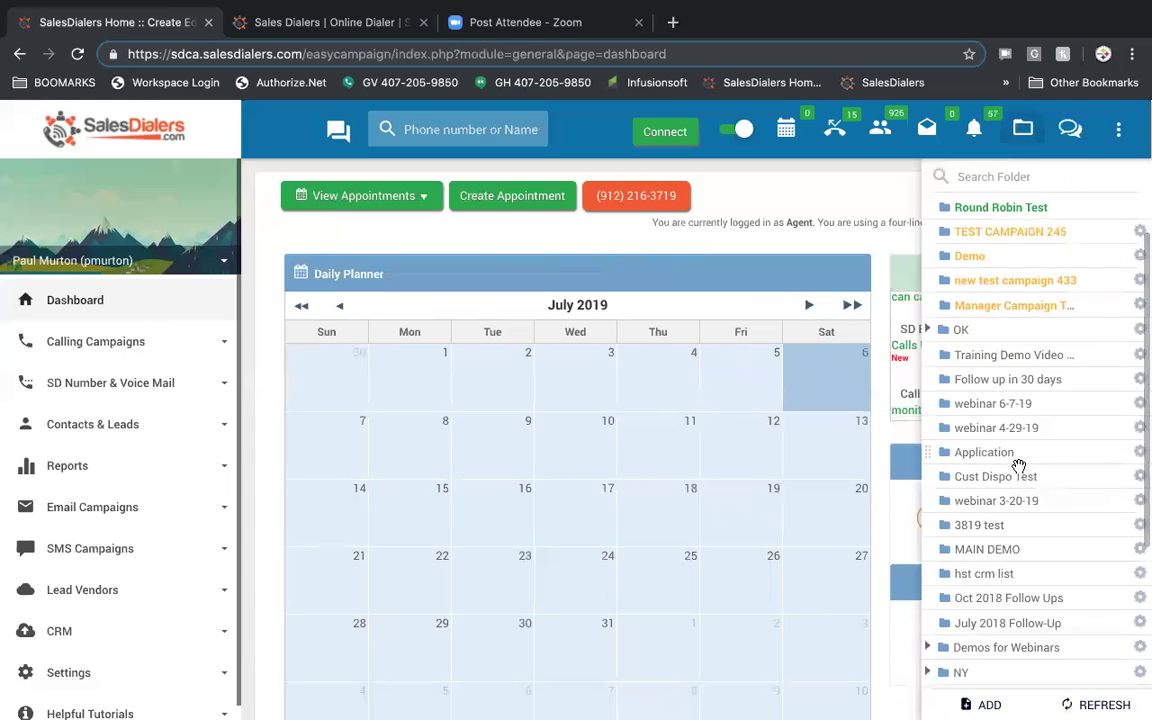
pyautogui.scroll(1, 1019, 467)
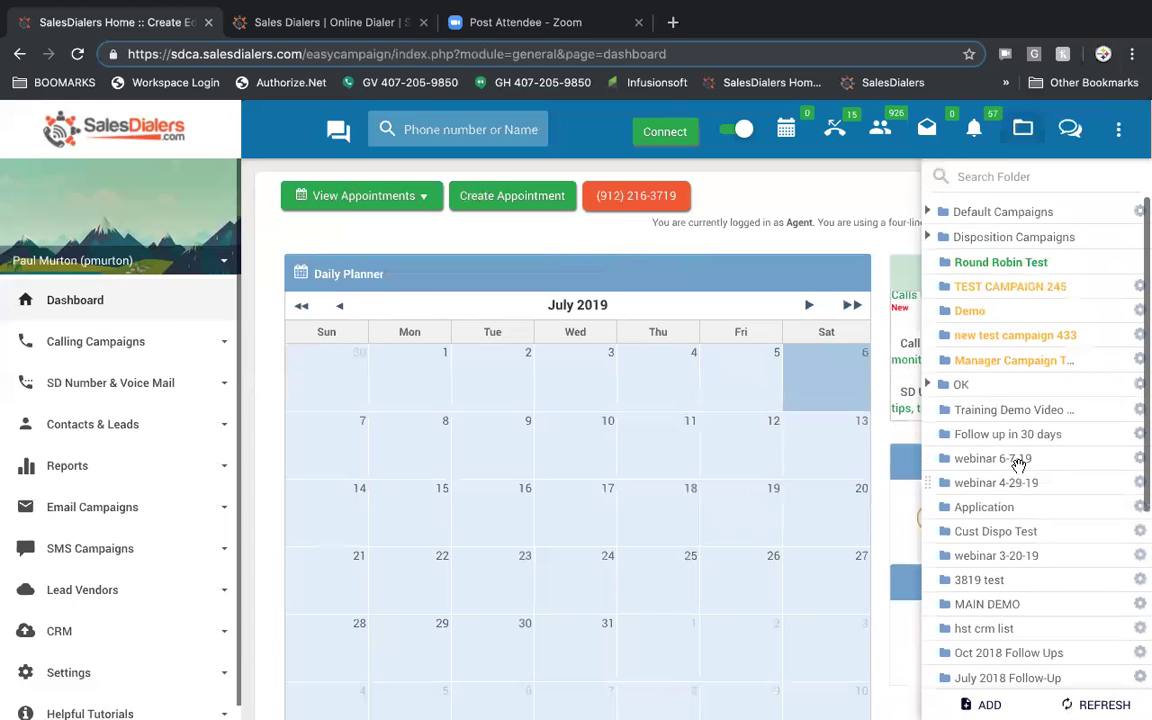
pyautogui.scroll(-5, 1020, 470)
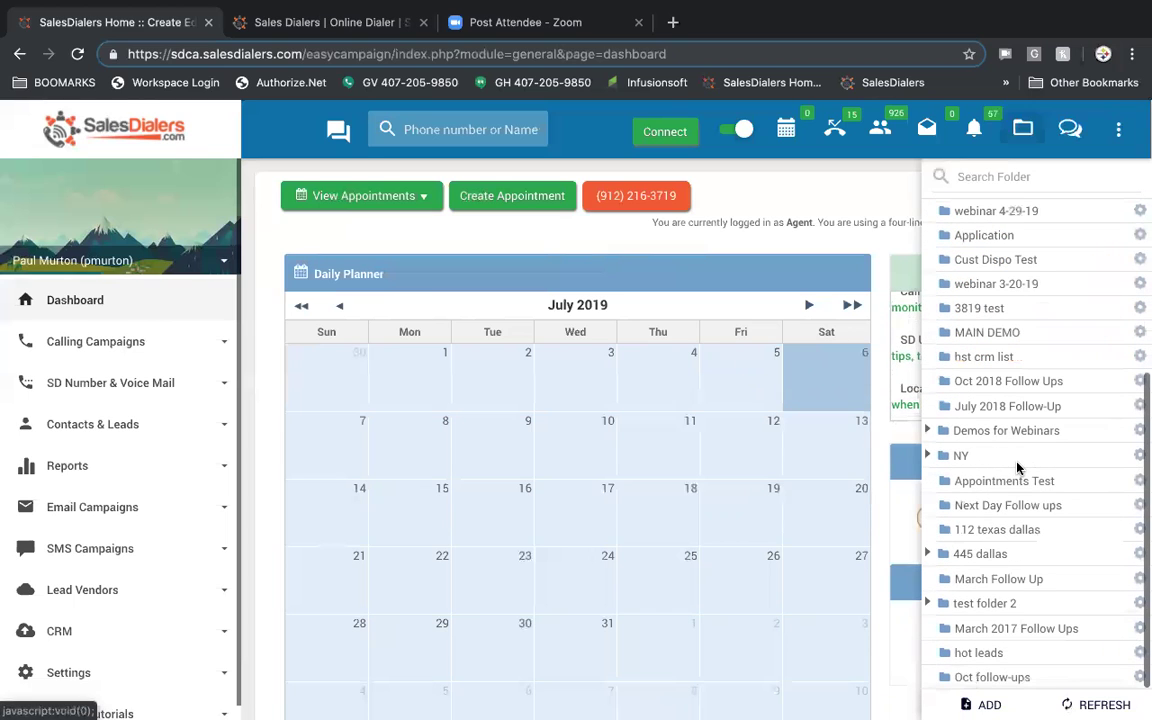
pyautogui.click(989, 705)
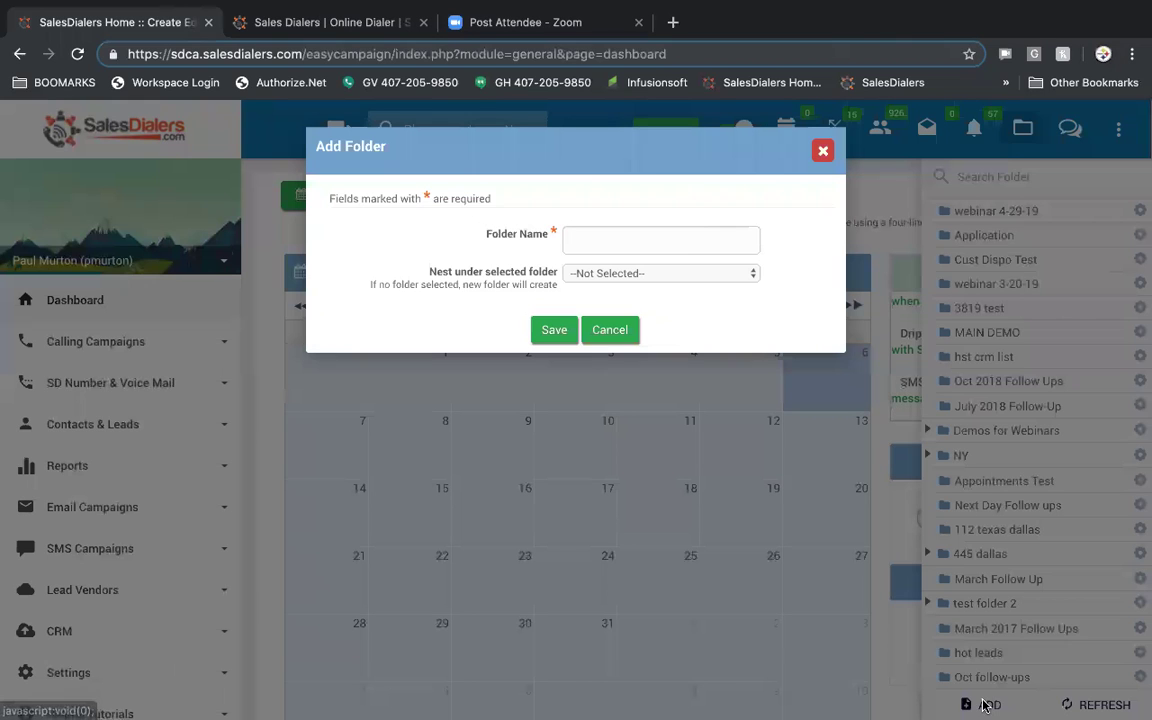
pyautogui.click(666, 240)
pyautogui.write('demo123')
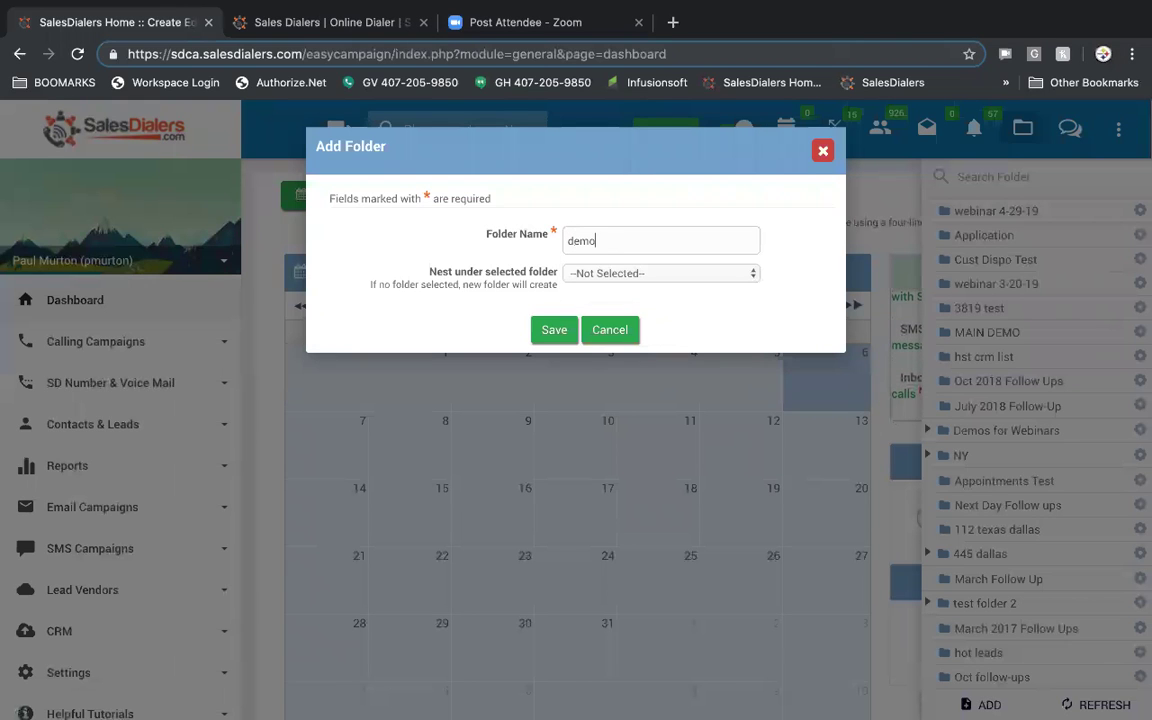
pyautogui.click(709, 273)
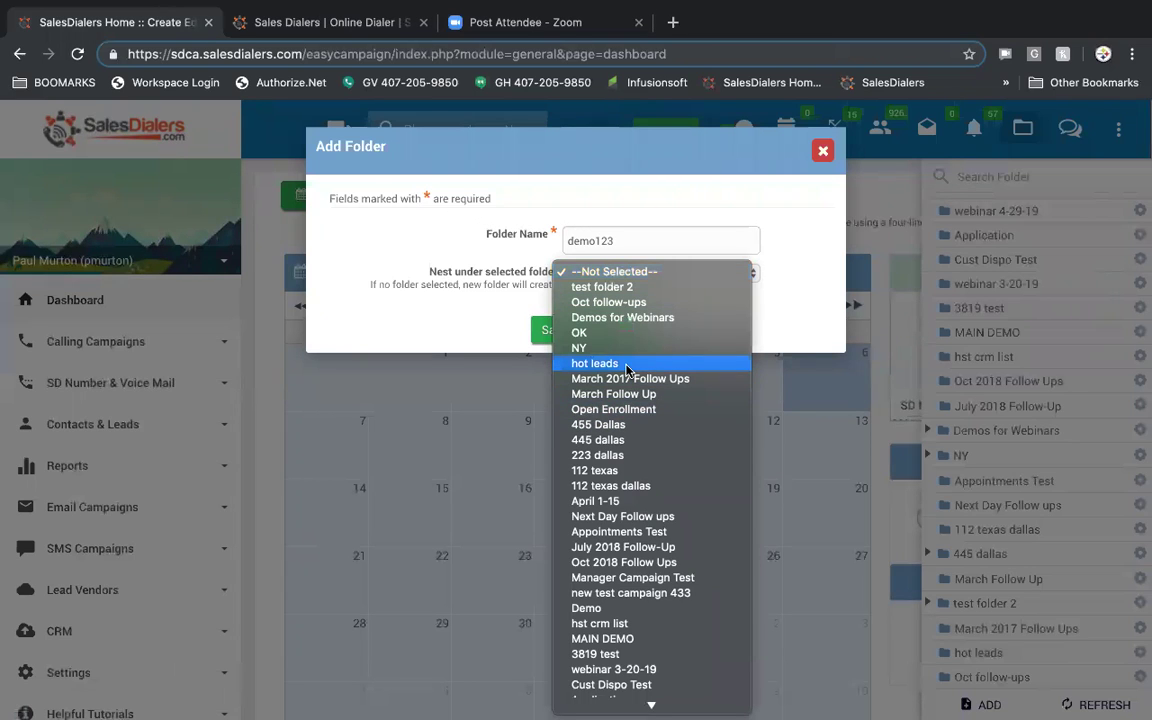
pyautogui.click(595, 348)
pyautogui.click(555, 329)
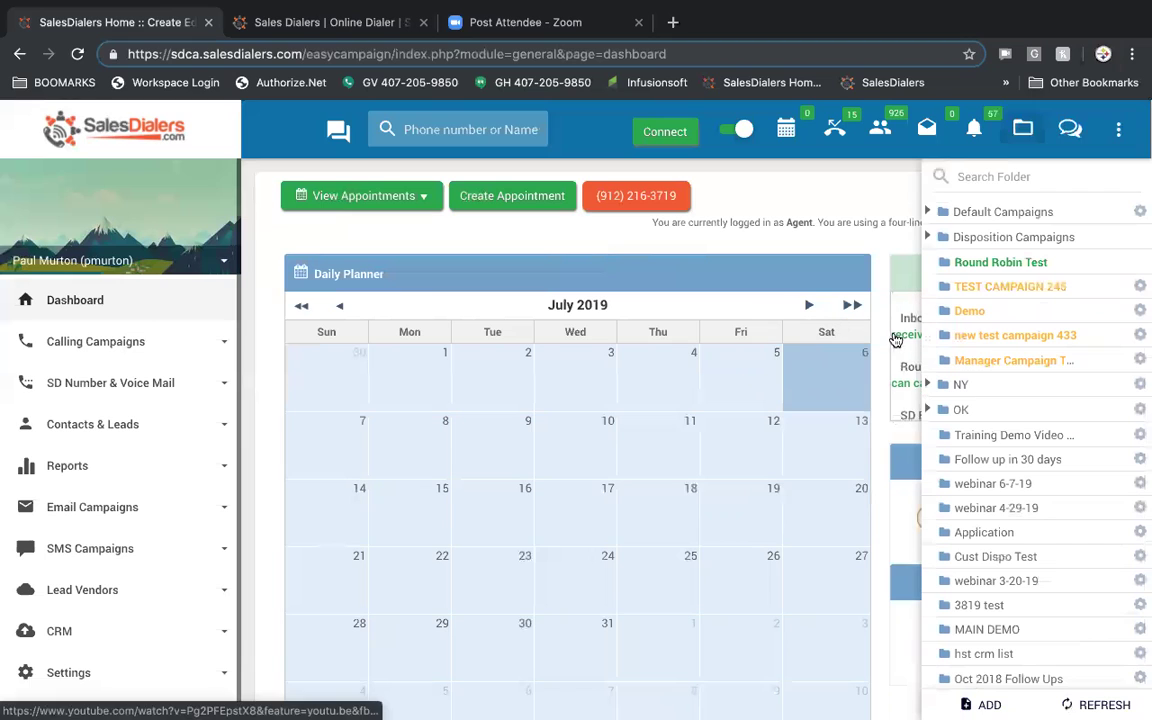
# - Expand the NY folder and go to demo123's Campaign Setting page
pyautogui.scroll(-1, 924, 337)
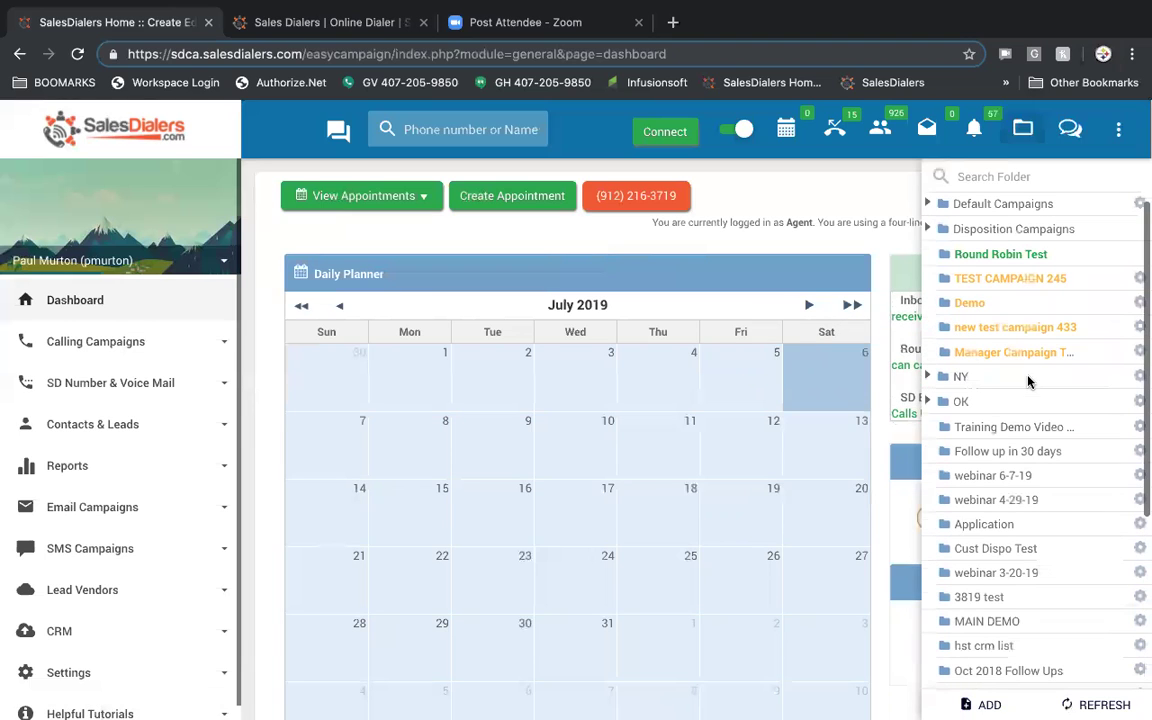
pyautogui.click(930, 377)
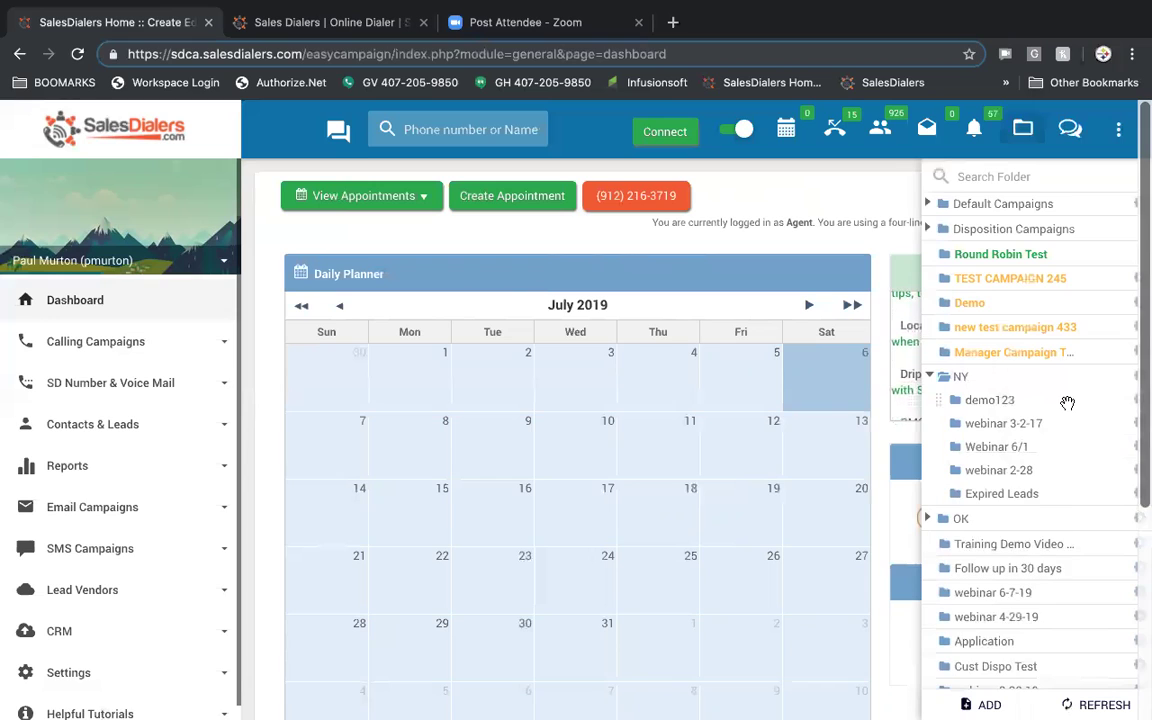
pyautogui.scroll(-1, 1067, 402)
pyautogui.moveTo(1137, 379)
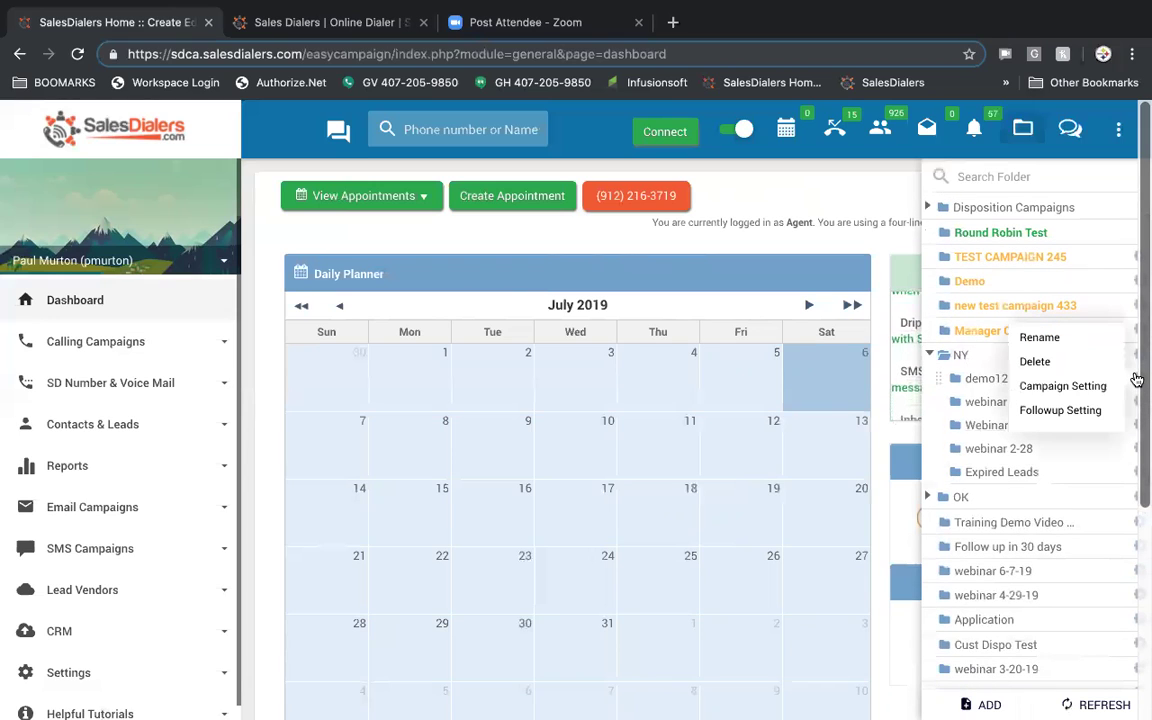
pyautogui.click(1082, 388)
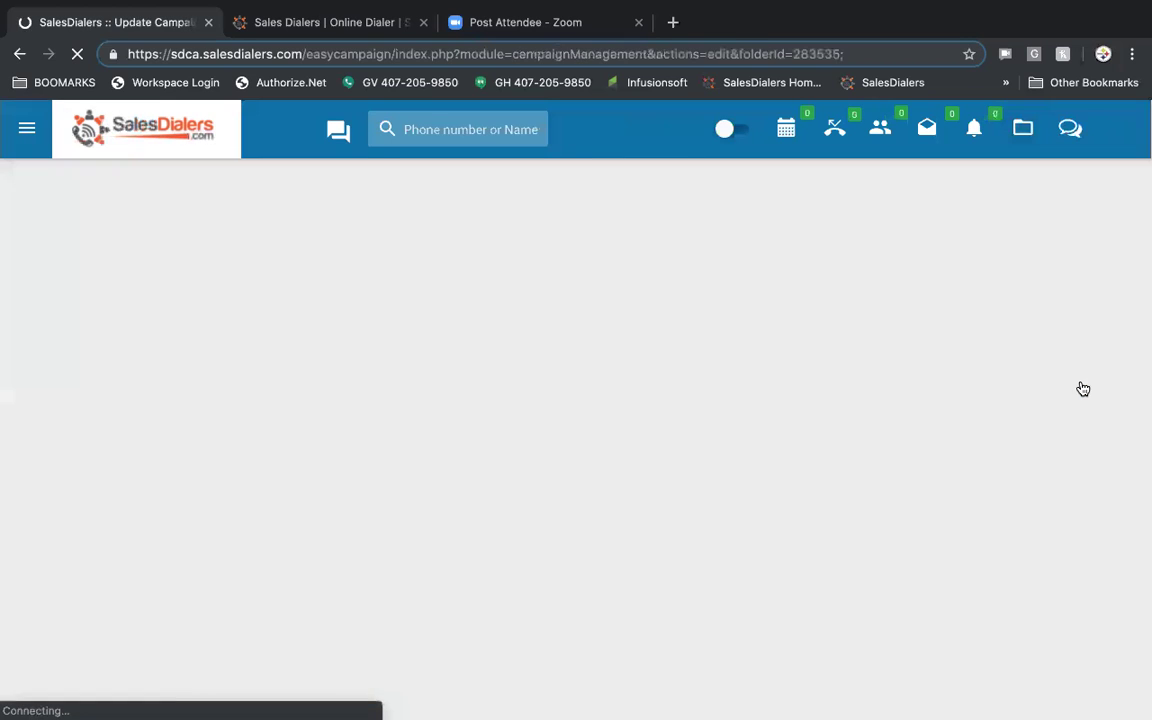
pyautogui.scroll(-1, 866, 344)
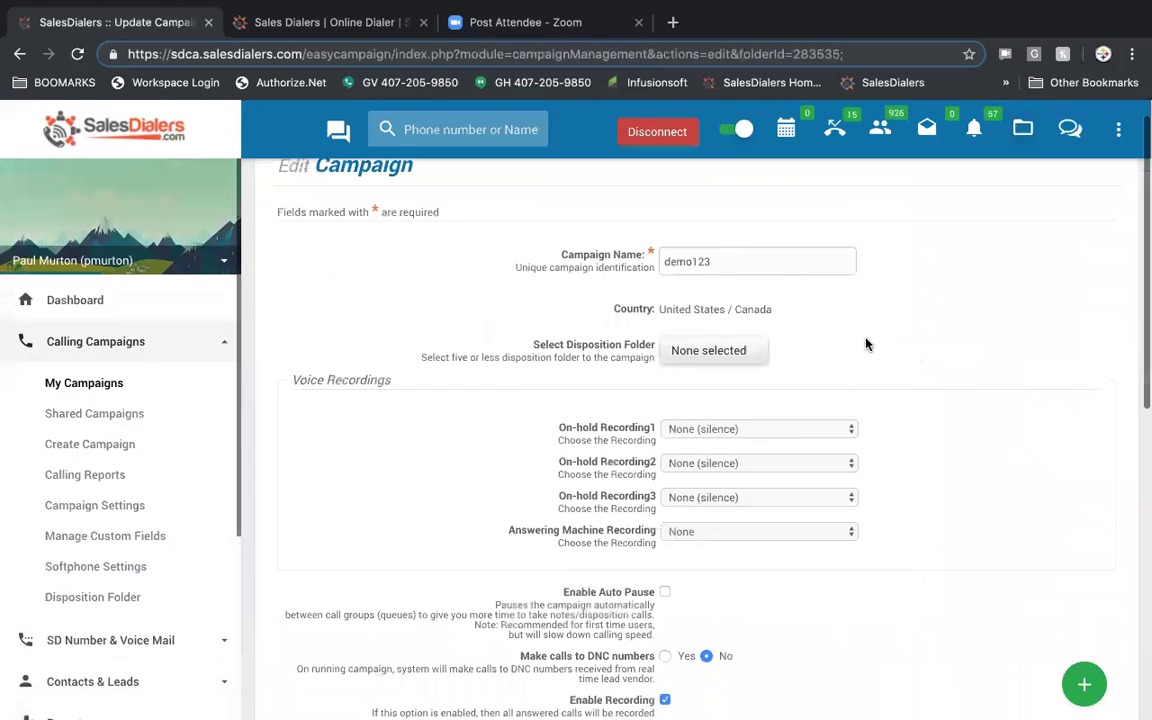
pyautogui.scroll(-2, 855, 390)
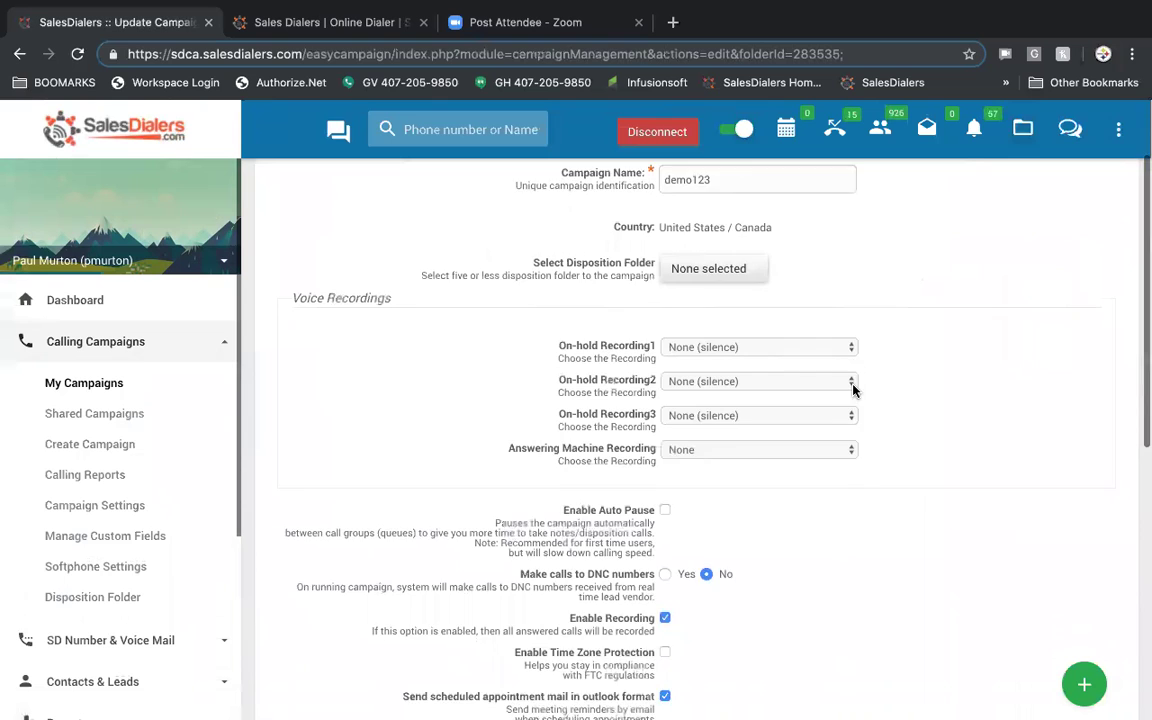
pyautogui.scroll(-5, 853, 390)
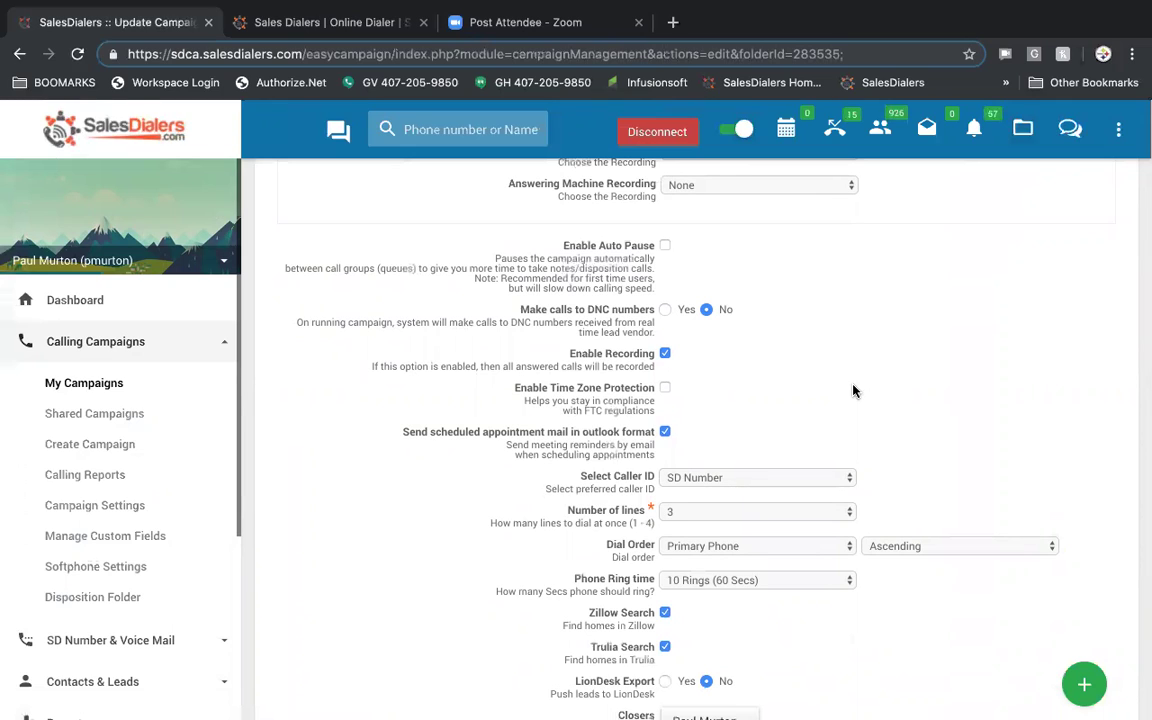
pyautogui.scroll(-3, 853, 390)
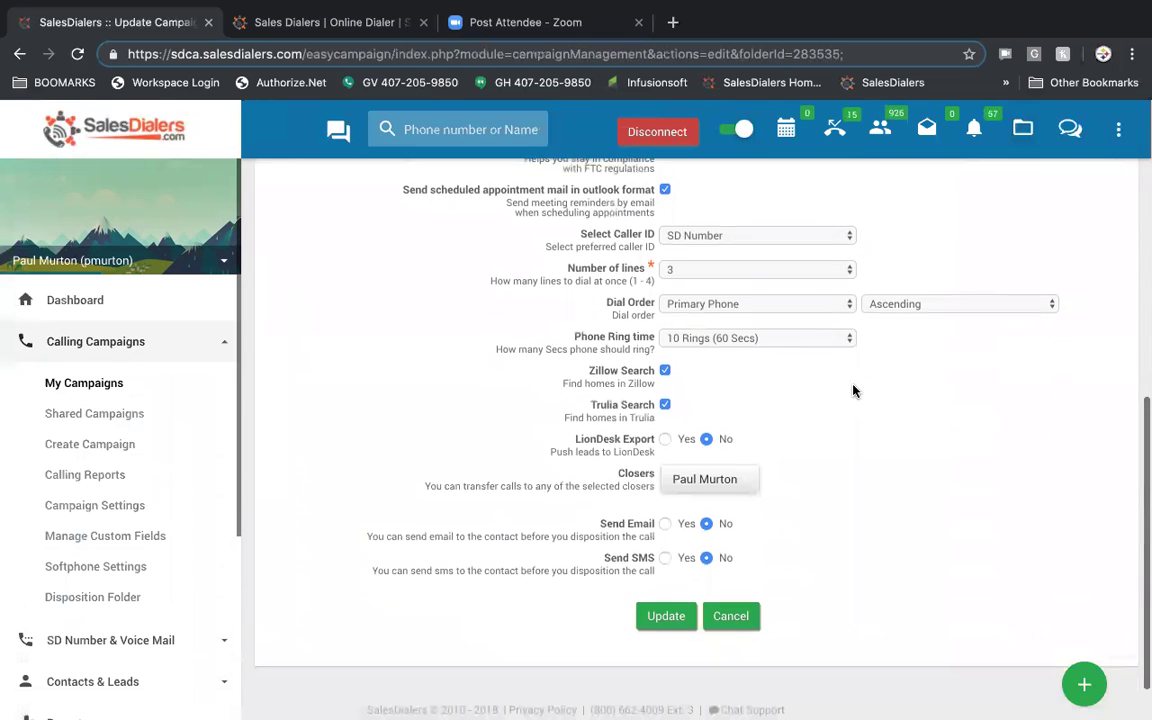
pyautogui.scroll(10, 853, 390)
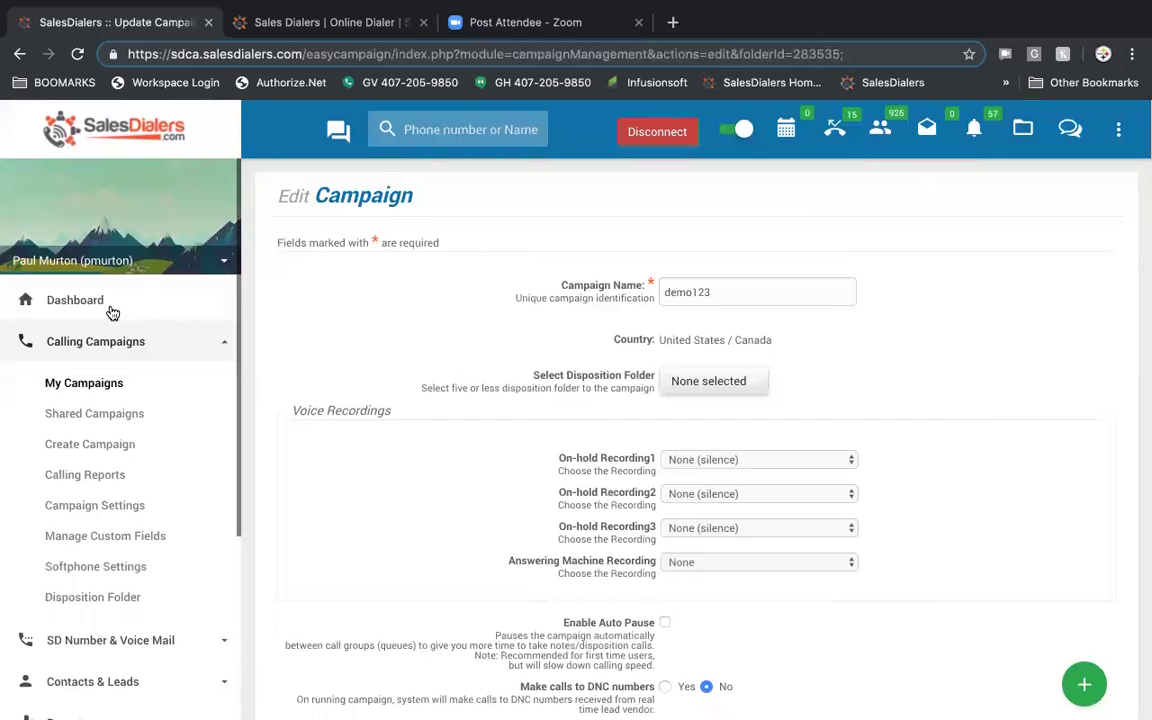
# - Go back to the dashboard and bring up the options for the OK campaign folder
pyautogui.click(95, 300)
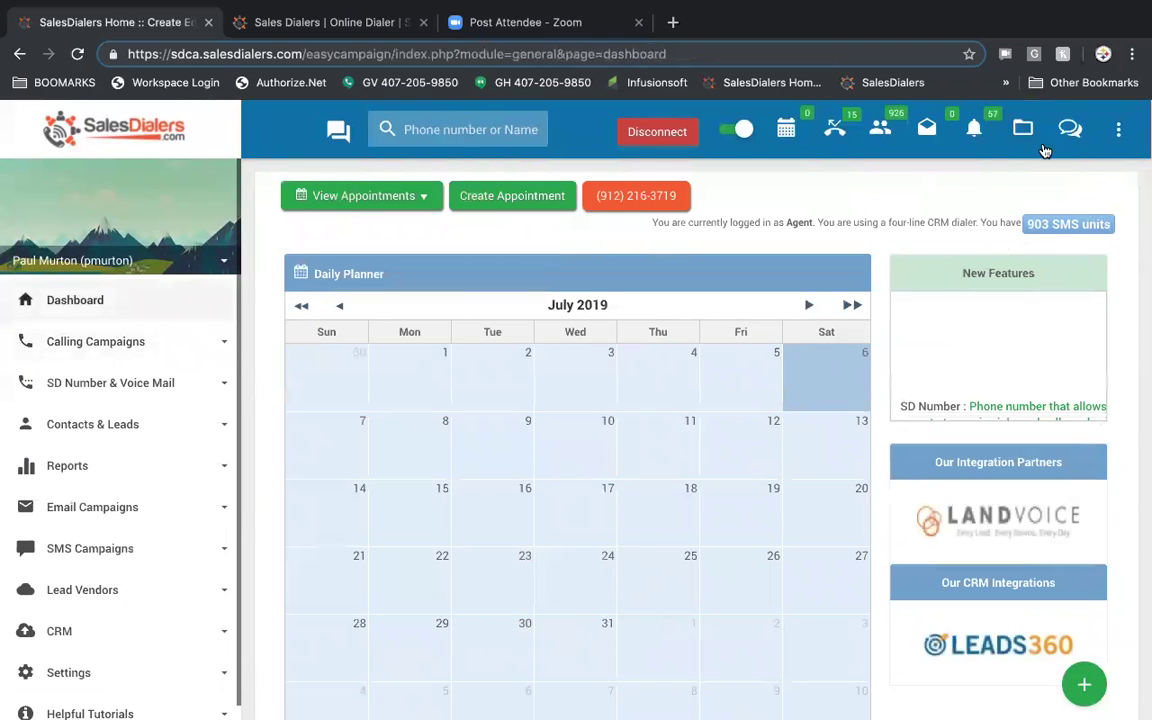
pyautogui.click(1022, 132)
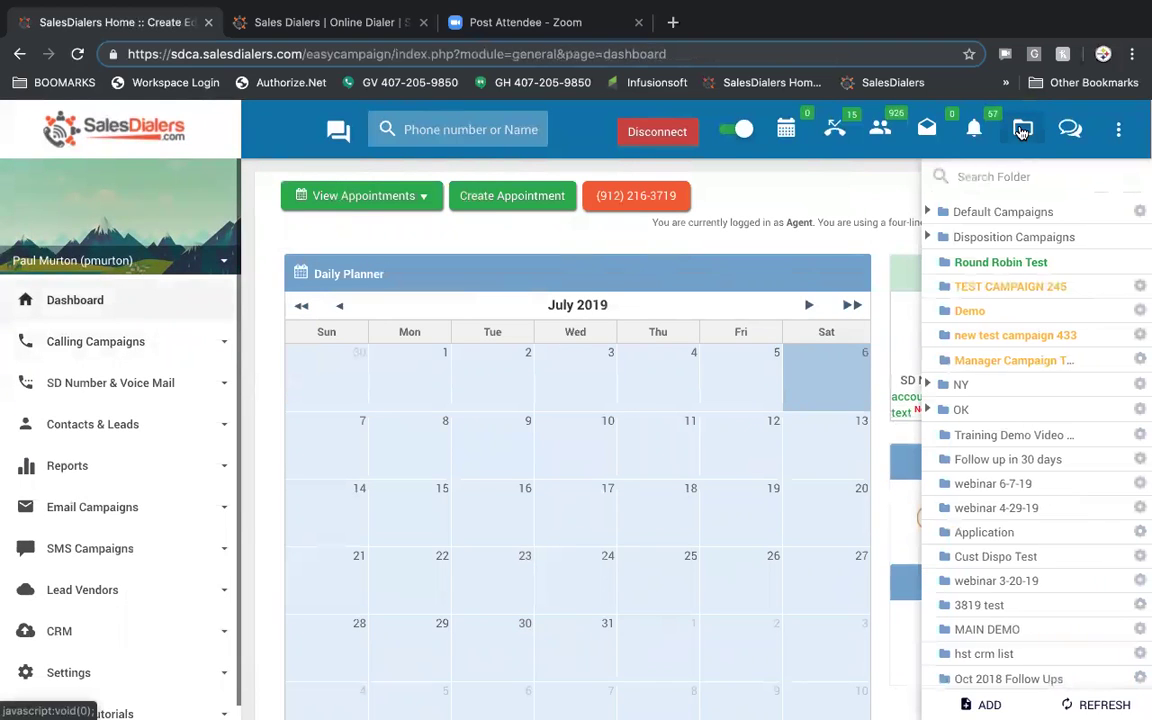
pyautogui.click(1138, 410)
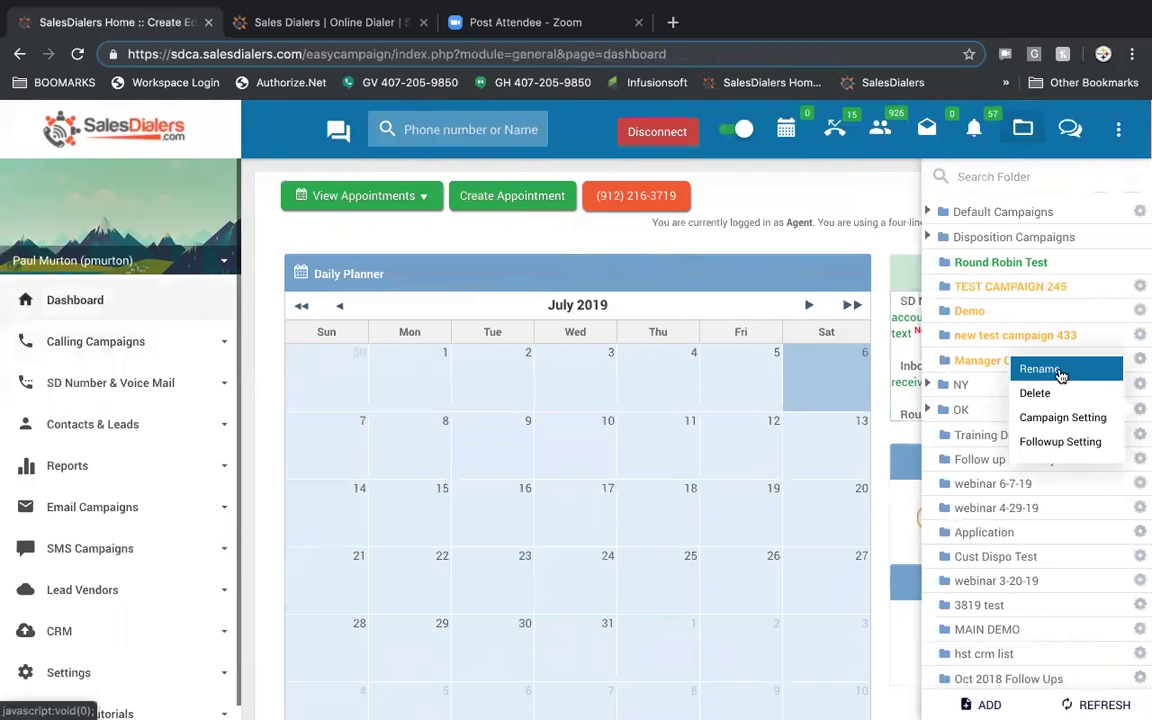
# - Set the OK folder's follow-ups to 2019-08-01 through 2019-08-30 with 4 attempts and save
pyautogui.click(1075, 446)
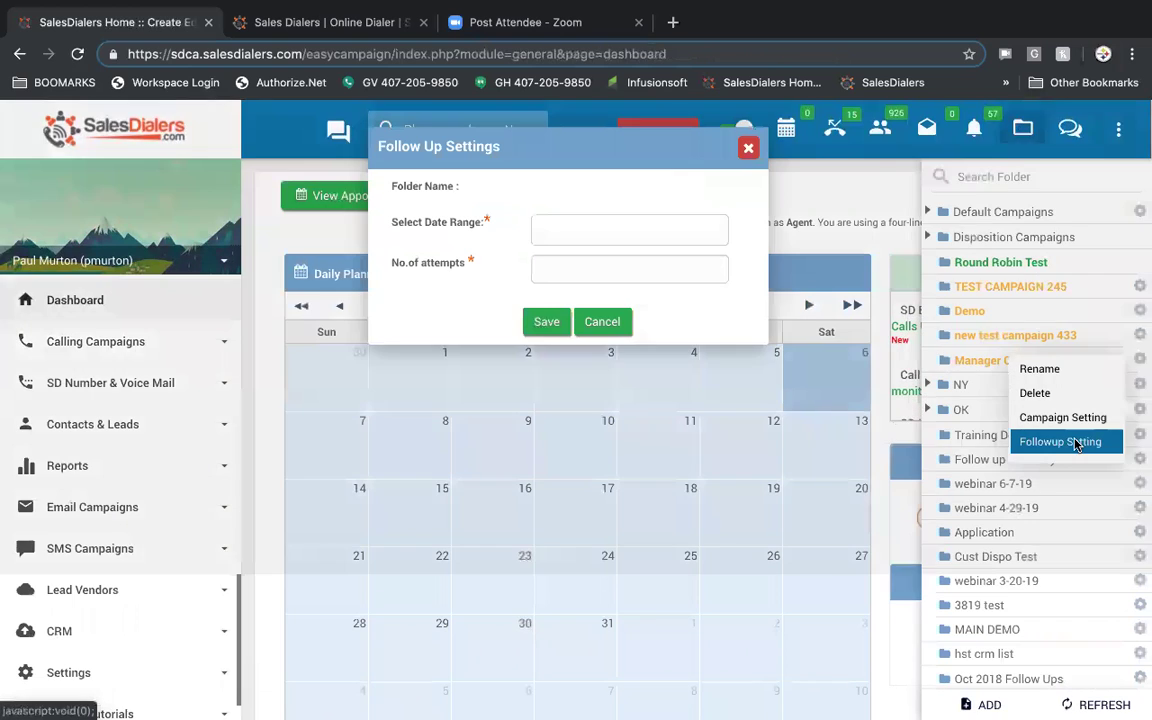
pyautogui.click(684, 233)
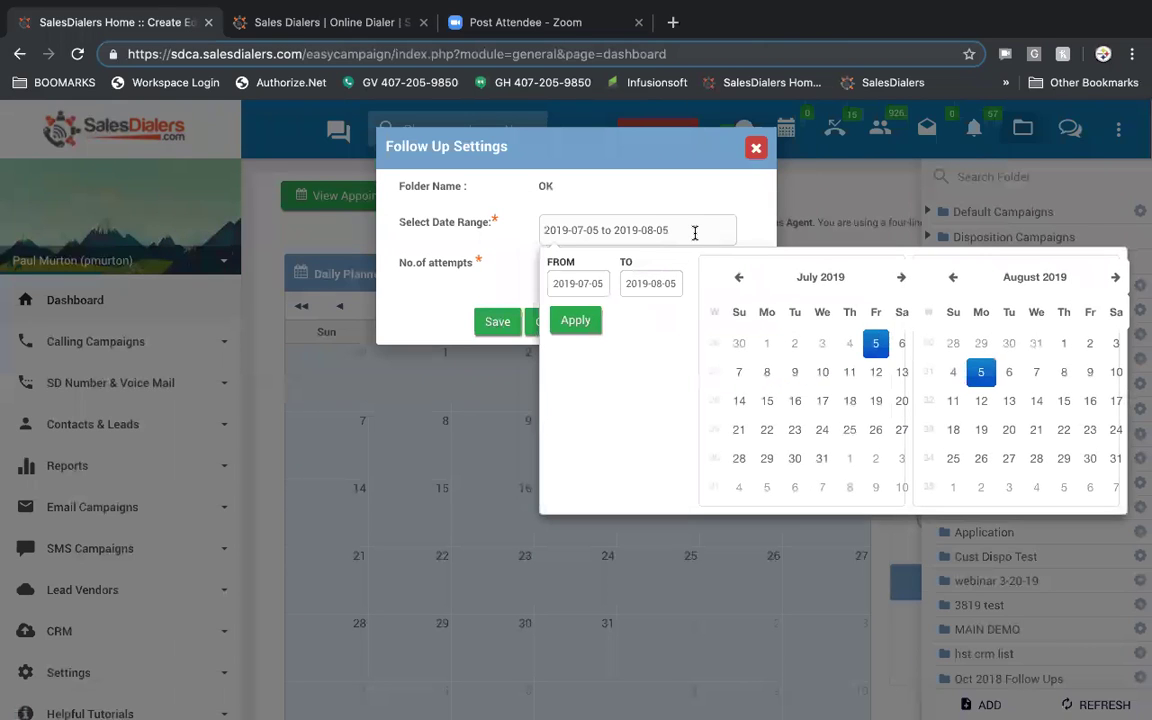
pyautogui.click(1064, 342)
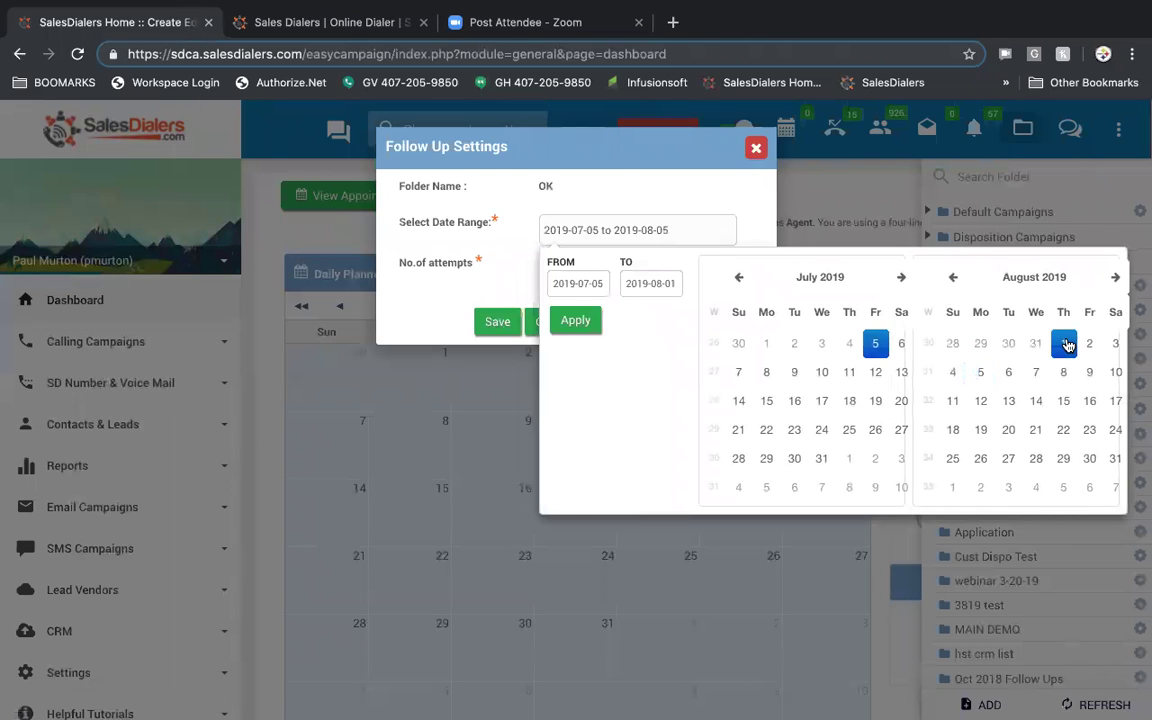
pyautogui.click(902, 279)
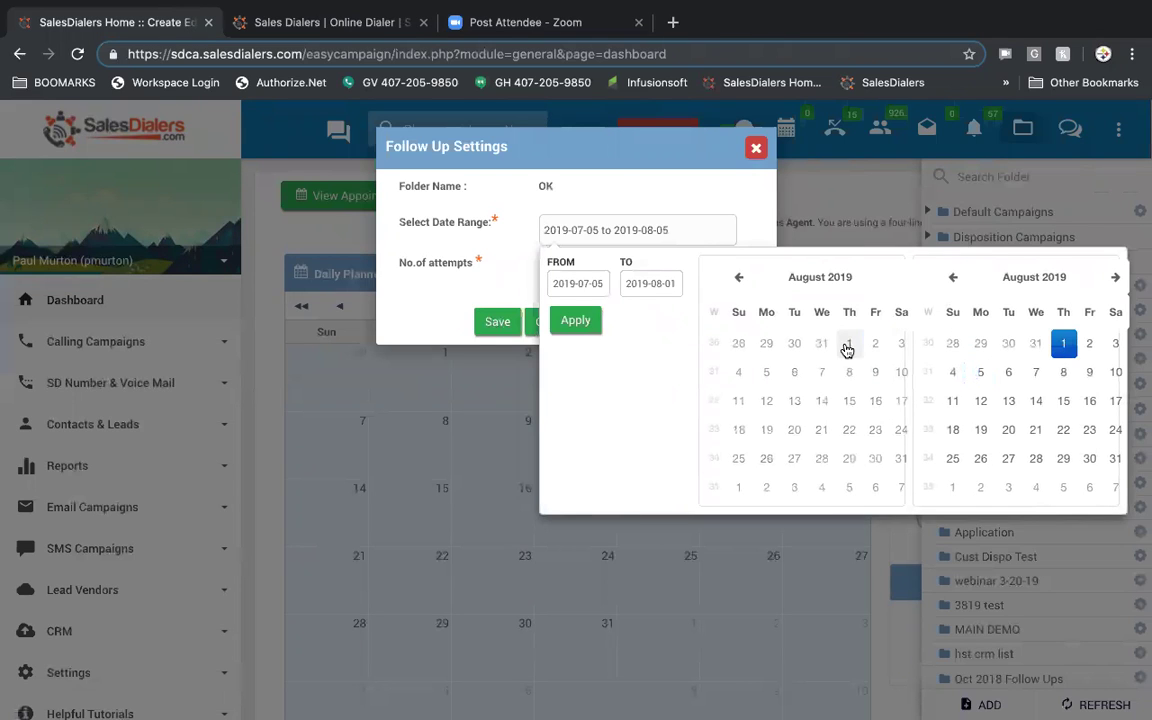
pyautogui.click(847, 346)
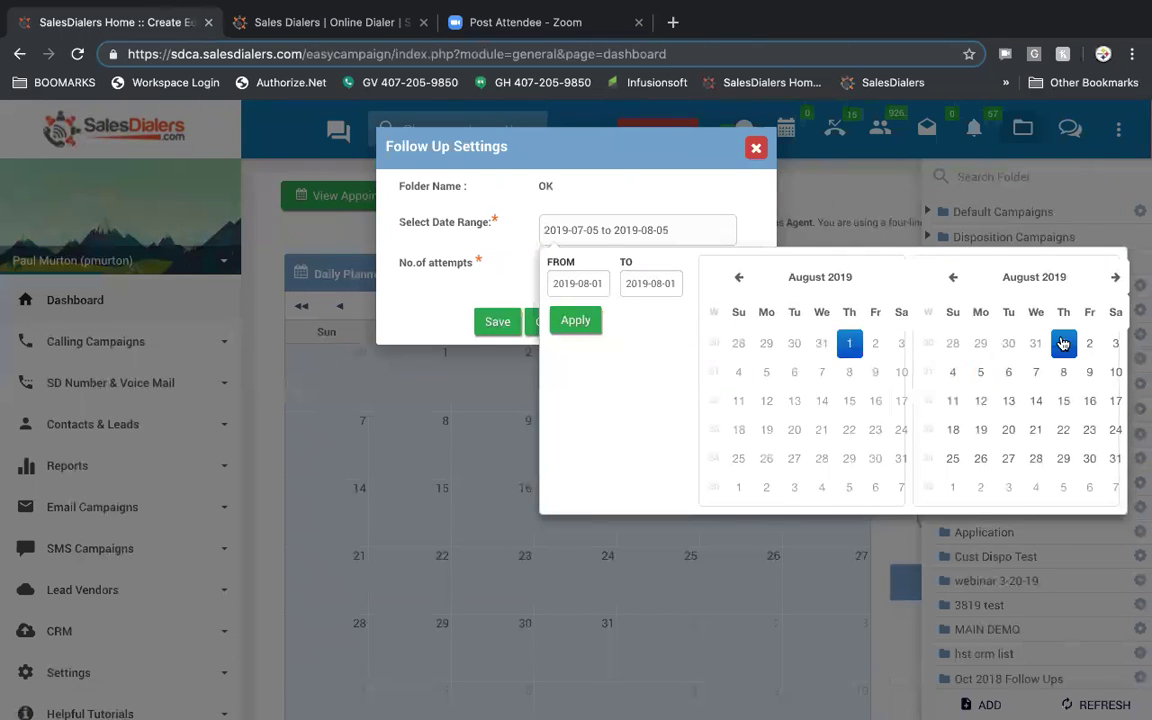
pyautogui.click(1090, 462)
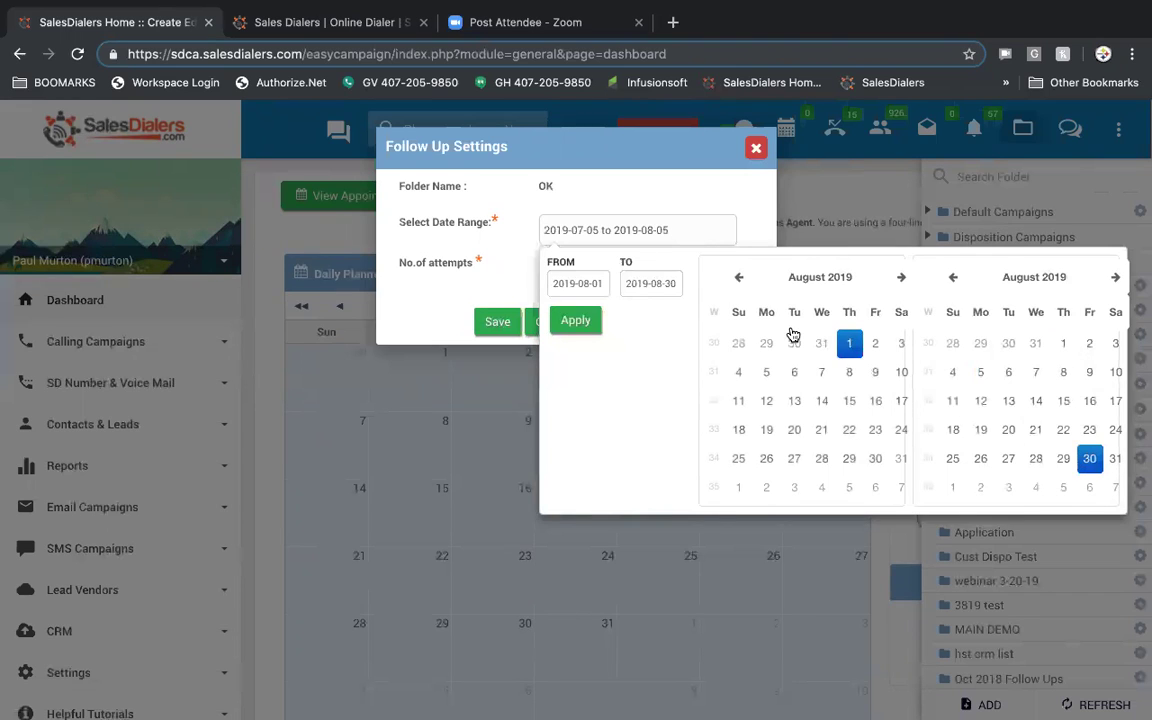
pyautogui.click(578, 322)
pyautogui.write('4')
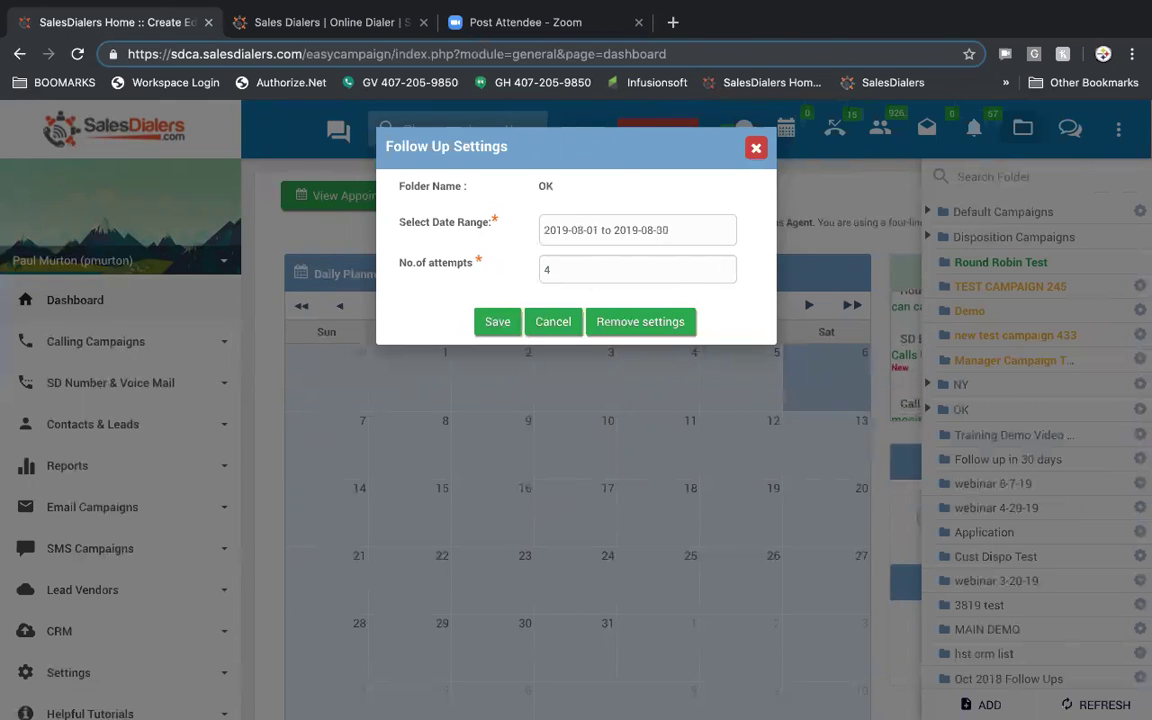
pyautogui.click(492, 320)
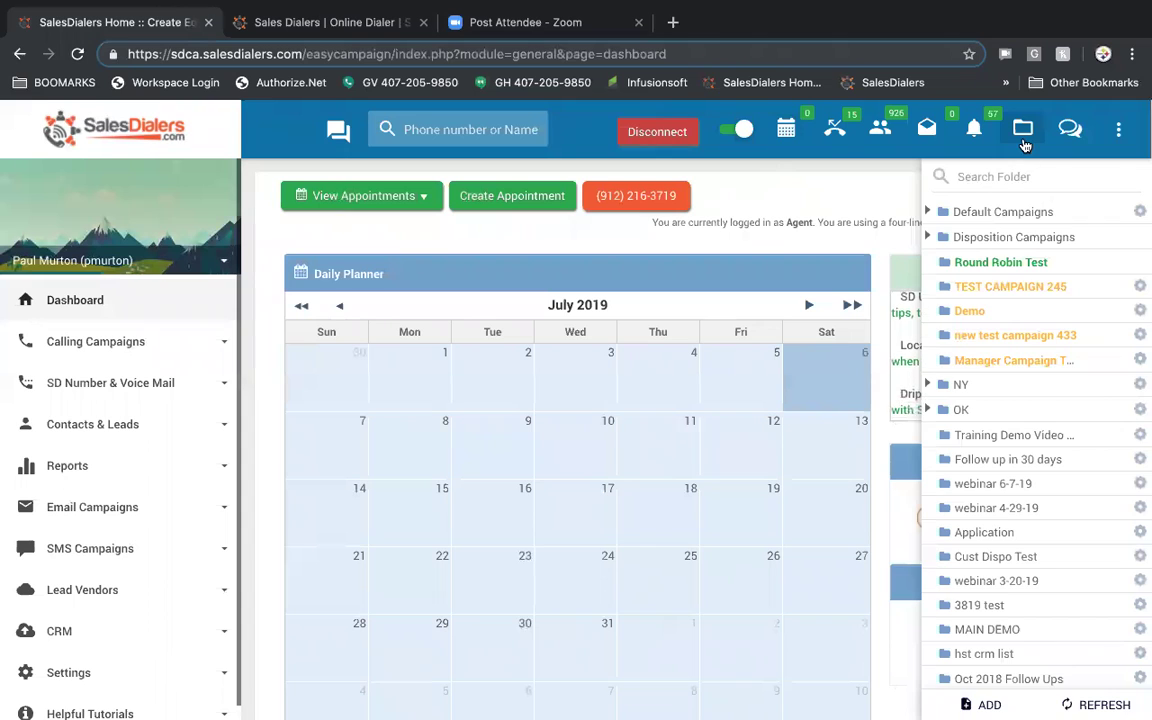
# - Review follow-up reminders, general alerts, new-lead alerts and inbound call alerts, then focus the search box
pyautogui.click(786, 133)
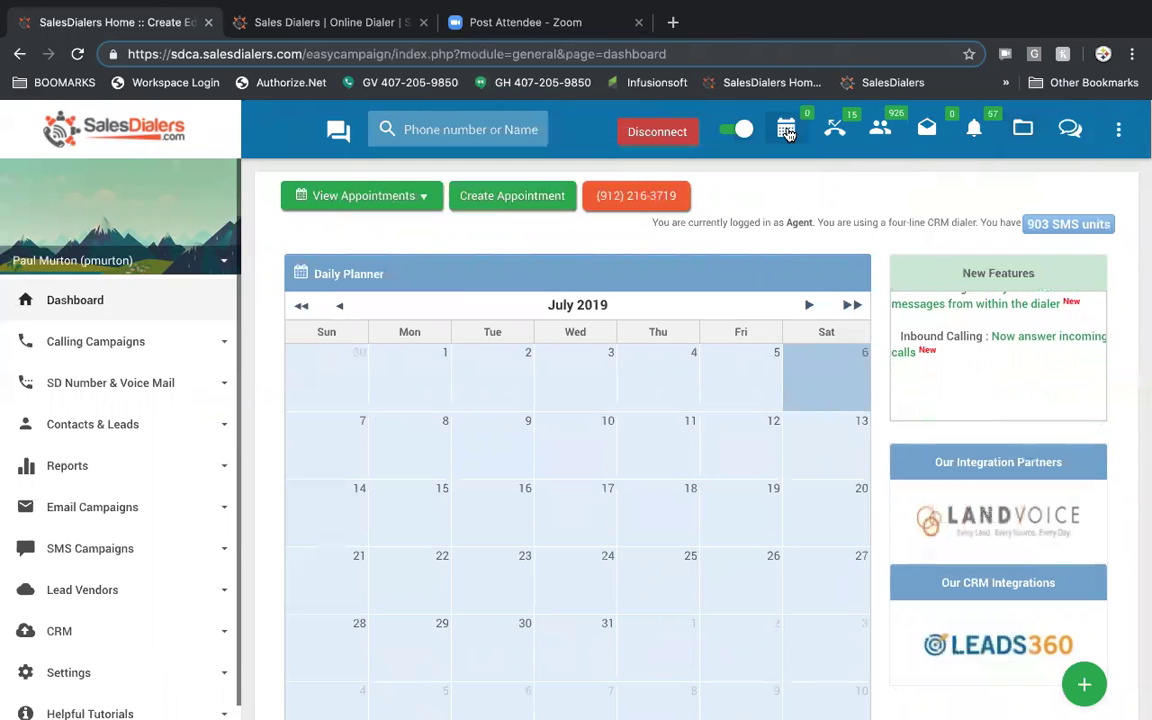
pyautogui.click(927, 133)
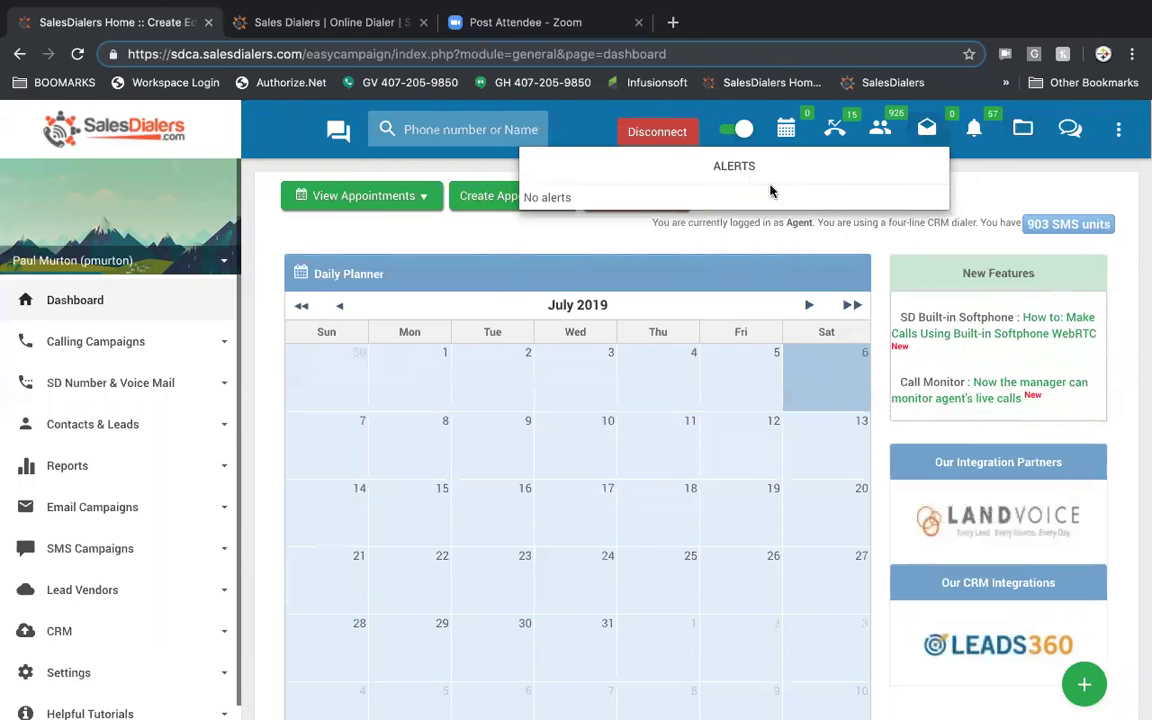
pyautogui.click(880, 135)
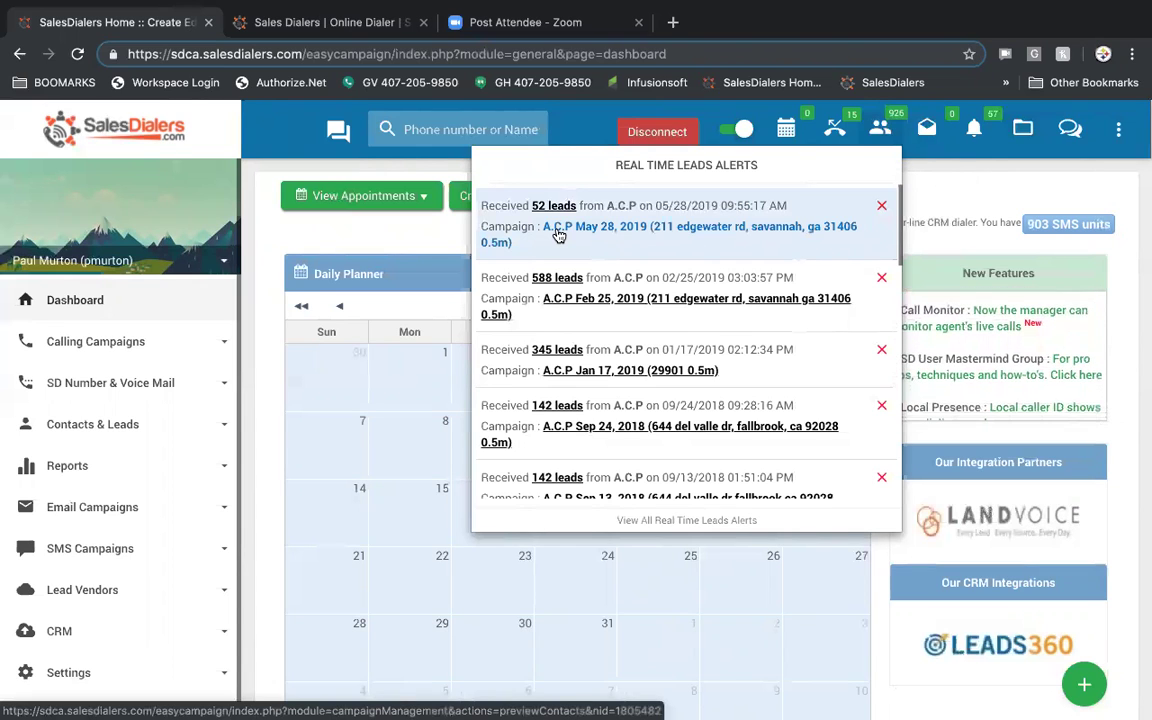
pyautogui.click(835, 128)
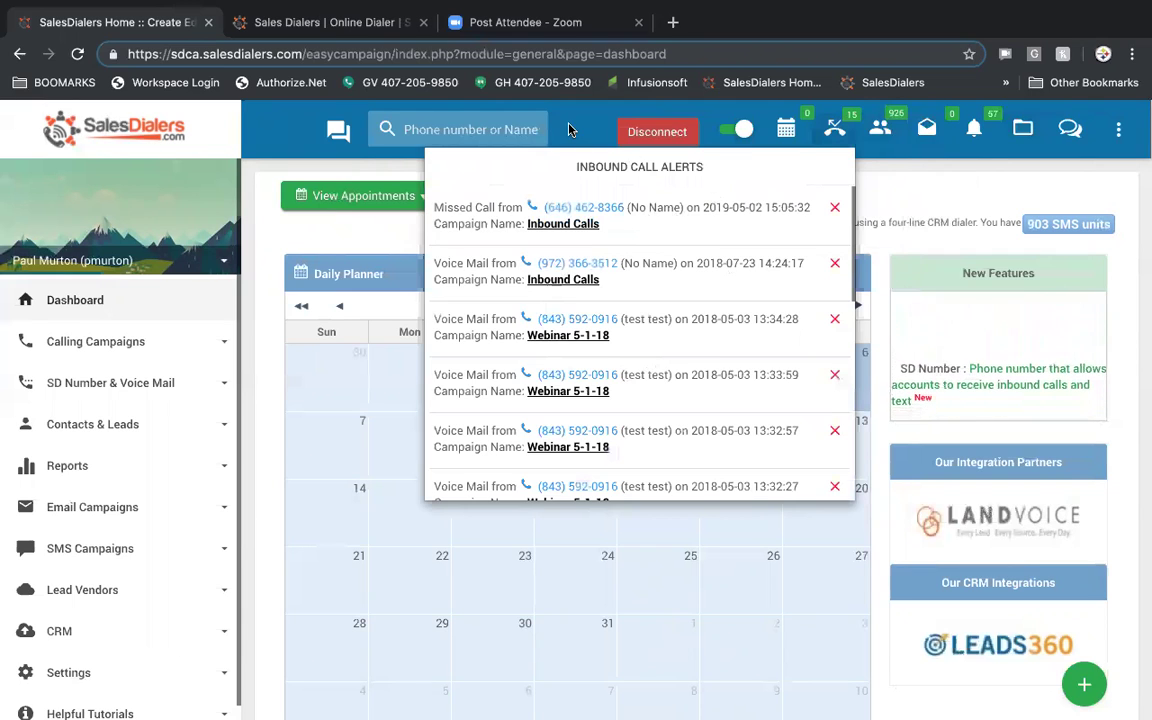
pyautogui.click(516, 120)
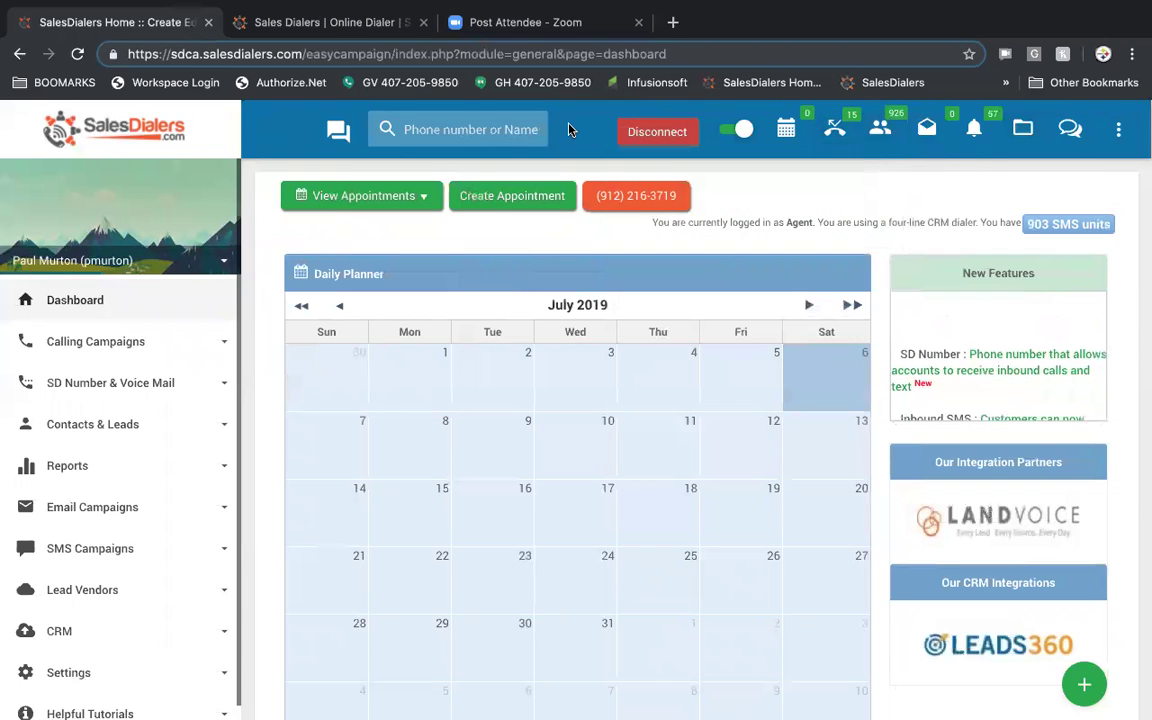
pyautogui.click(484, 130)
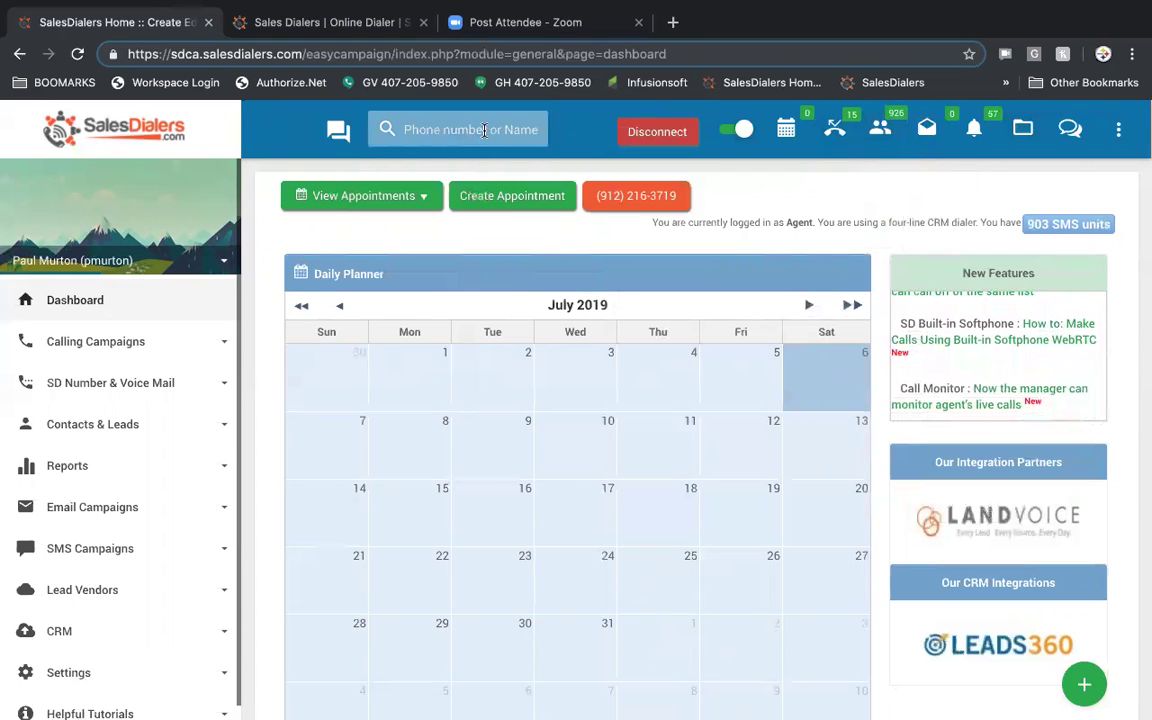
# - Open live chat support in a new tab, try its Name and Email fields, then return to the dashboard
pyautogui.click(336, 133)
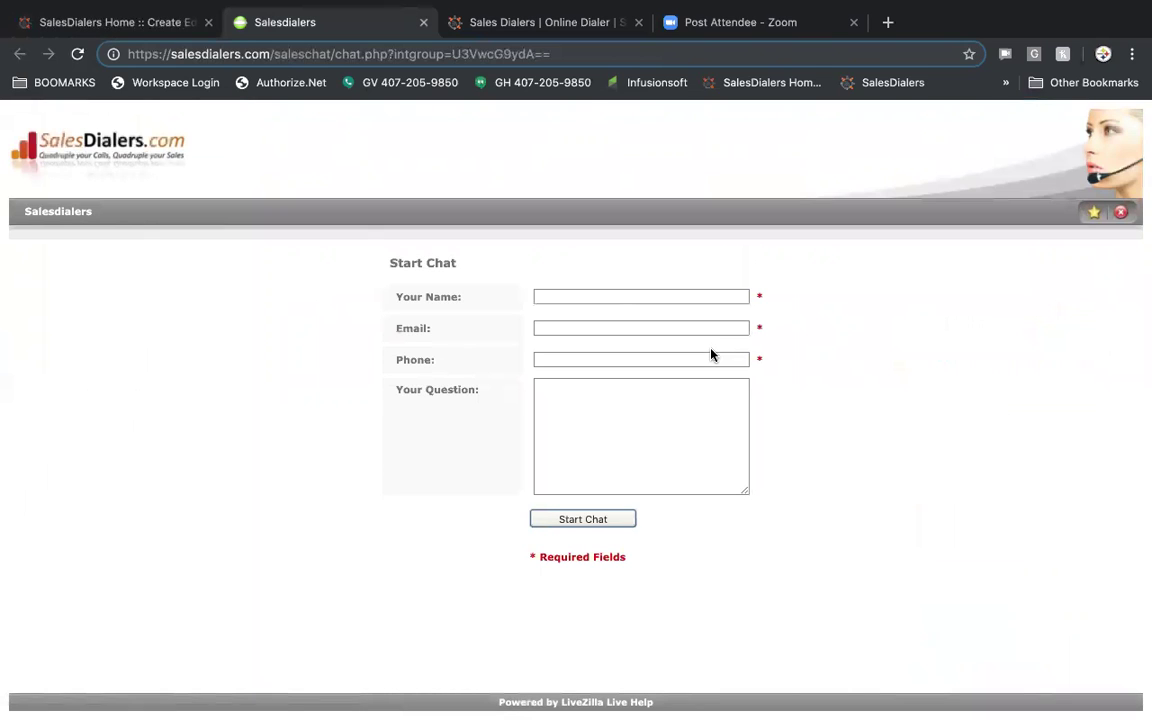
pyautogui.click(648, 297)
pyautogui.click(632, 326)
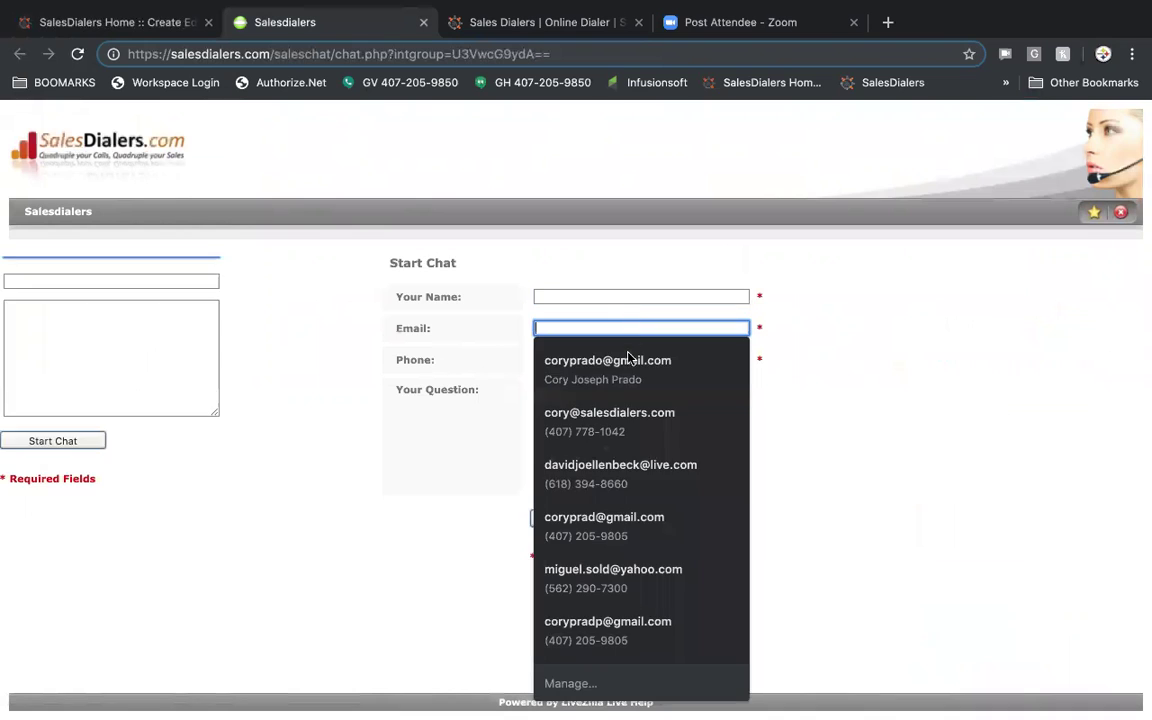
pyautogui.click(782, 342)
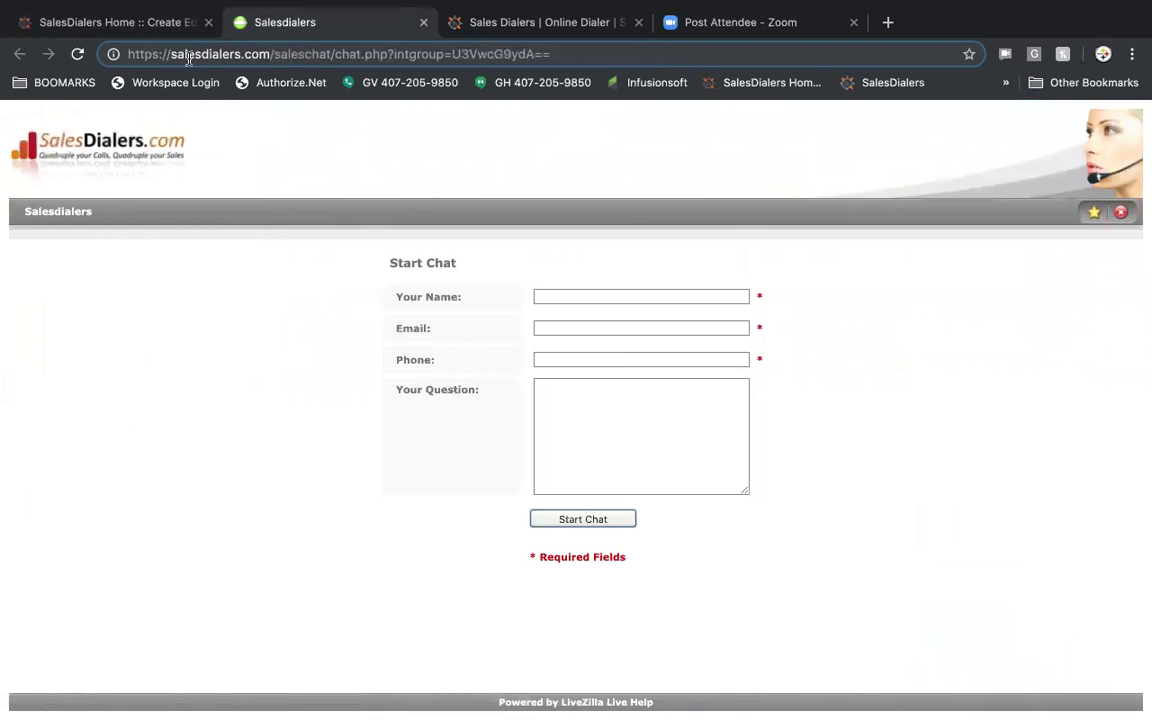
pyautogui.click(160, 25)
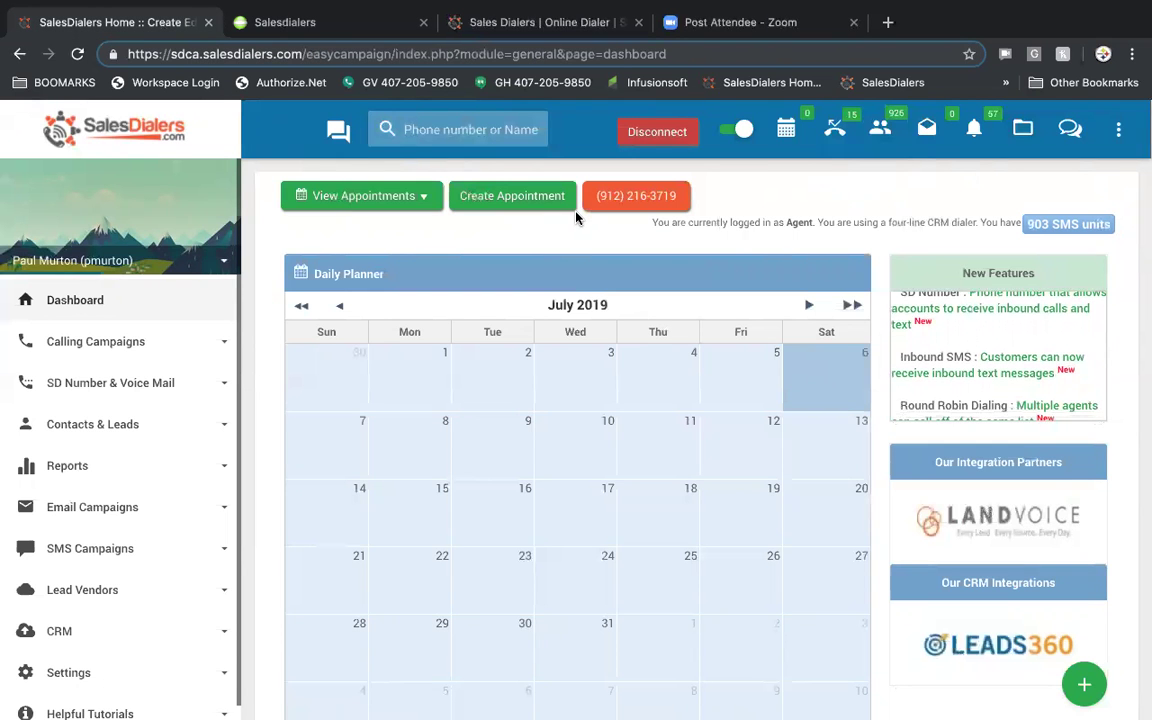
pyautogui.click(418, 198)
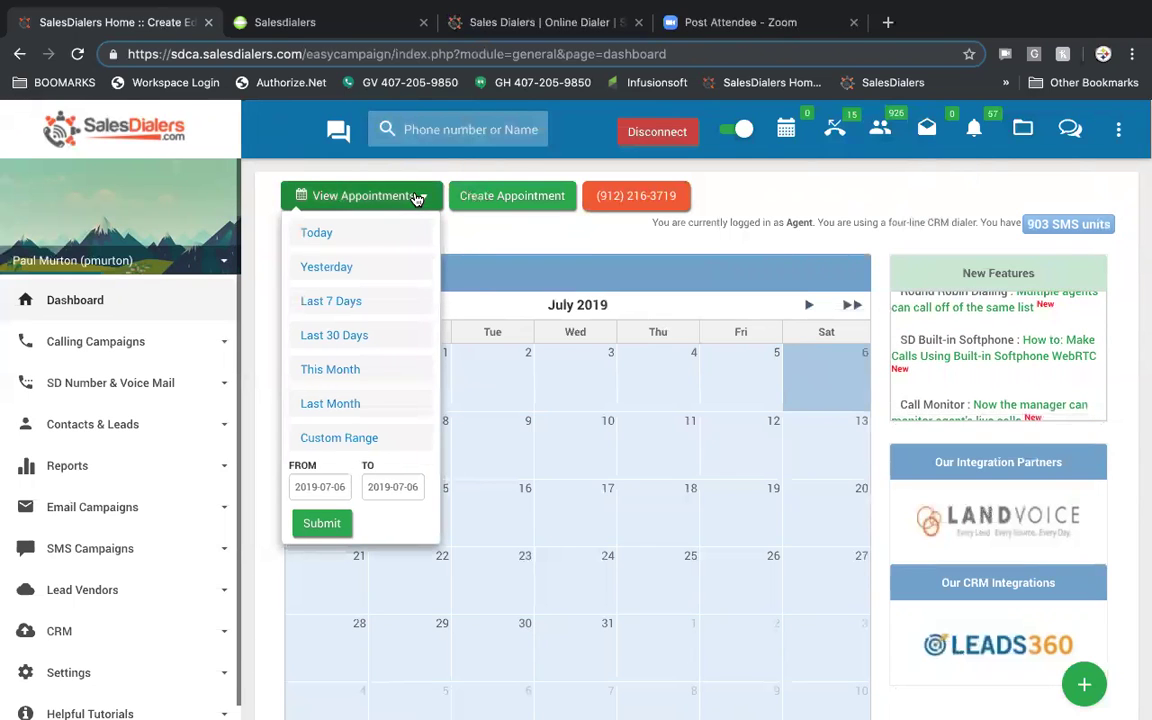
pyautogui.click(343, 406)
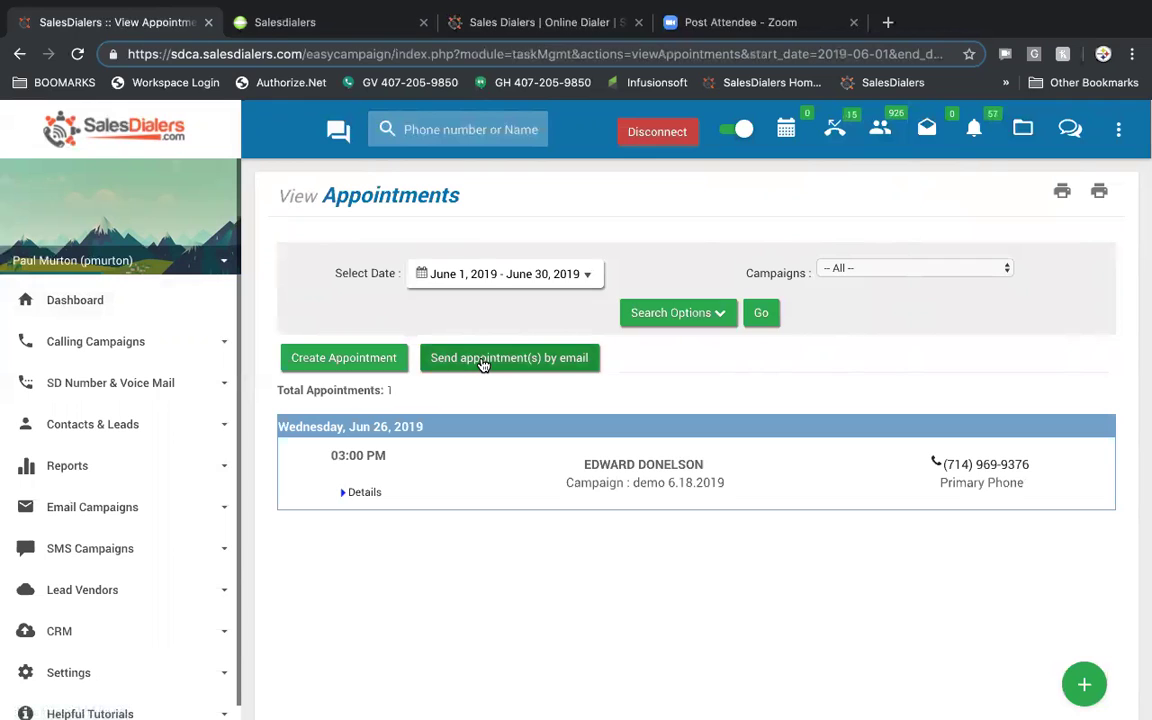
pyautogui.click(93, 302)
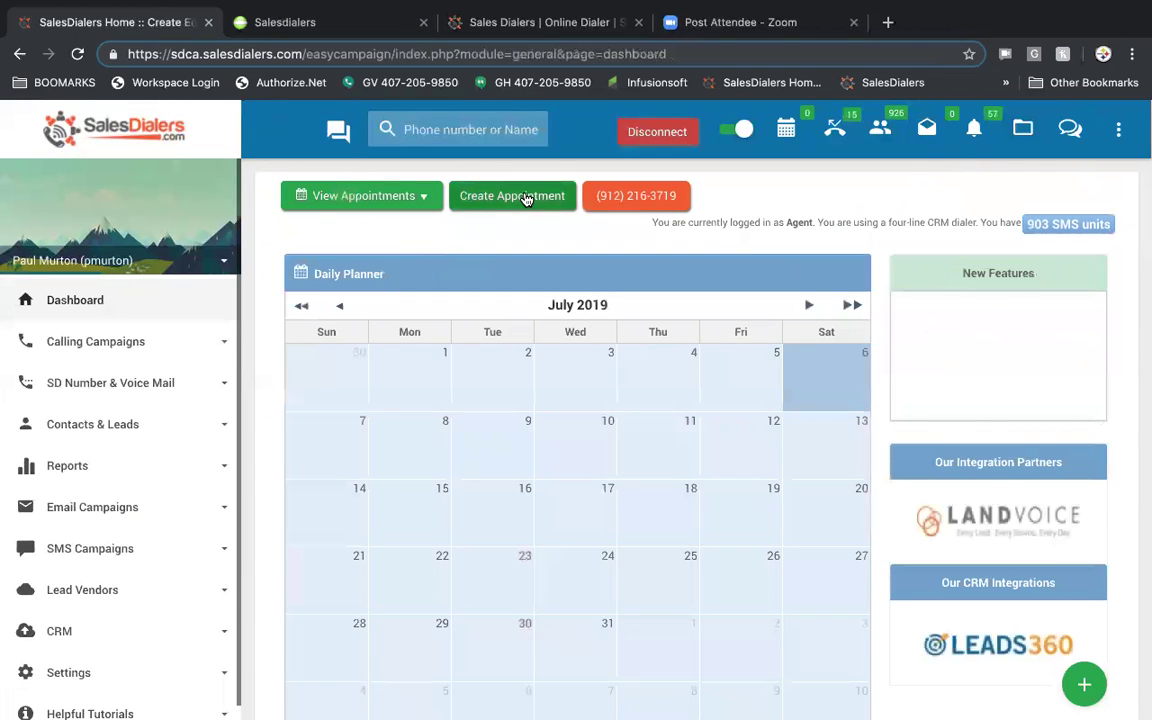
pyautogui.click(526, 199)
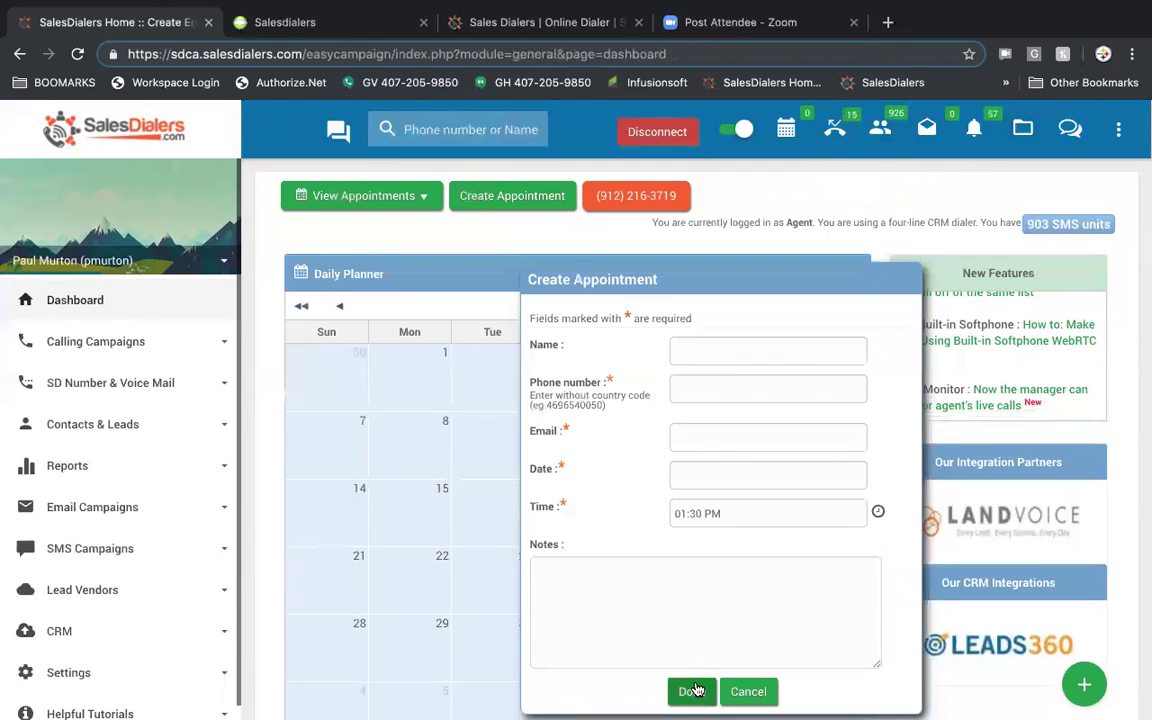
pyautogui.click(745, 690)
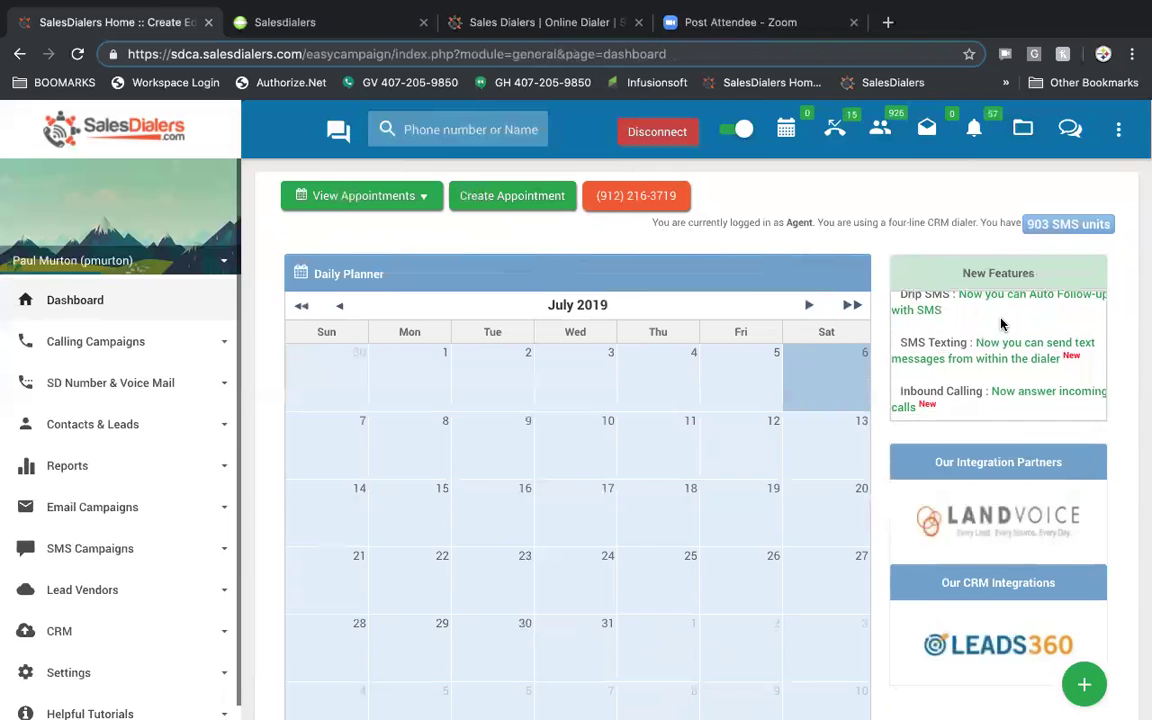
pyautogui.scroll(-1, 1003, 324)
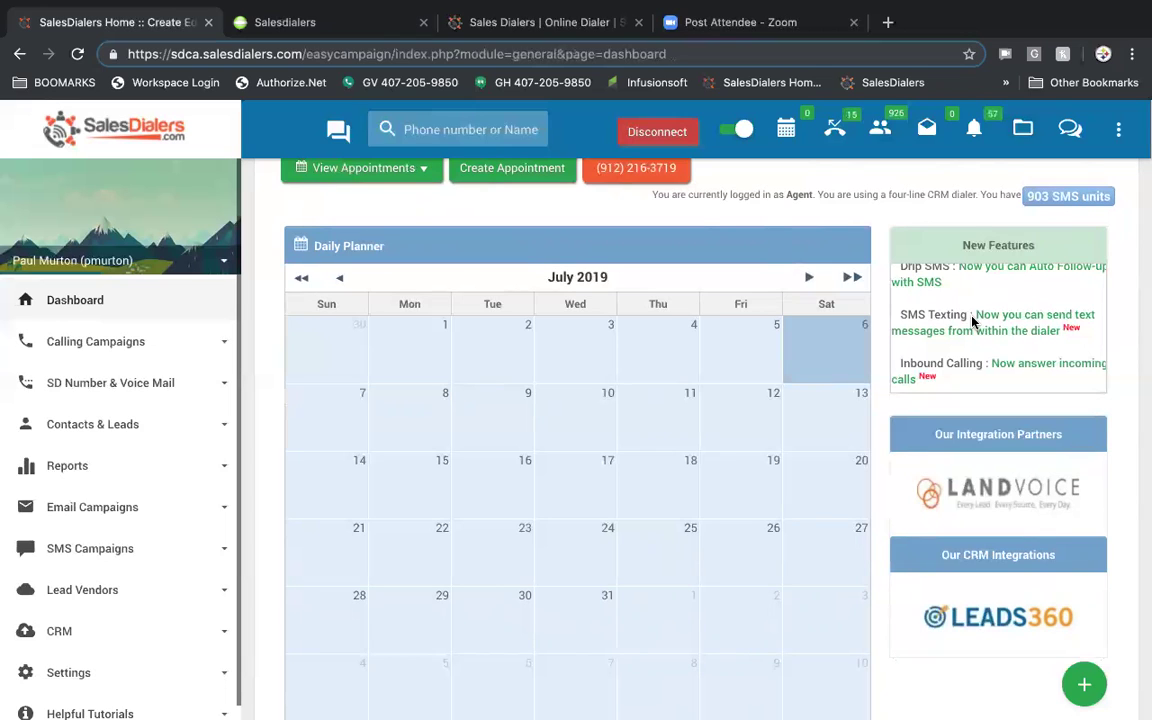
pyautogui.scroll(-3, 988, 360)
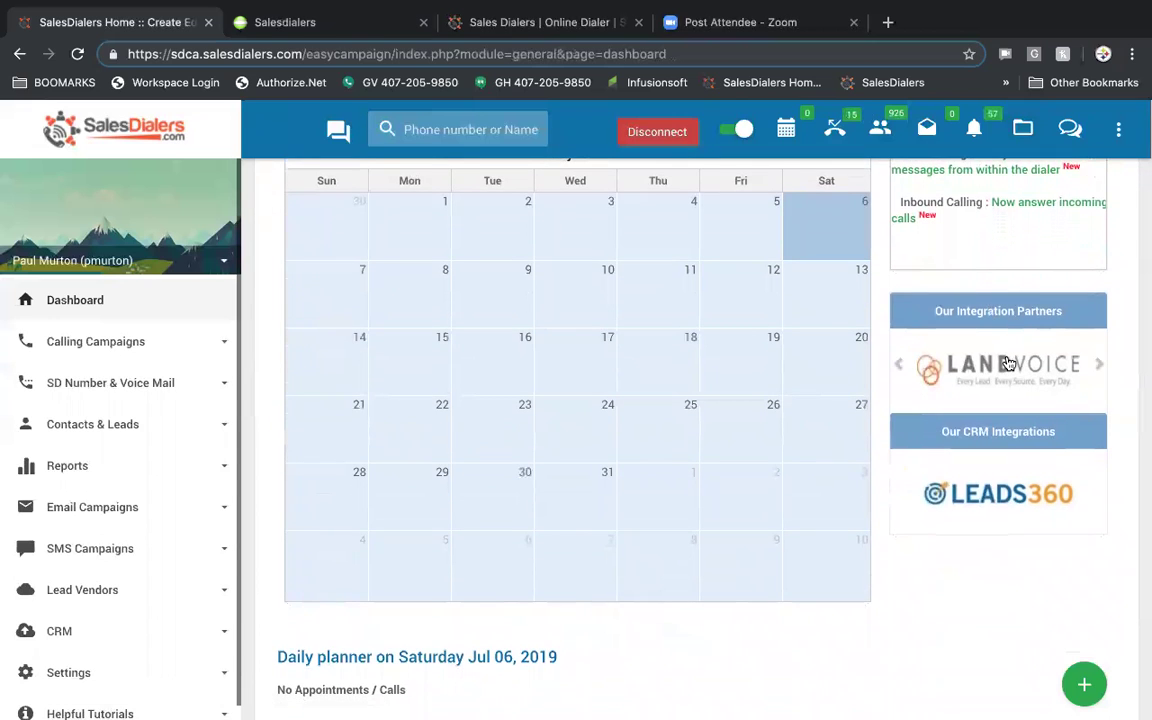
pyautogui.click(1100, 367)
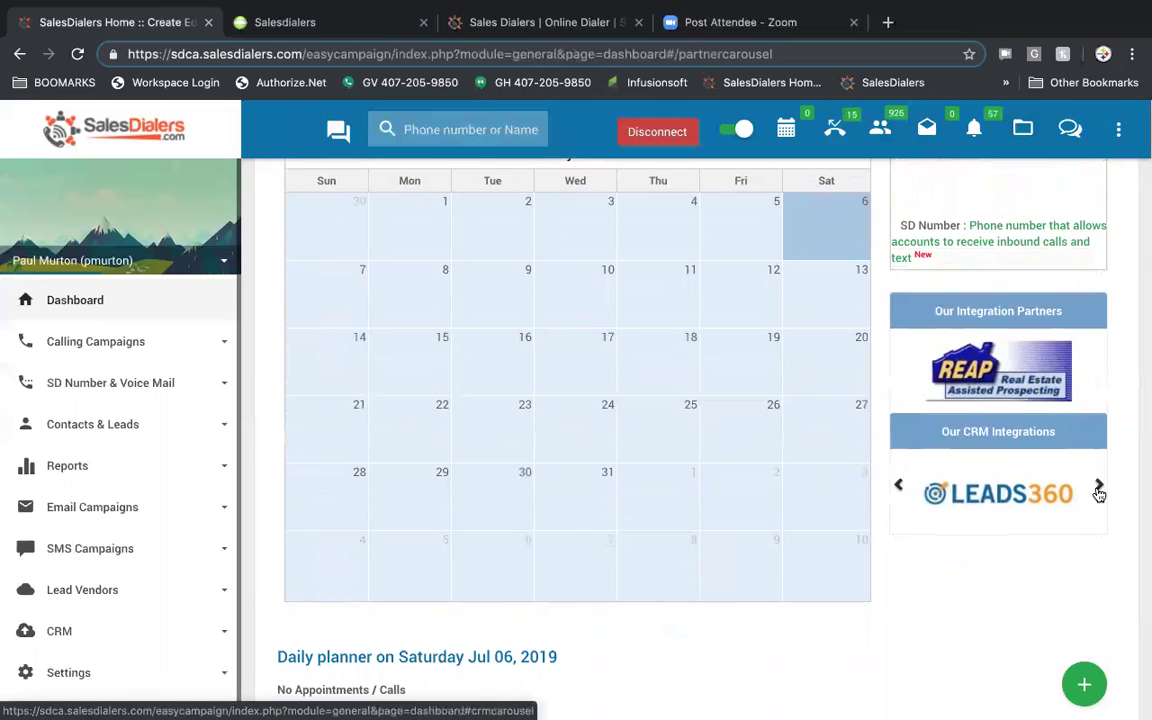
pyautogui.click(1099, 487)
pyautogui.click(1099, 487)
pyautogui.click(1099, 487)
pyautogui.scroll(2, 617, 470)
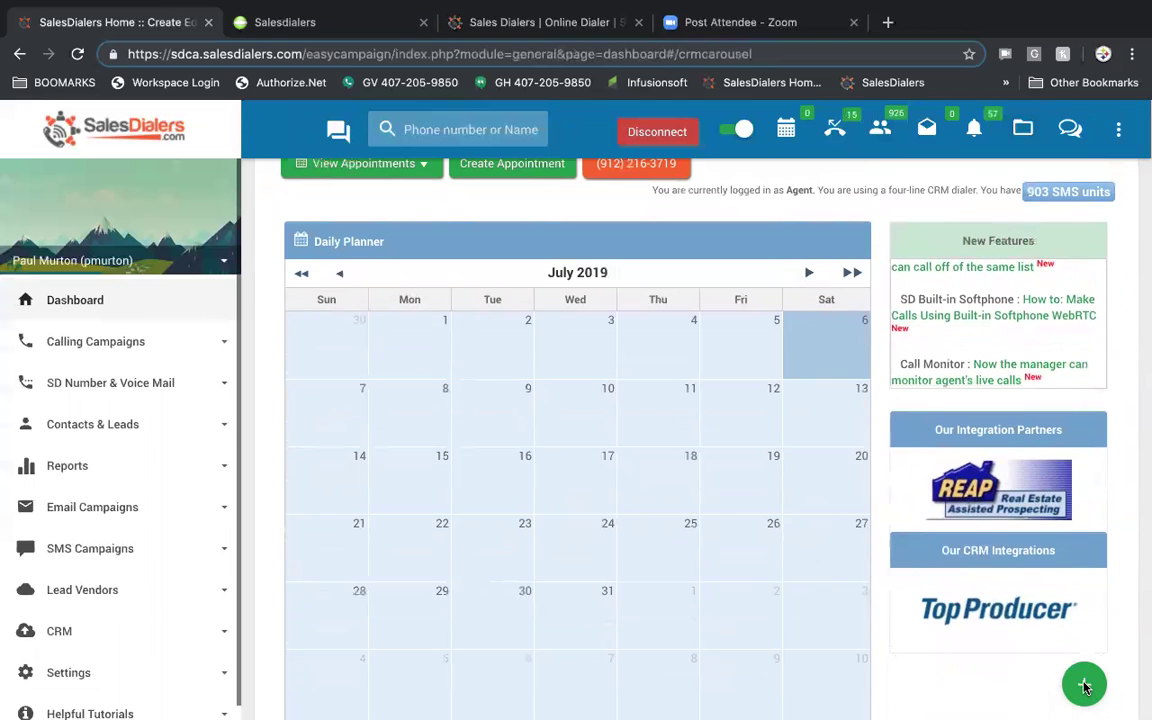
pyautogui.click(1084, 686)
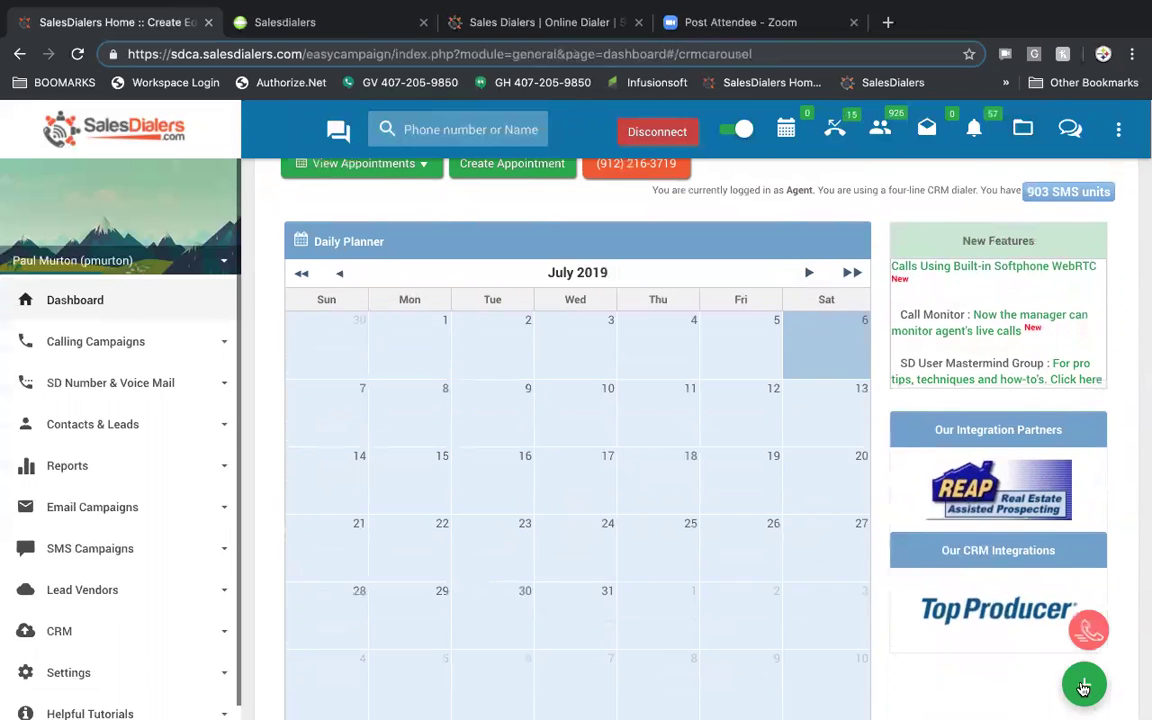
pyautogui.click(1088, 630)
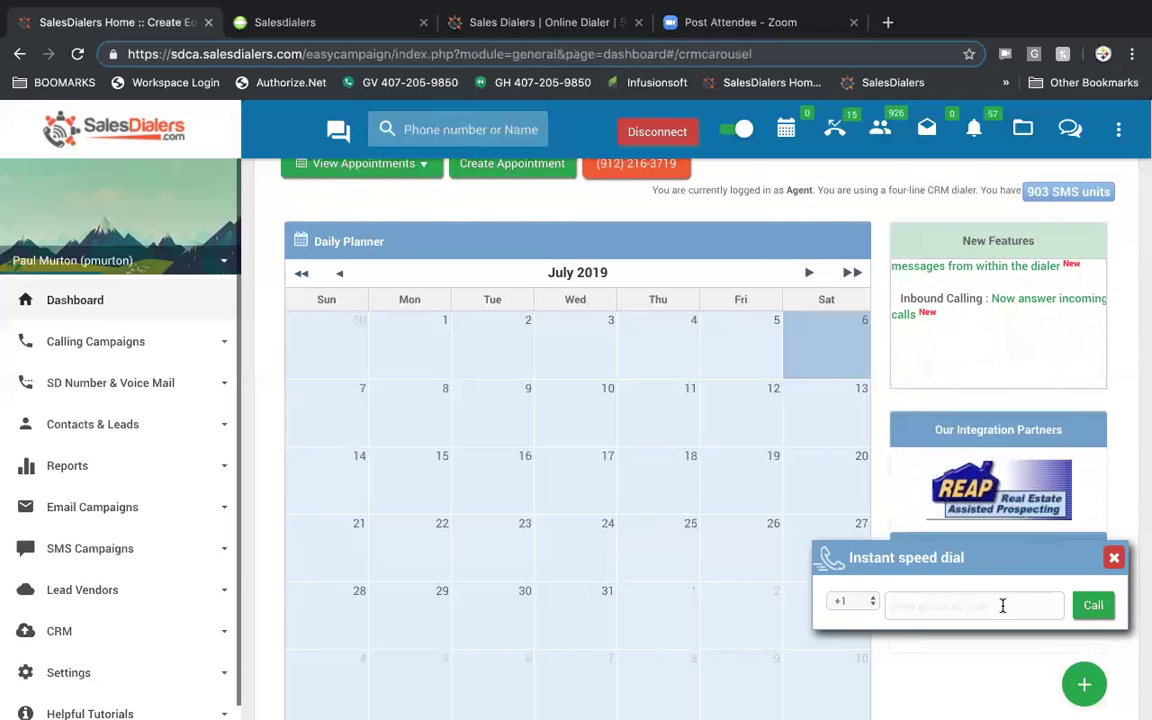
pyautogui.click(1113, 557)
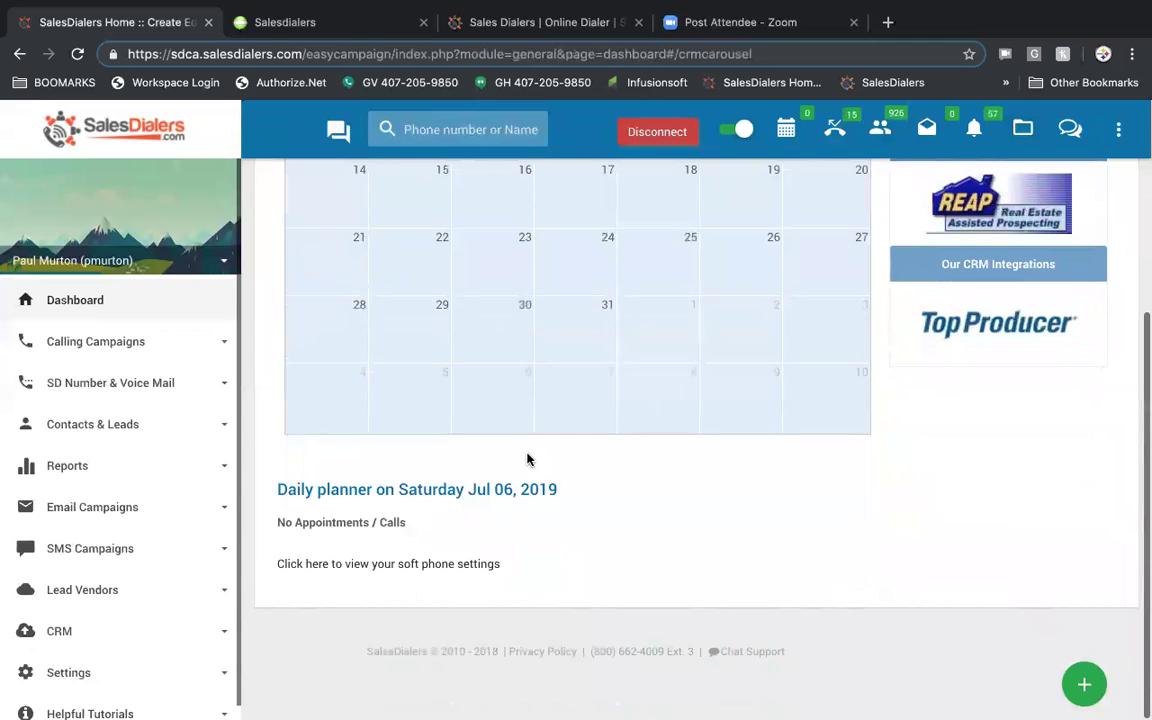
pyautogui.scroll(5, 528, 459)
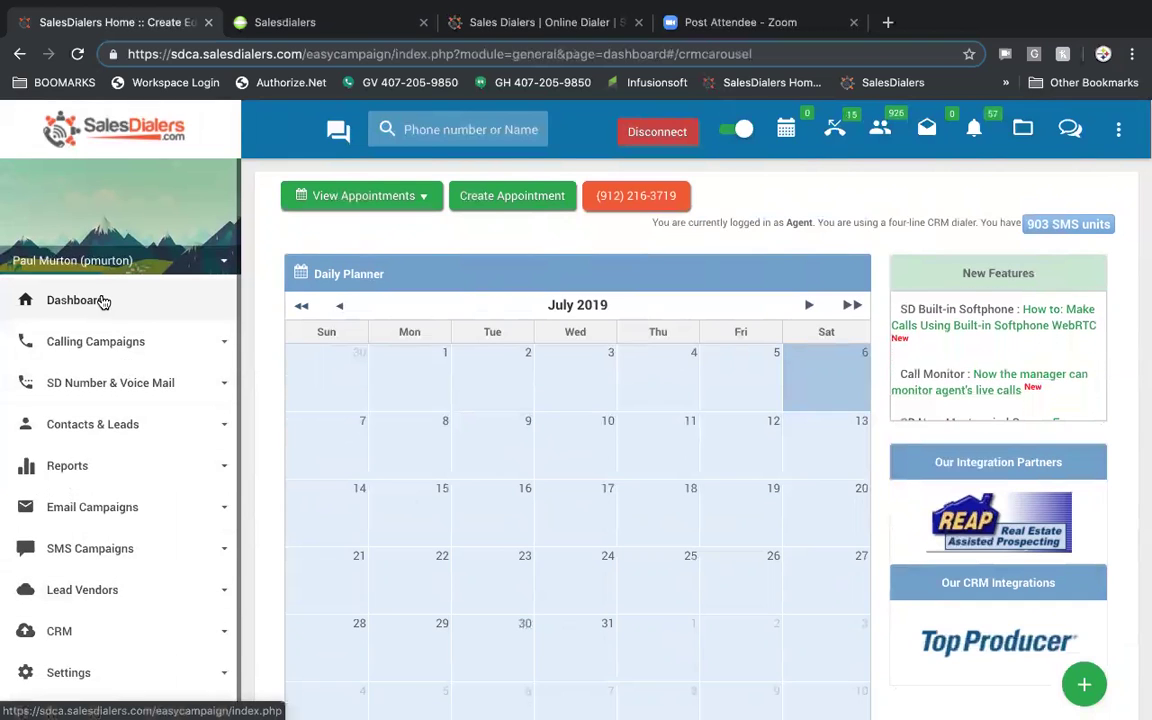
# - Open the My Campaigns list under Calling Campaigns
pyautogui.click(120, 341)
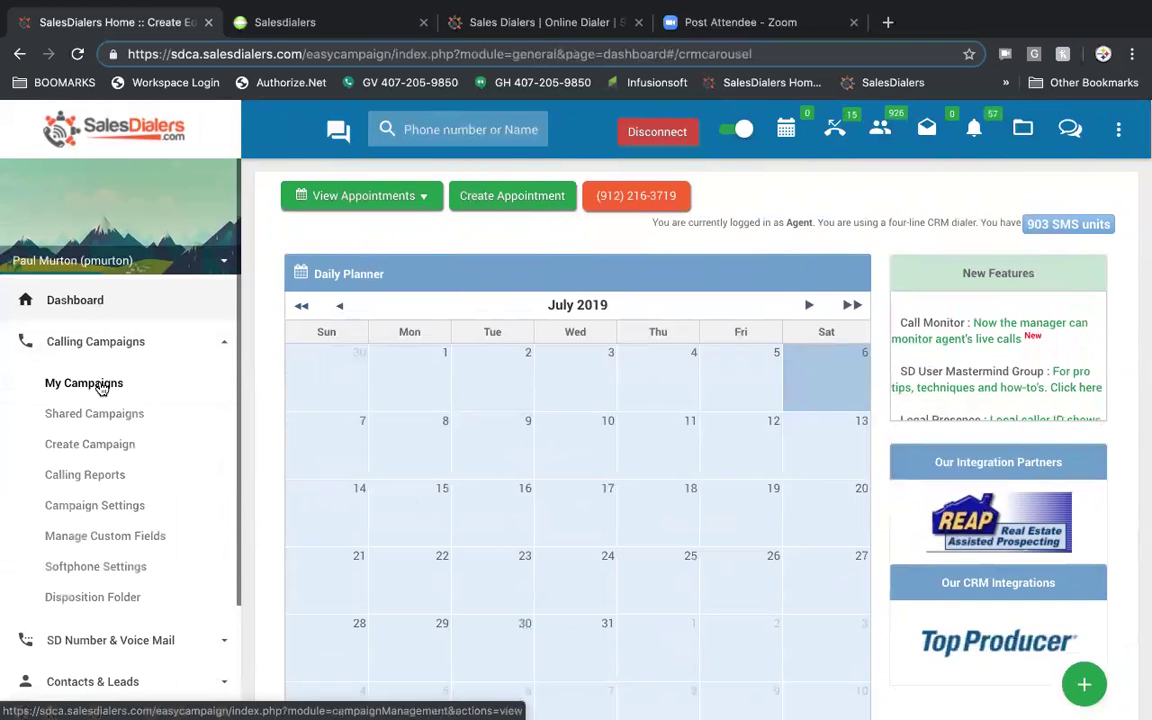
pyautogui.click(97, 386)
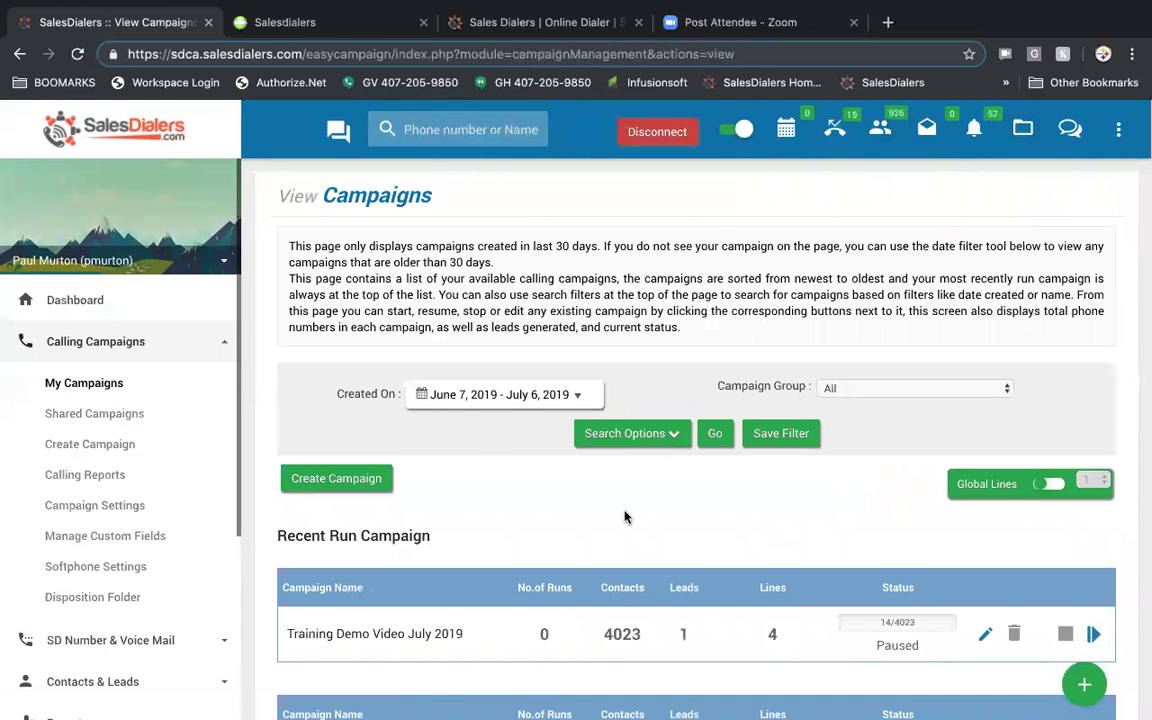
pyautogui.scroll(-3, 622, 517)
pyautogui.scroll(-1, 624, 516)
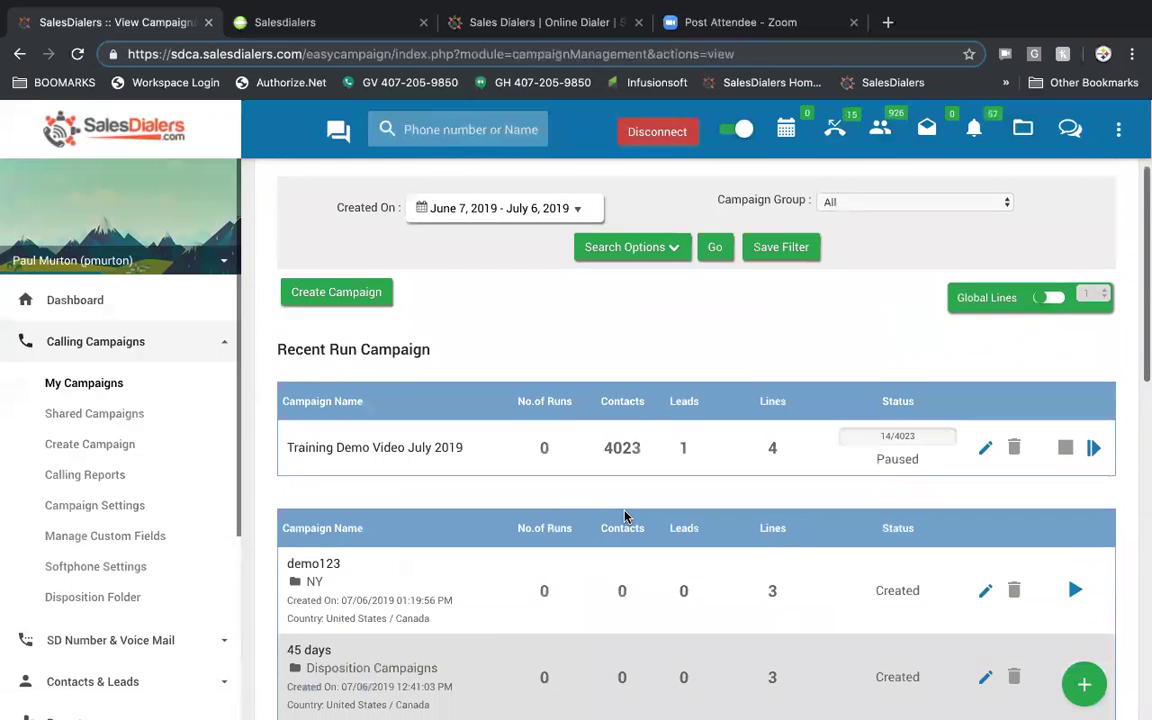
pyautogui.scroll(3, 624, 516)
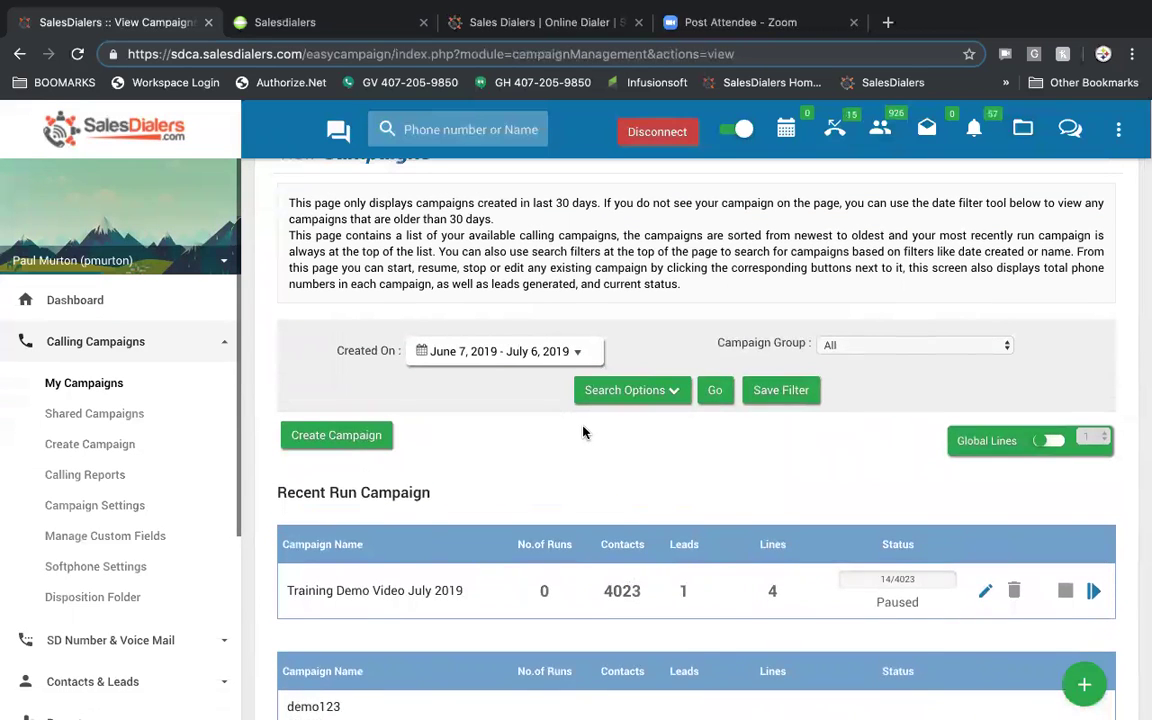
# - Show the extra search options and check the Campaign Group and Status filters, leaving Status at All
pyautogui.click(627, 391)
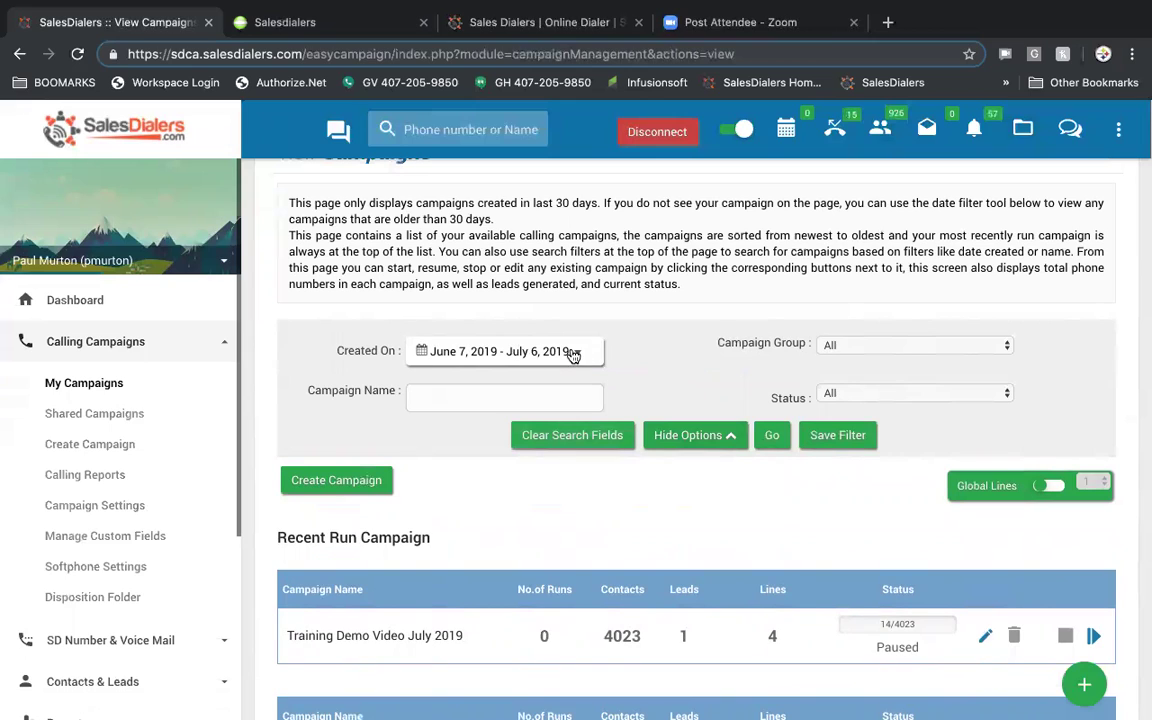
pyautogui.click(952, 346)
pyautogui.click(952, 346)
pyautogui.click(988, 393)
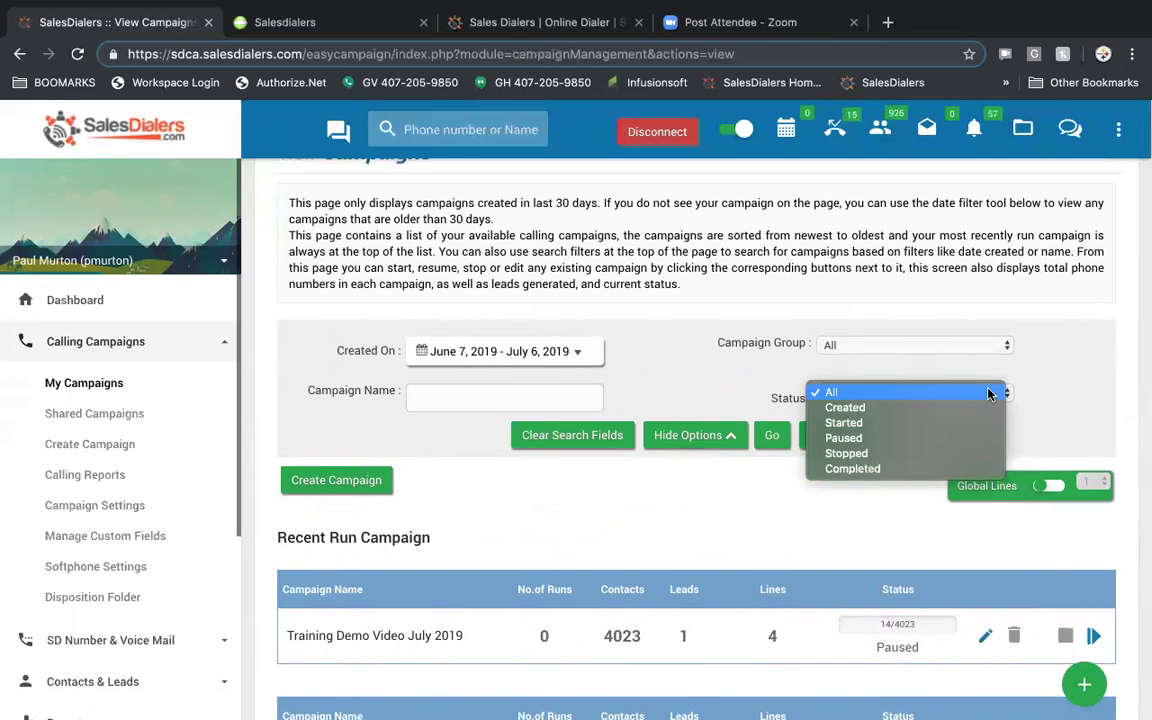
pyautogui.click(988, 393)
pyautogui.scroll(-1, 1000, 390)
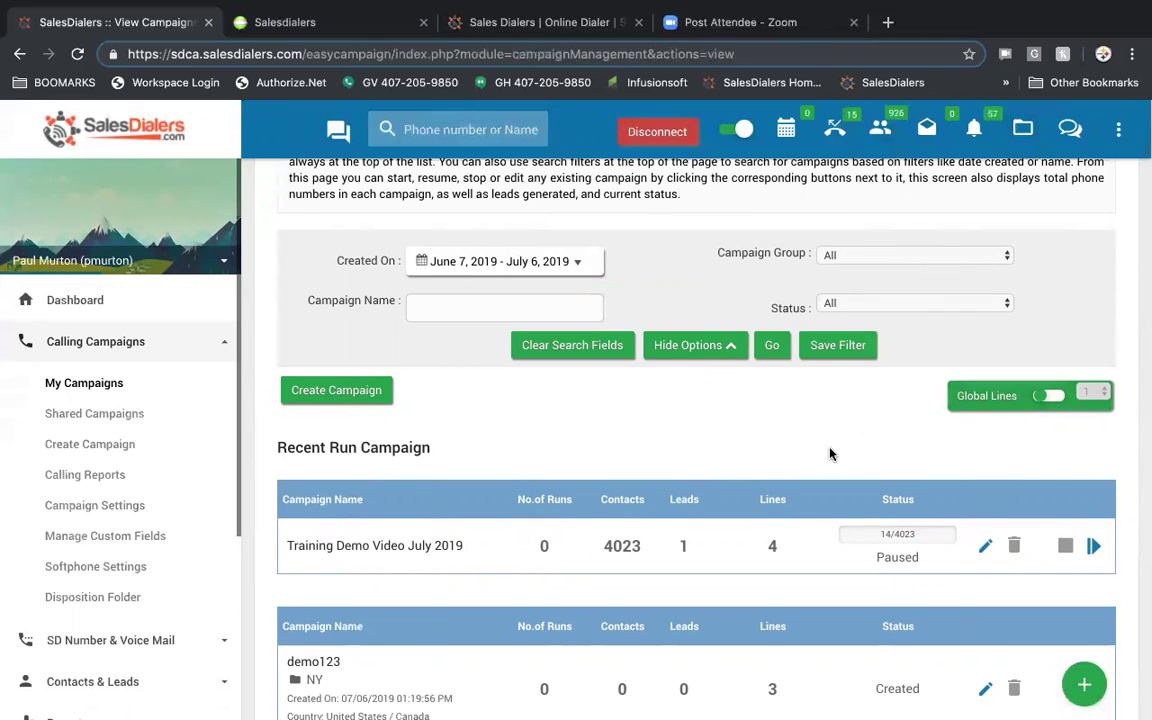
# - Turn Global Lines on, set it to 2, then switch it back off and review the list
pyautogui.click(1050, 396)
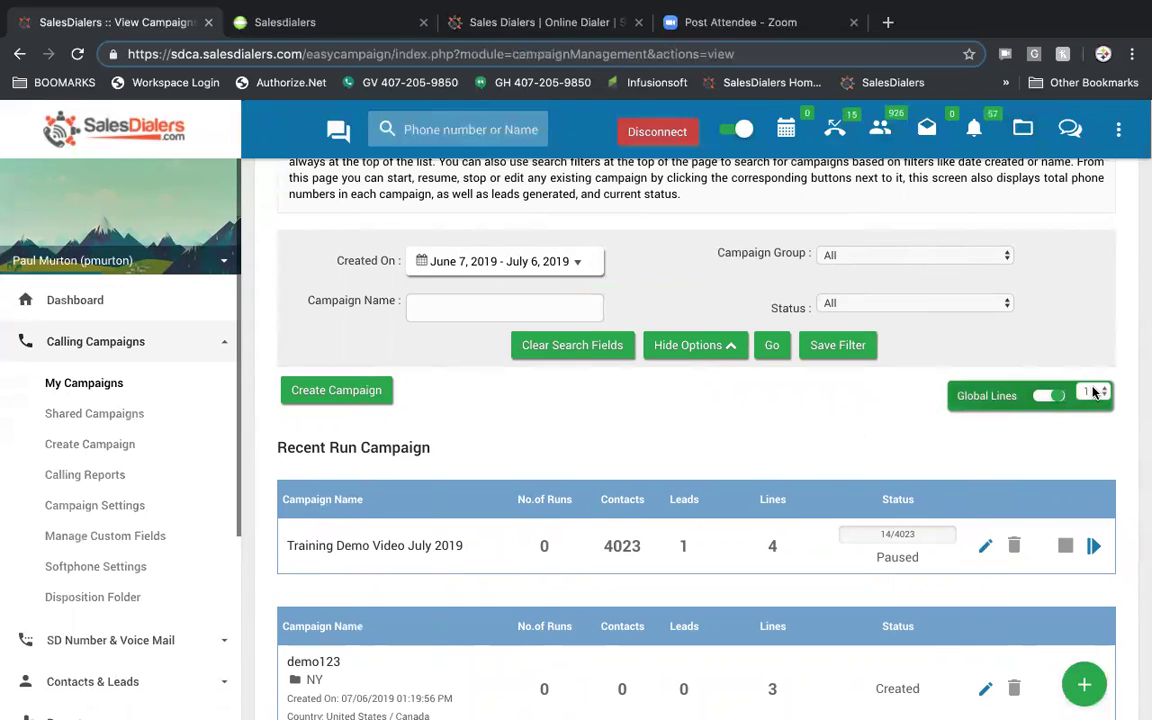
pyautogui.click(1090, 392)
pyautogui.click(1092, 406)
pyautogui.click(1046, 398)
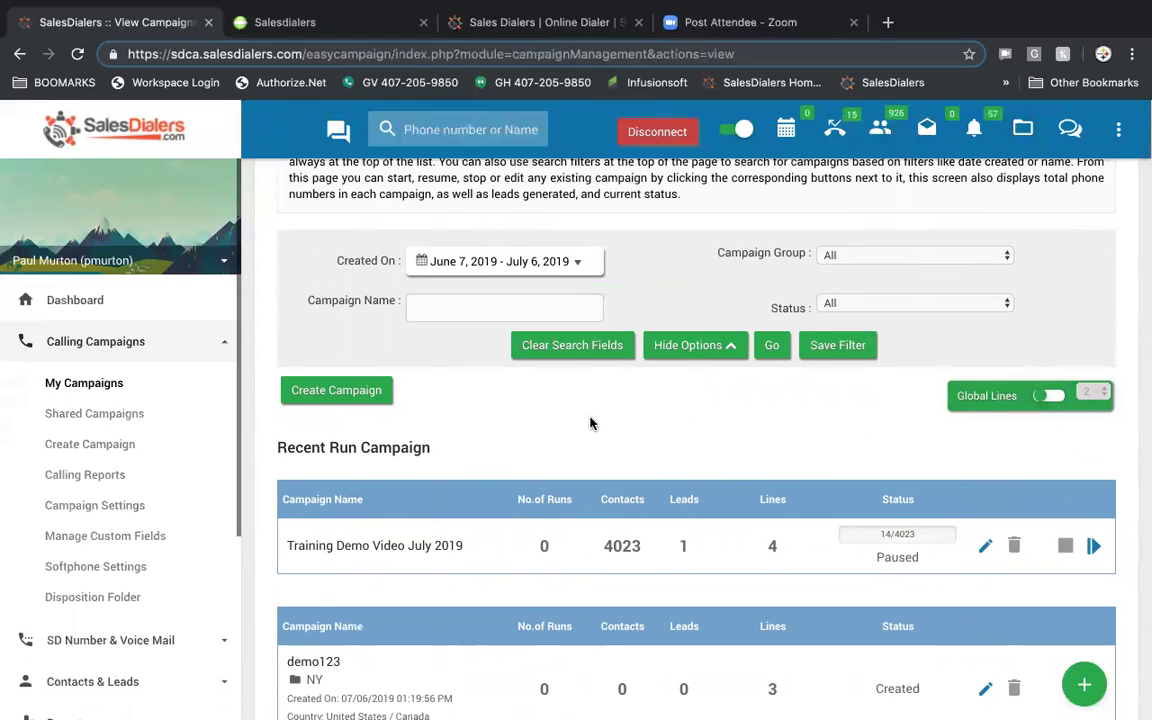
pyautogui.scroll(-2, 590, 423)
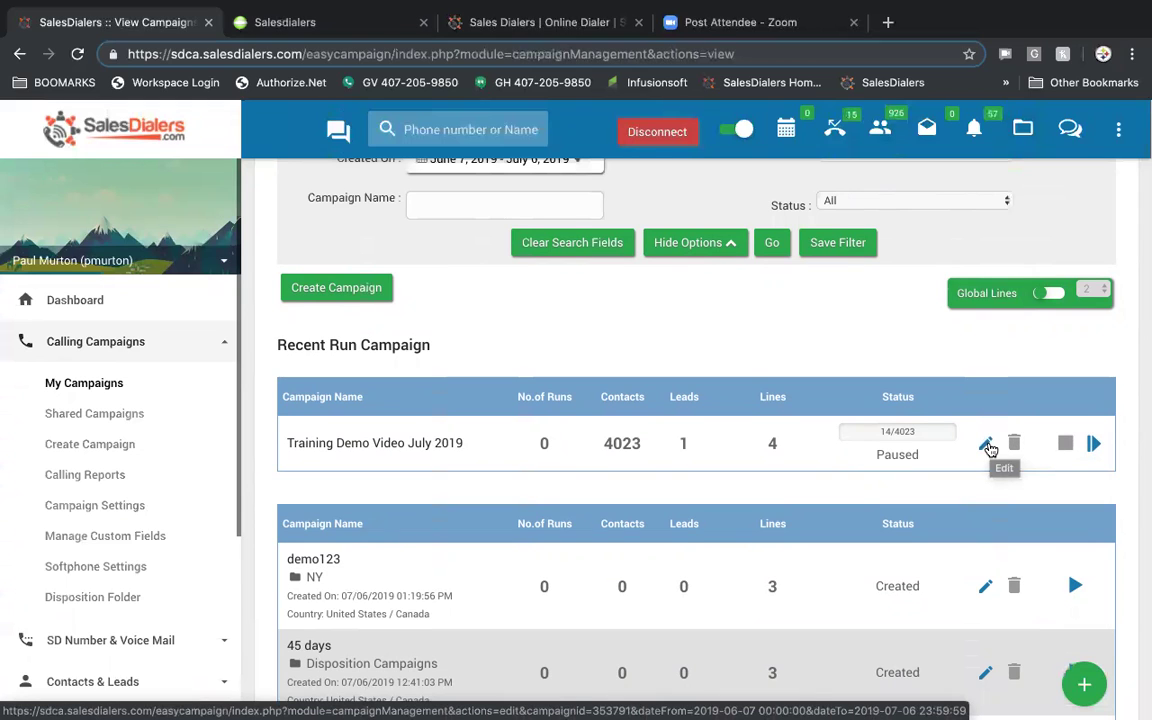
pyautogui.scroll(-1, 686, 541)
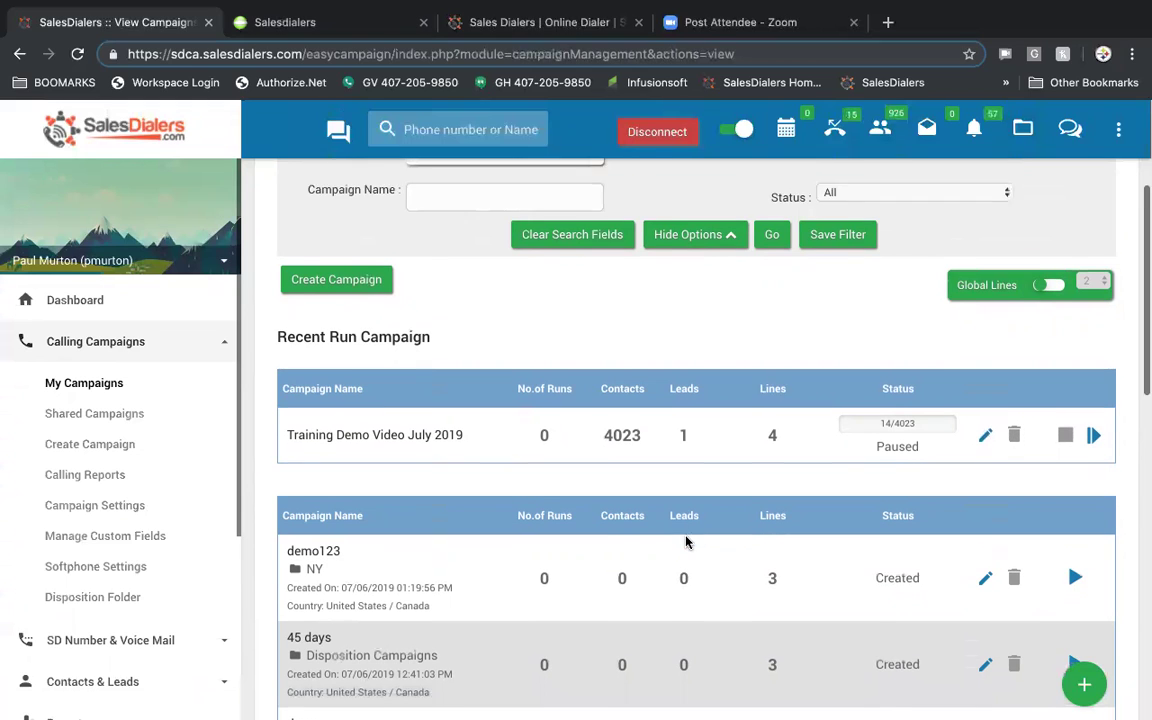
pyautogui.scroll(2, 686, 541)
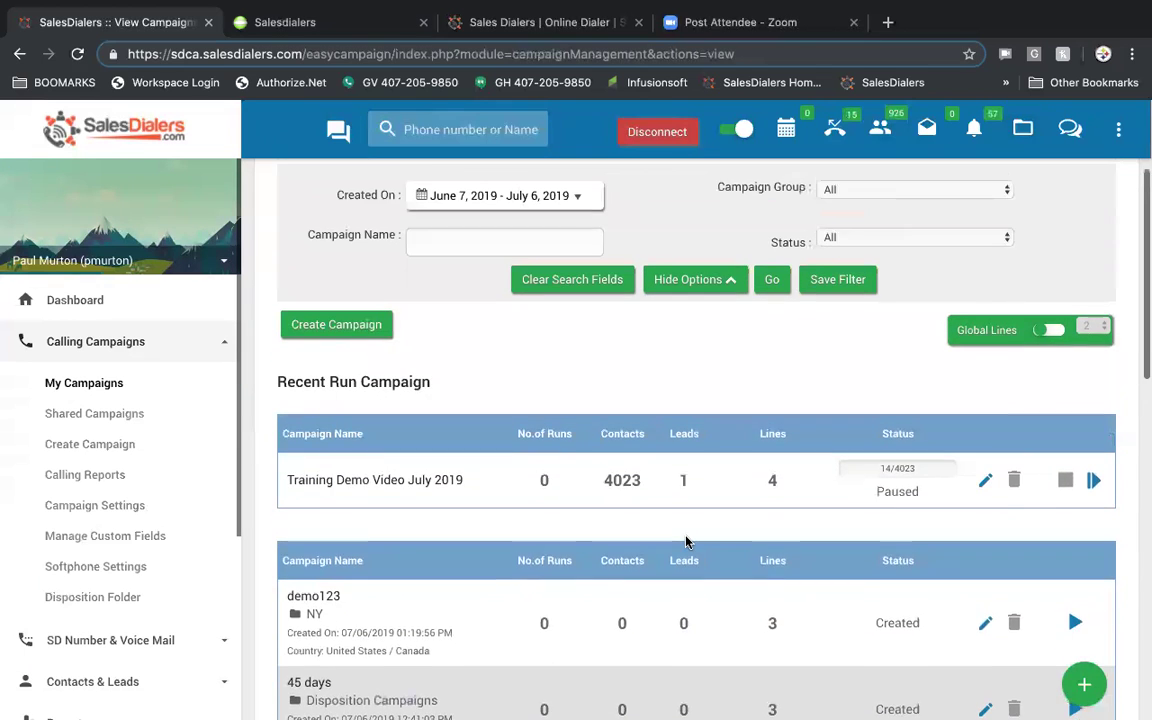
pyautogui.scroll(1, 686, 541)
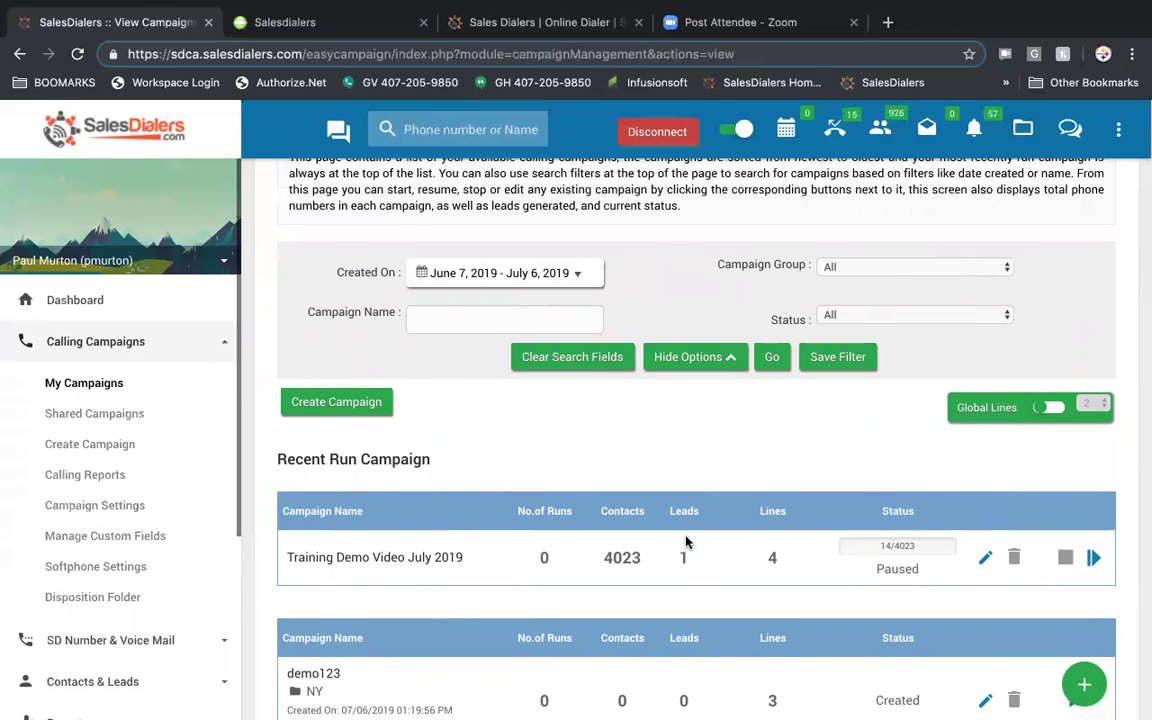
# - Review the row 1 headings of Training Test Excel File.xlsx from Business Name to E-Mail, then return to SalesDialers
pyautogui.moveTo(620, 700)
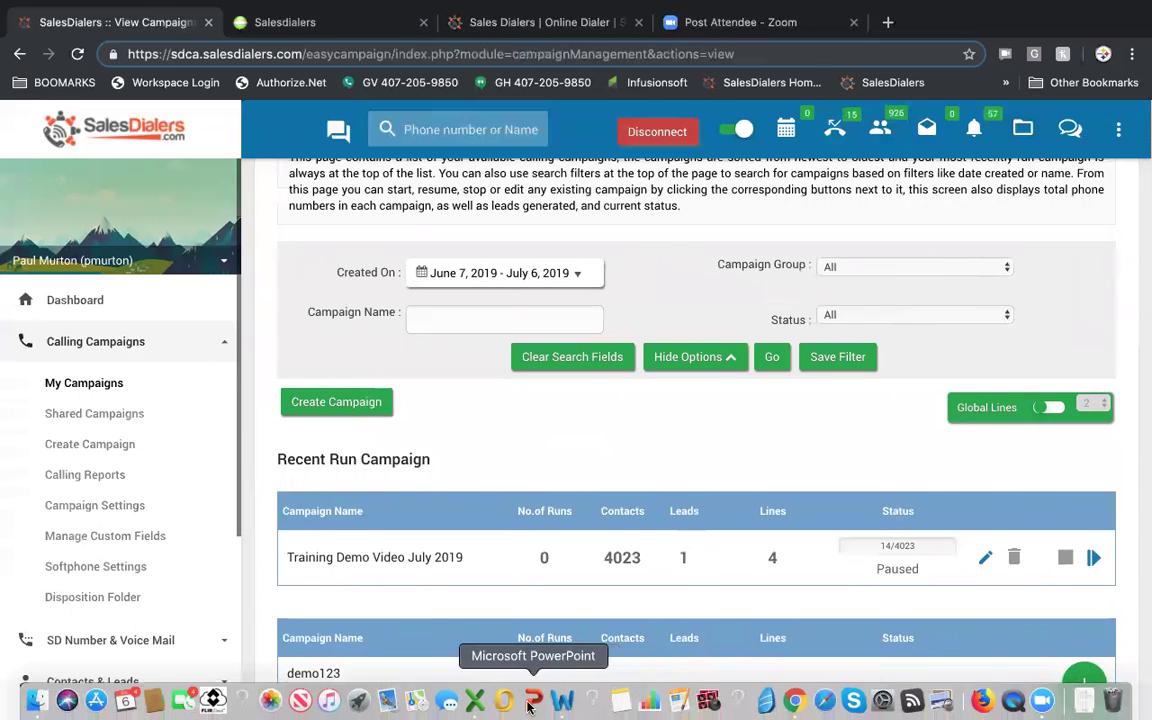
pyautogui.click(477, 703)
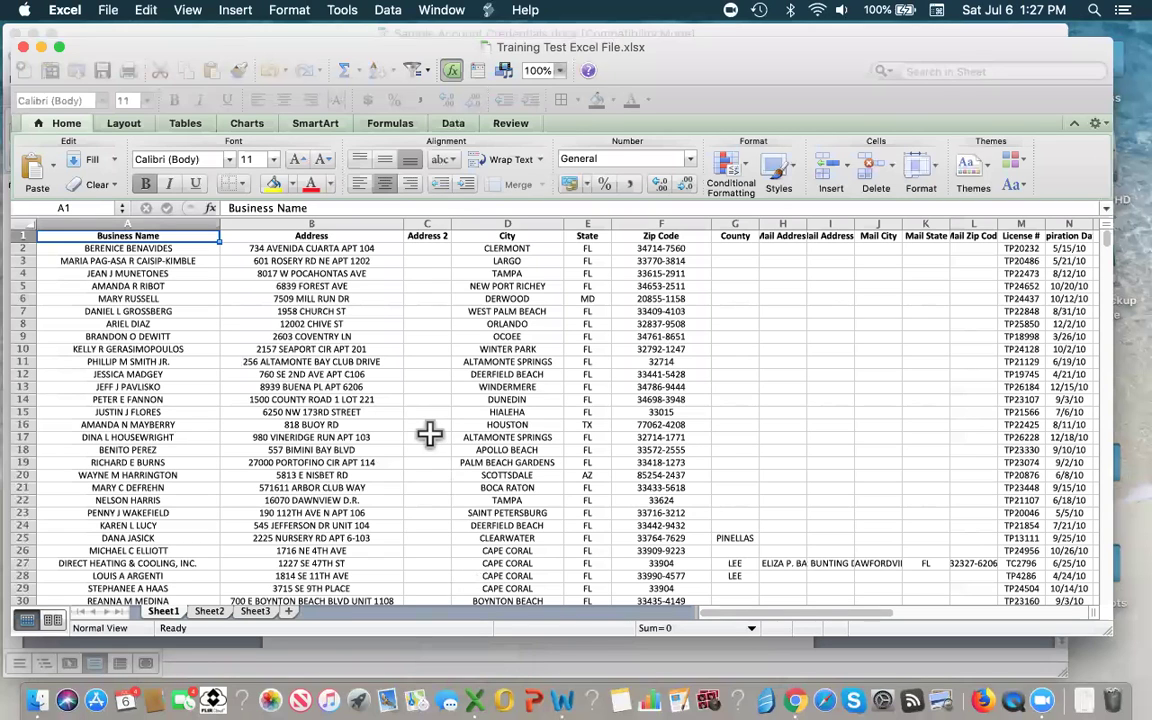
pyautogui.click(429, 433)
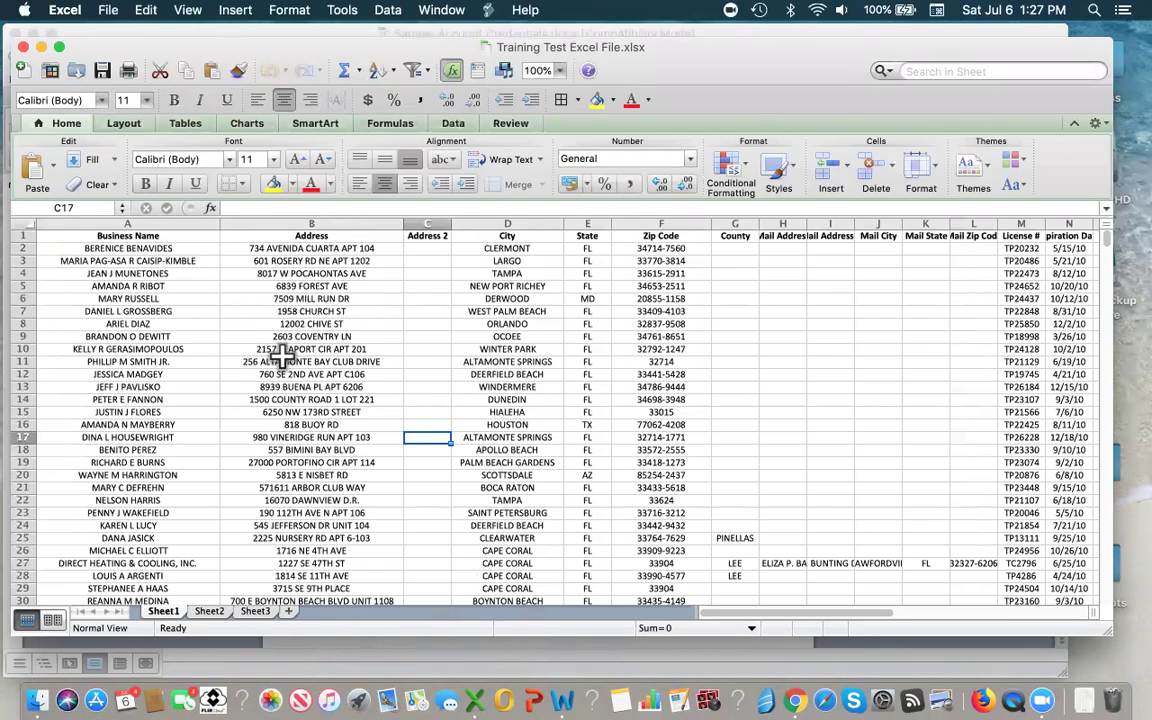
pyautogui.click(130, 236)
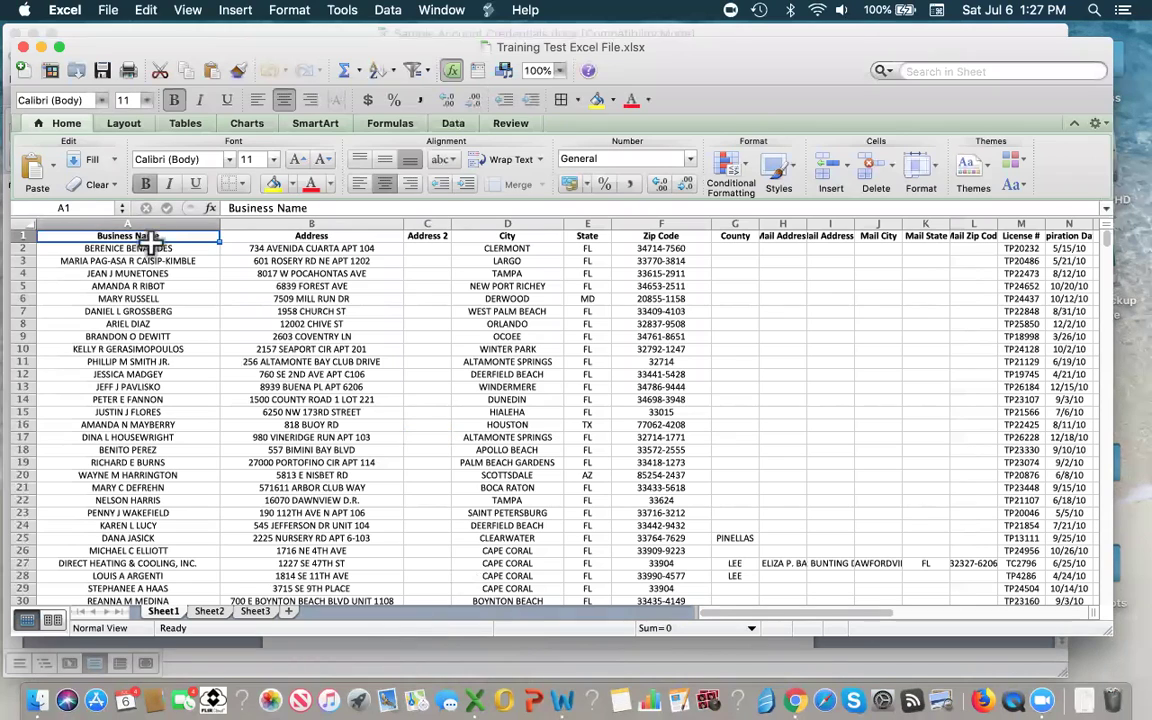
pyautogui.press('Right')
pyautogui.press('Right')
pyautogui.press('Right')
pyautogui.press('Right')
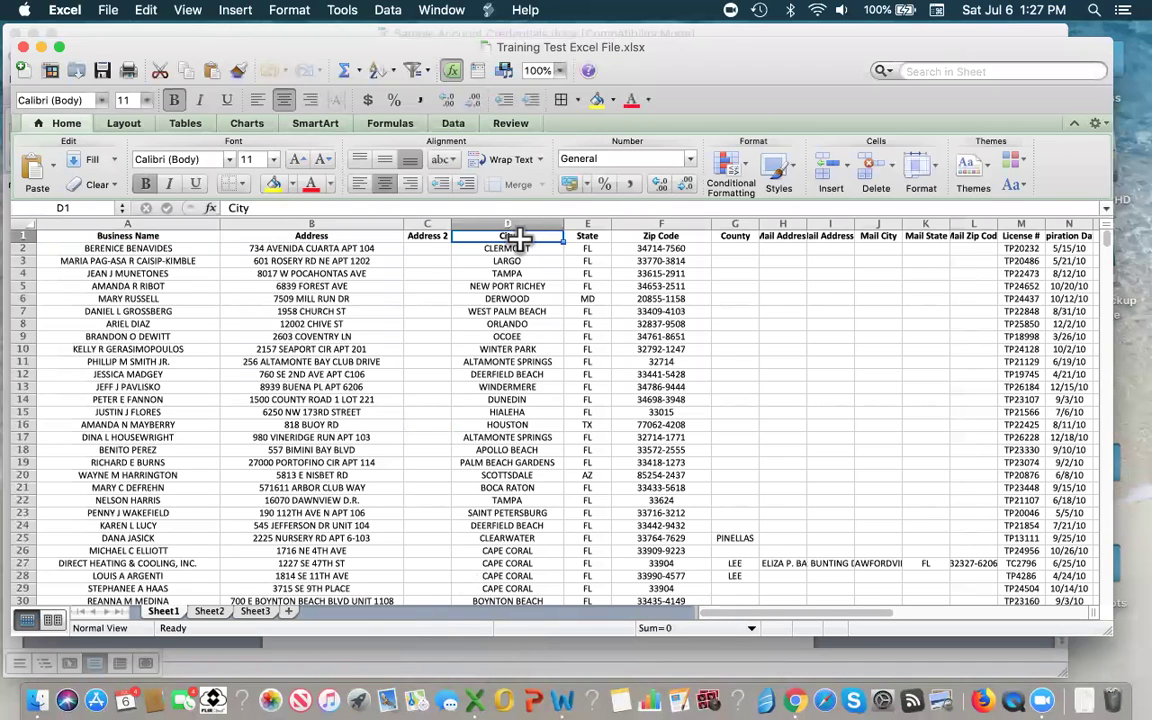
pyautogui.press('Right')
pyautogui.press('Right')
pyautogui.press('Right')
pyautogui.press('Right')
pyautogui.press('Right')
pyautogui.press('Right')
pyautogui.press('Right')
pyautogui.press('Right')
pyautogui.press('Right')
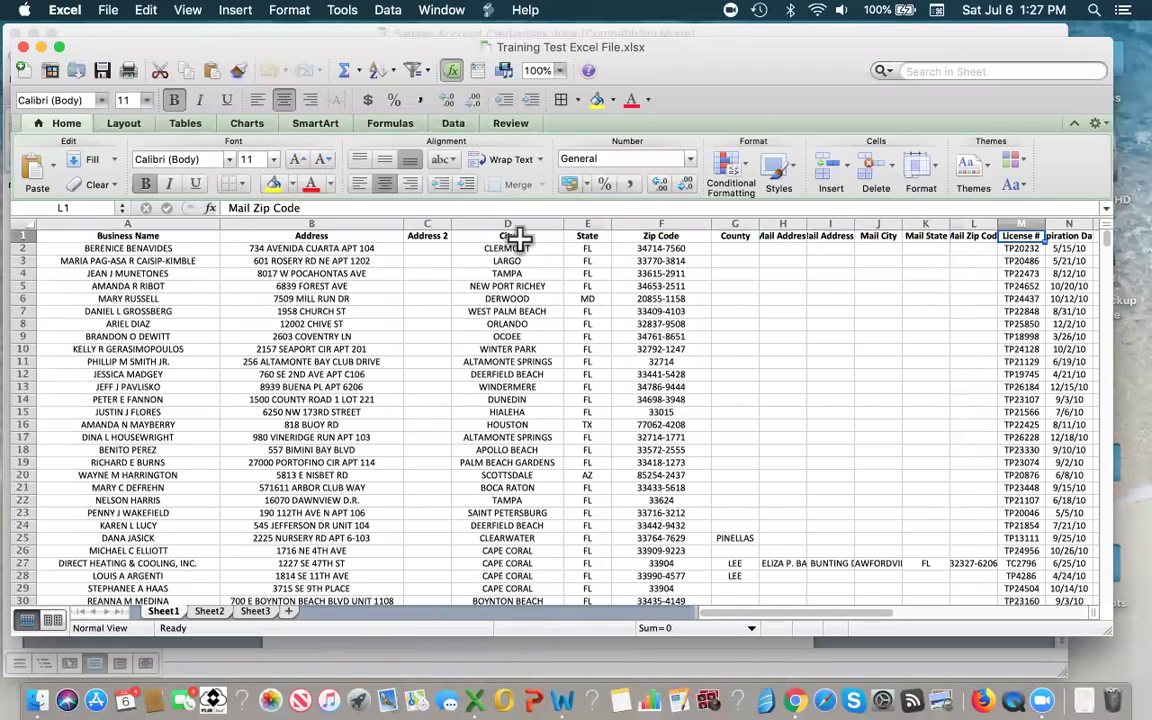
pyautogui.press('Right')
pyautogui.press('Right')
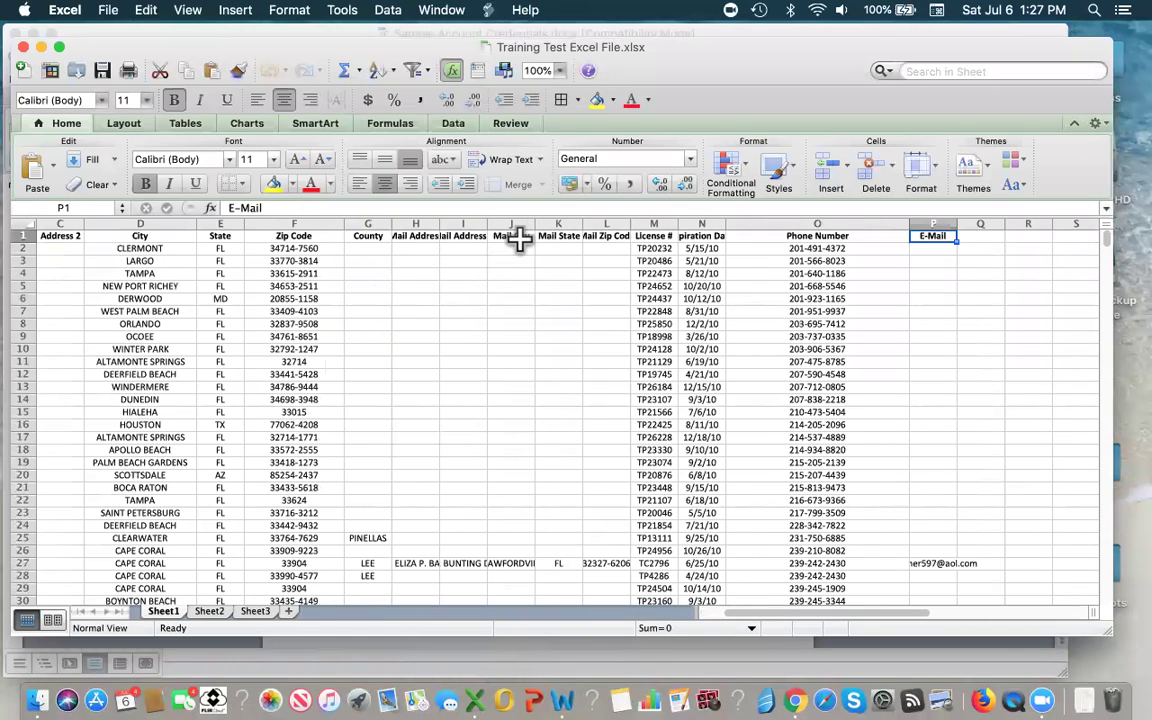
pyautogui.press('Left')
pyautogui.press('Left')
pyautogui.press('Left')
pyautogui.press('Left')
pyautogui.press('Left')
pyautogui.press('Left')
pyautogui.press('Left')
pyautogui.press('Left')
pyautogui.press('Left')
pyautogui.press('Left')
pyautogui.press('Left')
pyautogui.press('Left')
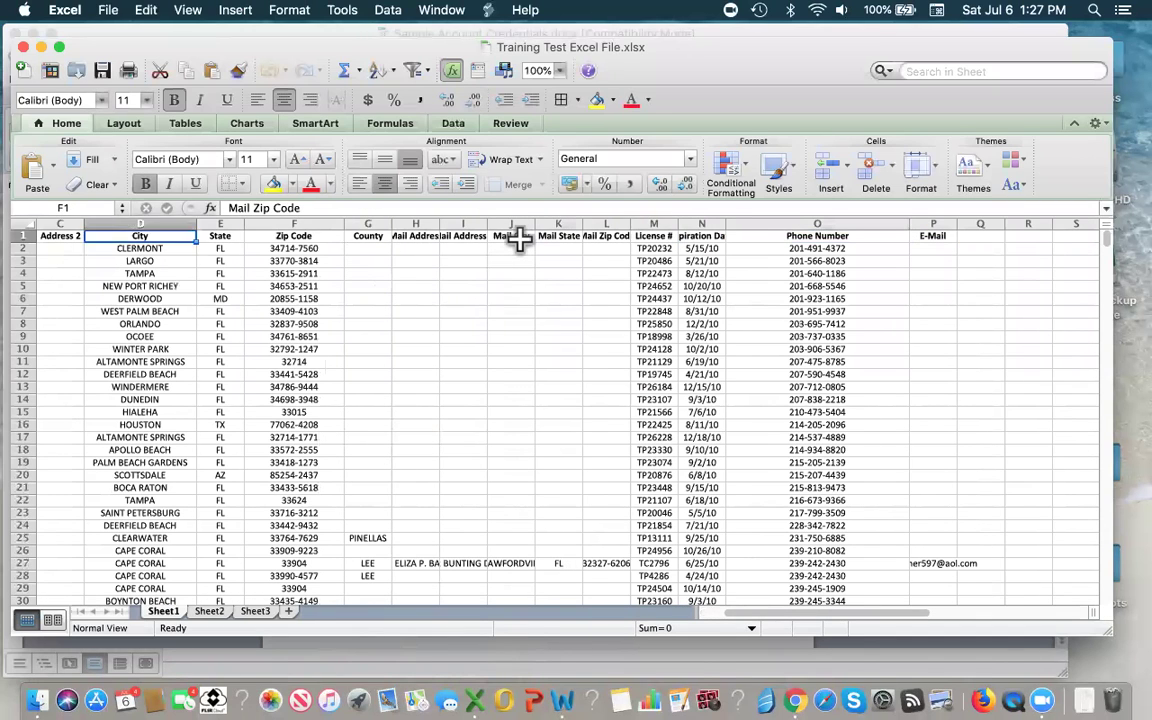
pyautogui.press('Left')
pyautogui.press('Left')
pyautogui.press('Left')
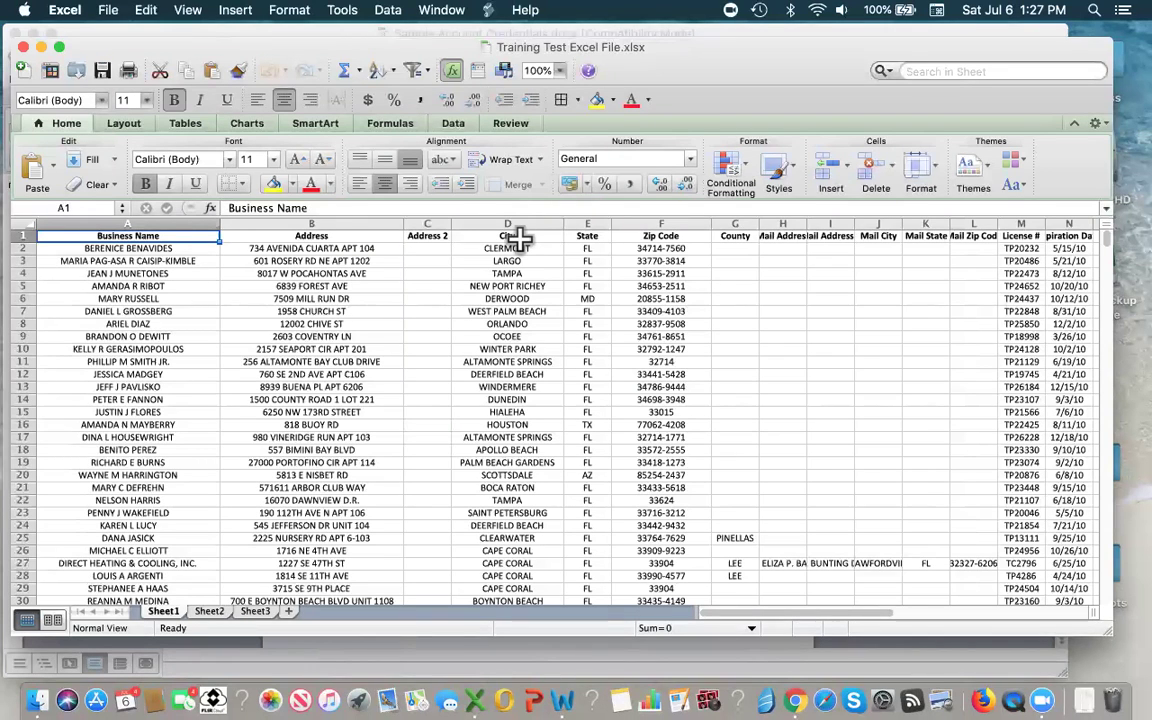
pyautogui.click(793, 703)
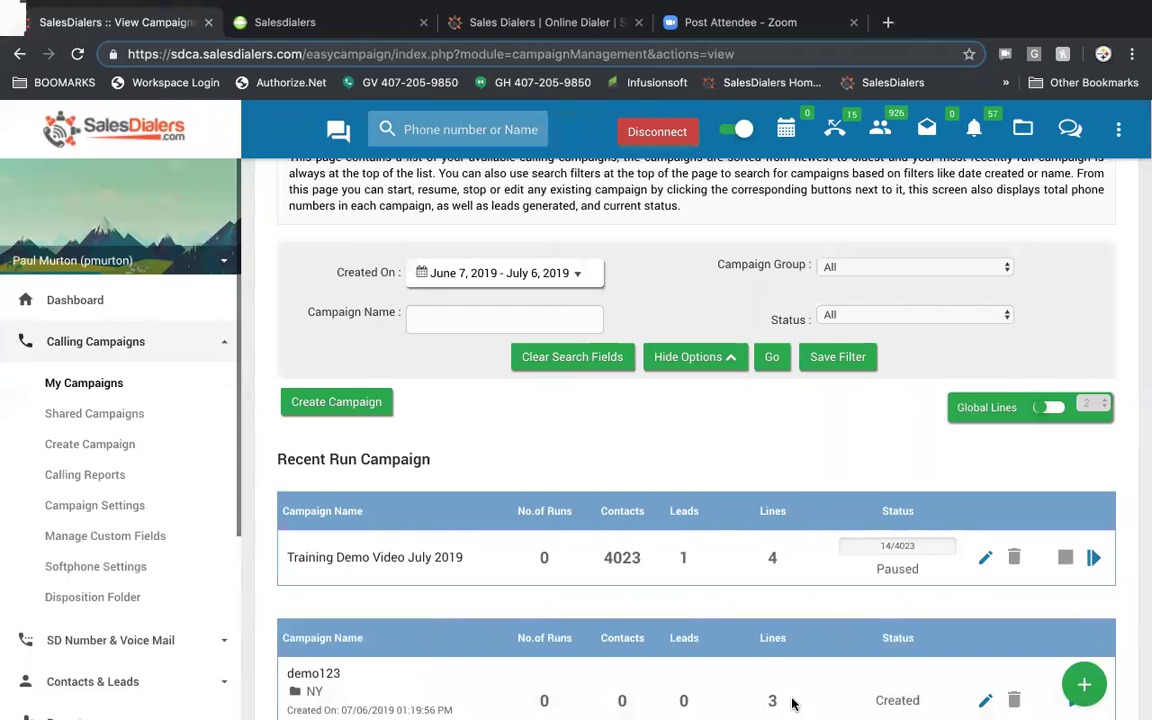
# - Start a new campaign named demo454, attach 07062019 B2C Age 35 - 55.csv, and leave the folder unselected
pyautogui.click(351, 405)
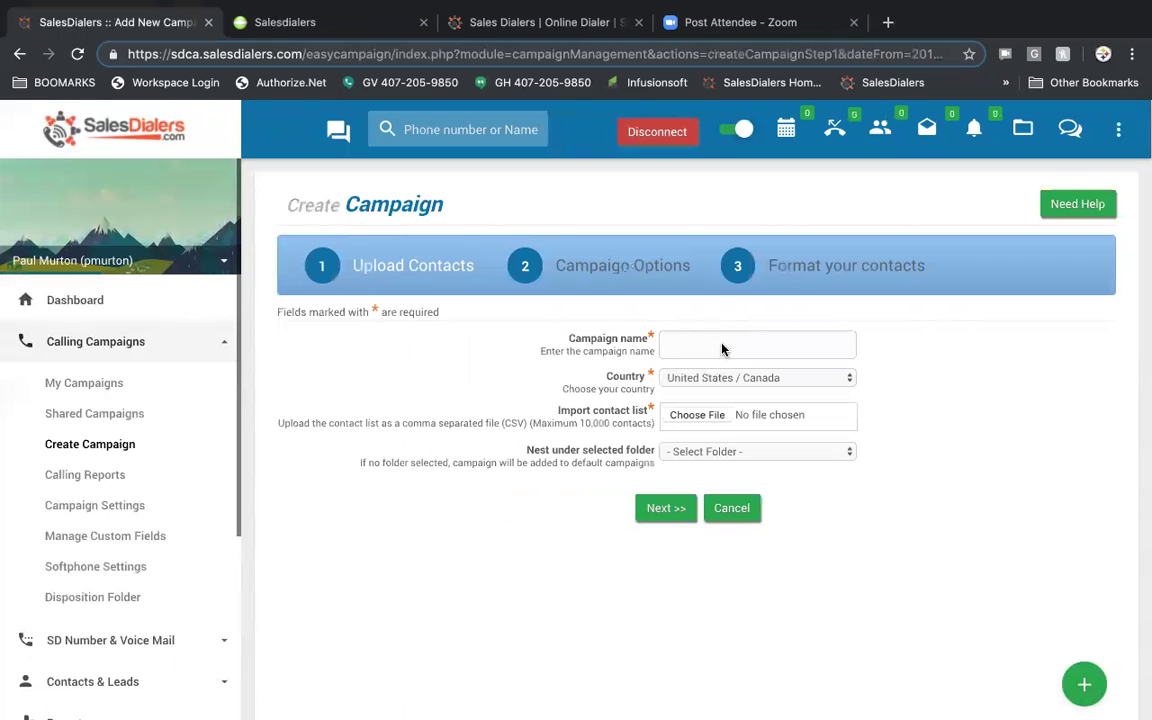
pyautogui.click(722, 348)
pyautogui.write('demo454')
pyautogui.click(697, 415)
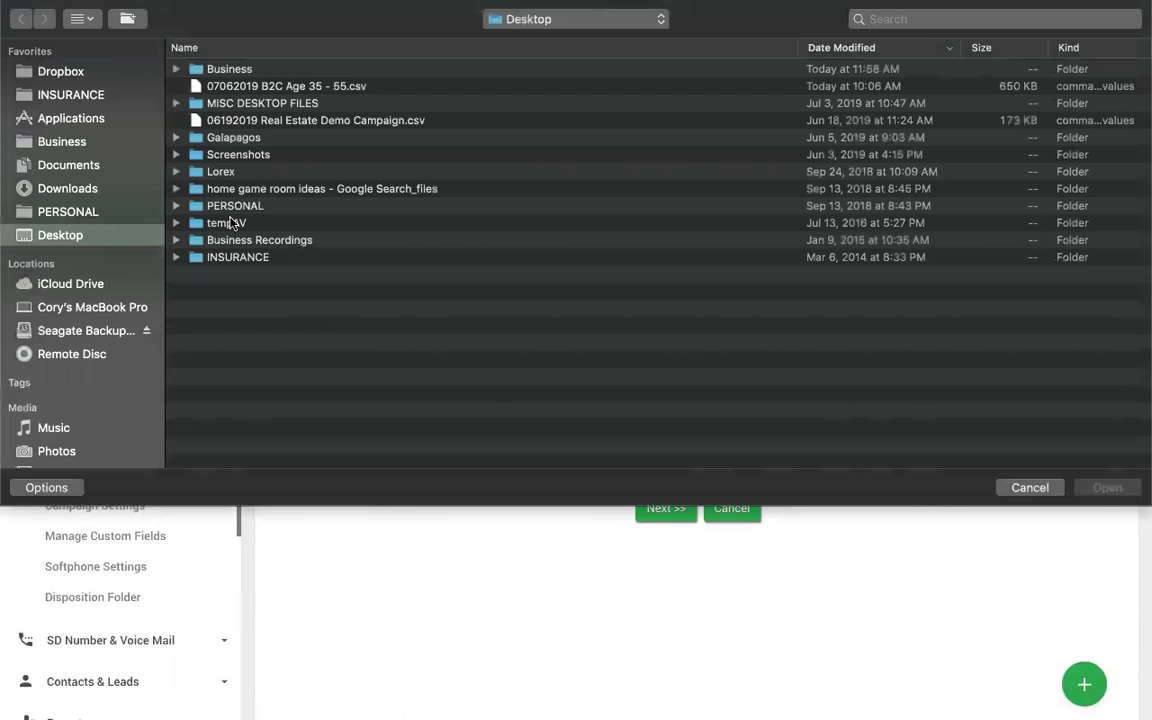
pyautogui.doubleClick(268, 87)
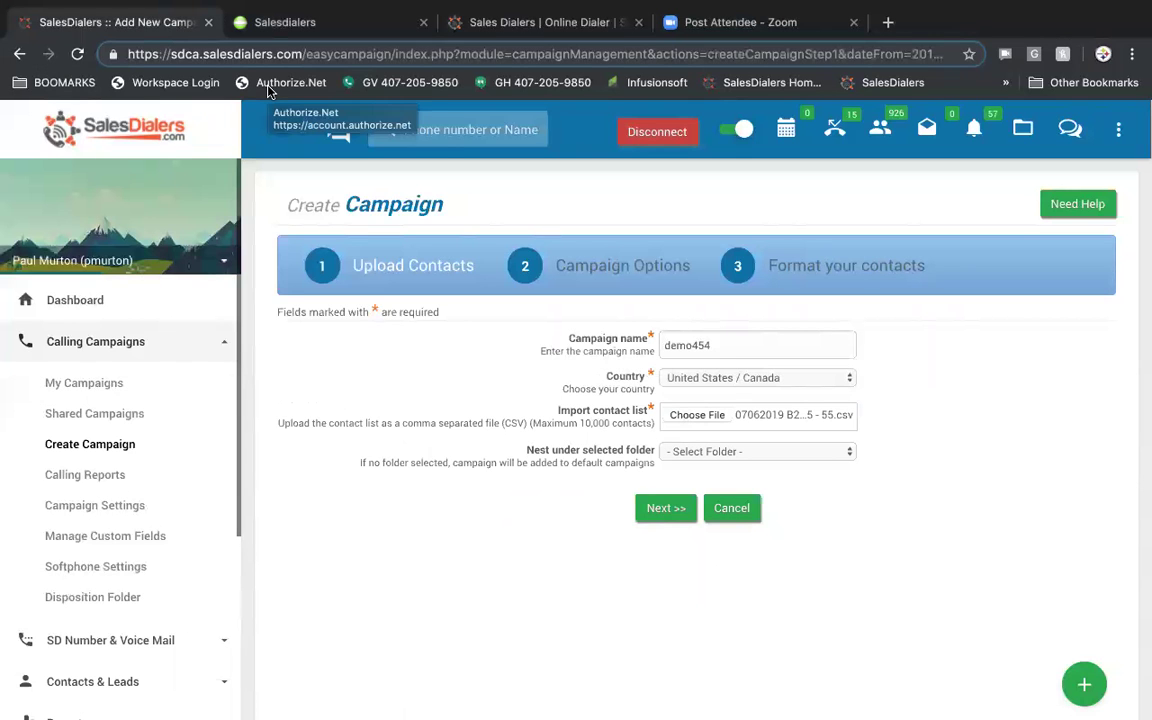
pyautogui.click(810, 455)
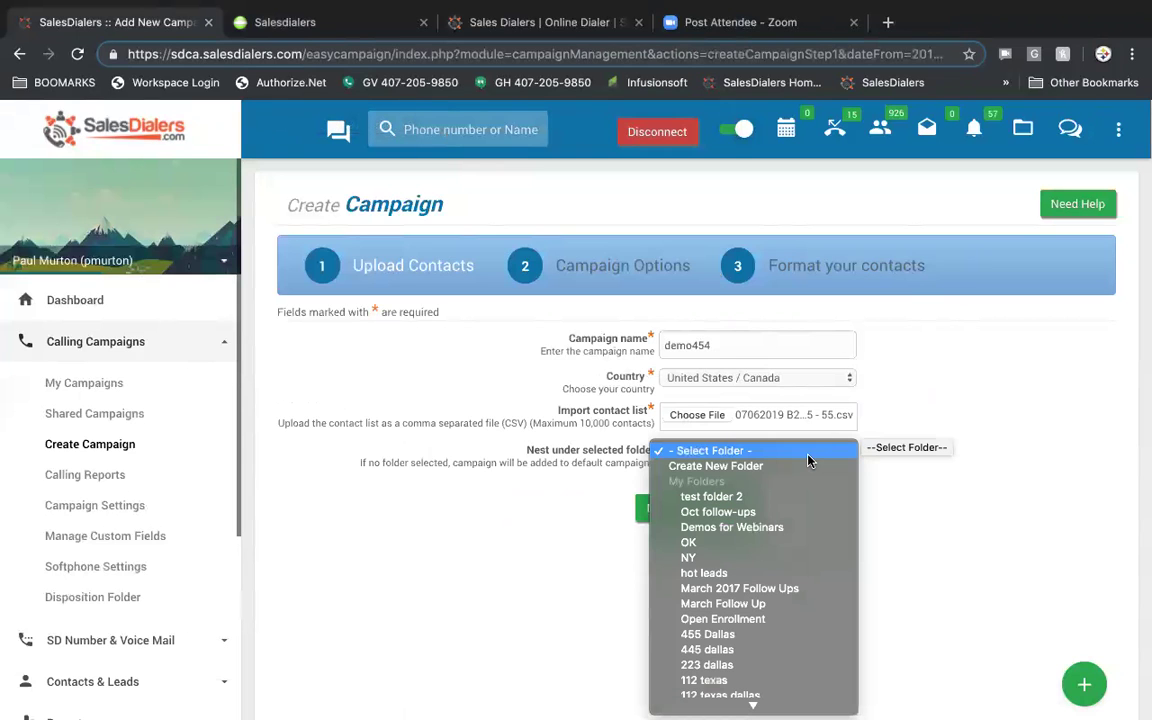
pyautogui.click(959, 398)
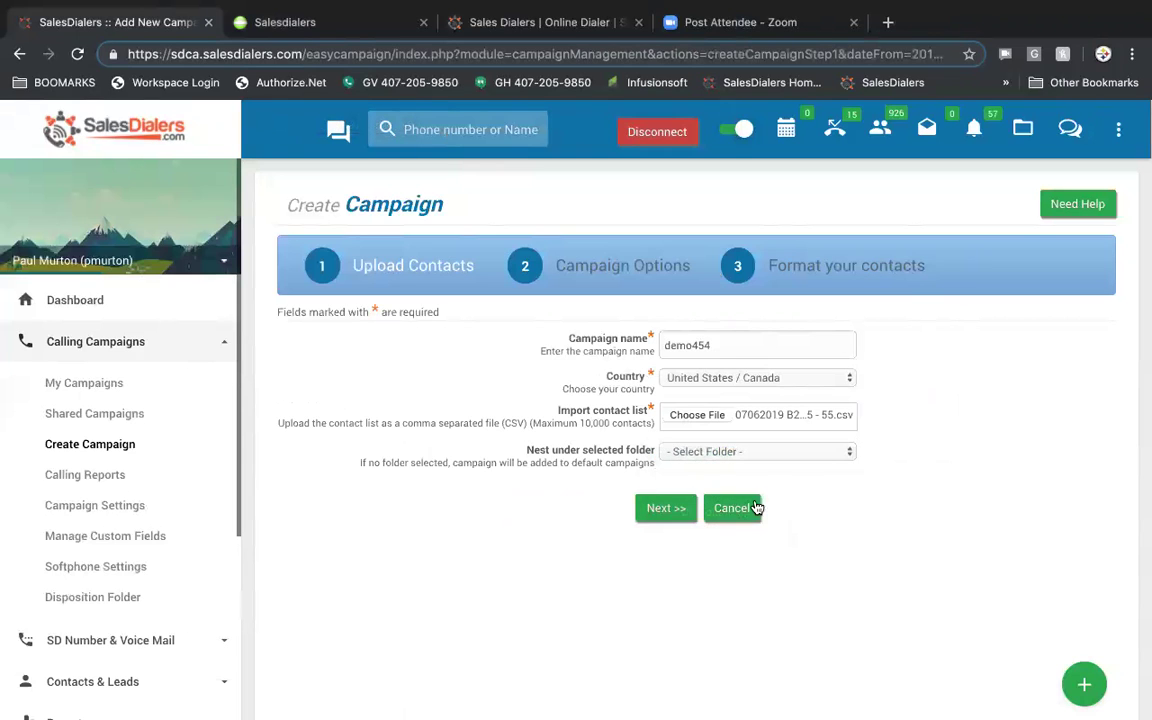
# - Advance to the campaign options and keep the Default Setting
pyautogui.click(669, 505)
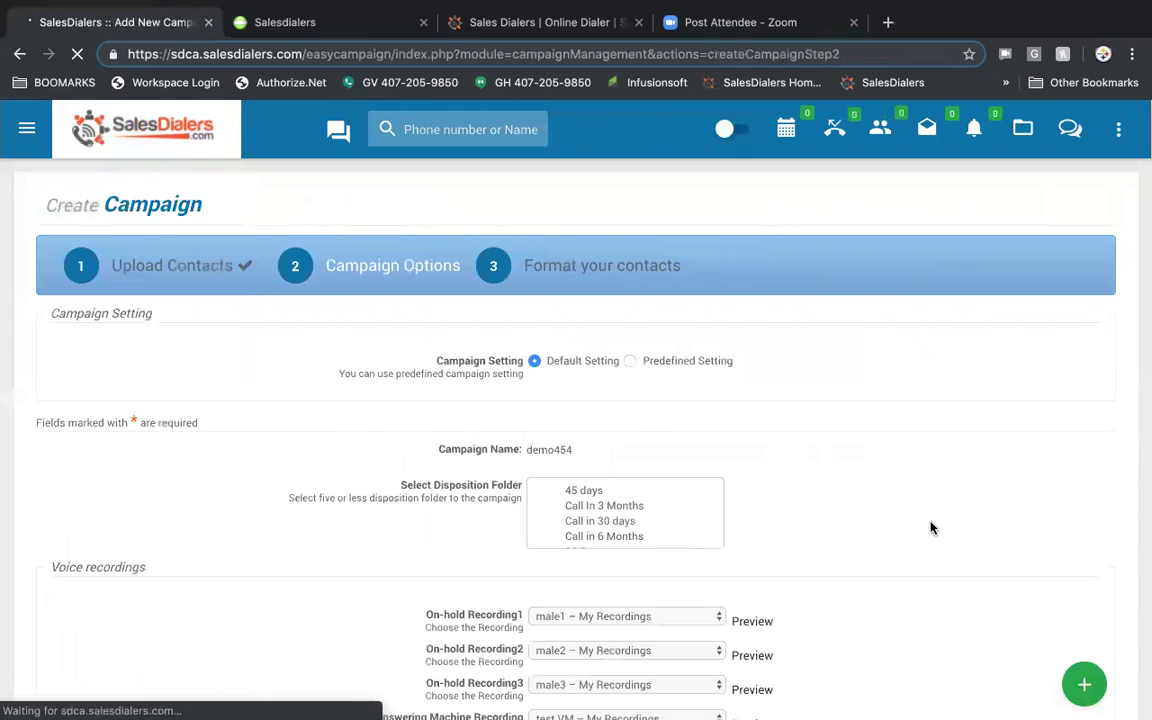
pyautogui.scroll(-1, 813, 411)
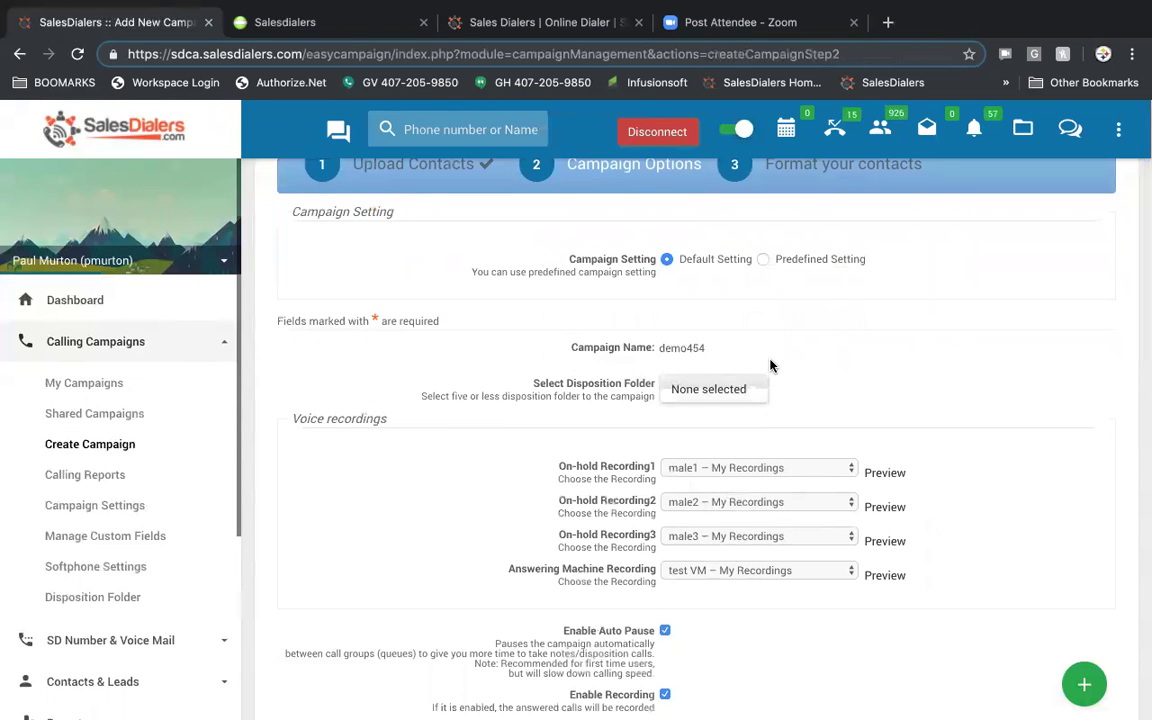
pyautogui.click(763, 260)
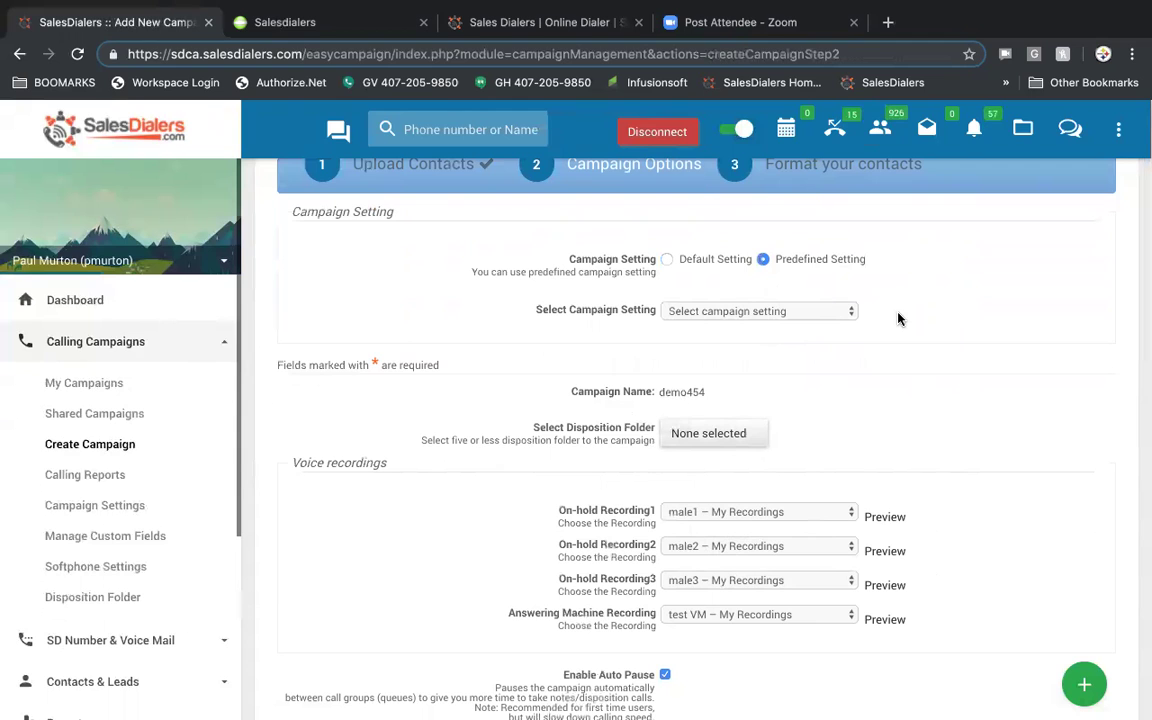
pyautogui.click(667, 259)
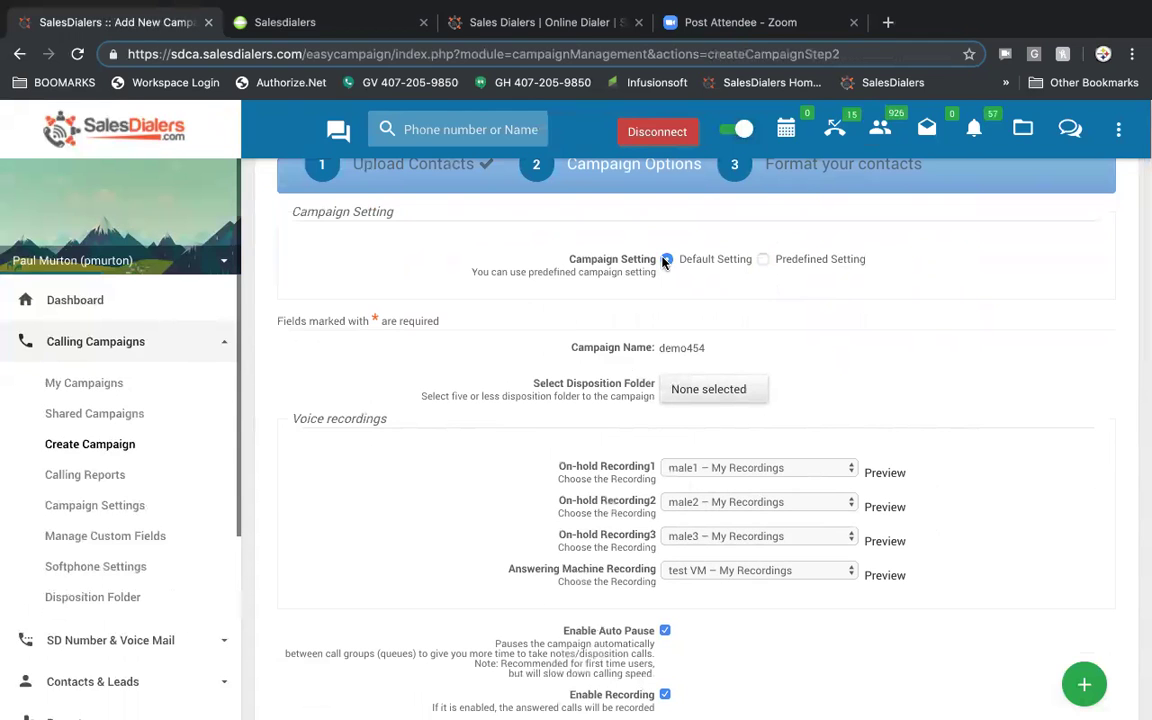
pyautogui.scroll(-3, 912, 341)
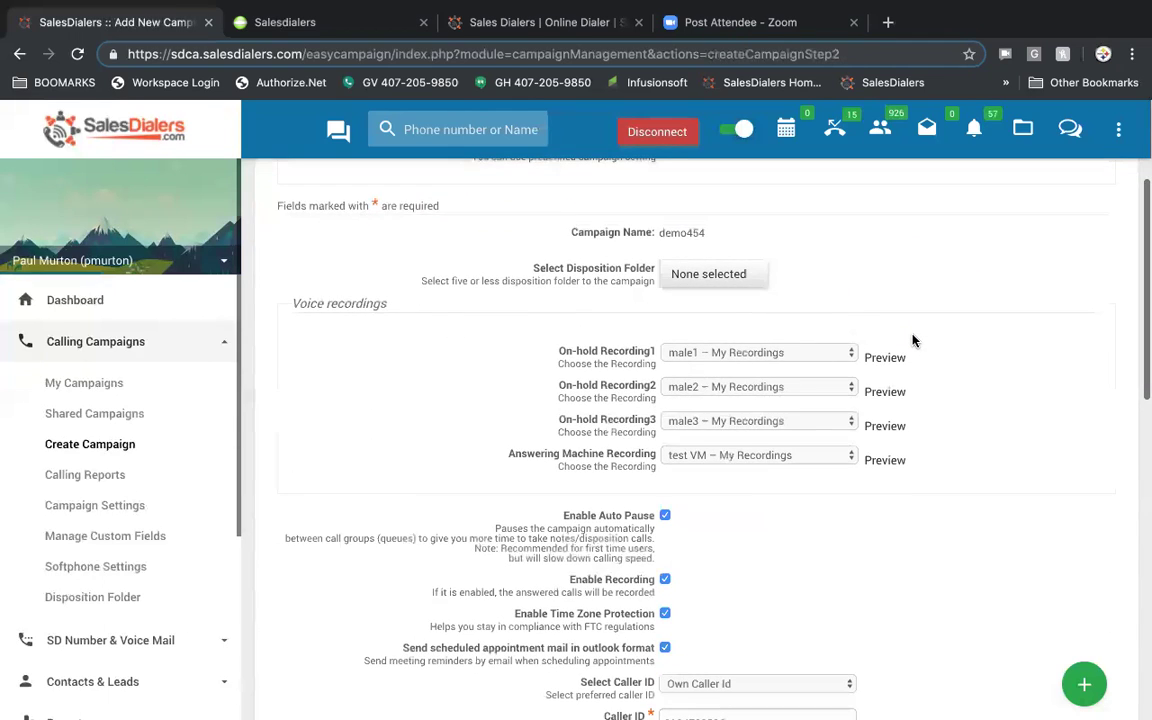
pyautogui.scroll(2, 912, 341)
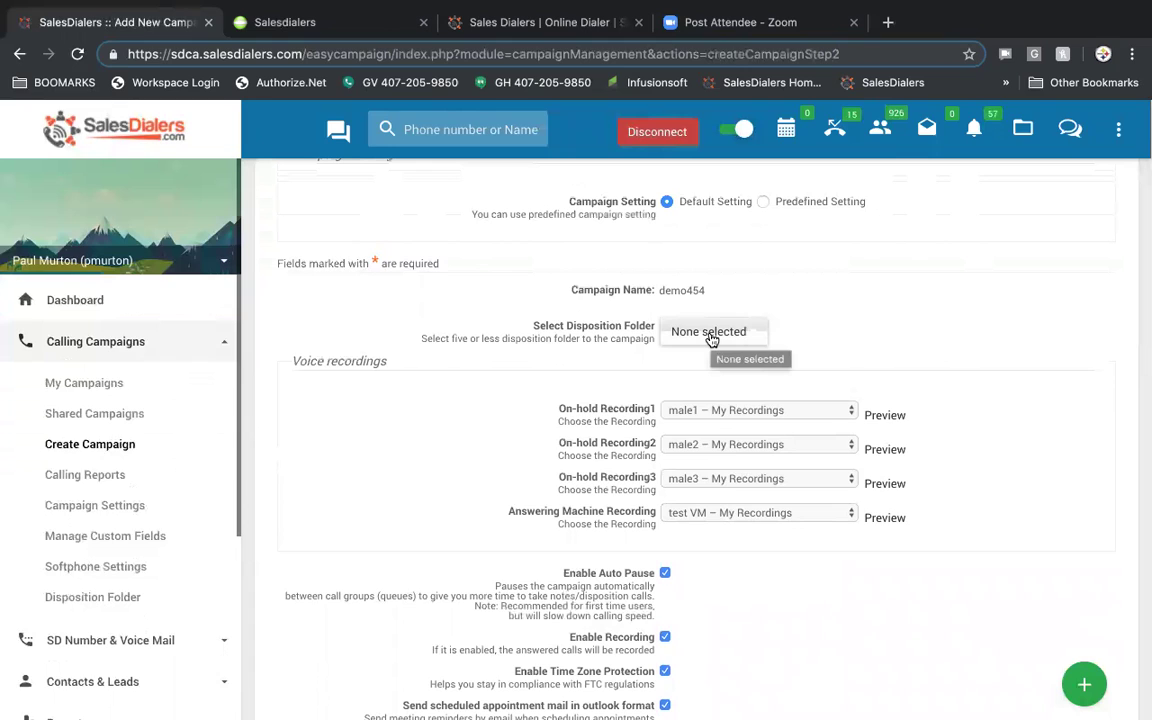
# - Assign the 45 days, Call In 3 Months and Call in 30 days disposition folders
pyautogui.click(711, 336)
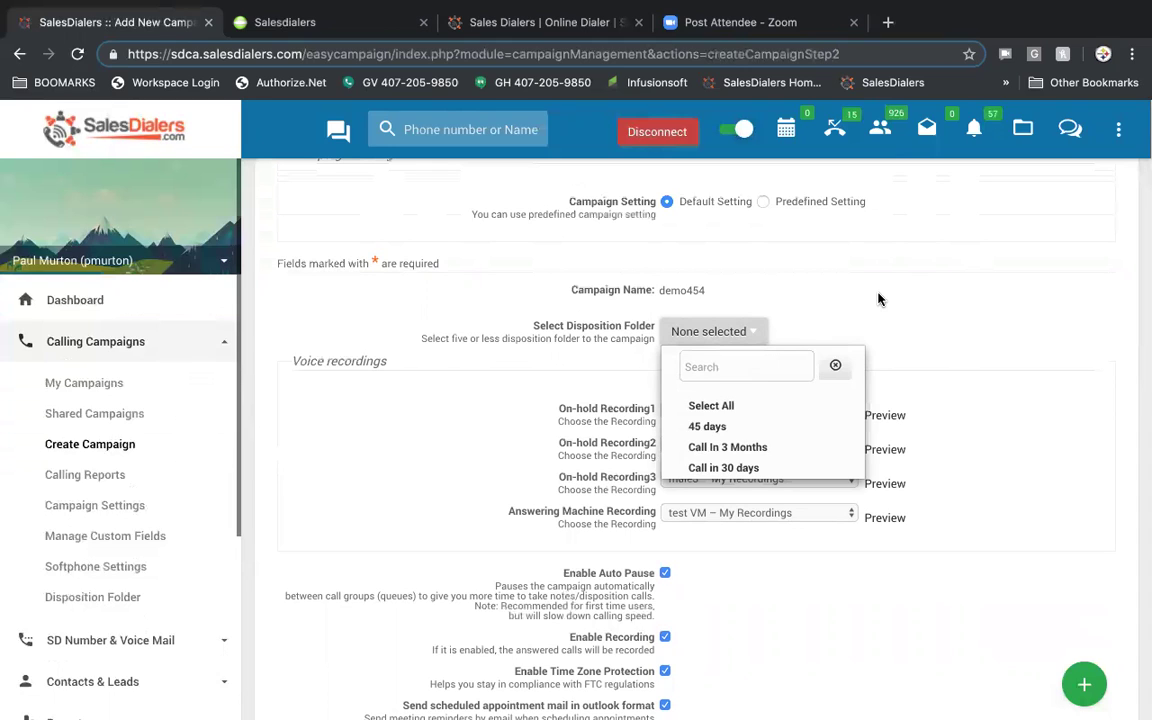
pyautogui.click(738, 428)
pyautogui.click(740, 448)
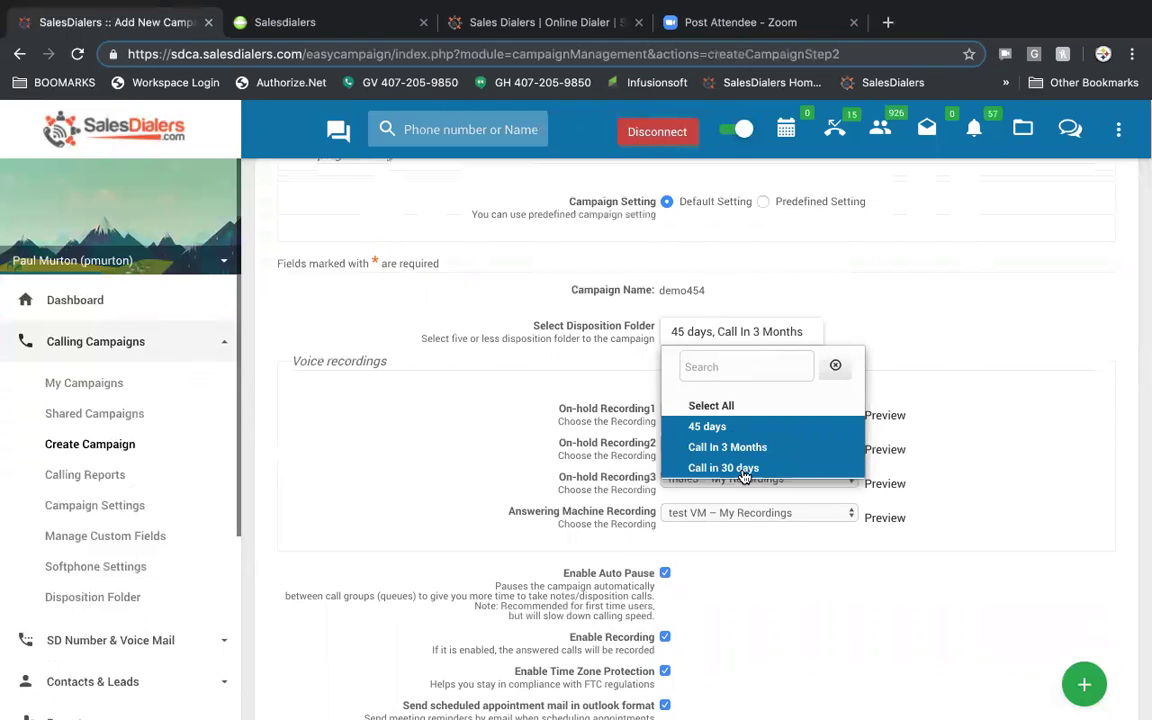
pyautogui.click(742, 469)
pyautogui.click(964, 308)
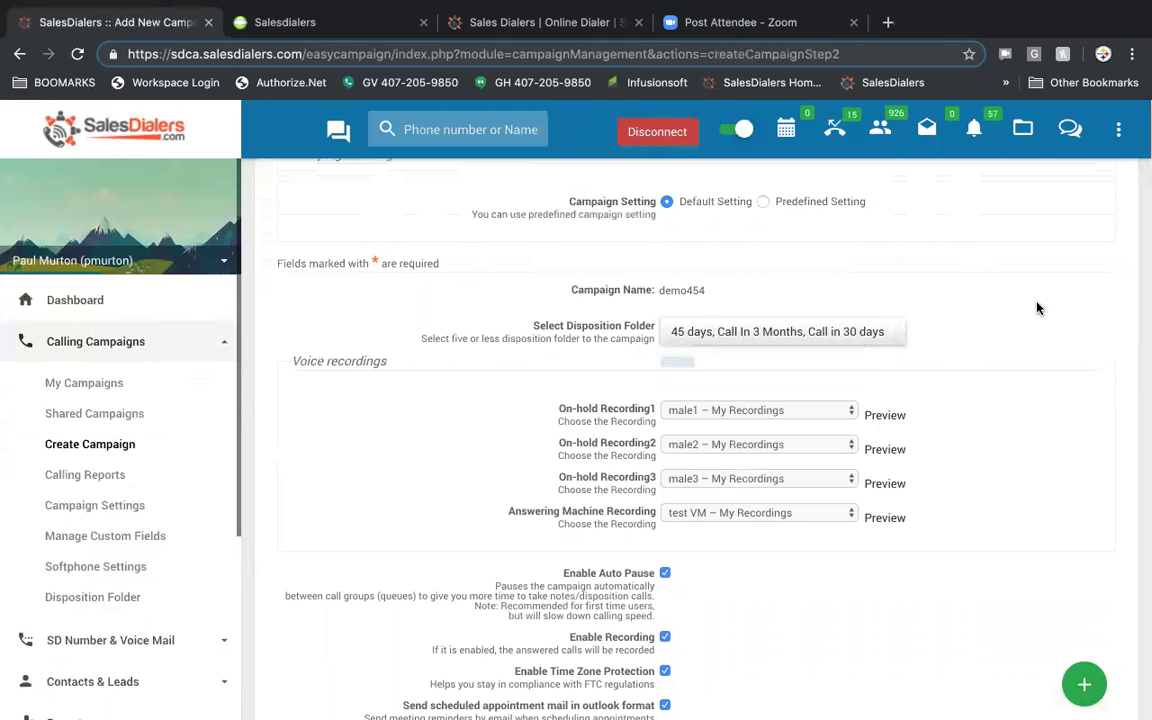
pyautogui.scroll(-2, 1015, 373)
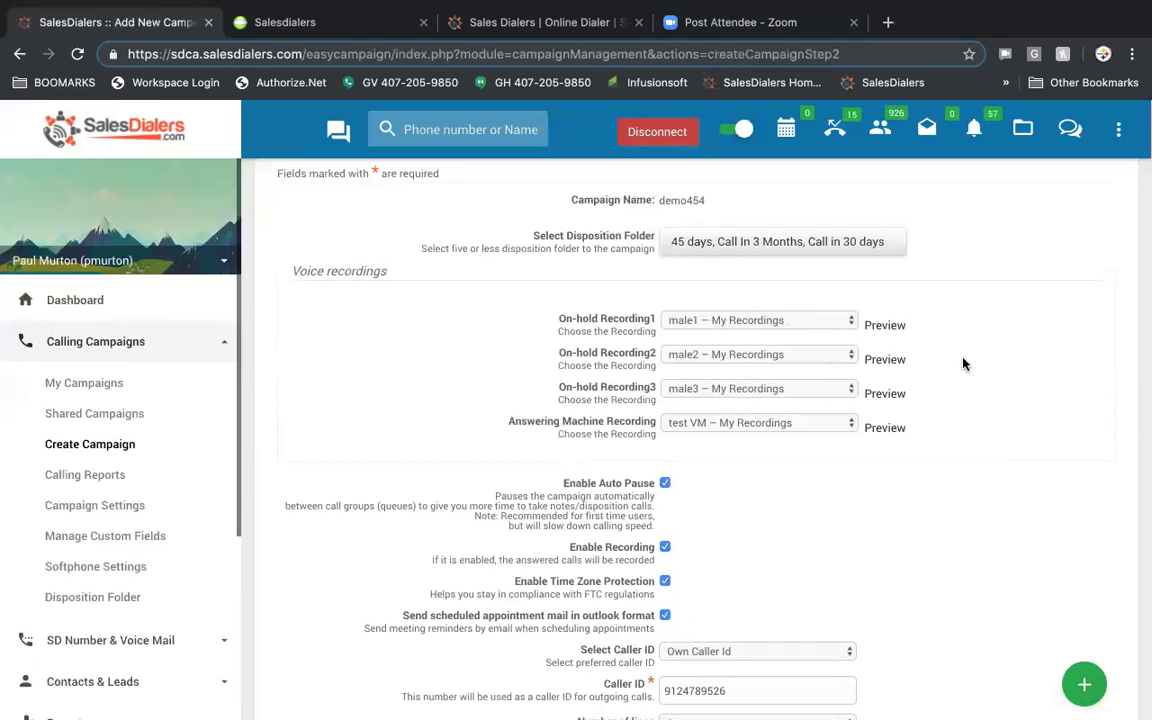
pyautogui.scroll(-1, 963, 364)
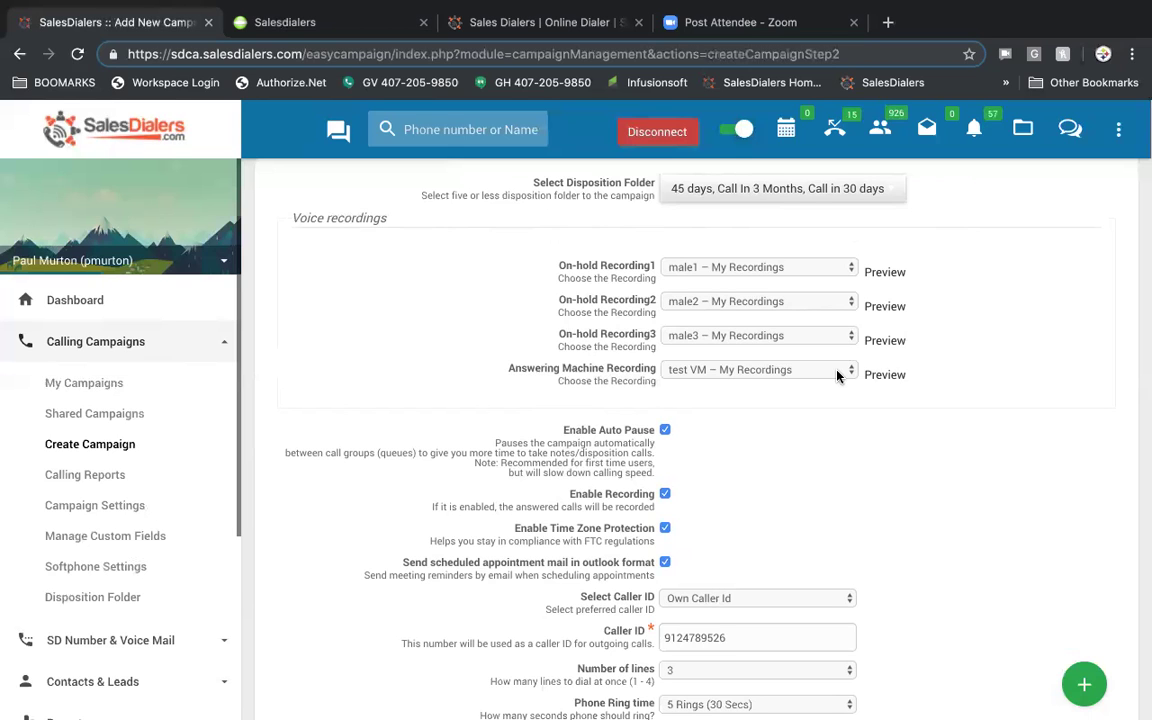
pyautogui.scroll(-2, 838, 375)
pyautogui.scroll(-2, 838, 376)
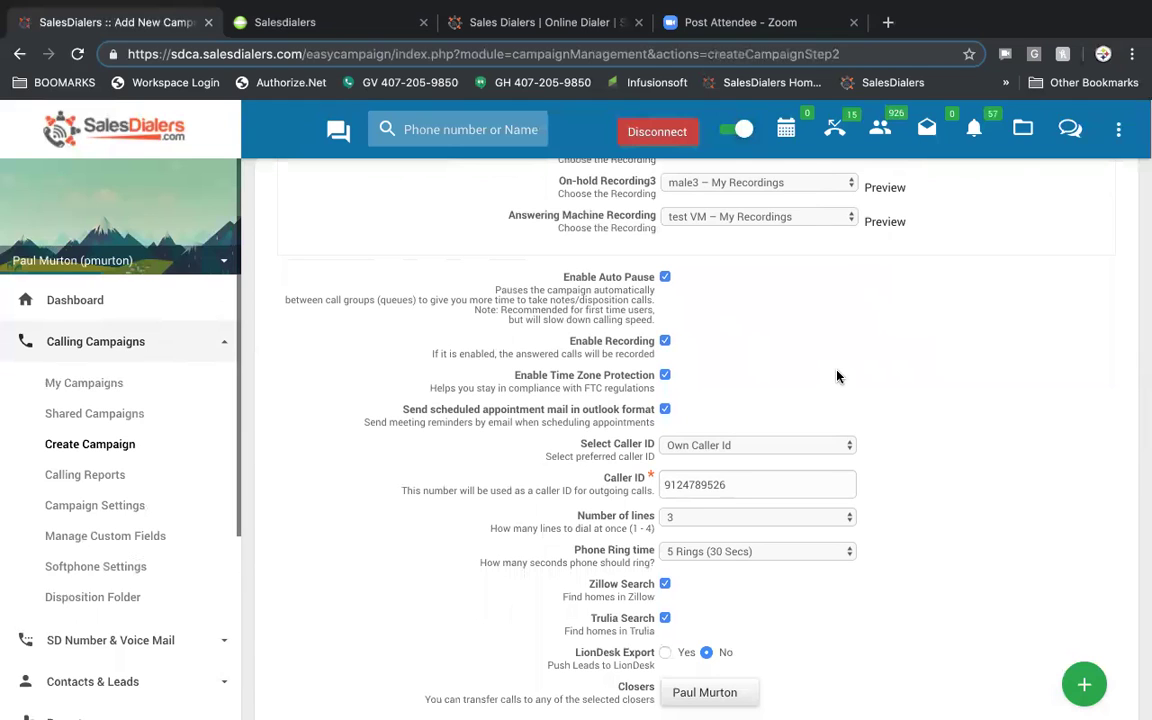
pyautogui.scroll(-1, 838, 376)
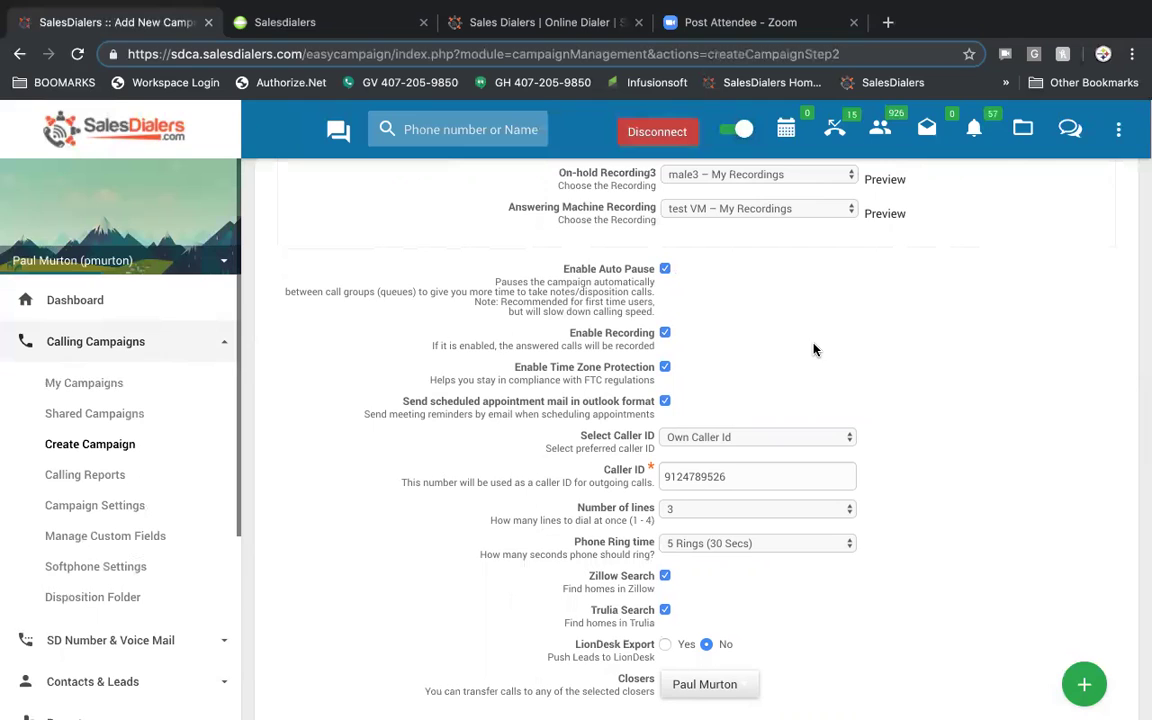
pyautogui.scroll(-1, 780, 340)
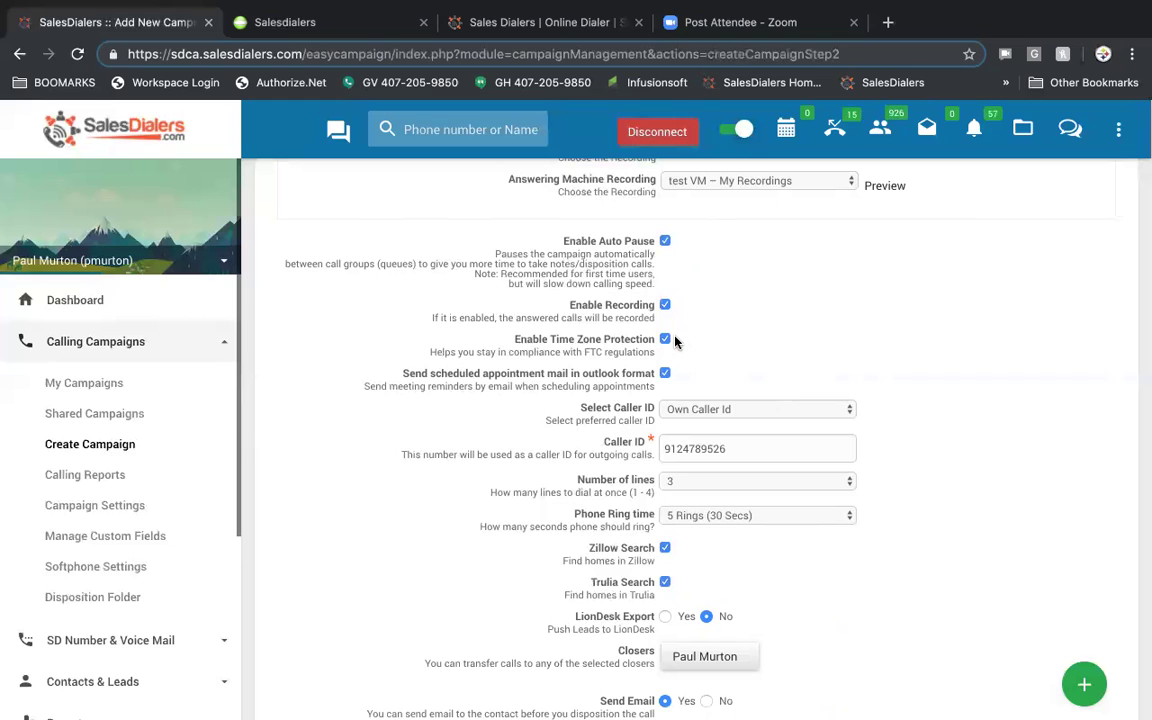
pyautogui.scroll(-1, 684, 360)
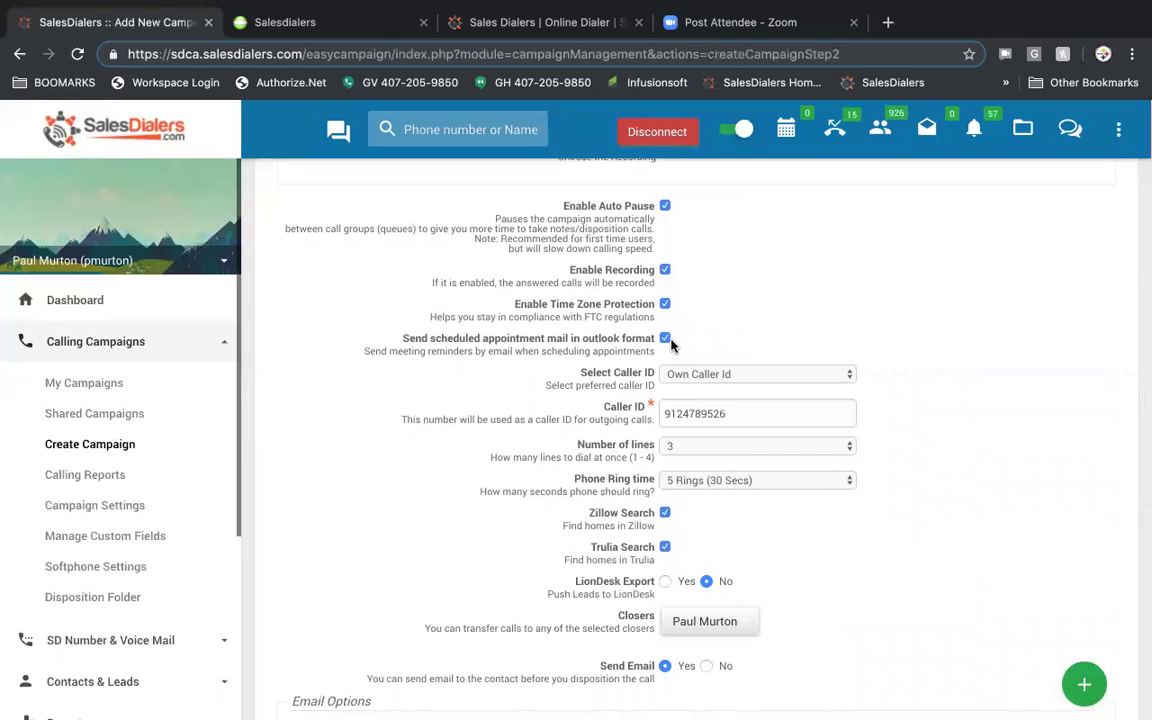
pyautogui.scroll(-1, 843, 338)
pyautogui.click(843, 333)
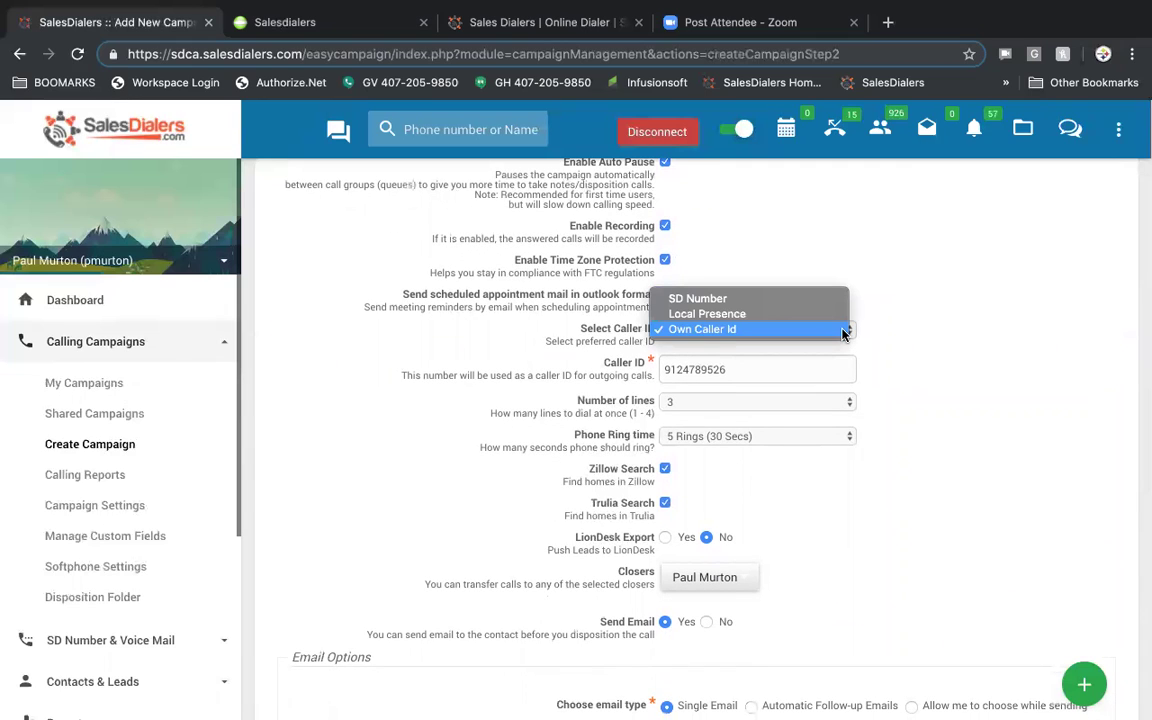
pyautogui.click(788, 302)
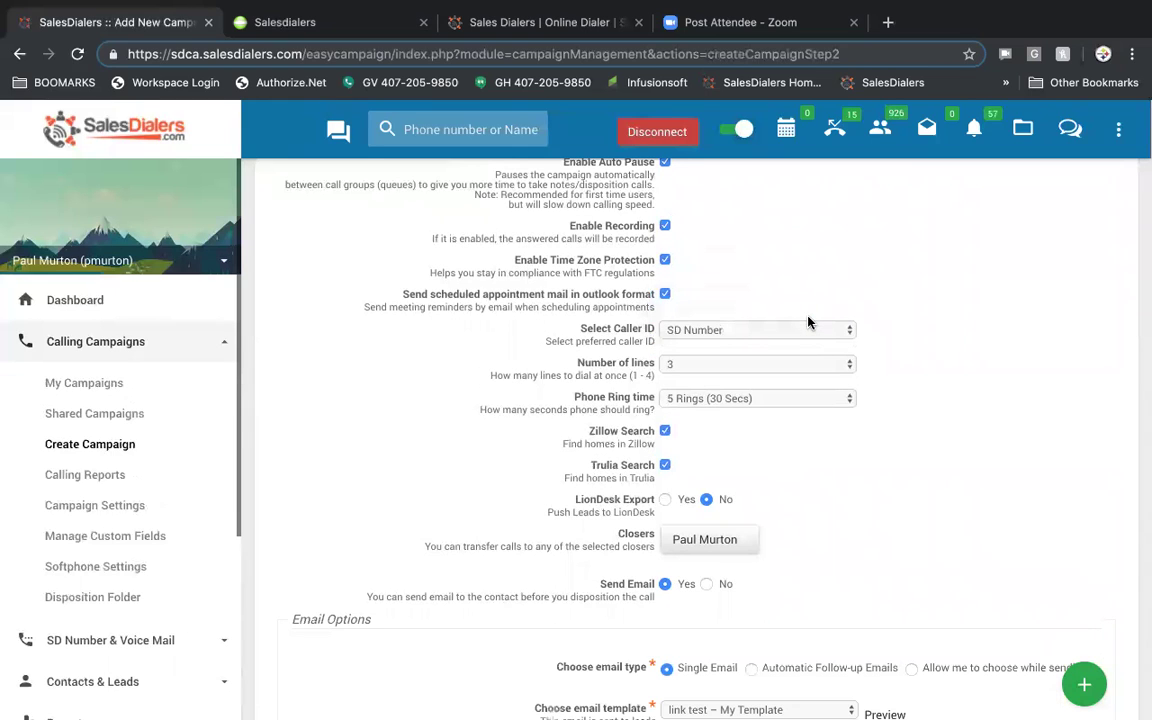
pyautogui.click(833, 329)
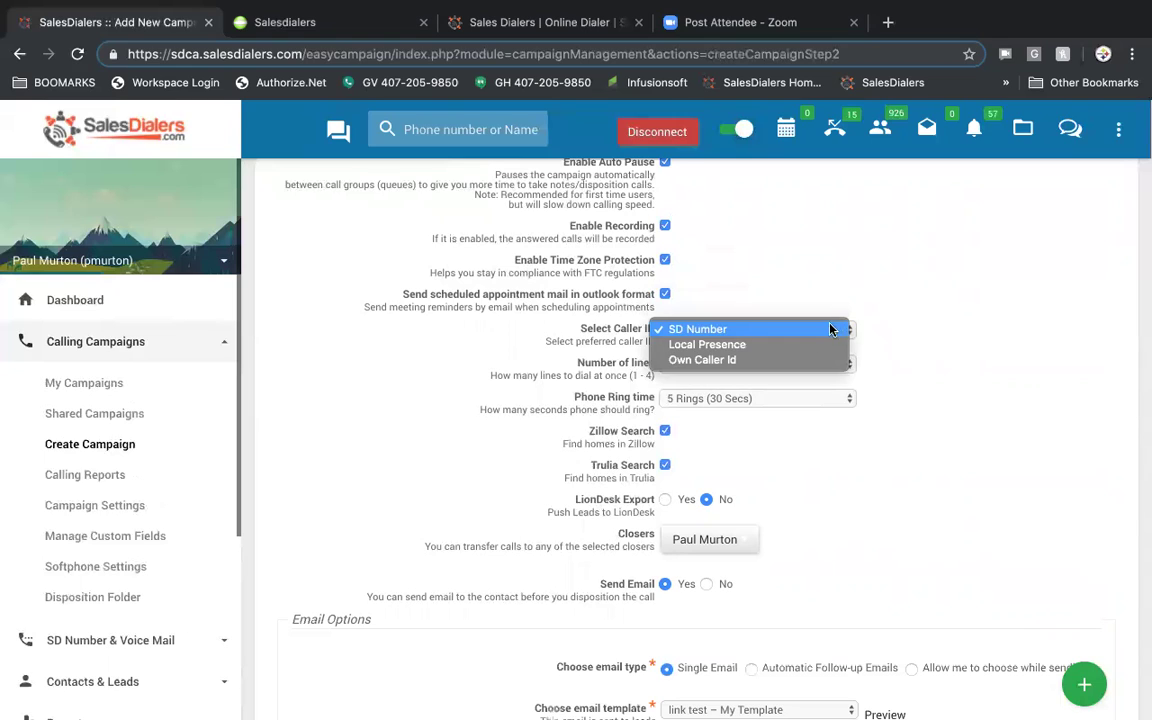
pyautogui.click(810, 342)
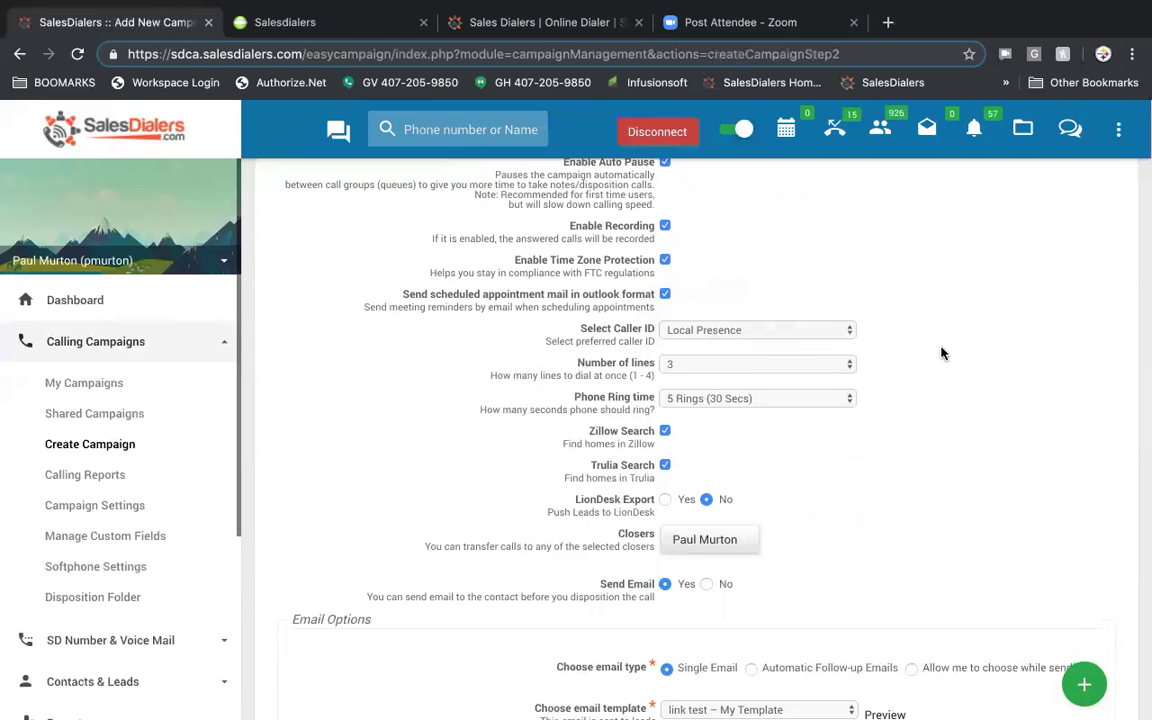
pyautogui.click(846, 329)
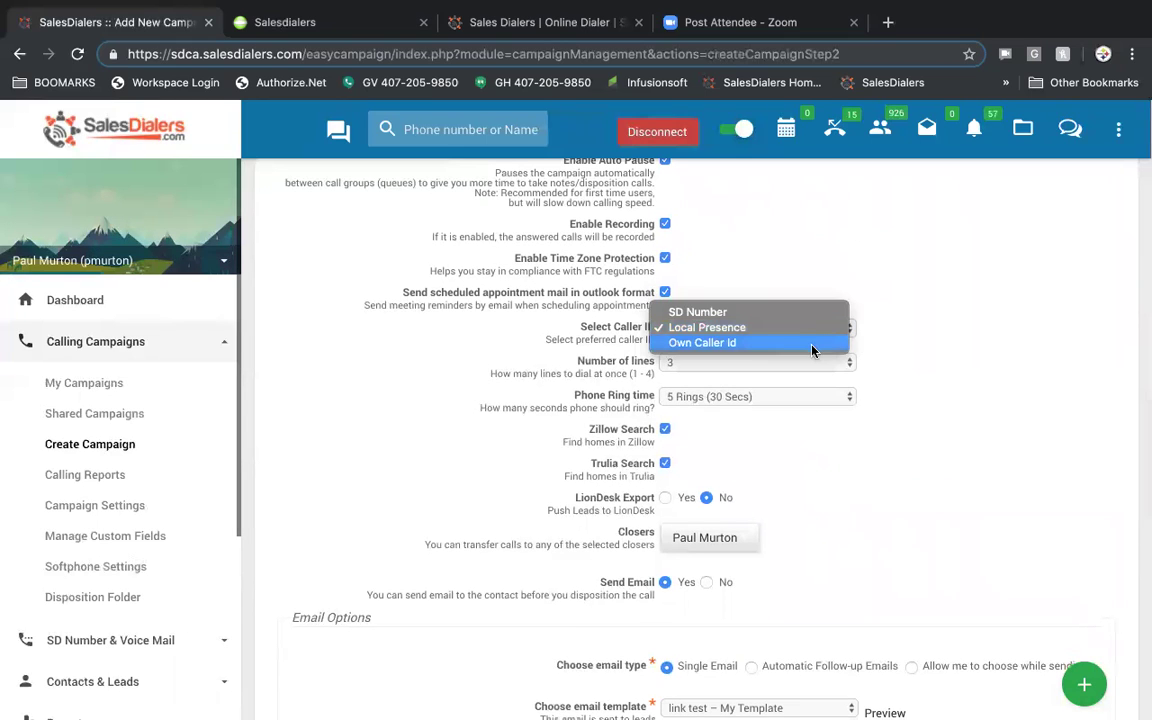
pyautogui.click(812, 346)
pyautogui.doubleClick(757, 366)
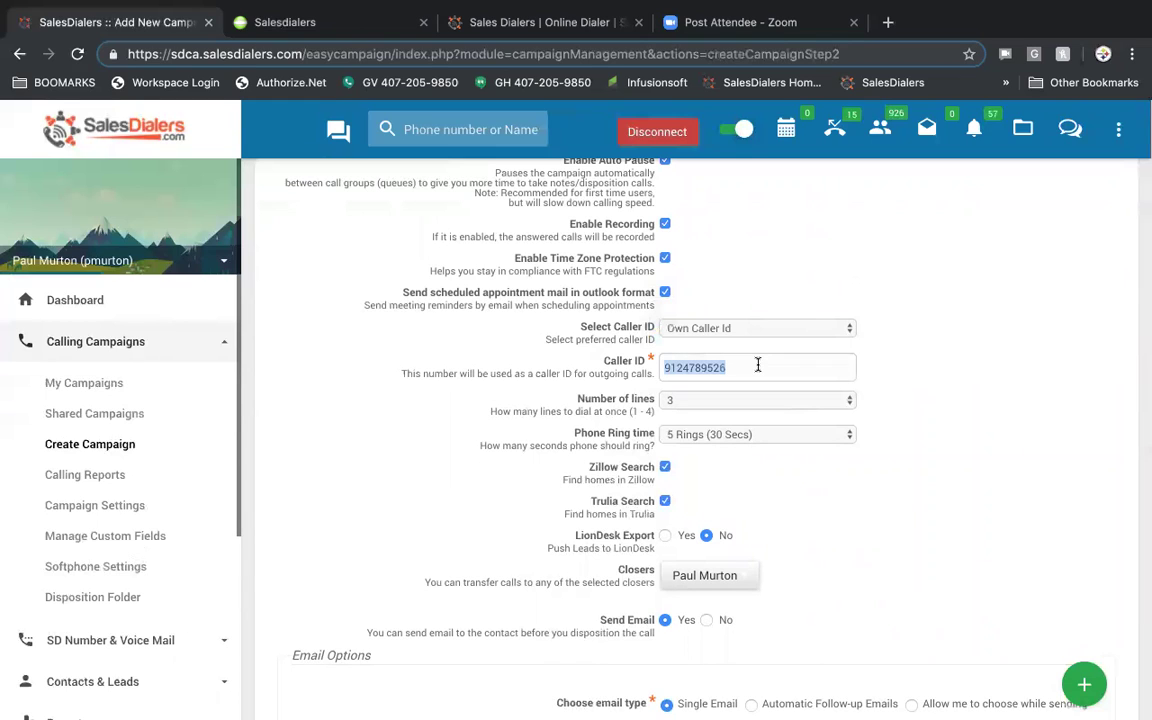
pyautogui.click(916, 397)
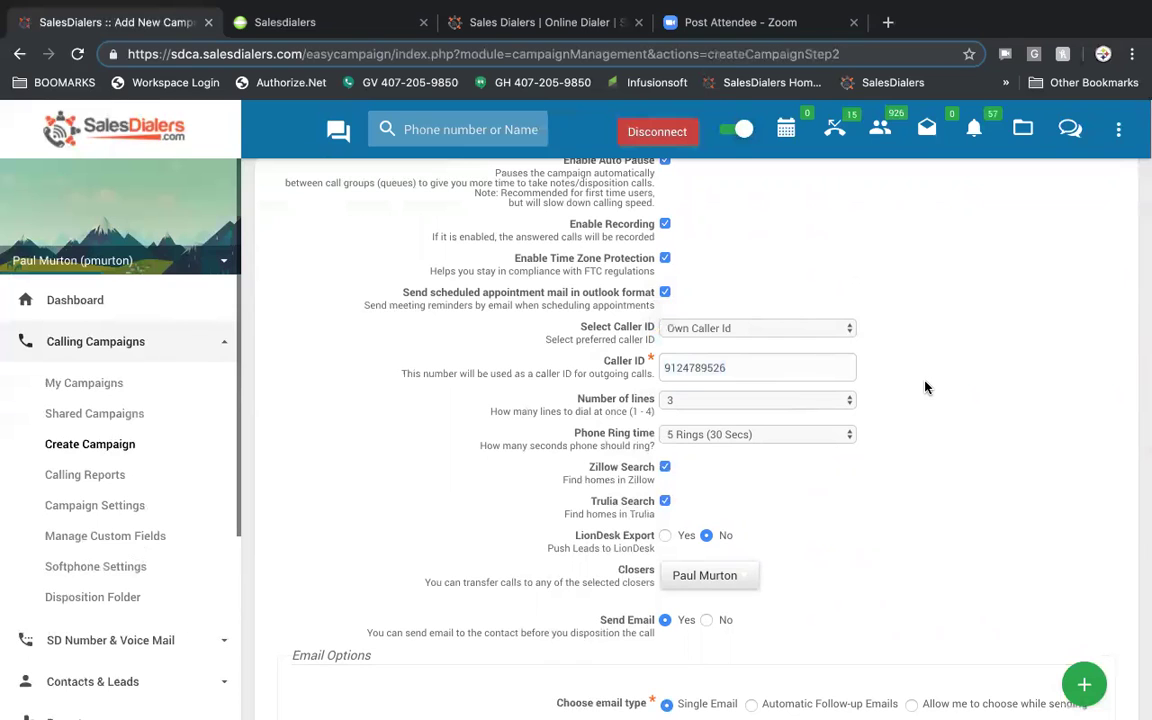
pyautogui.scroll(-1, 925, 387)
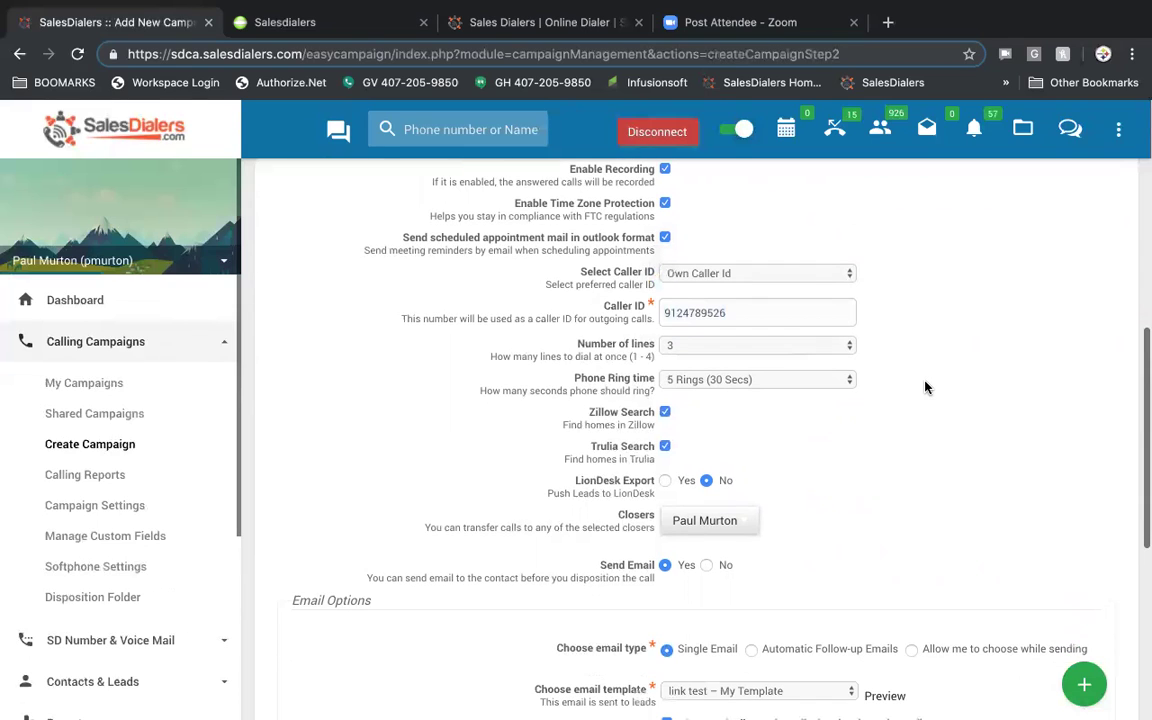
# - Set Number of lines to 3 and keep Phone Ring time at 5 Rings (30 Secs)
pyautogui.click(827, 346)
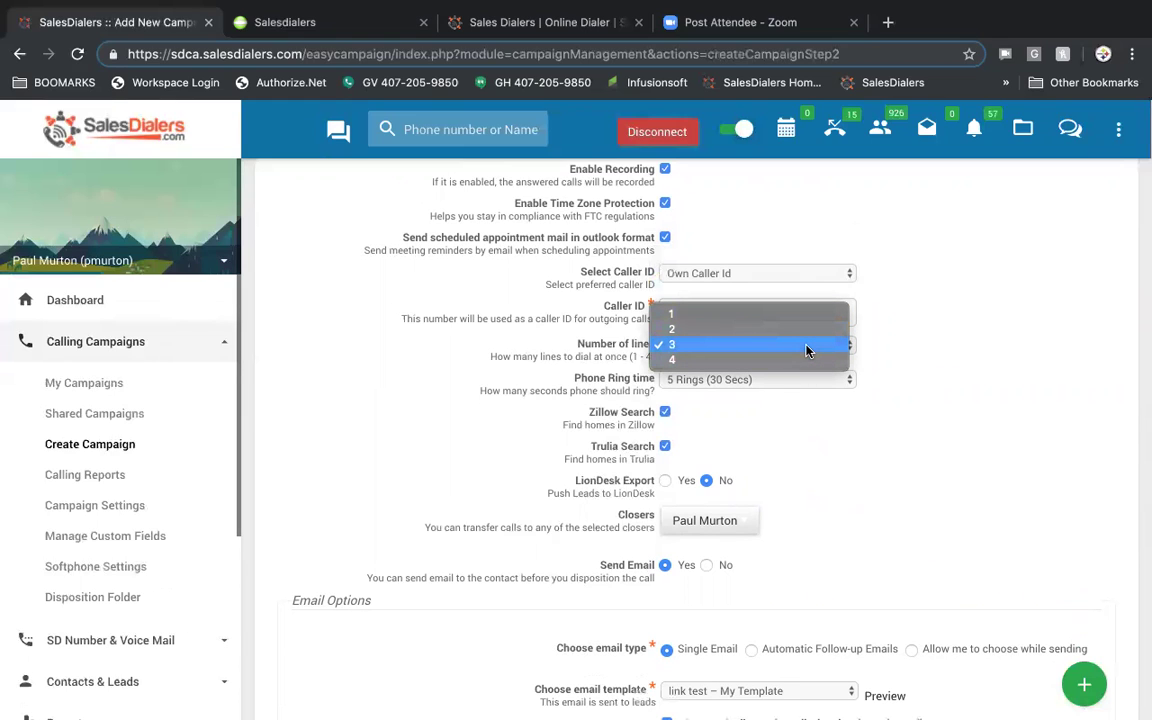
pyautogui.click(807, 350)
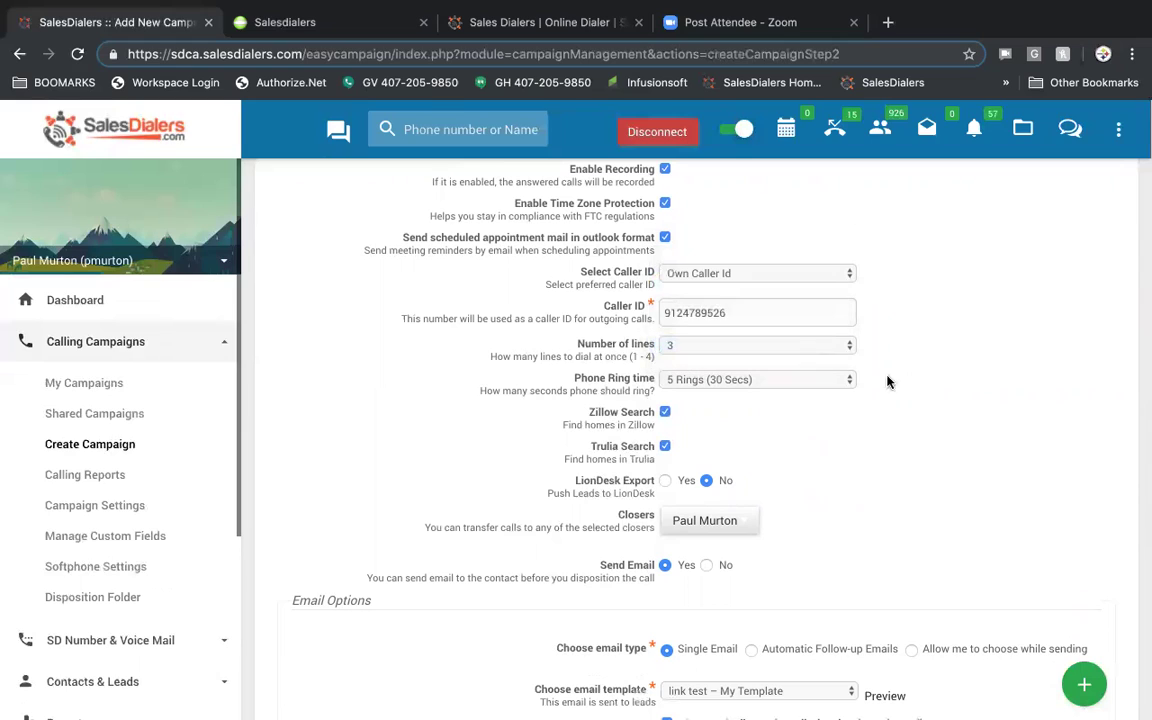
pyautogui.click(826, 380)
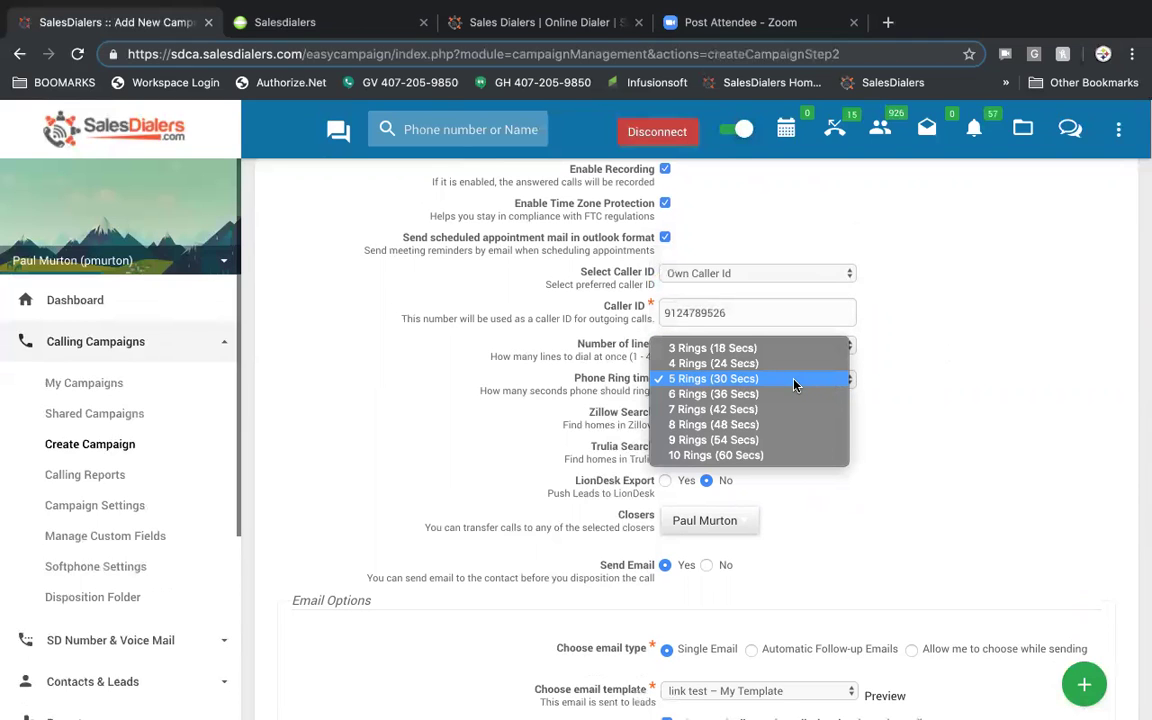
pyautogui.click(962, 386)
pyautogui.scroll(-1, 962, 386)
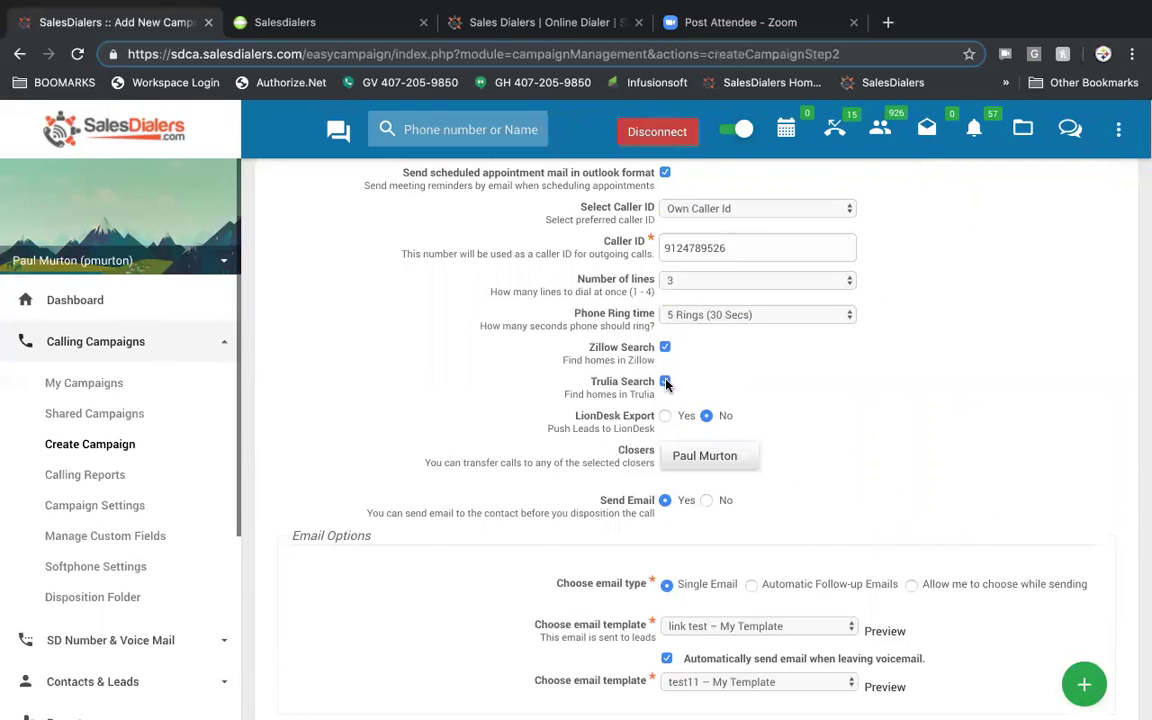
pyautogui.scroll(-1, 811, 389)
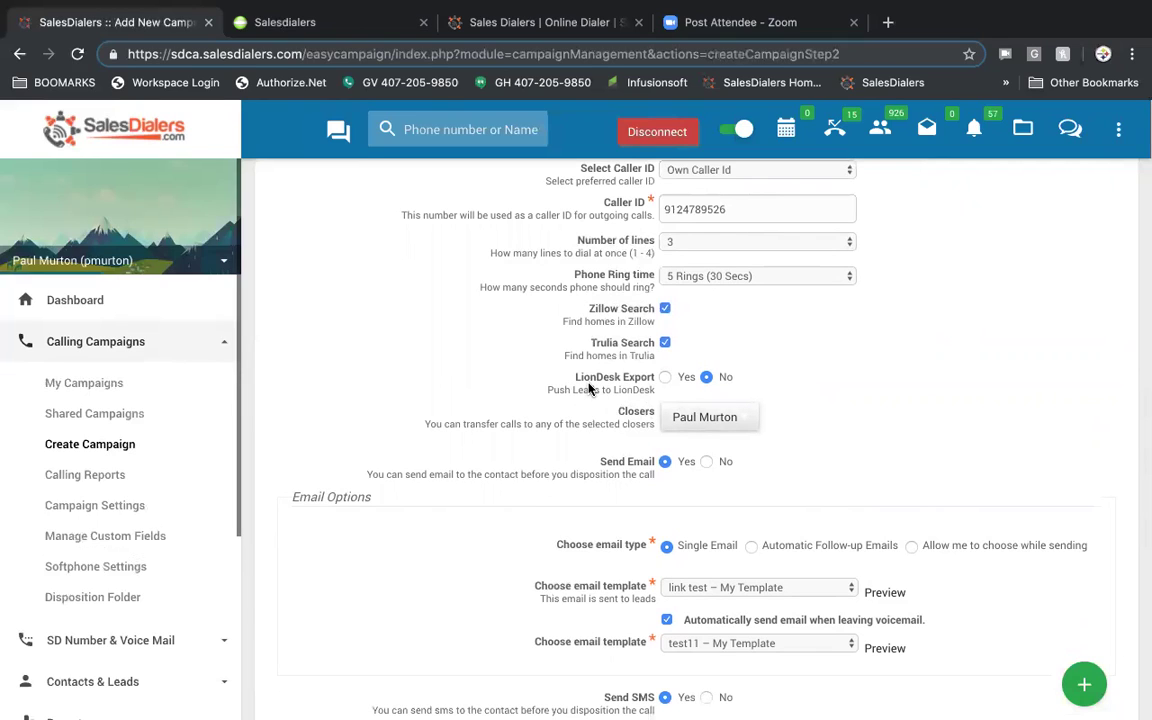
pyautogui.scroll(-1, 861, 378)
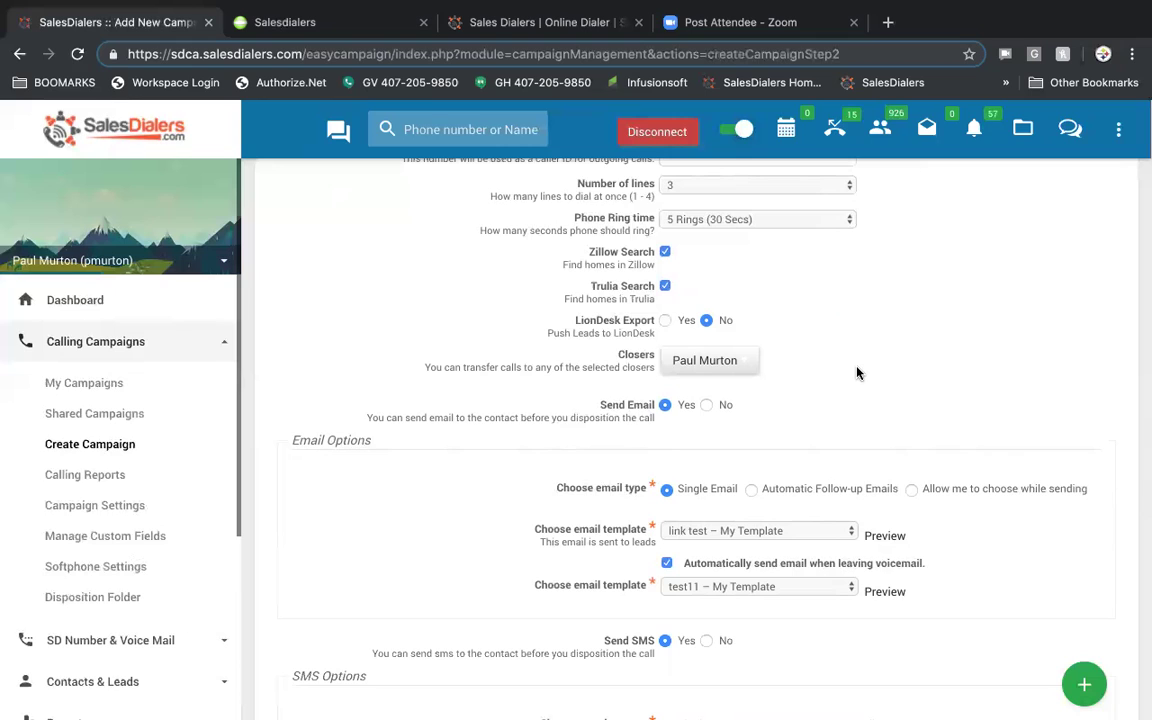
# - Try Automatic Follow-up Emails as the email type with the schedule 3 follow-up template
pyautogui.scroll(-1, 856, 373)
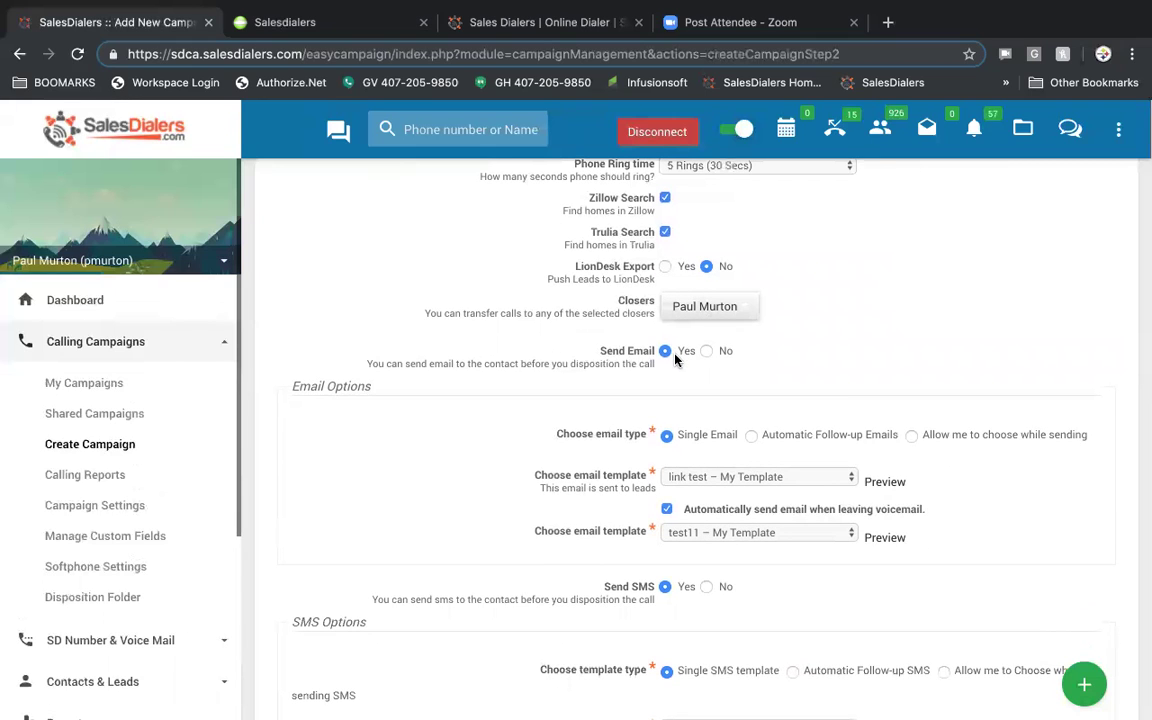
pyautogui.scroll(-1, 675, 360)
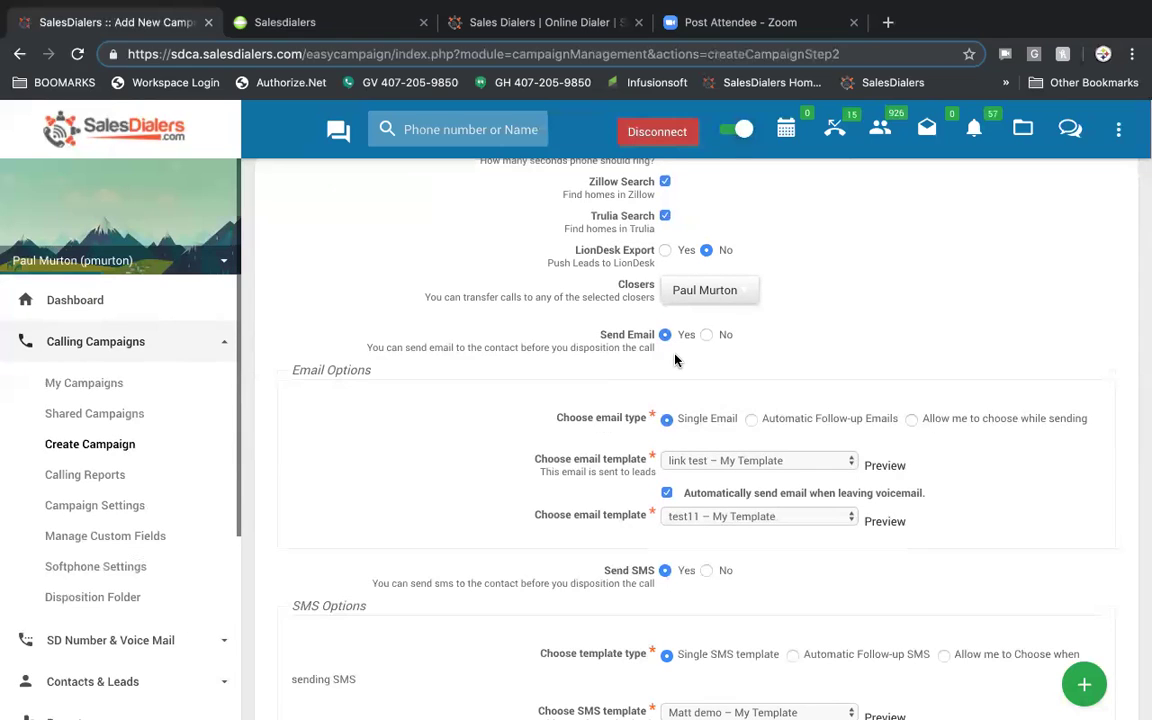
pyautogui.scroll(-1, 675, 360)
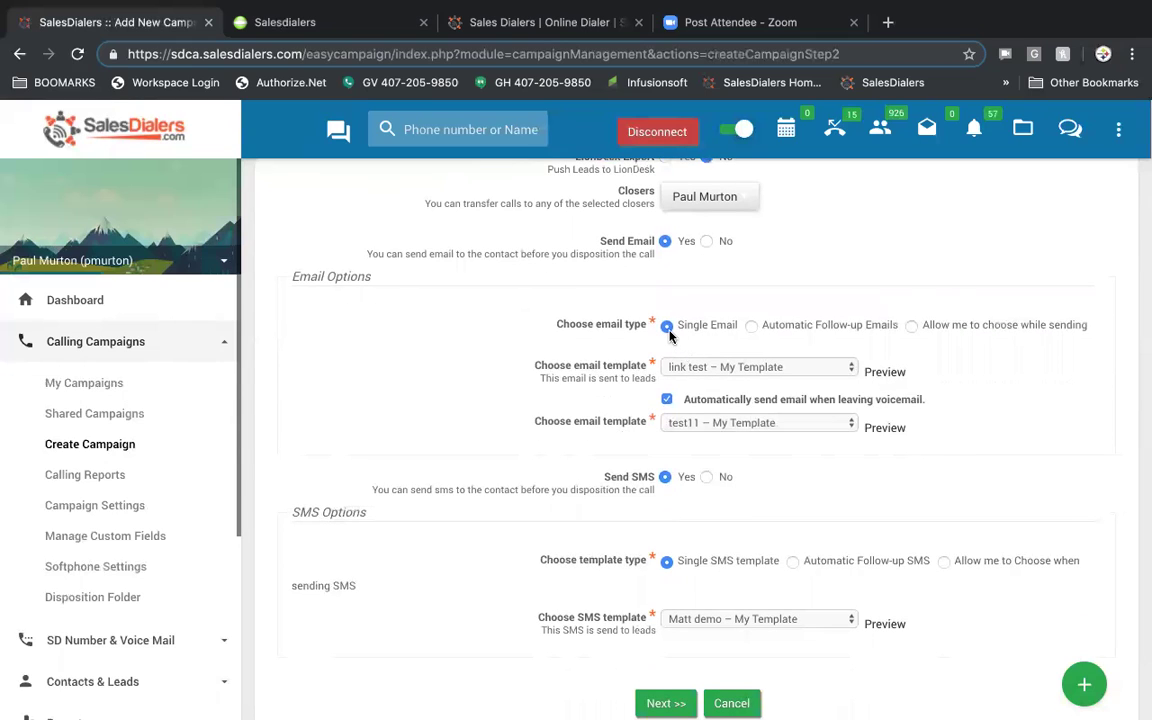
pyautogui.click(773, 367)
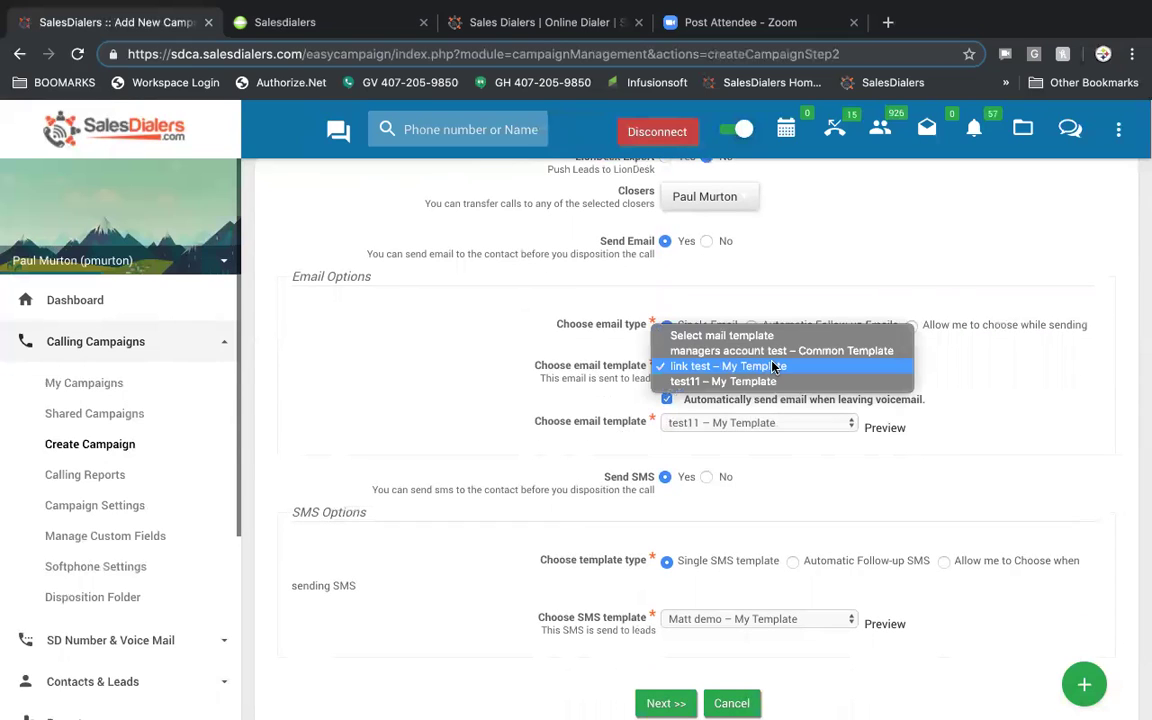
pyautogui.click(773, 367)
pyautogui.click(752, 328)
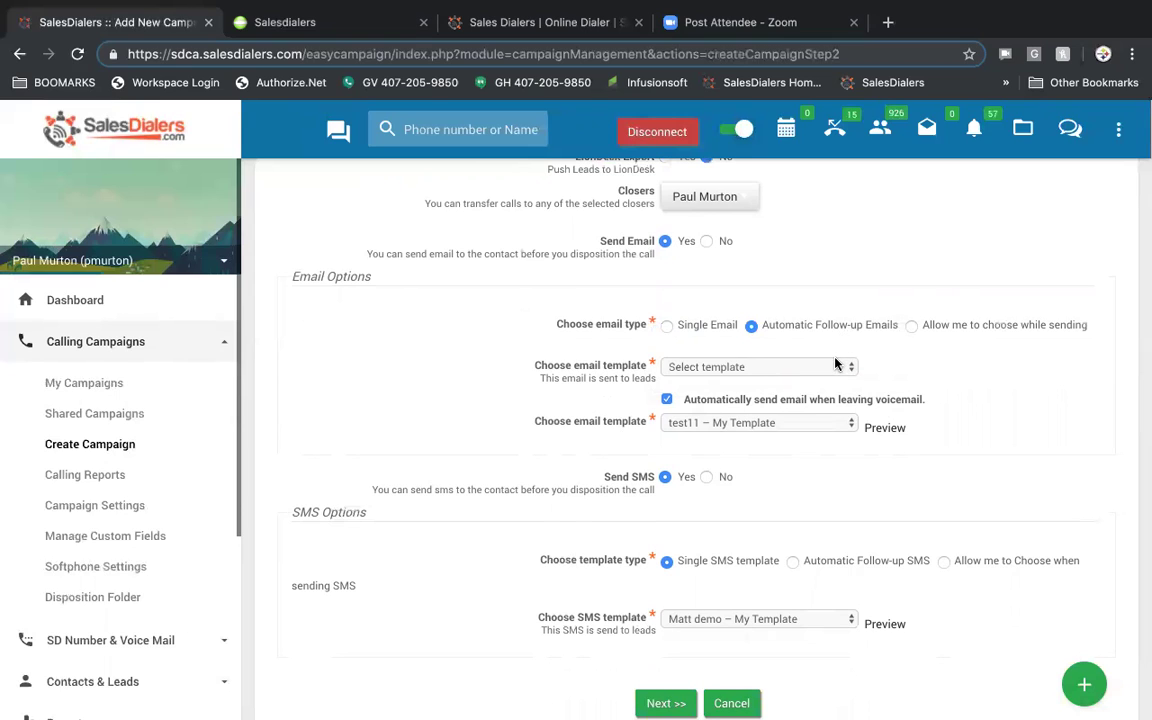
pyautogui.click(760, 367)
pyautogui.click(740, 383)
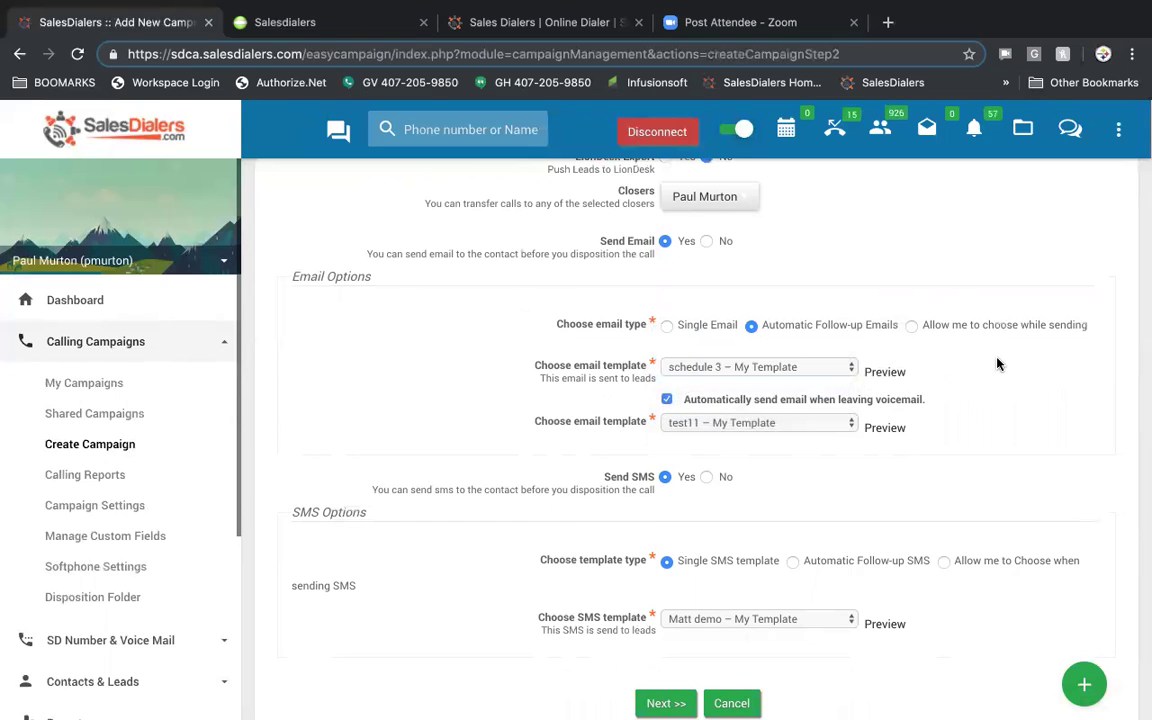
# - Try agent-chosen emails, allowing the managers account test, link test and test11 templates
pyautogui.click(912, 327)
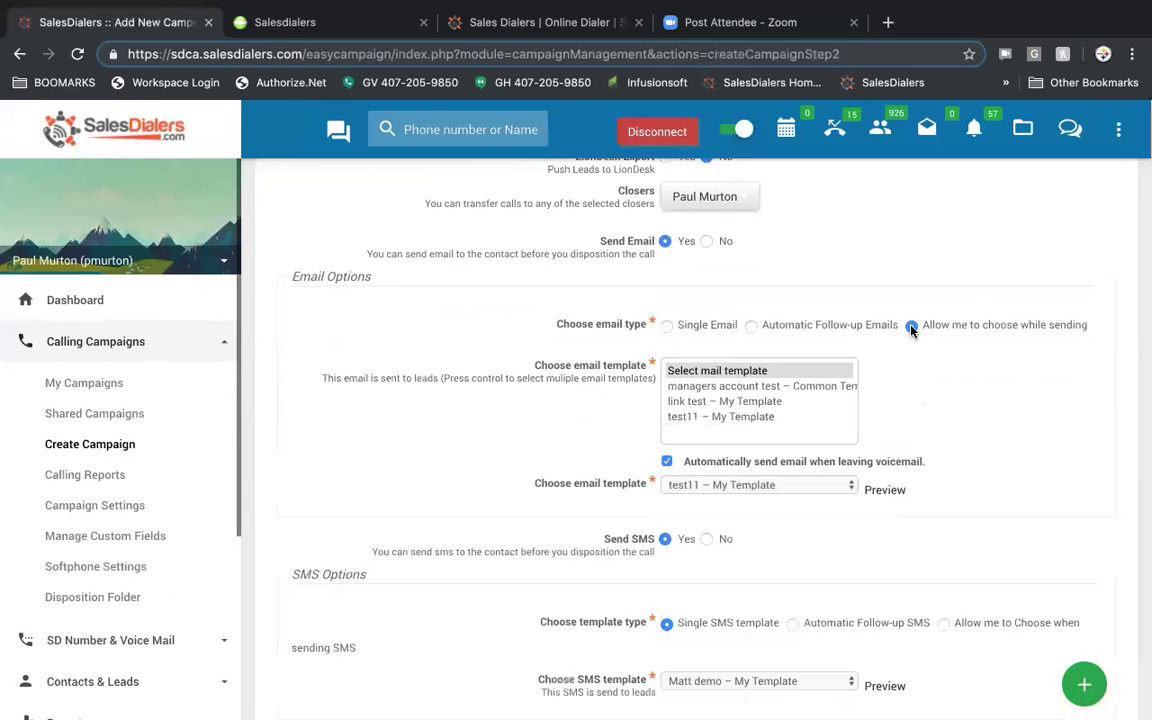
pyautogui.click(827, 389)
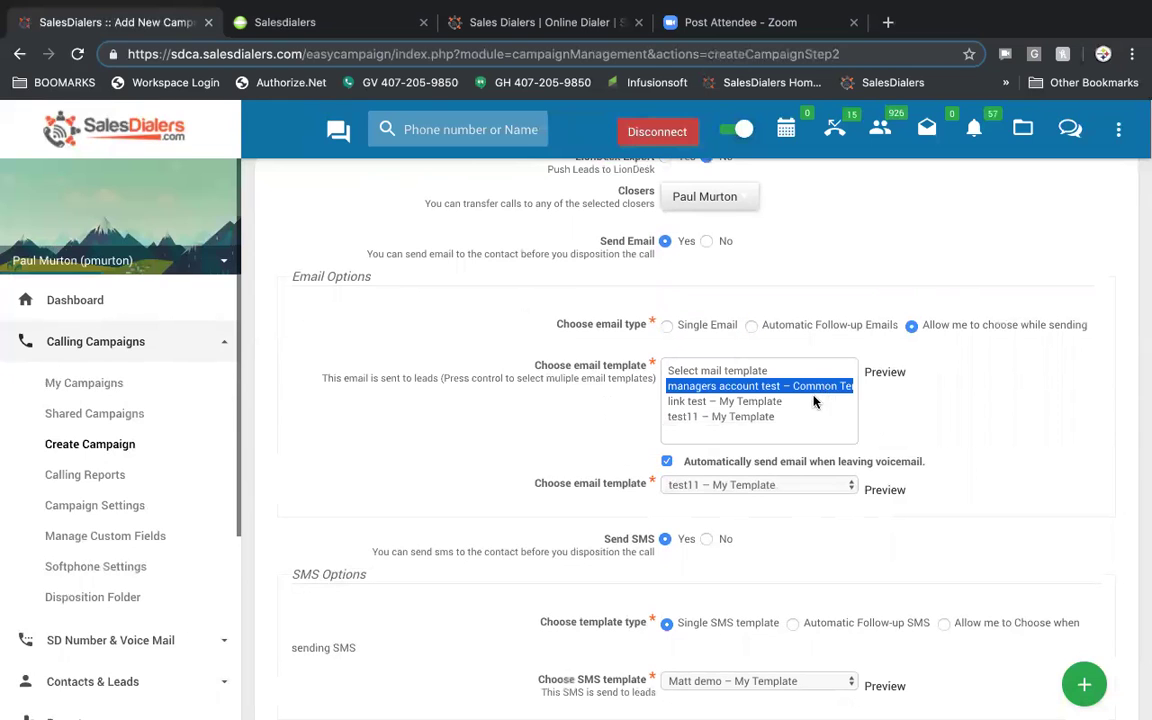
pyautogui.keyDown('ctrl'); pyautogui.click(805, 401); pyautogui.keyUp('ctrl')
pyautogui.keyDown('ctrl'); pyautogui.click(781, 417); pyautogui.keyUp('ctrl')
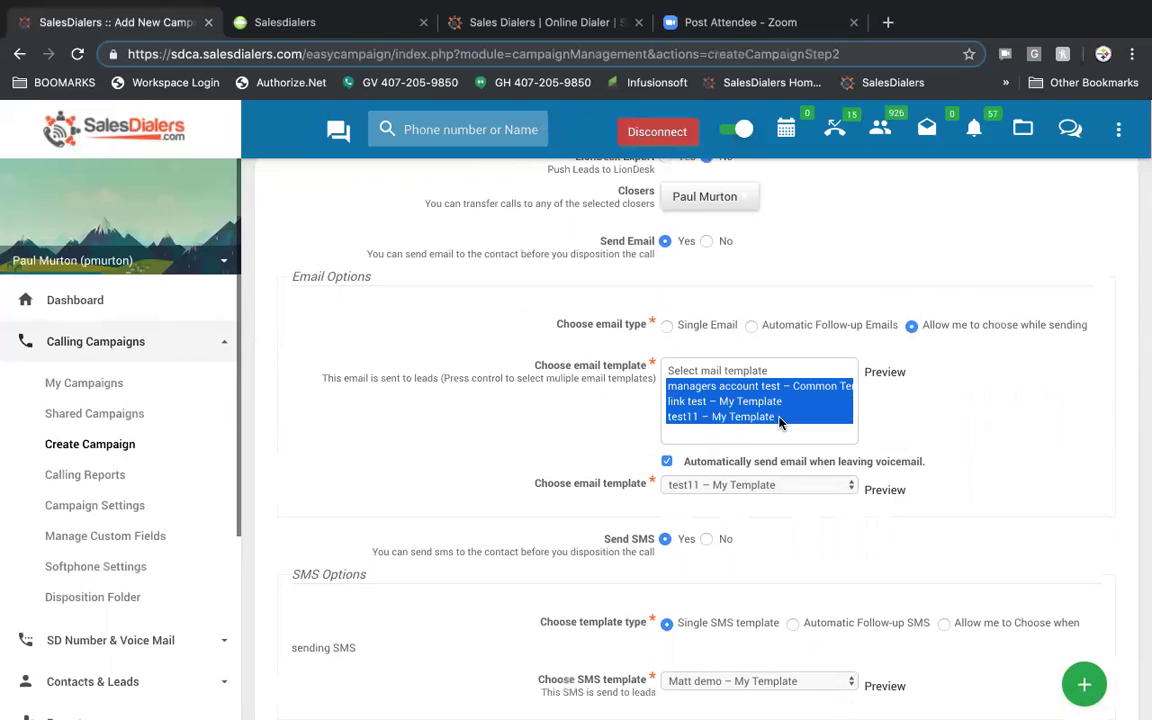
pyautogui.click(966, 376)
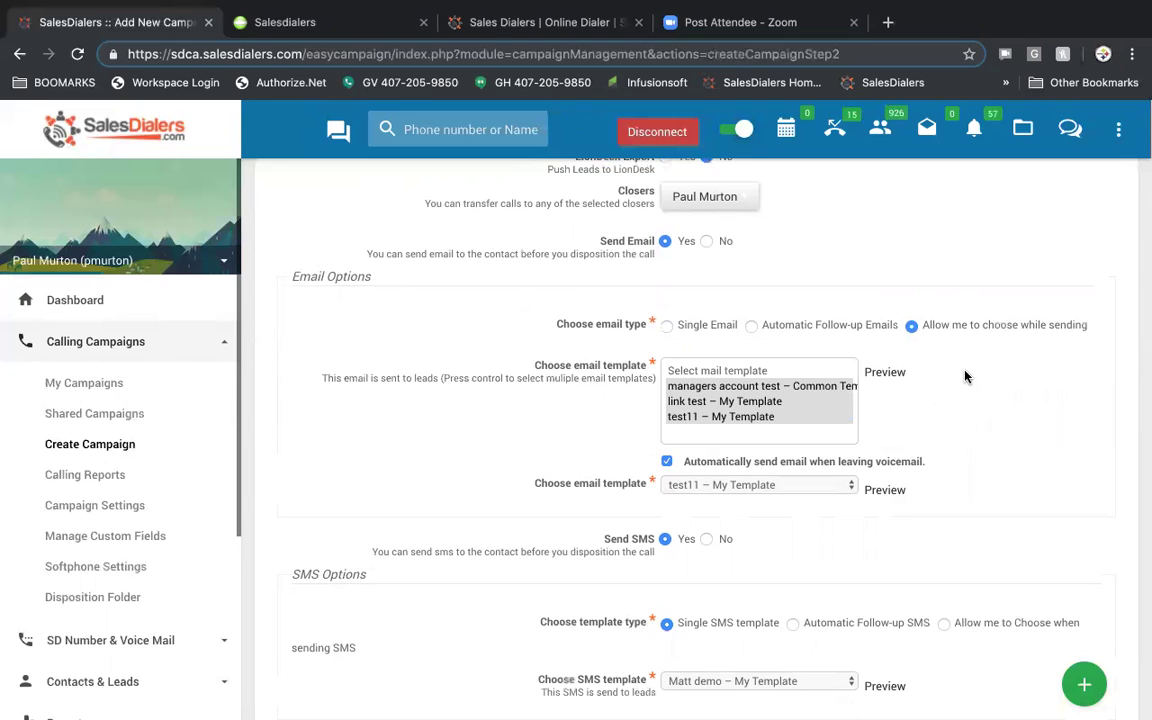
# - Switch back to Single Email using managers account test – Common Template
pyautogui.click(666, 325)
pyautogui.click(780, 365)
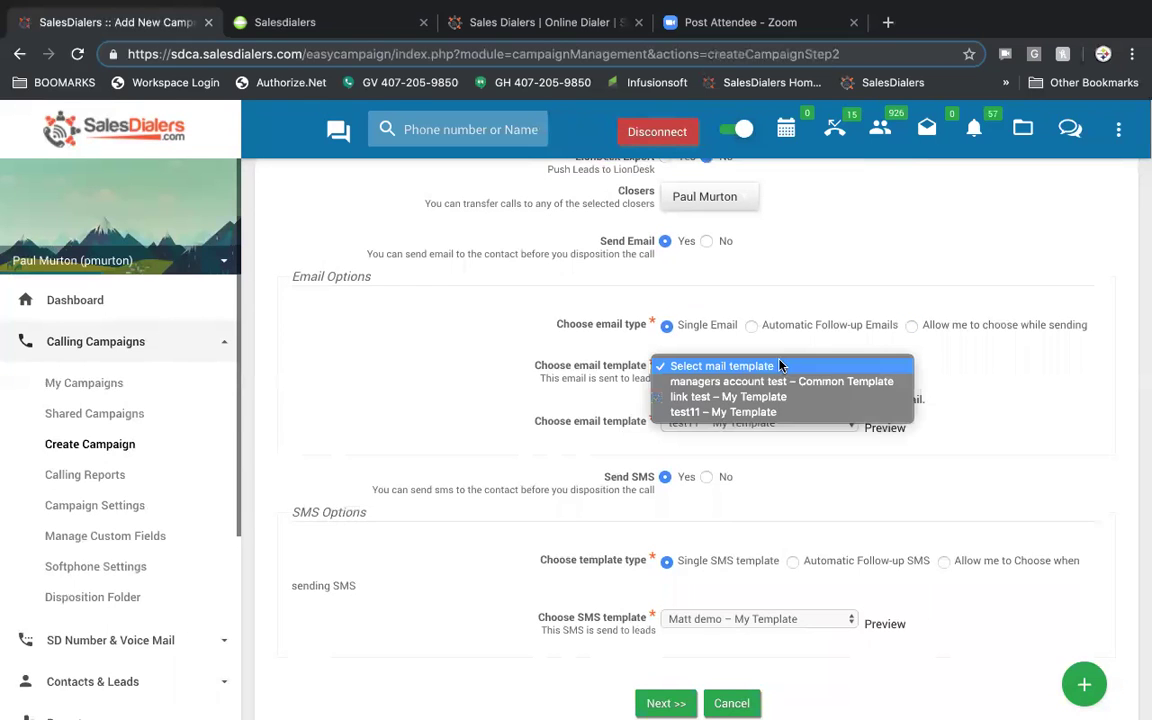
pyautogui.click(779, 380)
pyautogui.scroll(-2, 1104, 386)
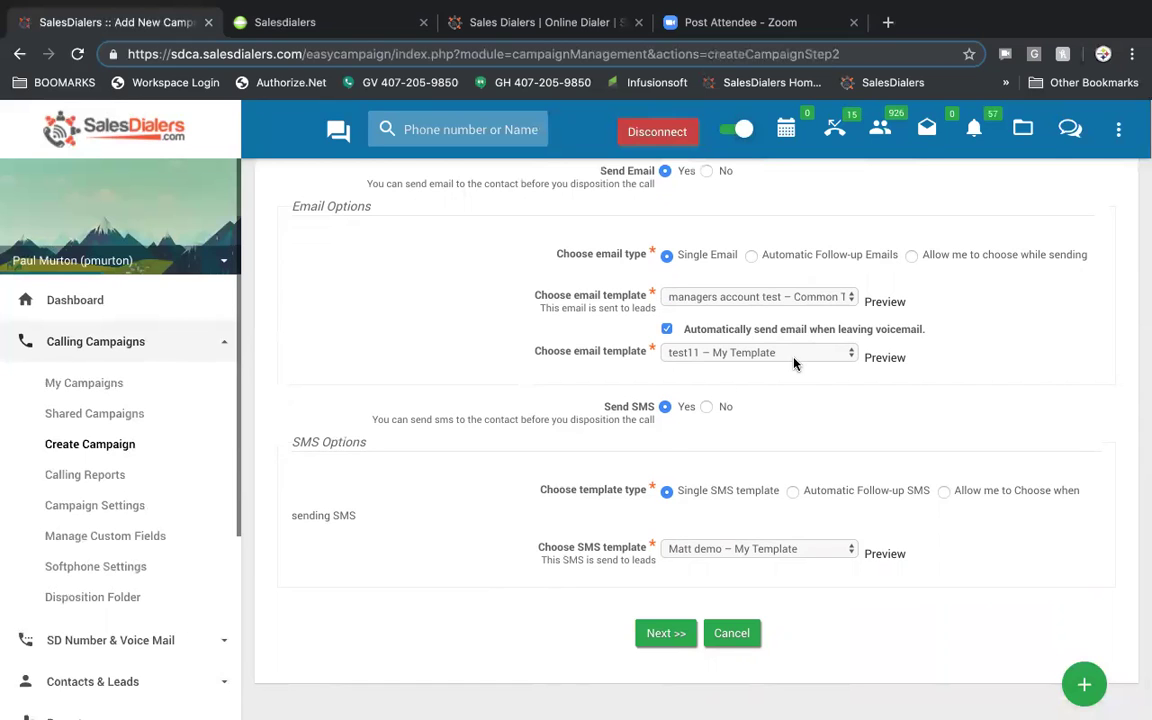
# - Keep Single SMS with the current template and advance to Format your contacts
pyautogui.scroll(-2, 794, 363)
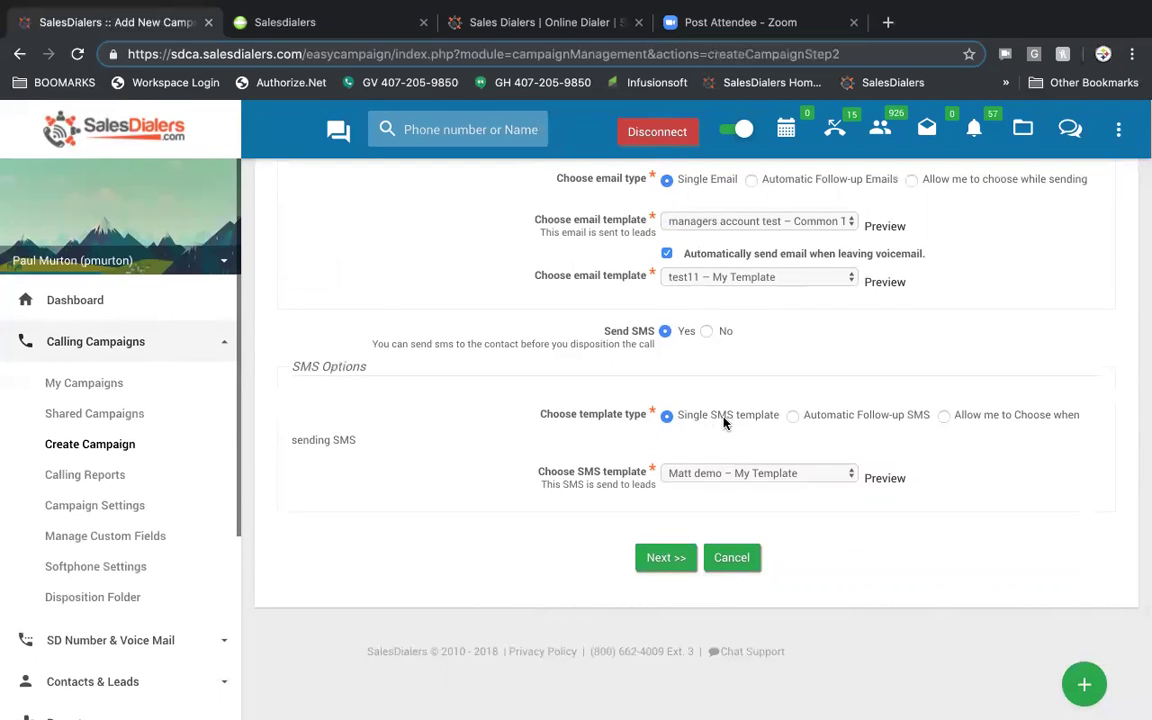
pyautogui.click(792, 416)
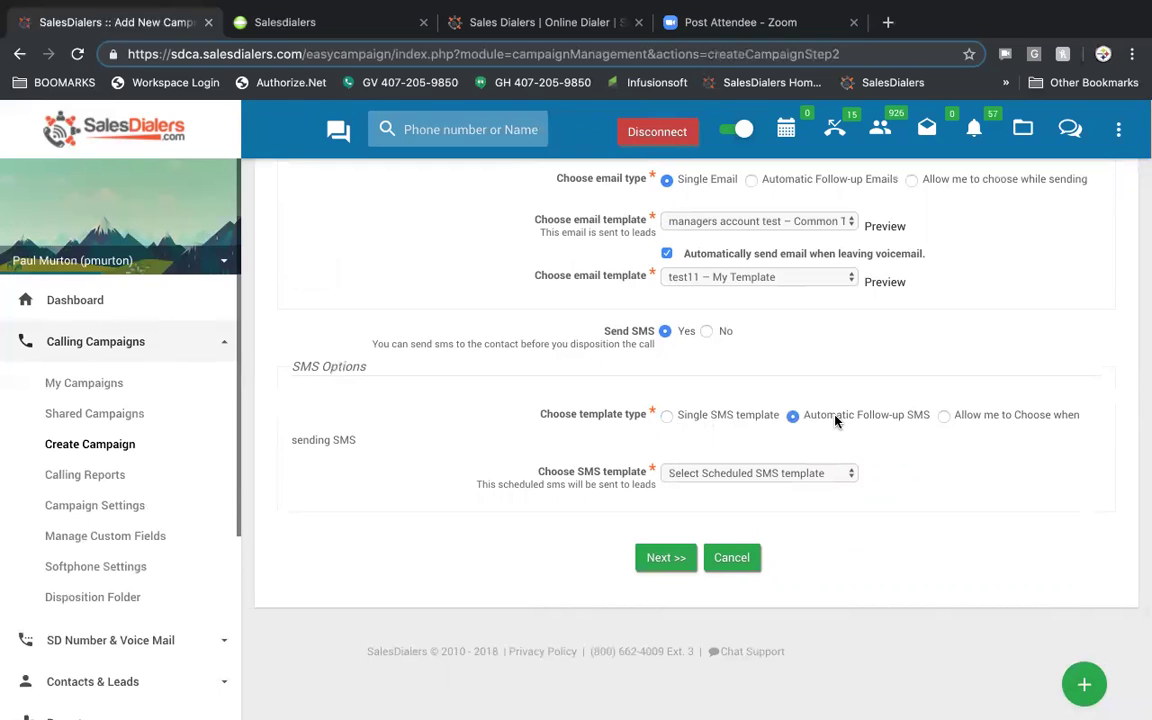
pyautogui.click(944, 415)
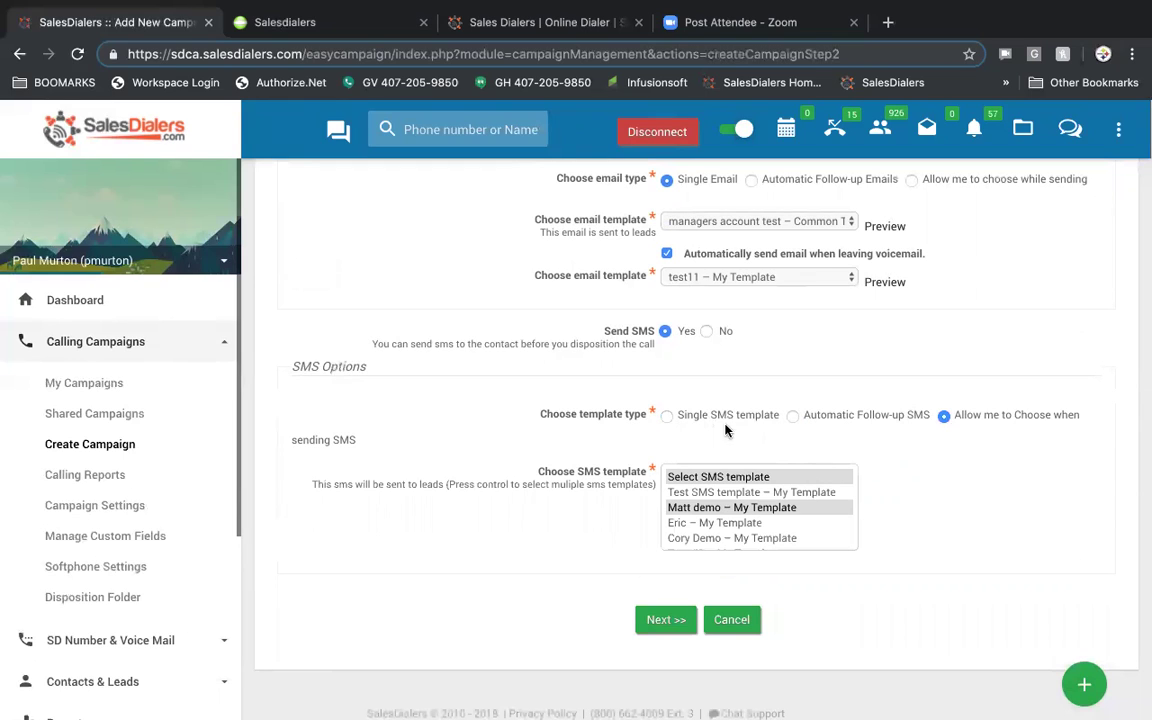
pyautogui.click(666, 415)
pyautogui.click(763, 472)
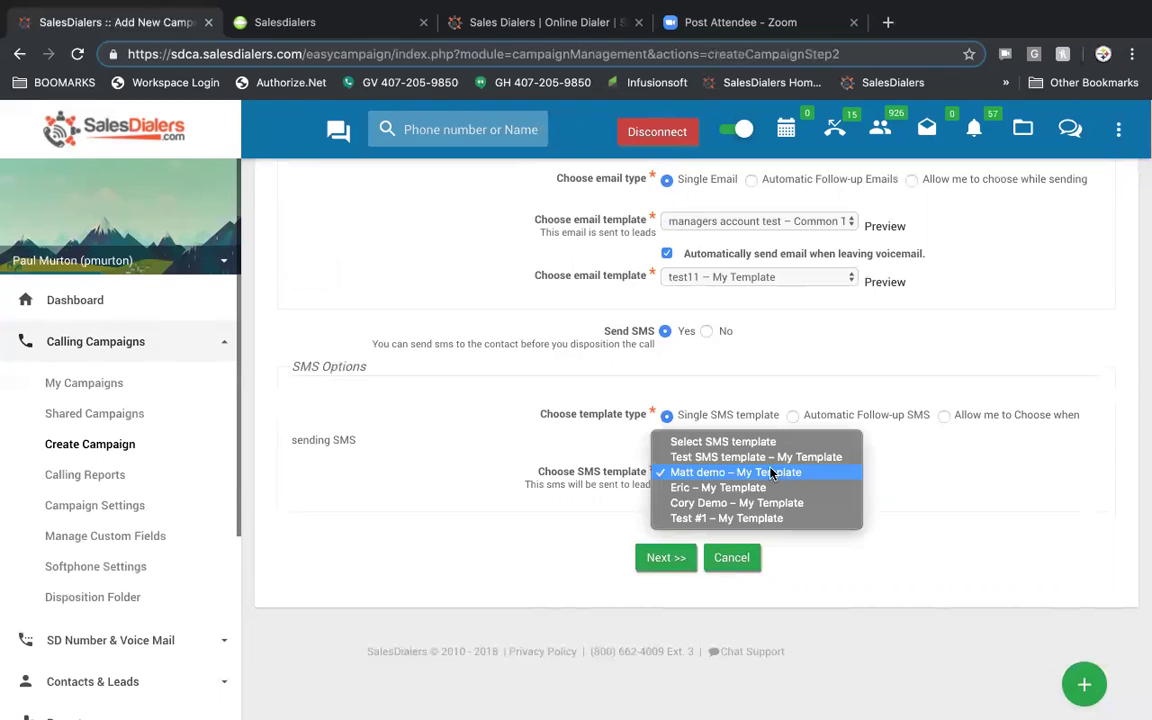
pyautogui.click(766, 473)
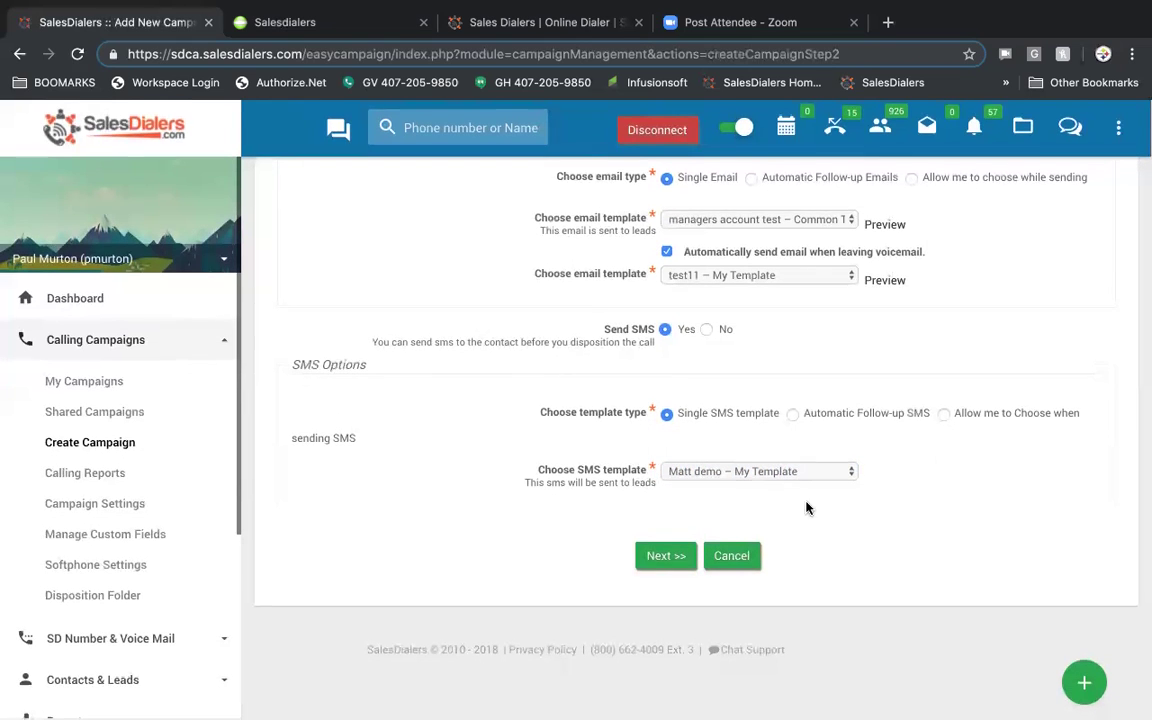
pyautogui.click(651, 564)
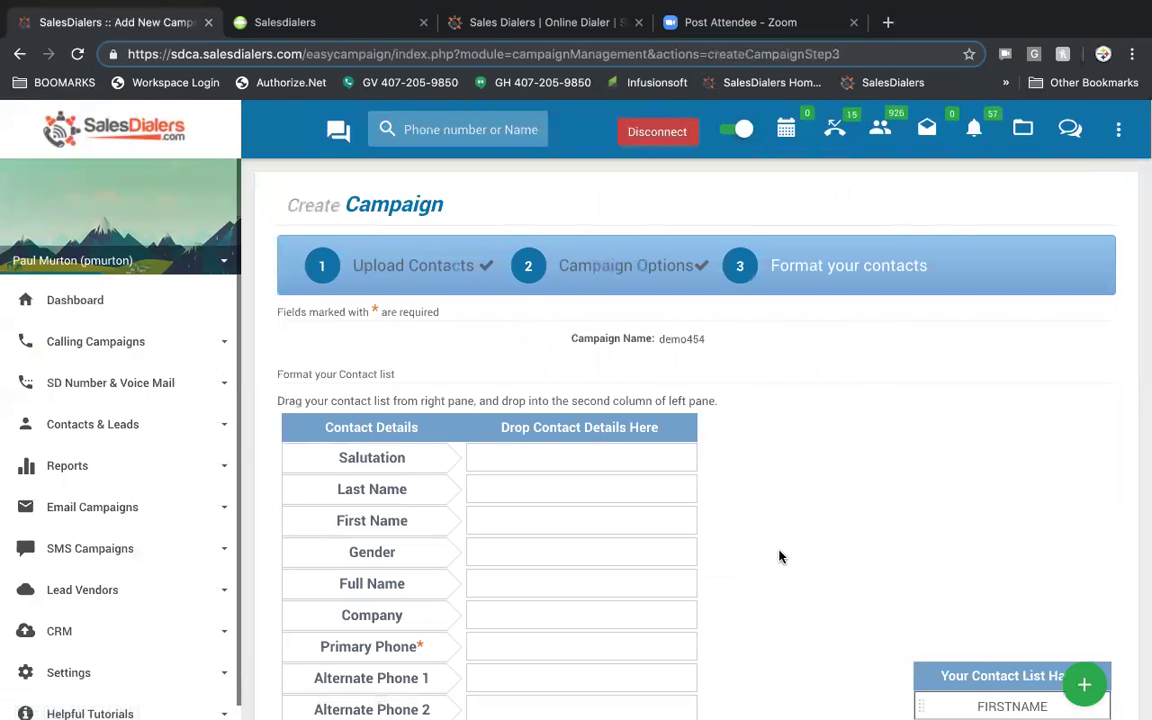
# - Map FIRSTNAME, LASTNAME and PHONE_CELL to First Name, Last Name and Primary Phone
pyautogui.scroll(-2, 781, 557)
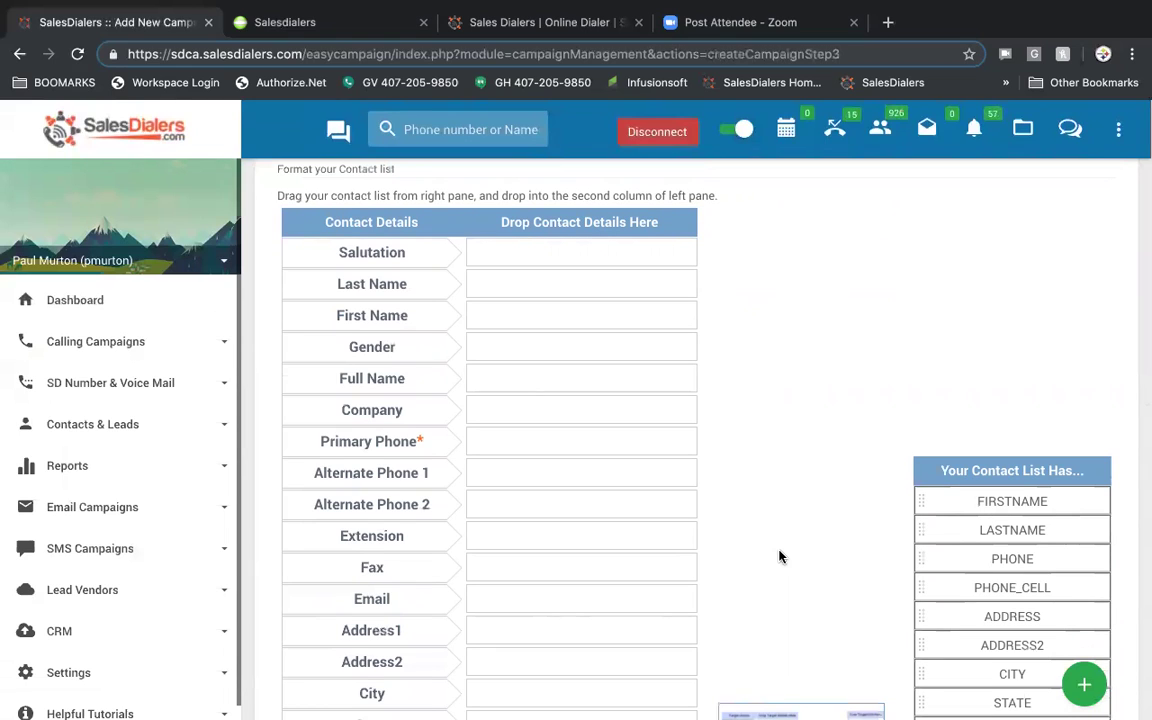
pyautogui.scroll(-1, 781, 557)
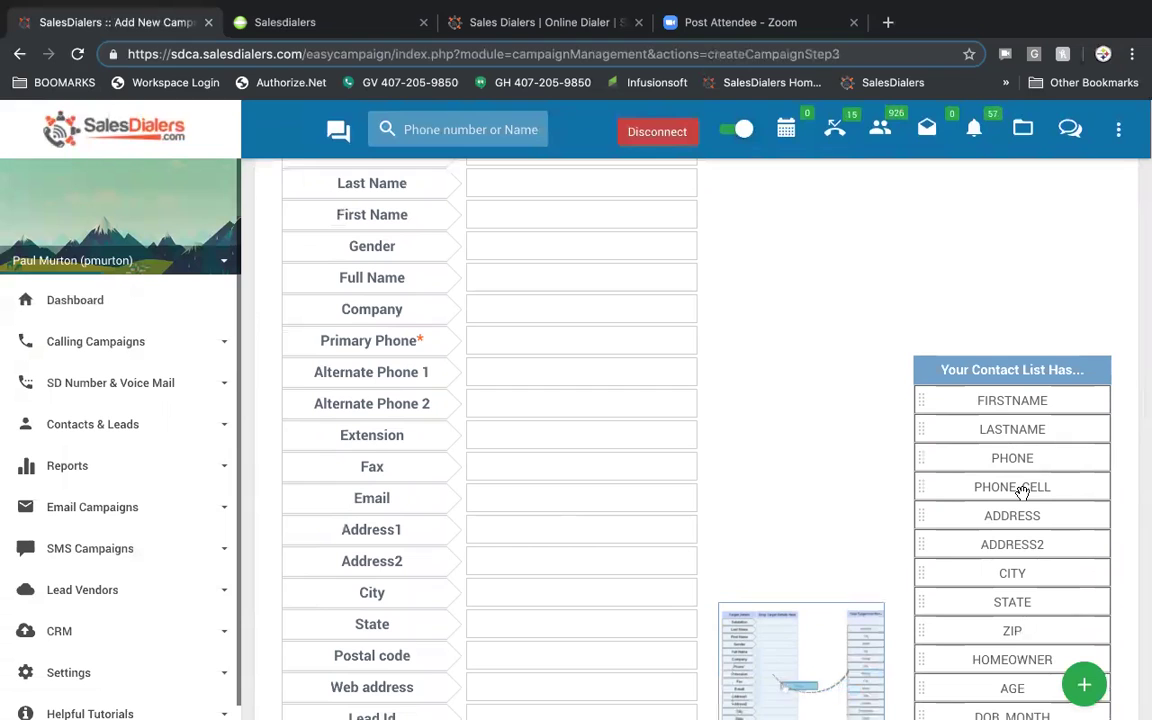
pyautogui.scroll(1, 525, 499)
pyautogui.scroll(2, 524, 498)
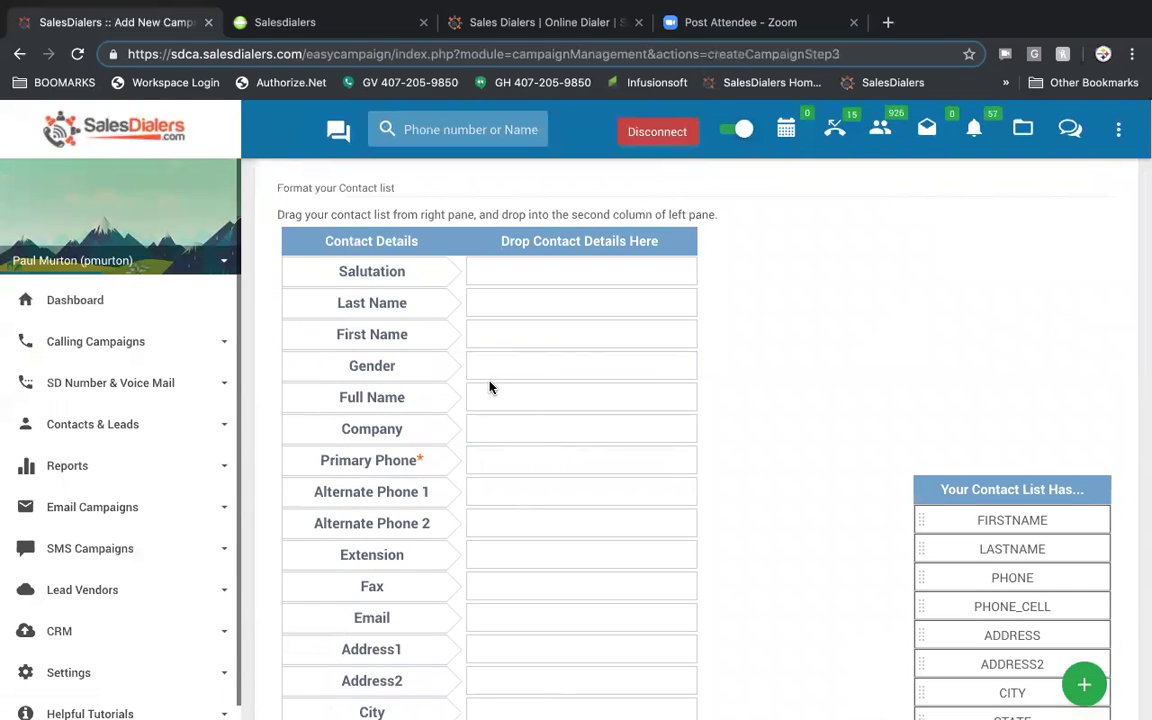
pyautogui.scroll(-1, 490, 387)
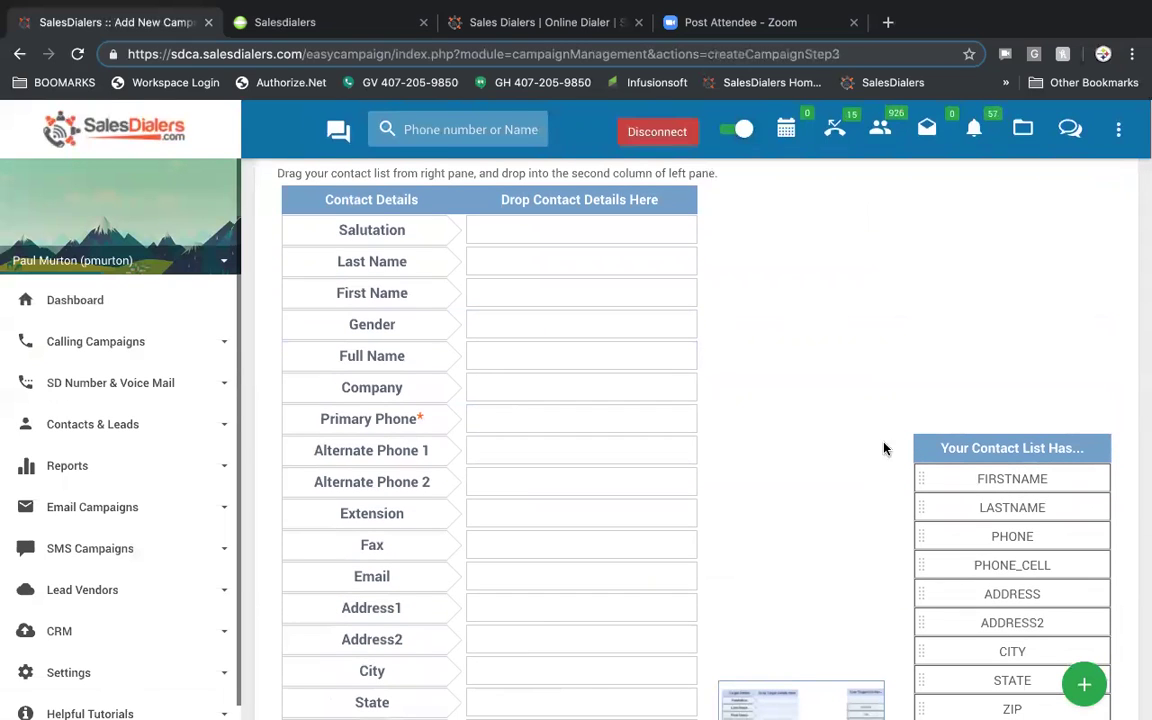
pyautogui.moveTo(968, 474); pyautogui.dragTo(663, 296)
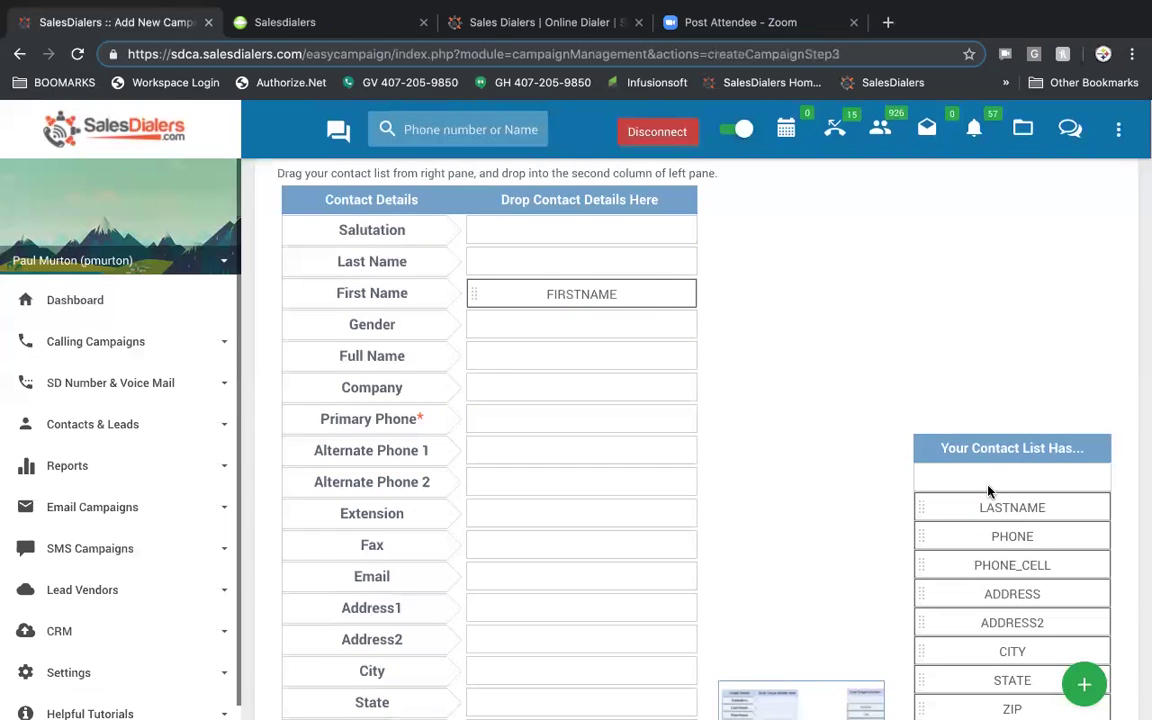
pyautogui.moveTo(1006, 502); pyautogui.dragTo(652, 264)
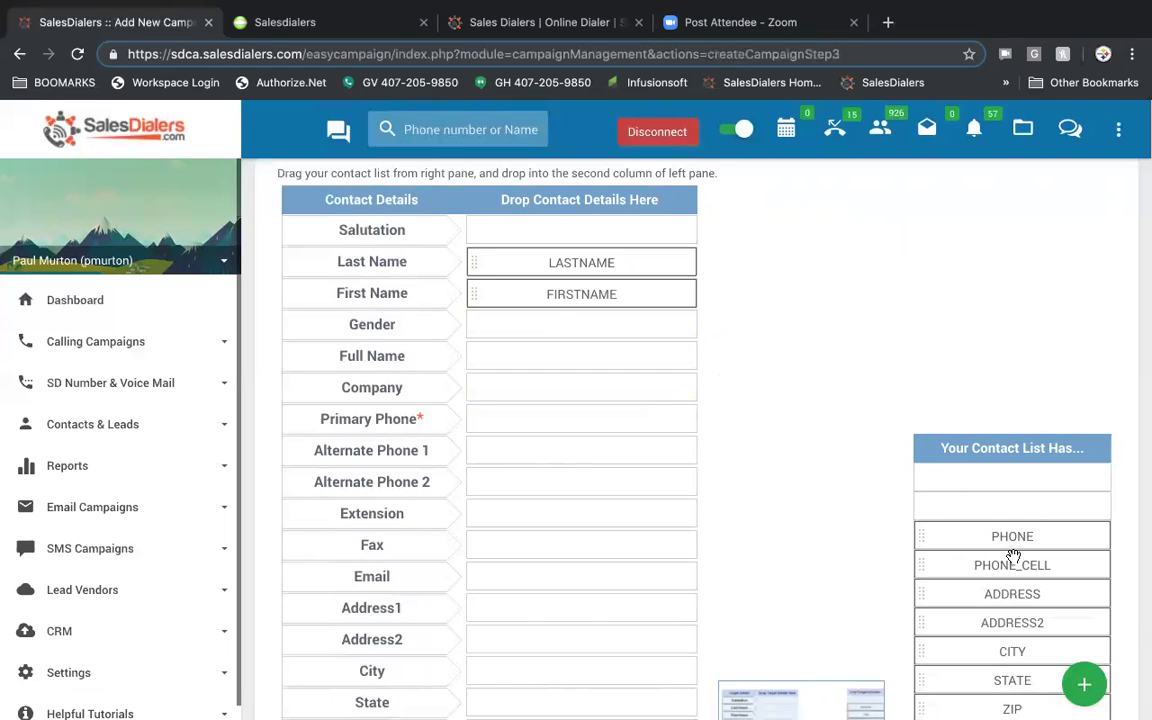
pyautogui.moveTo(993, 557); pyautogui.dragTo(639, 416)
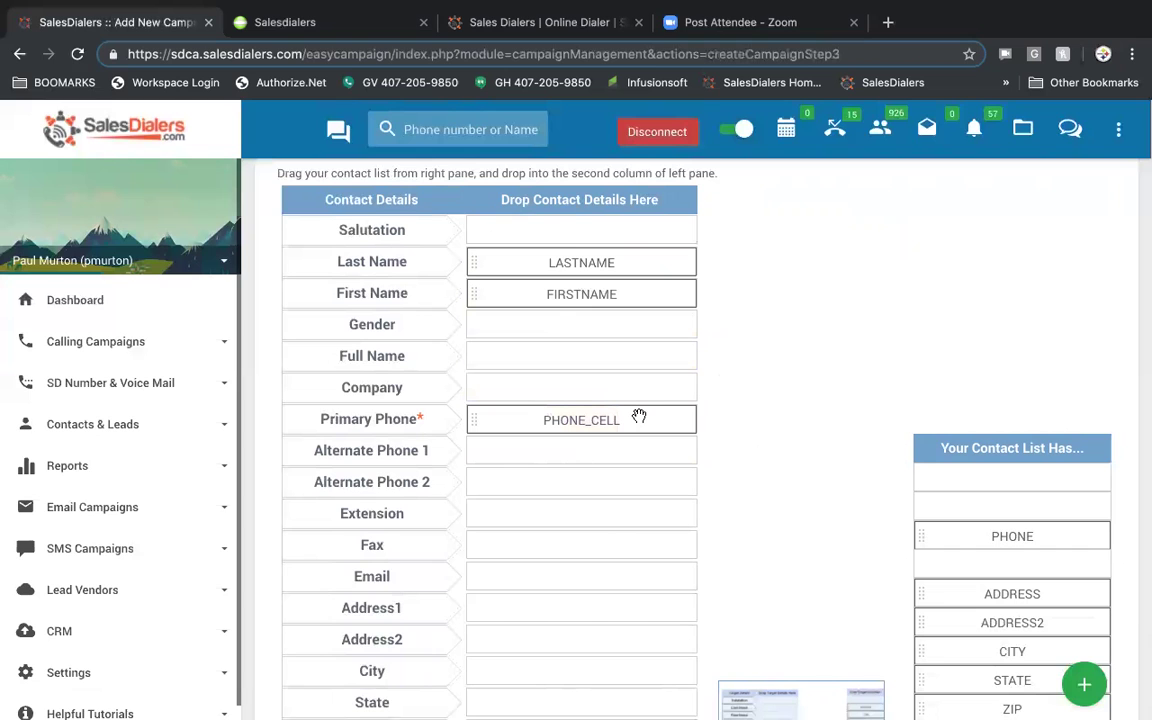
# - Map the DOB_YEAR column to the DOB YR field
pyautogui.scroll(-3, 639, 416)
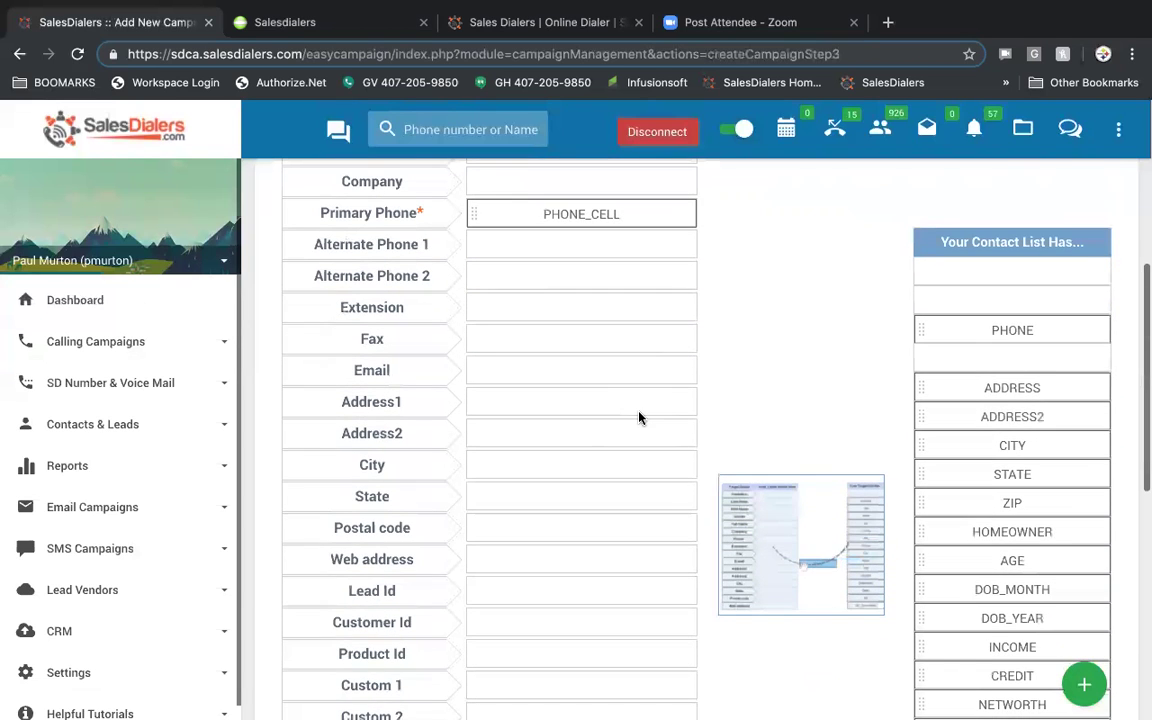
pyautogui.scroll(-1, 639, 416)
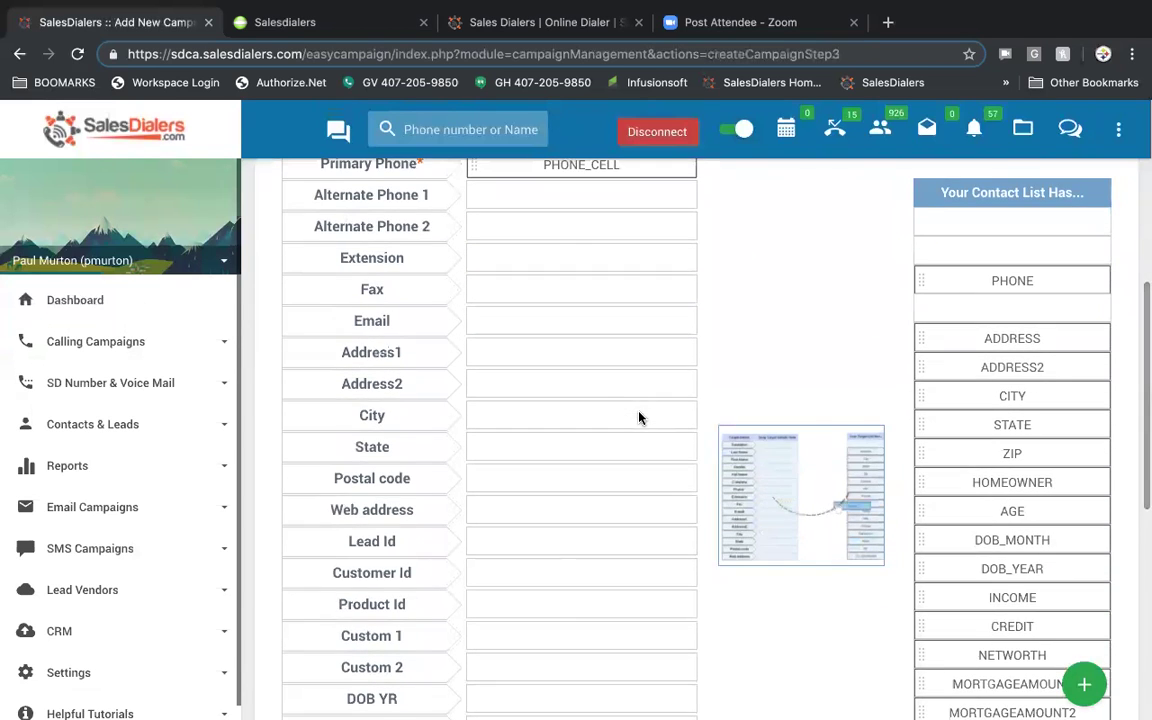
pyautogui.scroll(-2, 639, 416)
pyautogui.moveTo(1017, 471); pyautogui.dragTo(684, 592)
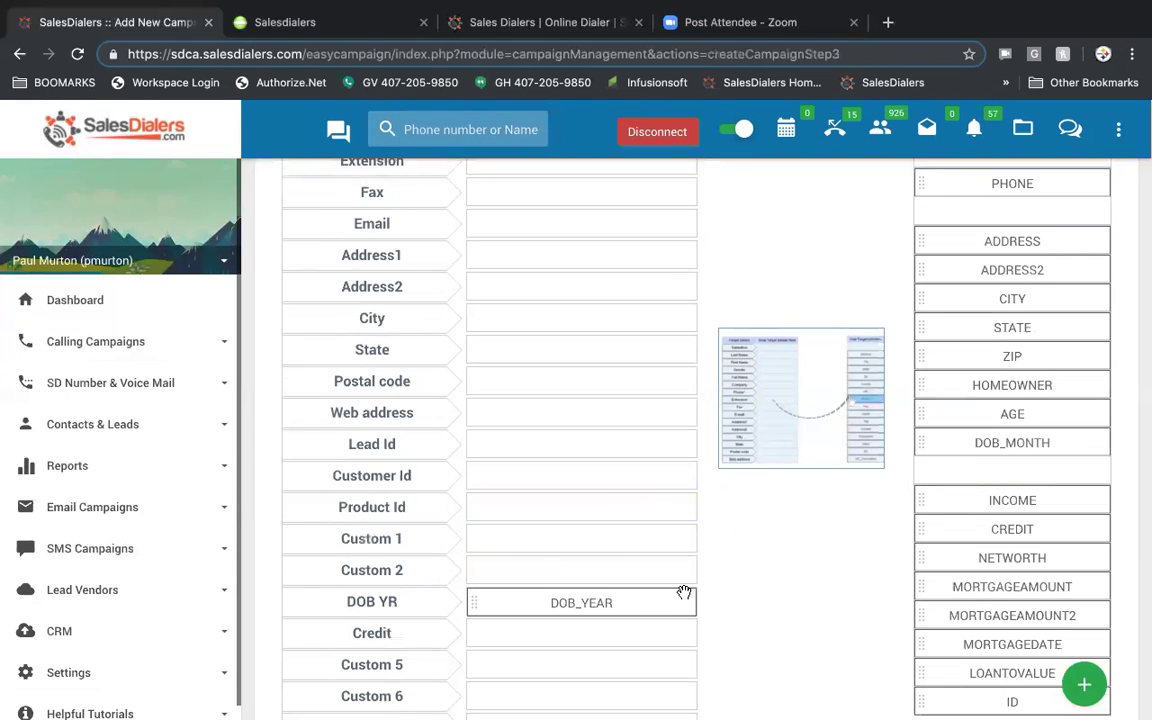
pyautogui.scroll(-1, 797, 586)
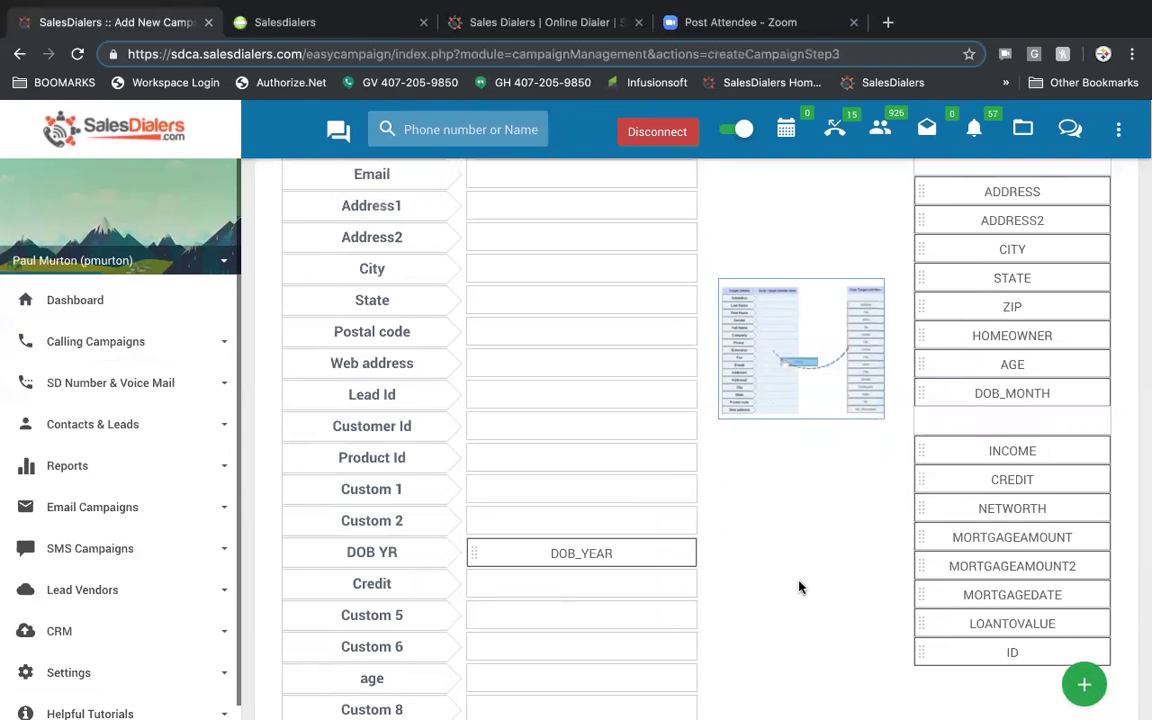
pyautogui.scroll(-1, 799, 587)
pyautogui.scroll(-3, 799, 587)
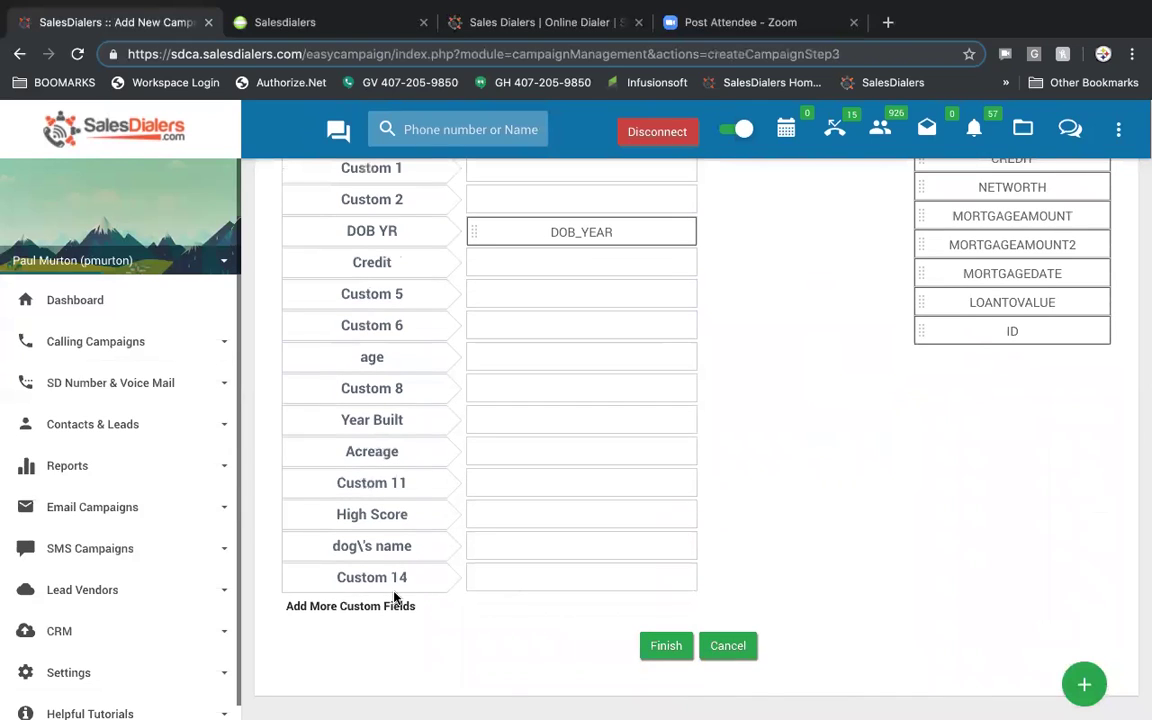
# - Add two more custom field rows below Custom 14
pyautogui.click(342, 608)
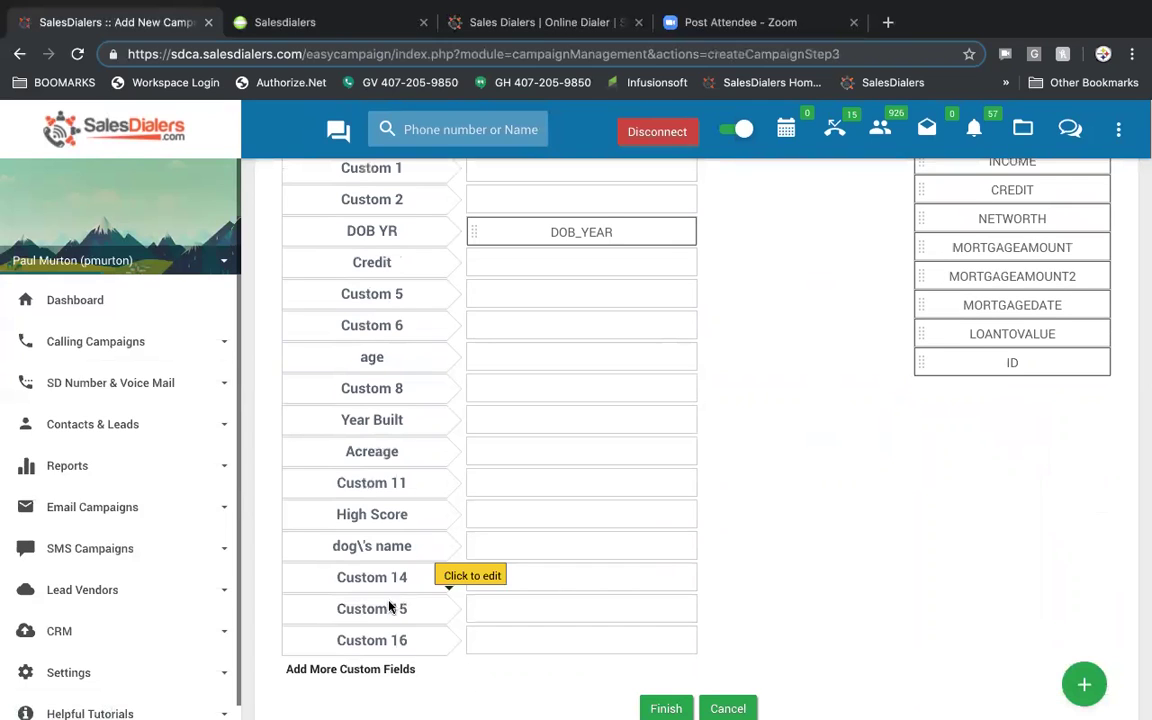
pyautogui.scroll(-1, 465, 589)
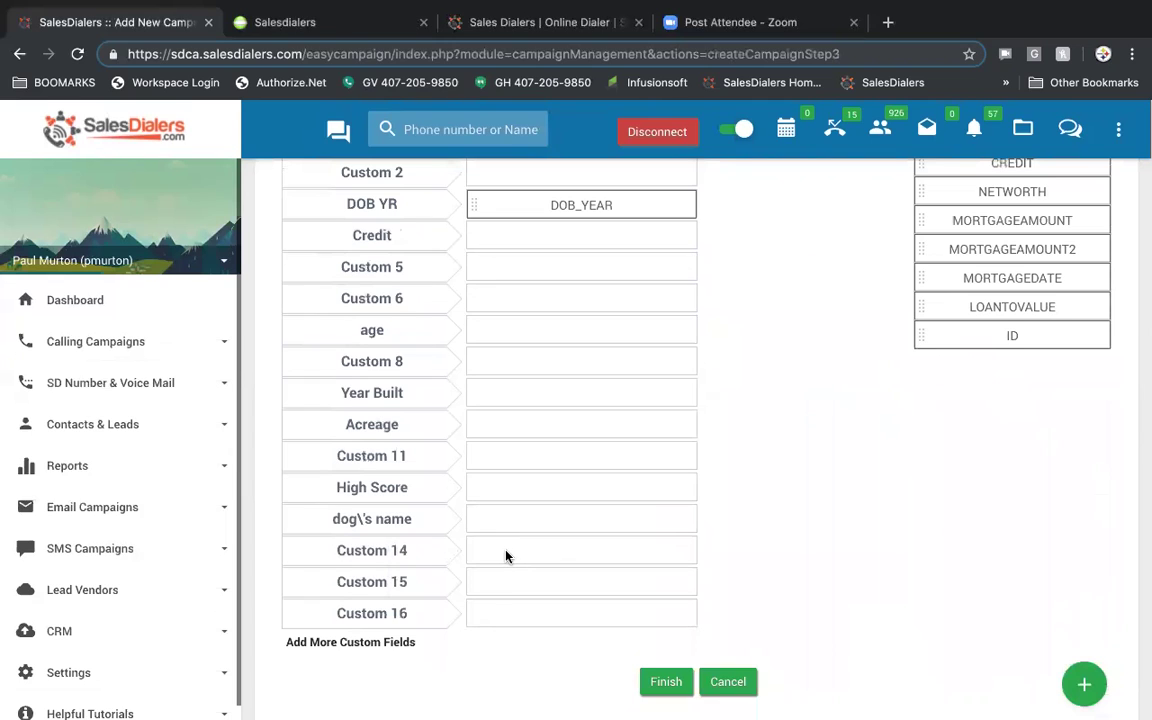
pyautogui.tripleClick(388, 552)
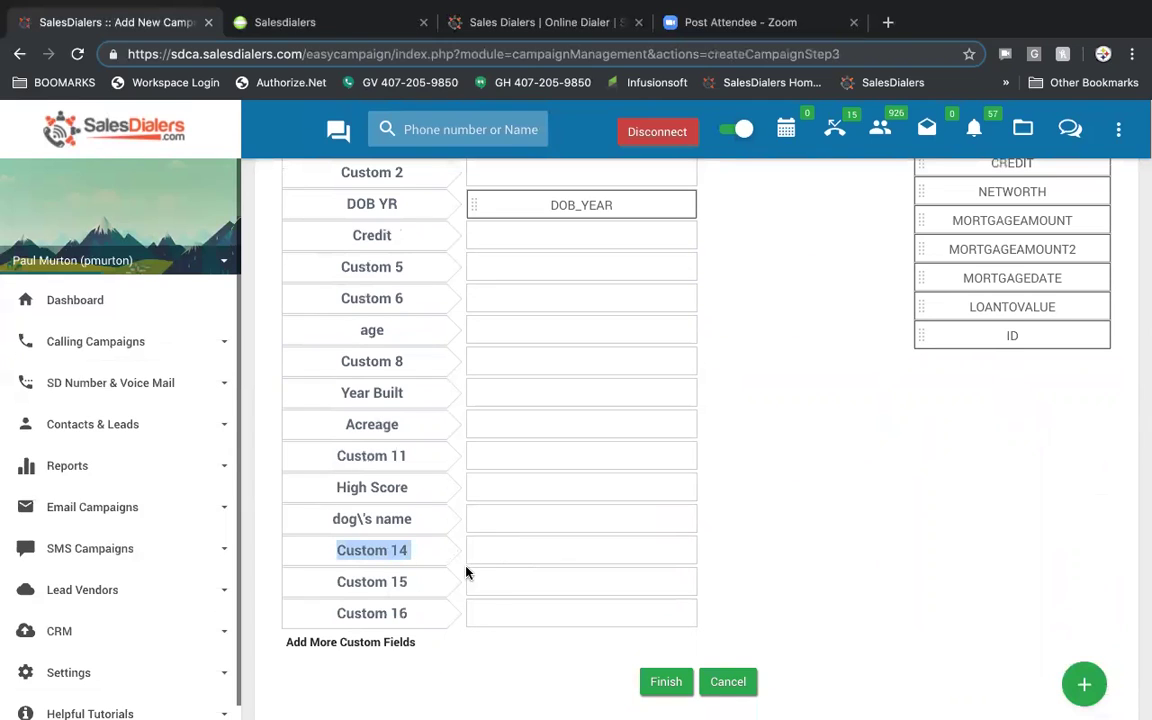
pyautogui.click(515, 553)
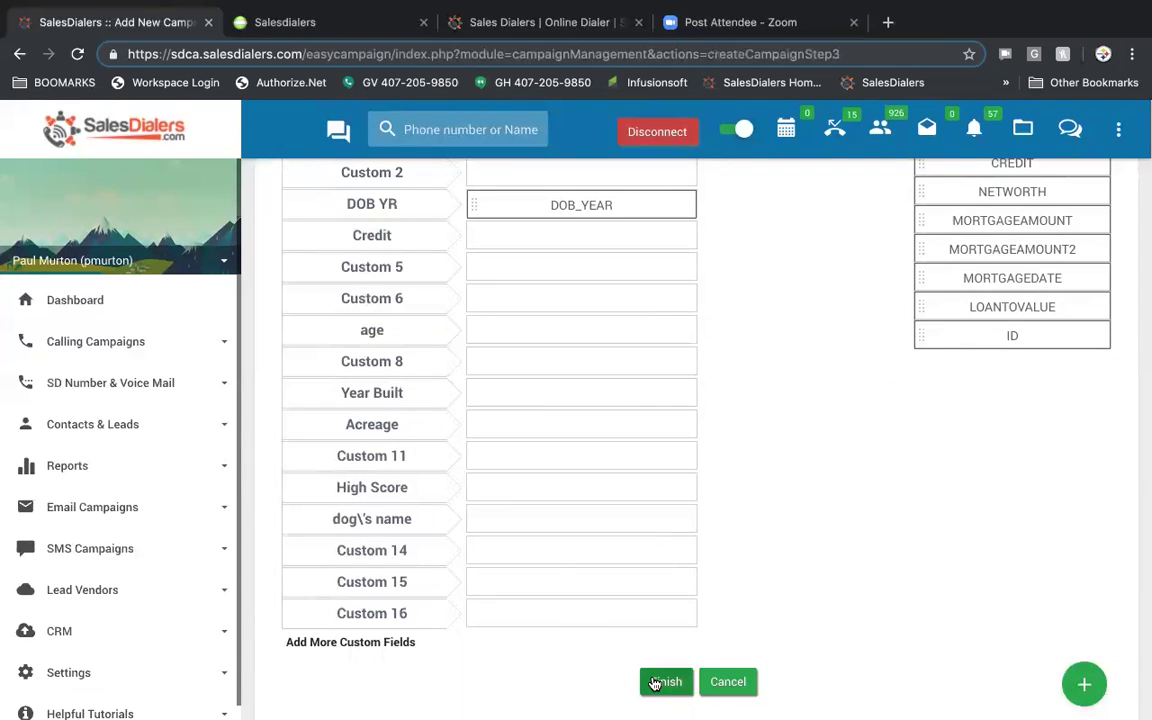
# - Finish the demo454 setup and land on the My Campaigns list
pyautogui.click(738, 683)
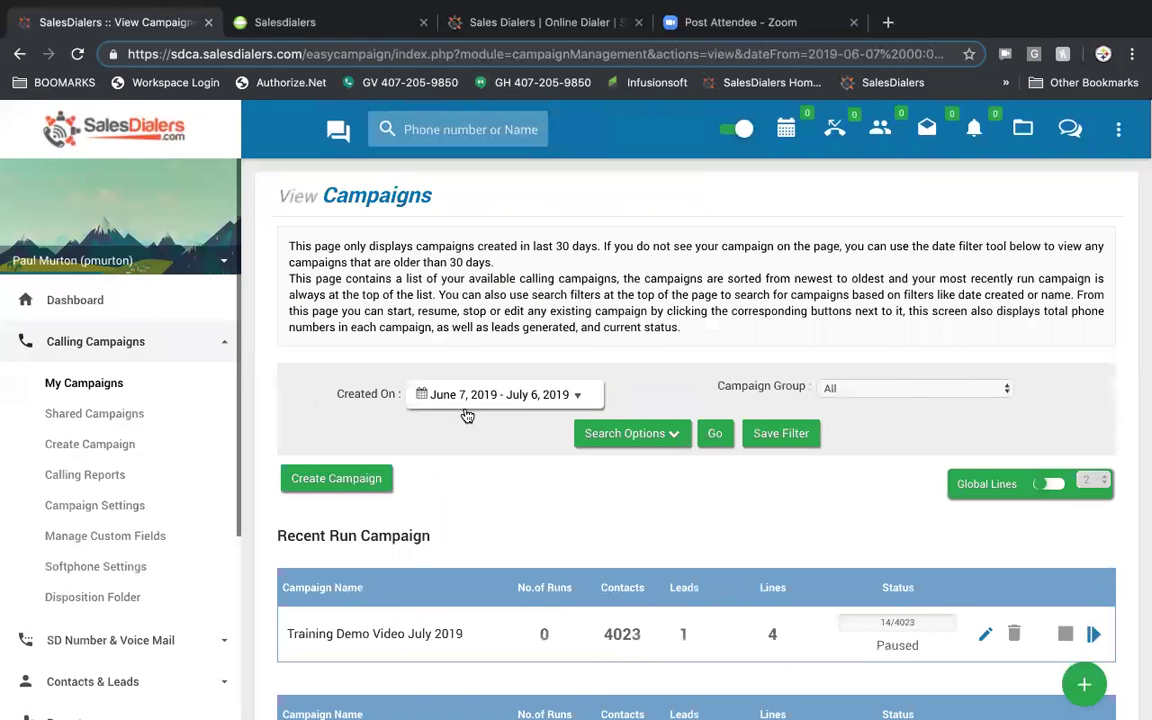
pyautogui.scroll(-3, 491, 502)
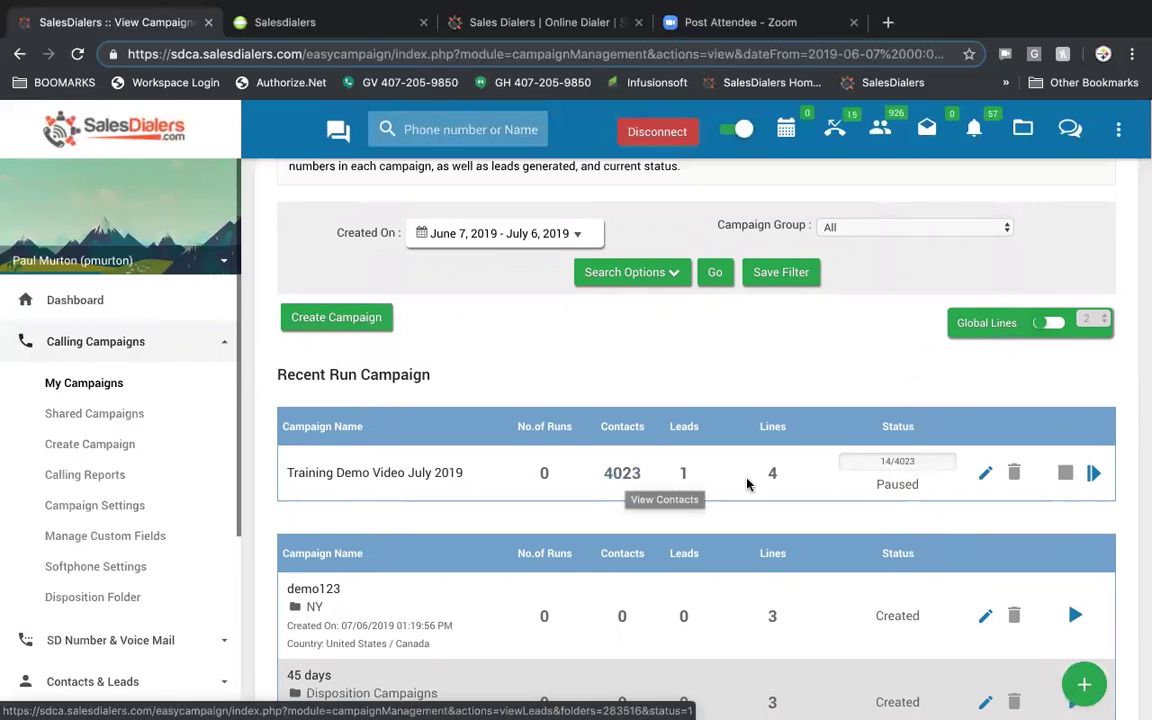
# - Open Training Demo Video July 2019 from the Recent Run Campaign table
pyautogui.click(398, 478)
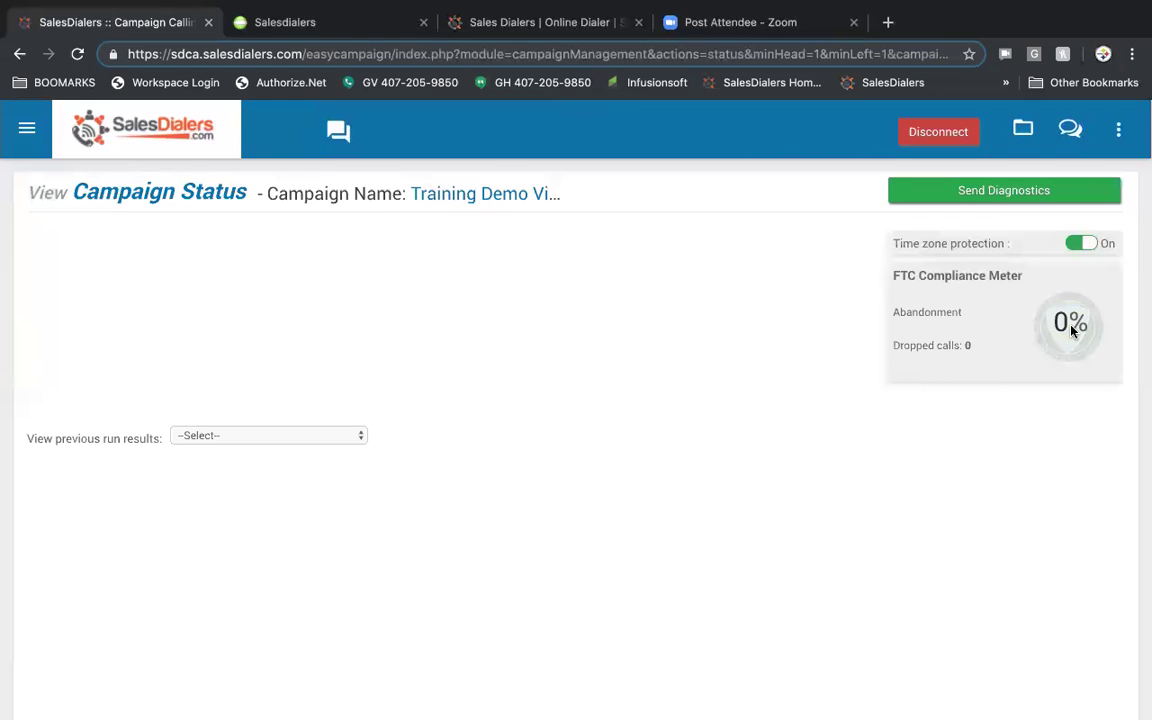
pyautogui.scroll(2, 420, 372)
# - Go to Calling Campaigns > My Campaigns and resume dialing Training Demo Video July 2019
pyautogui.click(27, 128)
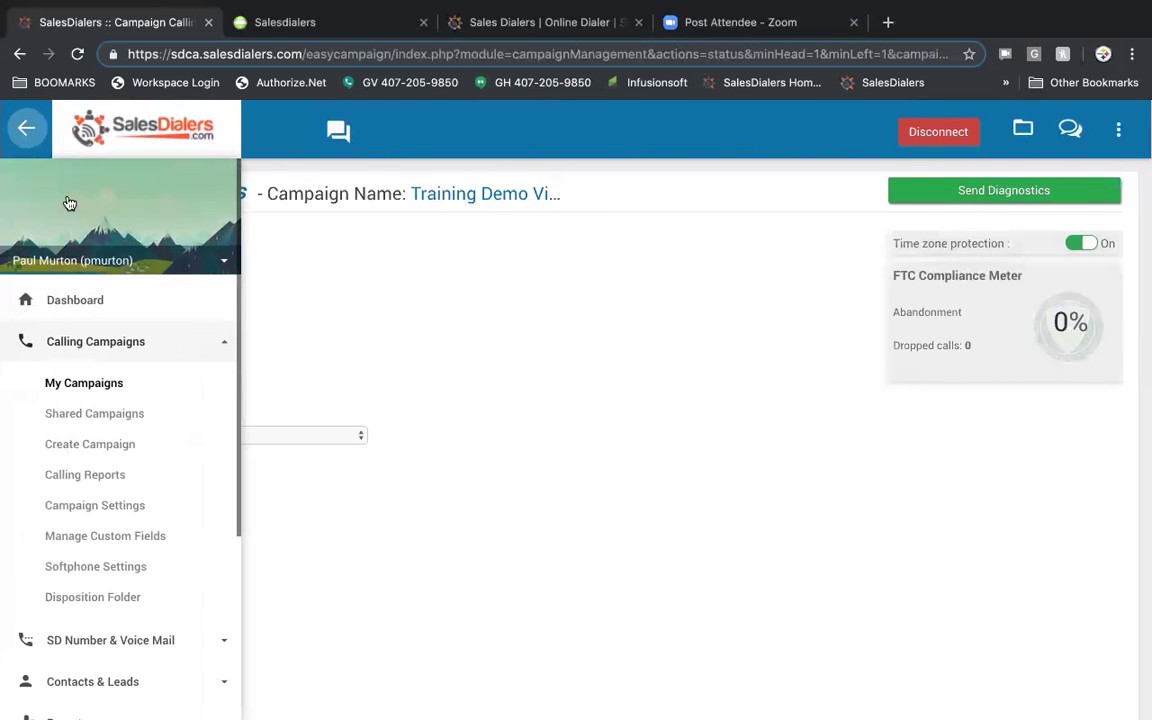
pyautogui.click(89, 385)
pyautogui.scroll(-2, 486, 375)
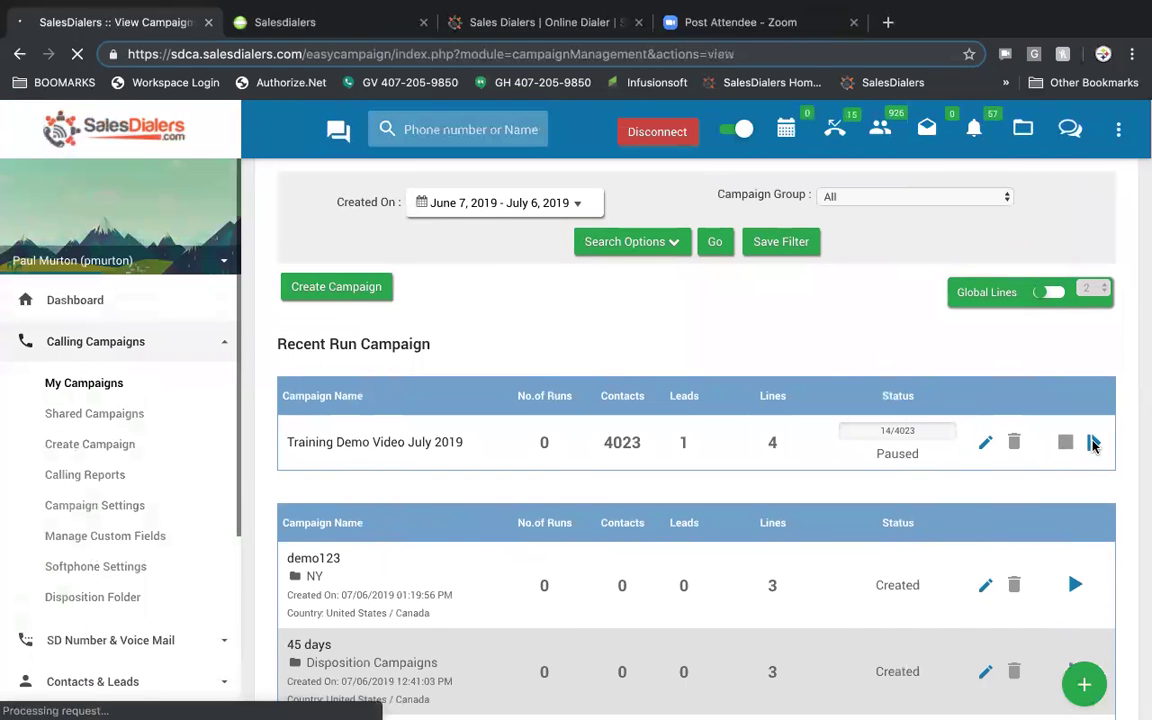
pyautogui.click(1093, 444)
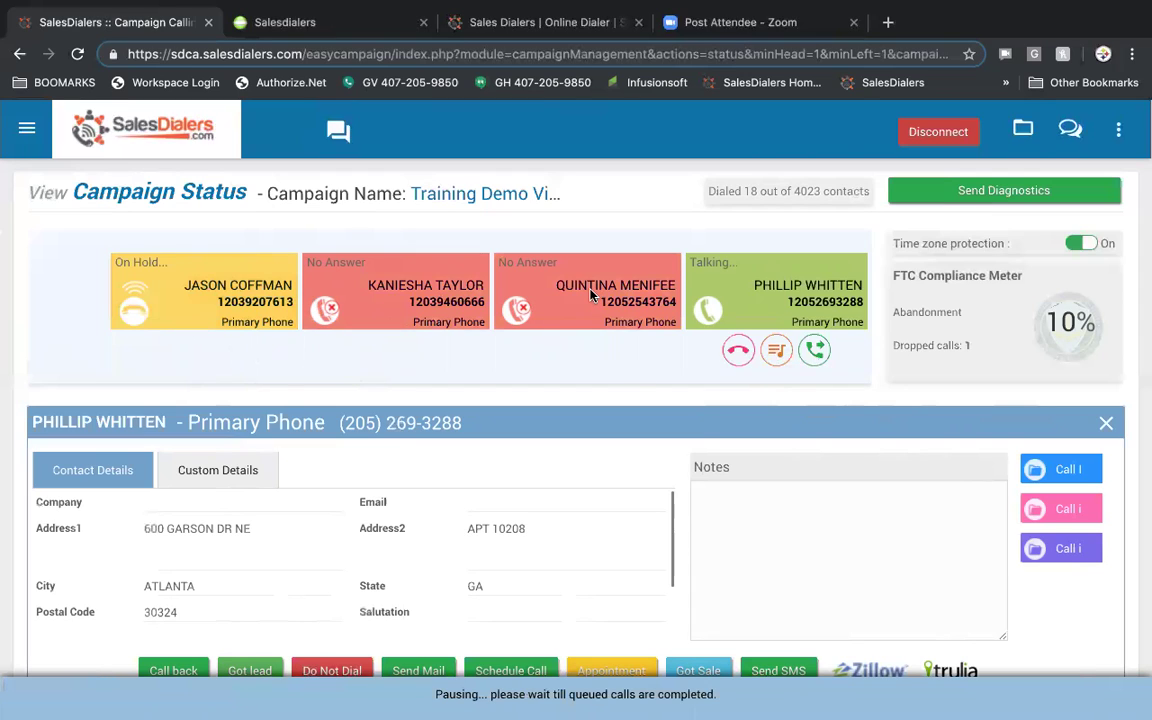
# - Play the voicemail recording on the answered call and begin transferring the live call to an outside number
pyautogui.click(776, 352)
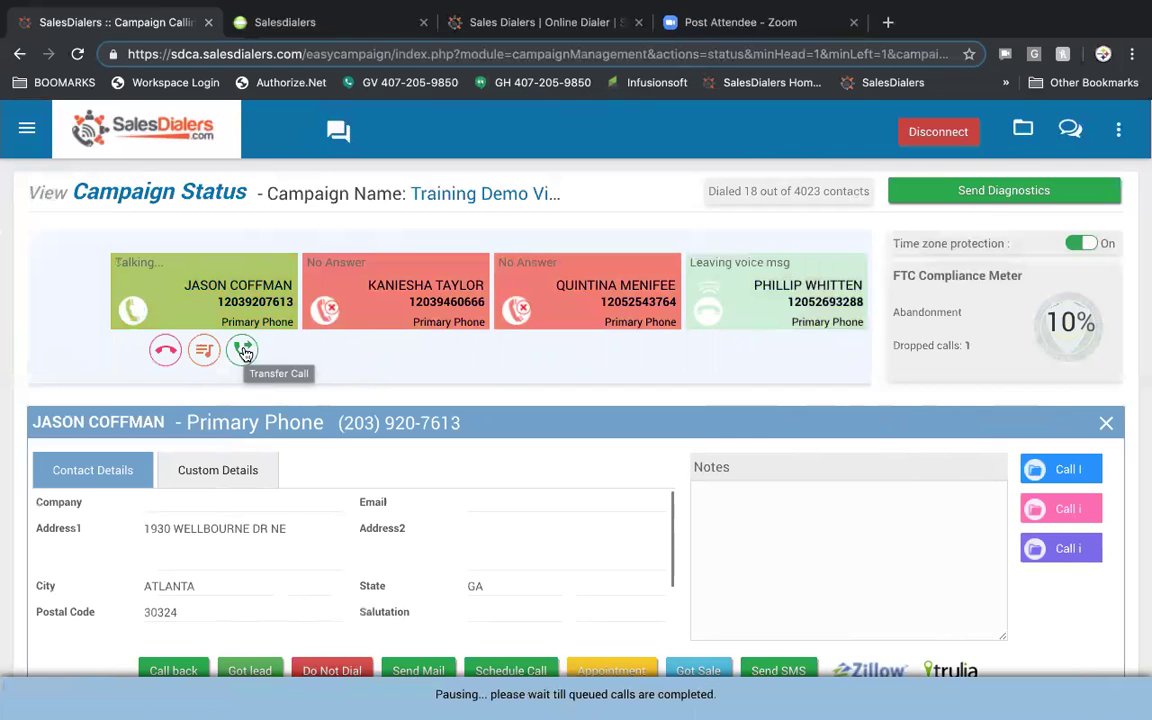
pyautogui.click(244, 352)
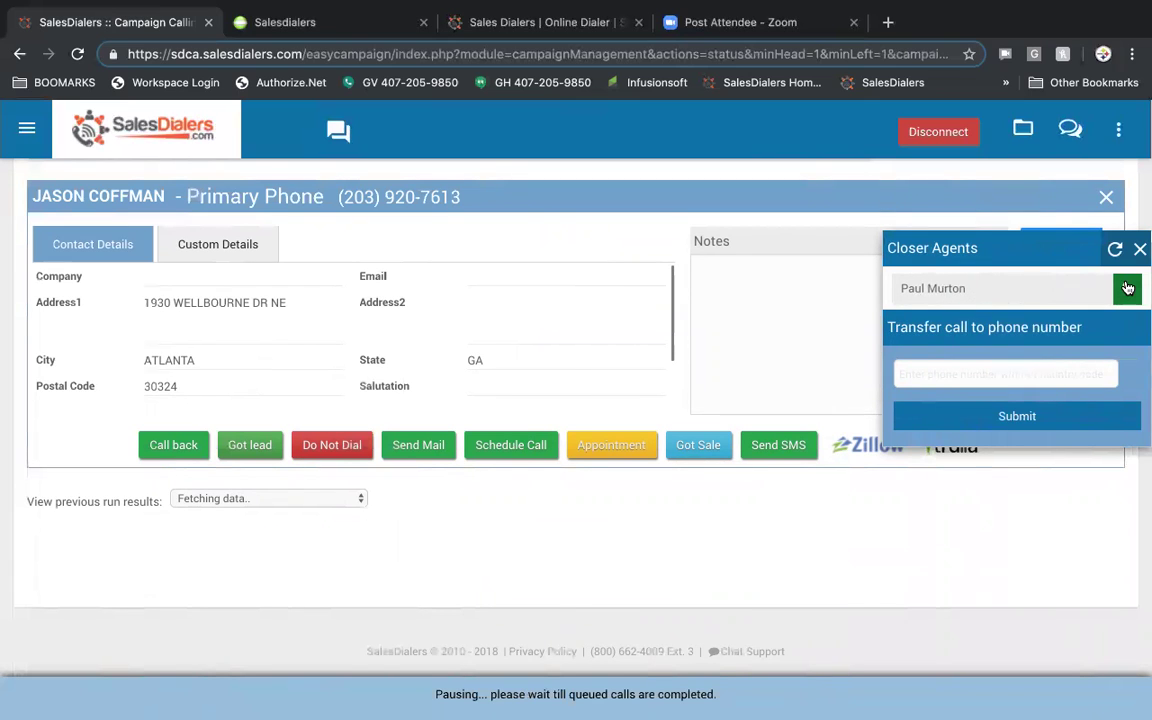
pyautogui.click(1005, 373)
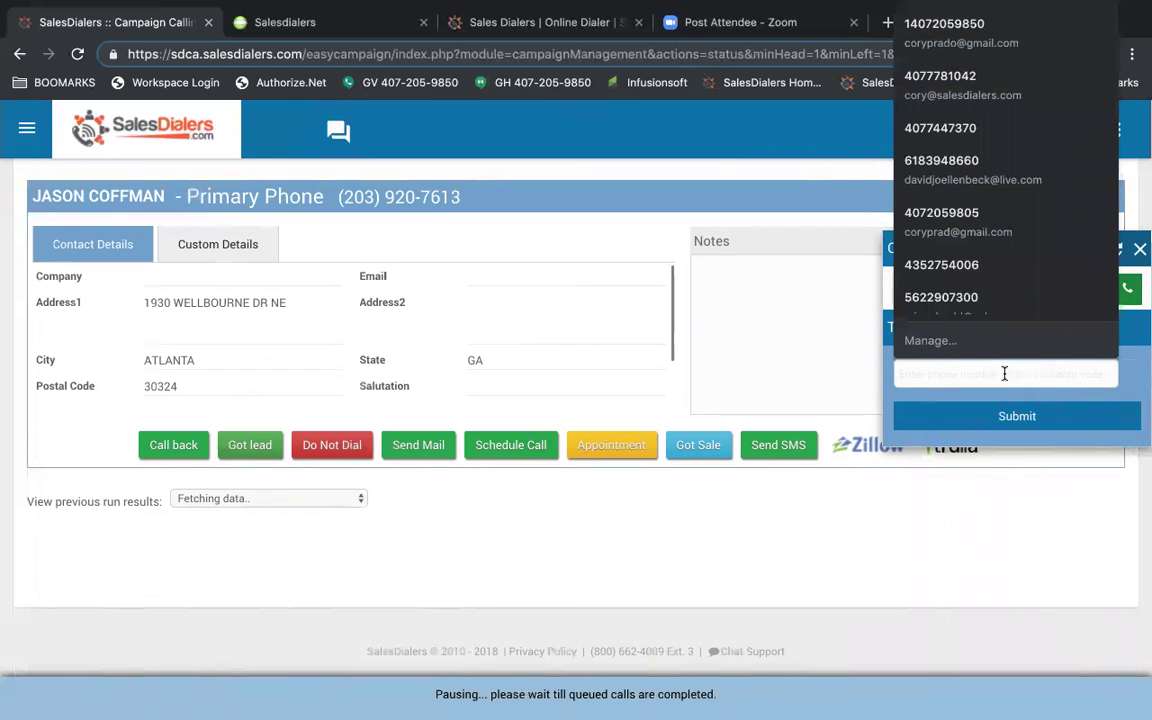
pyautogui.write('3455554677')
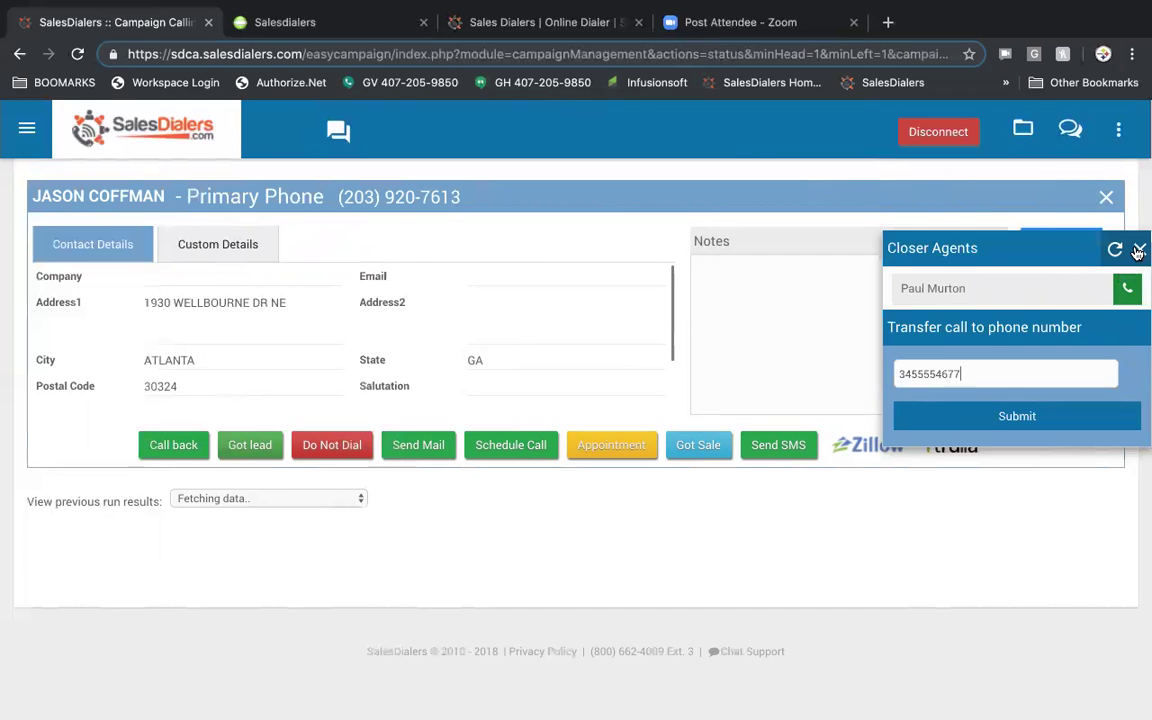
# - Close the Closer Agents transfer panel without transferring the call
pyautogui.click(1137, 251)
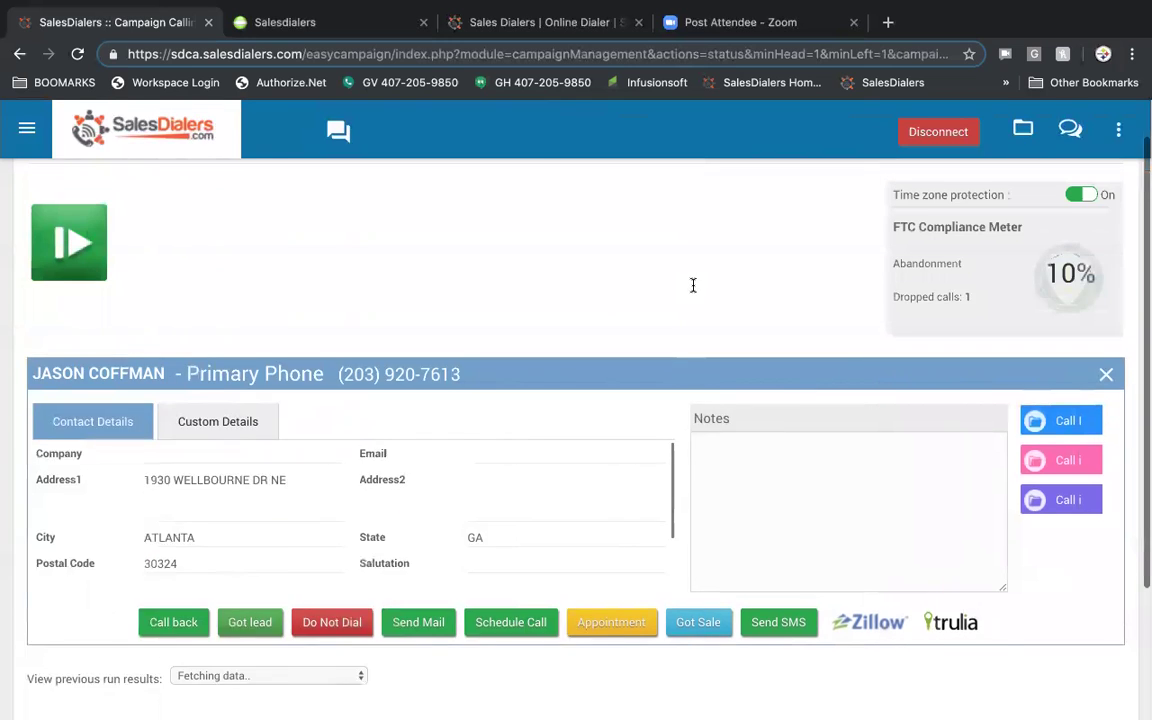
pyautogui.scroll(1, 693, 285)
pyautogui.scroll(-2, 693, 291)
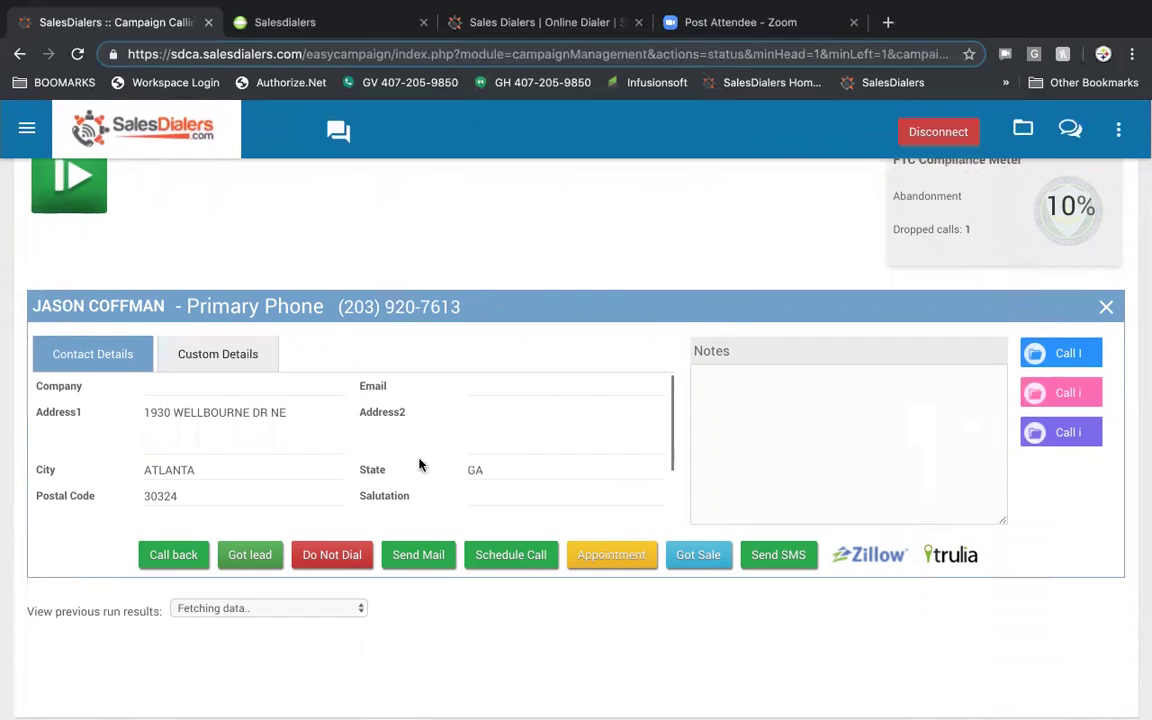
# - Cancel edits to the contact's name and Address1, leaving both unchanged, and focus the Notes box
pyautogui.click(119, 313)
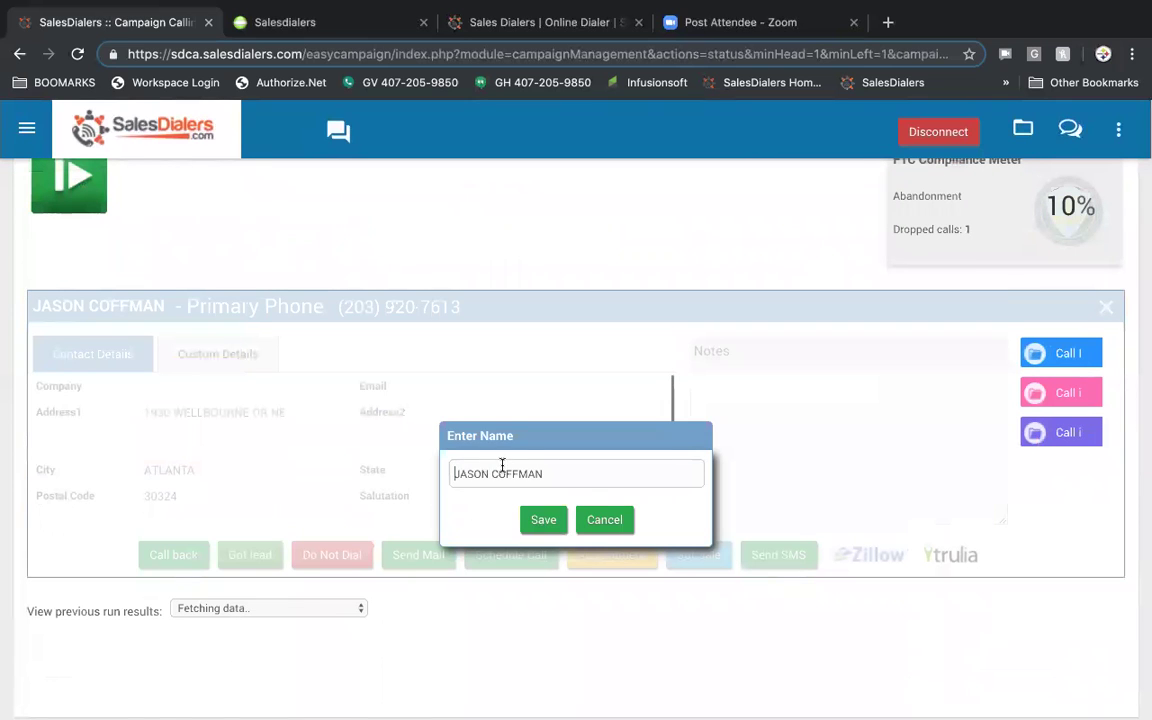
pyautogui.click(607, 519)
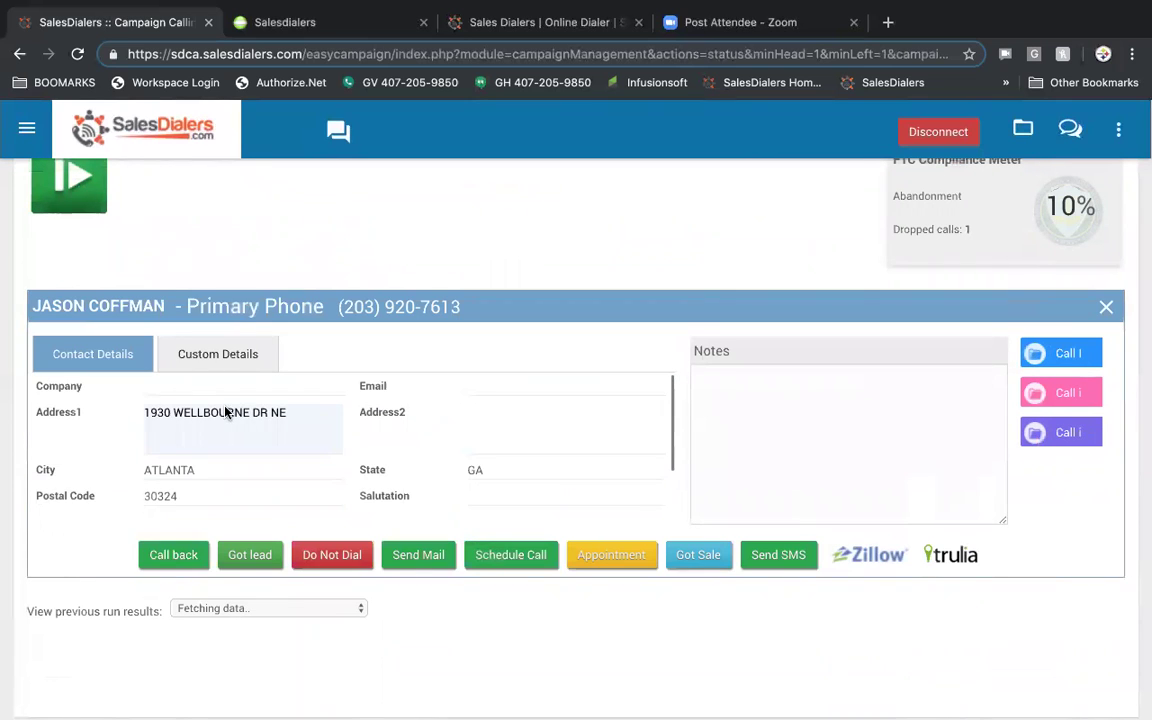
pyautogui.click(226, 412)
pyautogui.click(604, 519)
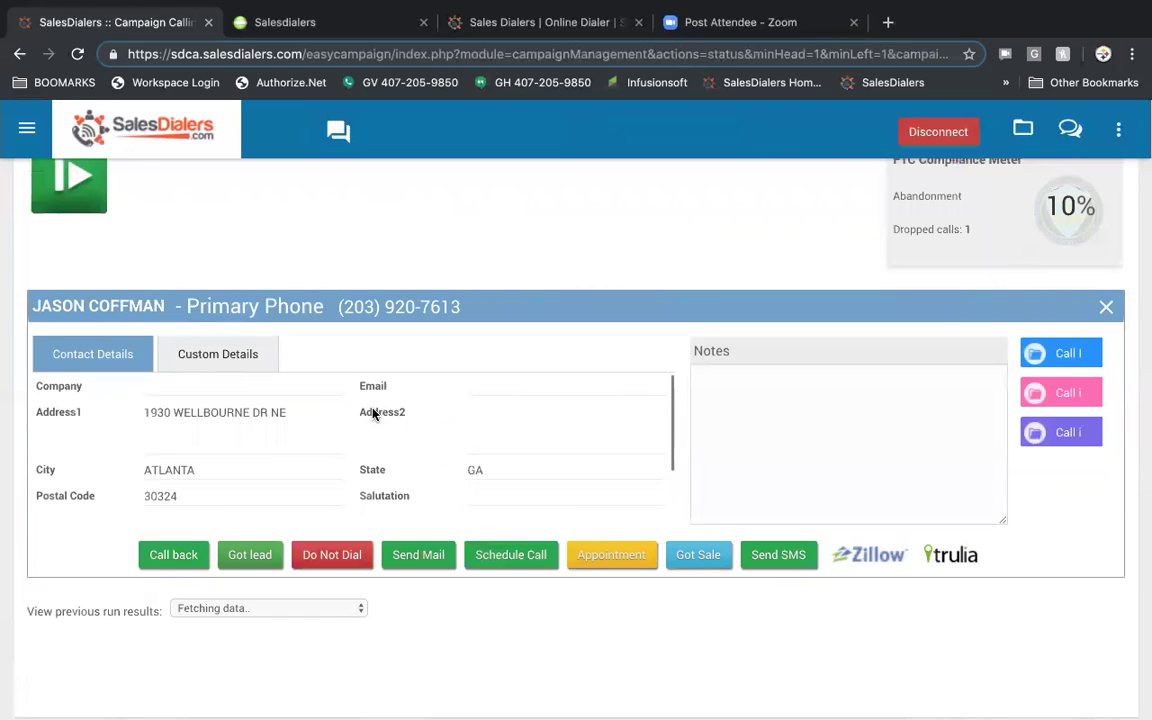
pyautogui.click(766, 378)
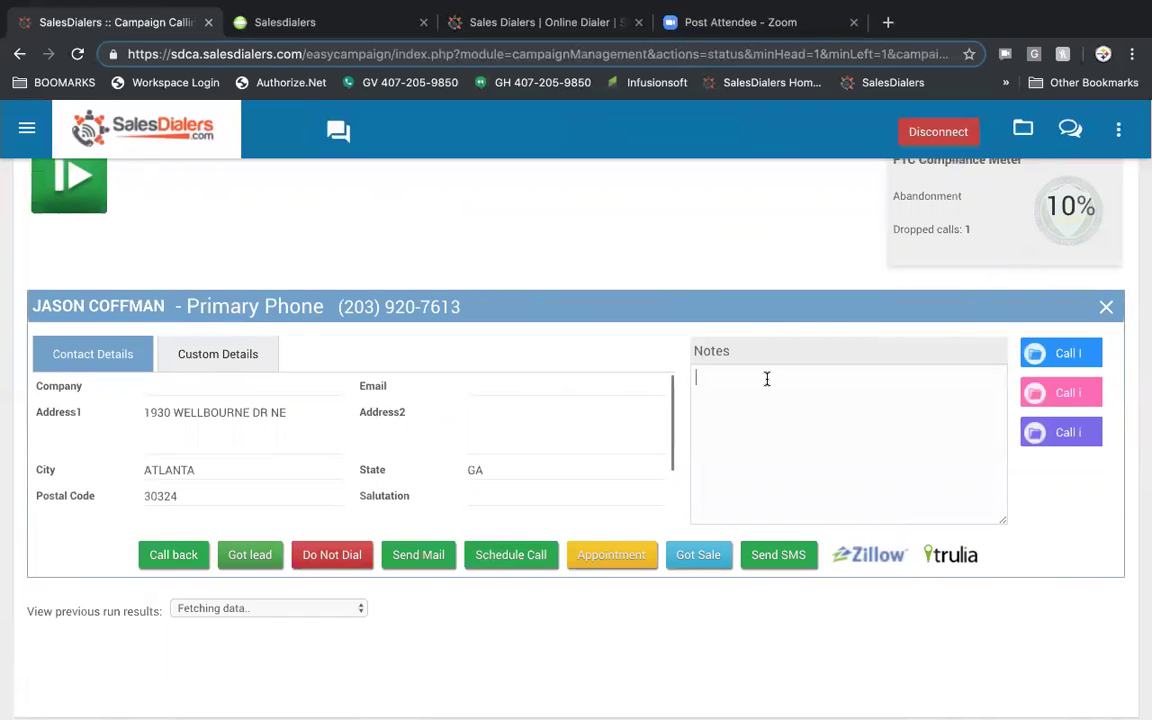
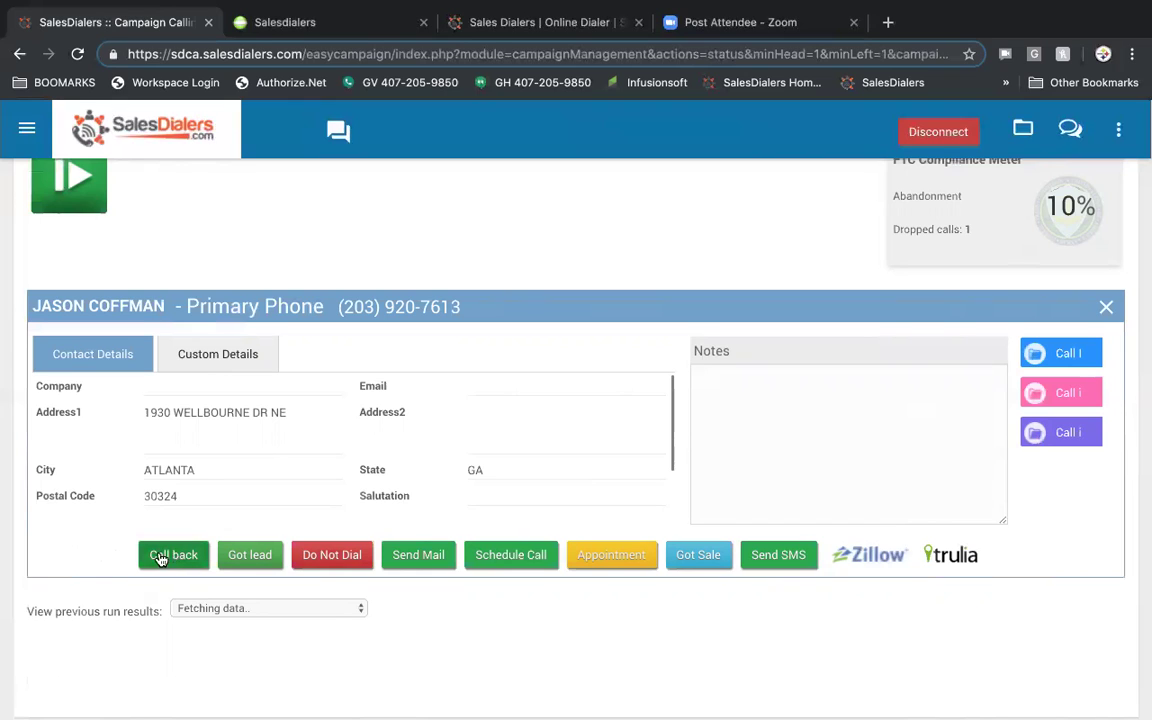
# - Look at the lead temperature choices and begin an email to the contact, then cancel both
pyautogui.click(250, 555)
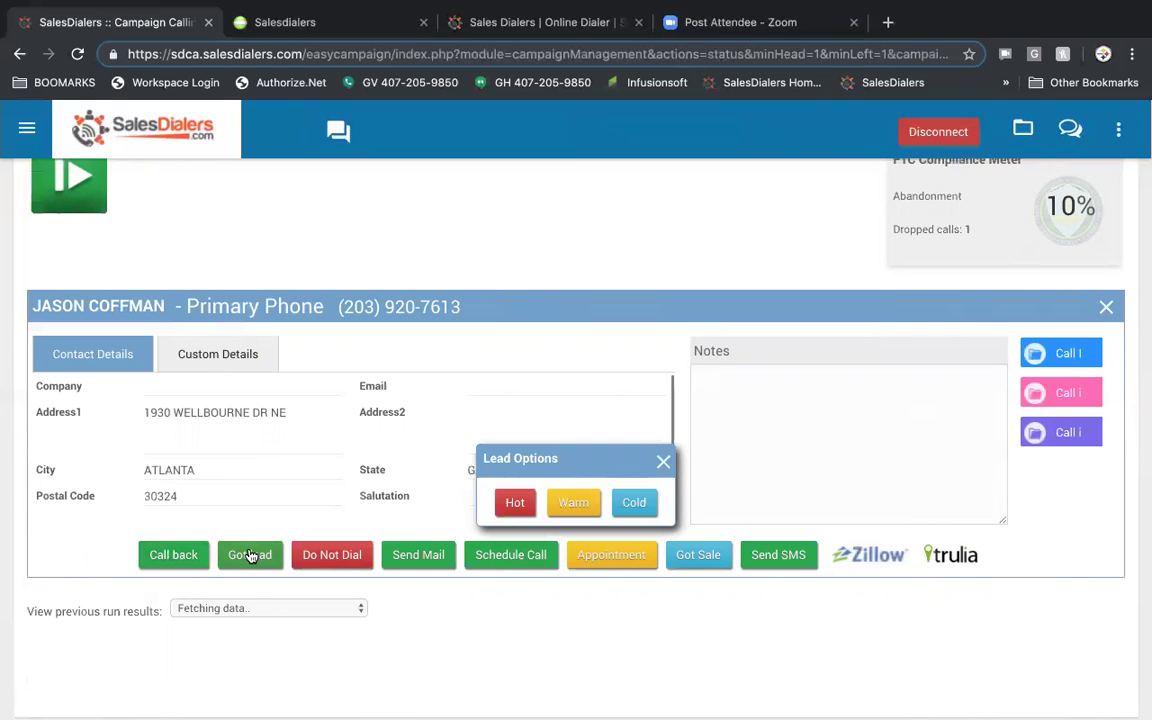
pyautogui.click(662, 466)
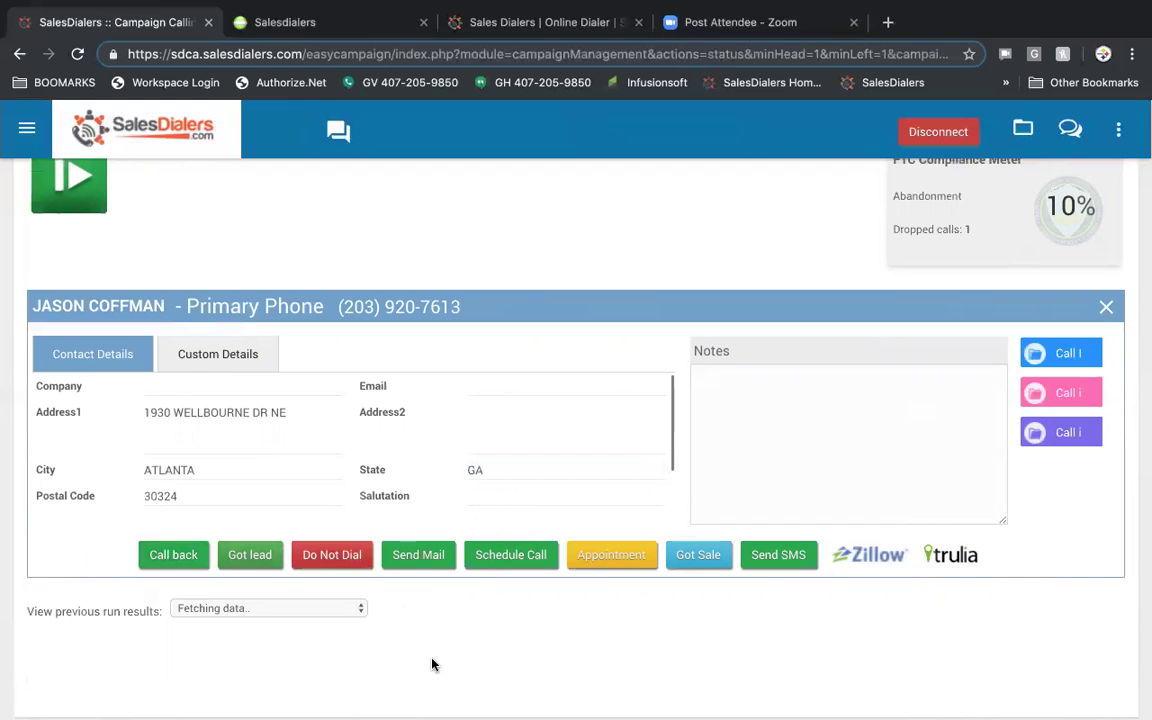
pyautogui.click(420, 556)
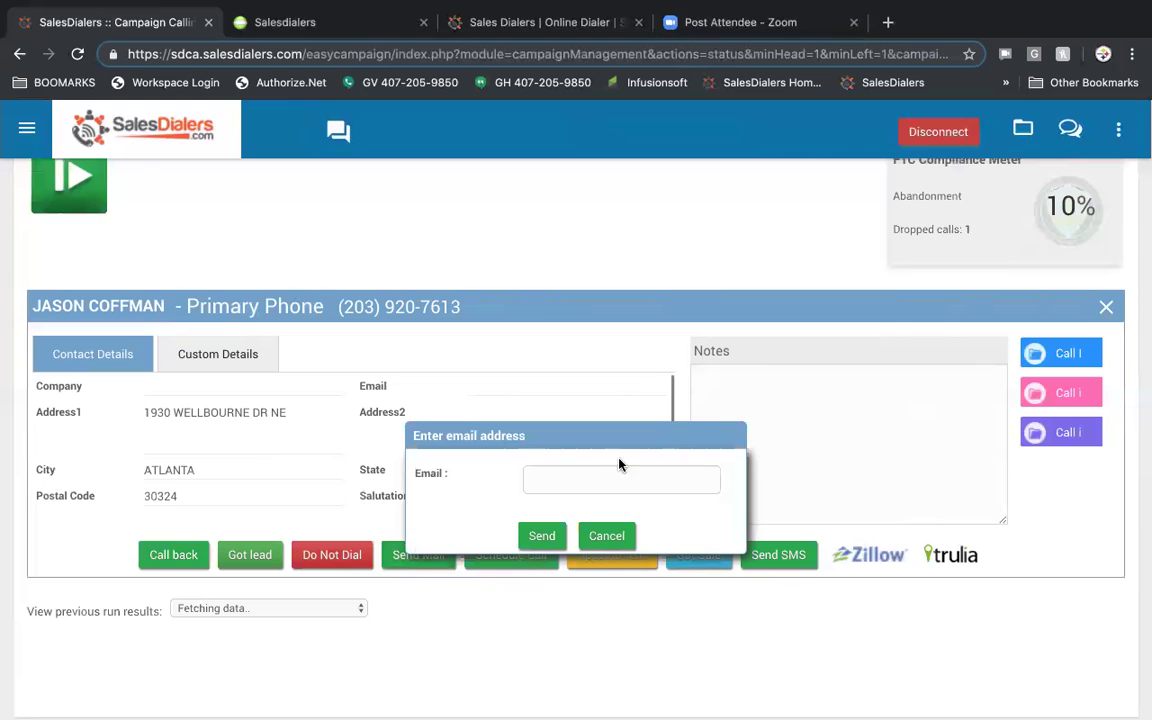
pyautogui.click(567, 478)
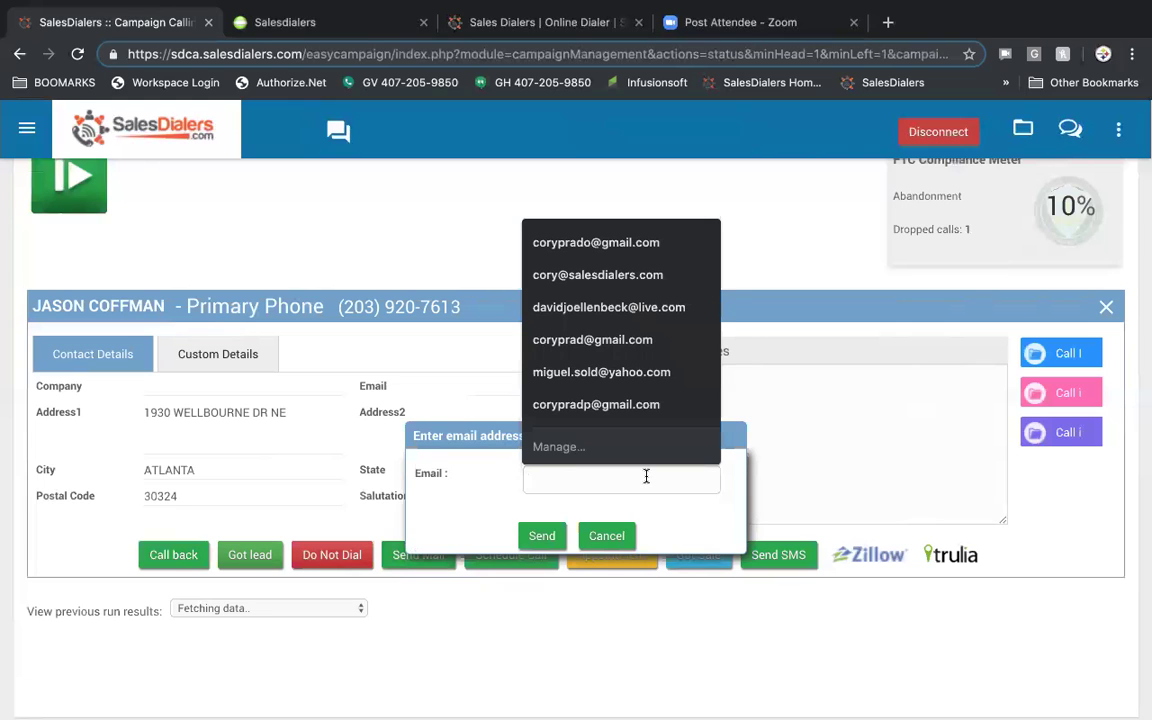
pyautogui.click(494, 508)
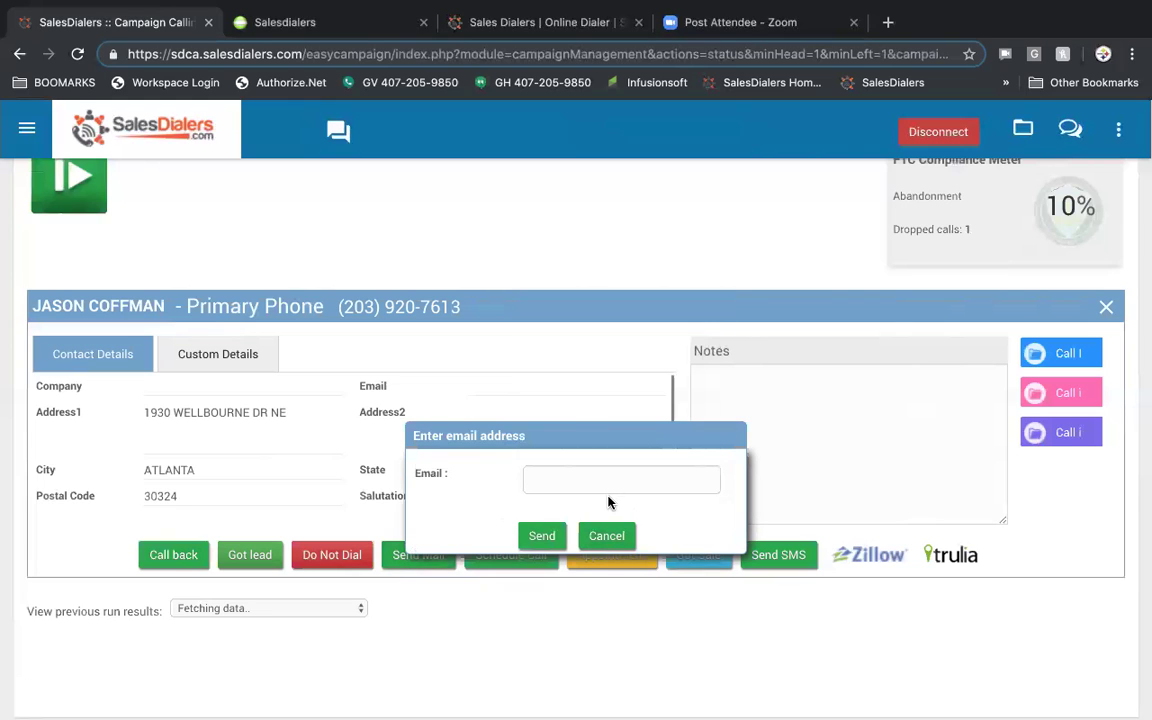
pyautogui.click(606, 535)
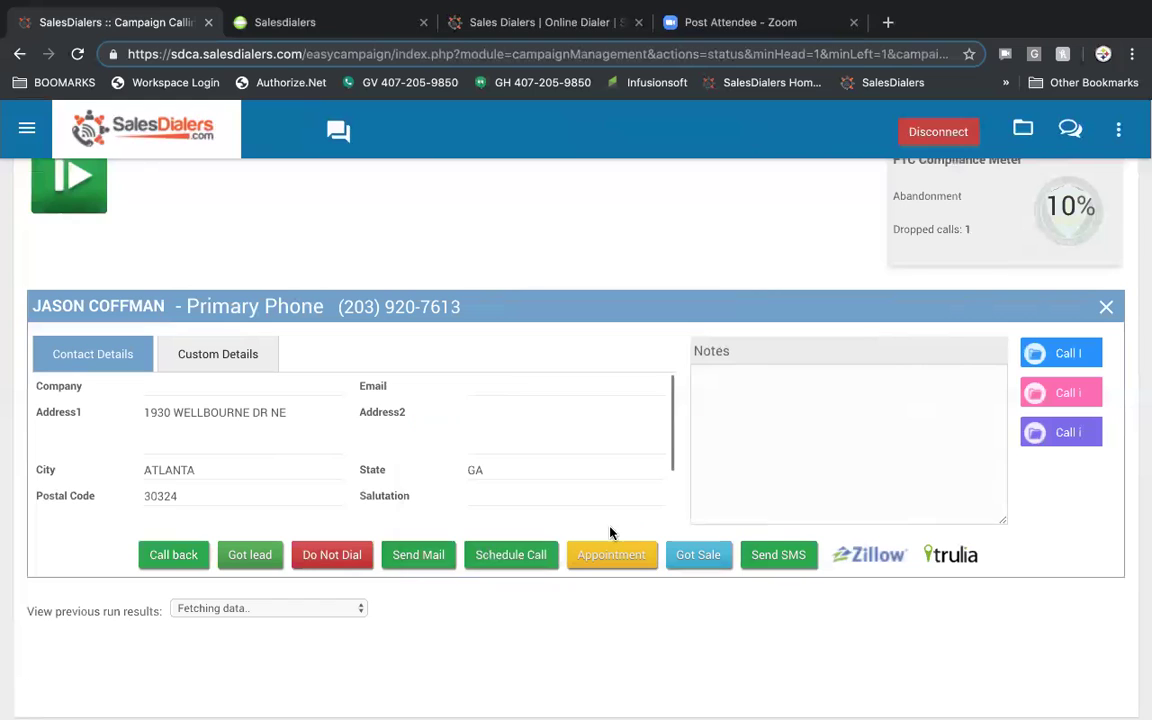
# - Start a callback, an appointment and a sale for the contact, cancelling each unsaved
pyautogui.click(519, 564)
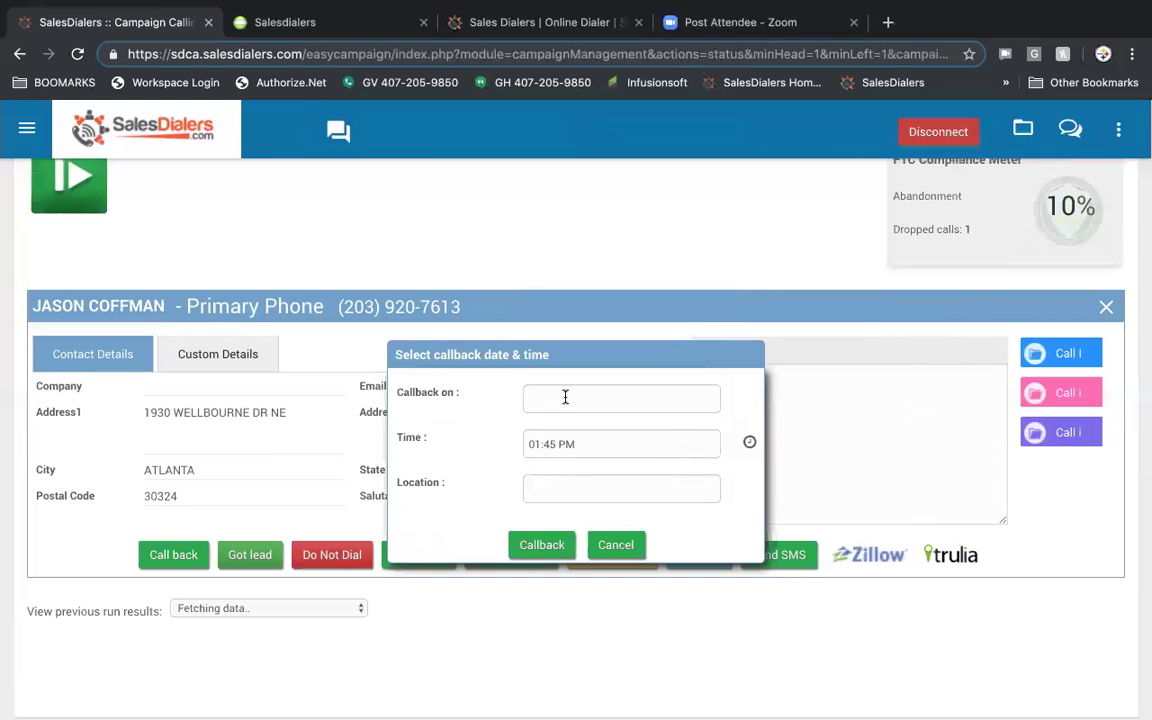
pyautogui.click(607, 440)
pyautogui.click(615, 544)
pyautogui.click(606, 558)
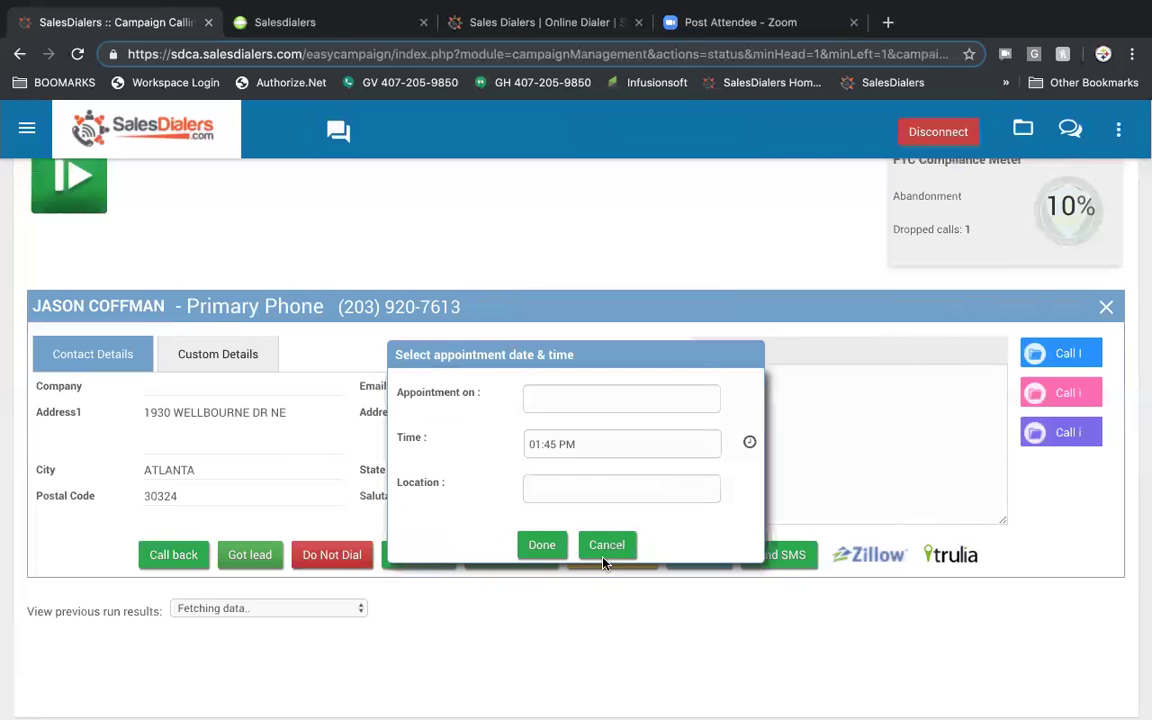
pyautogui.click(604, 402)
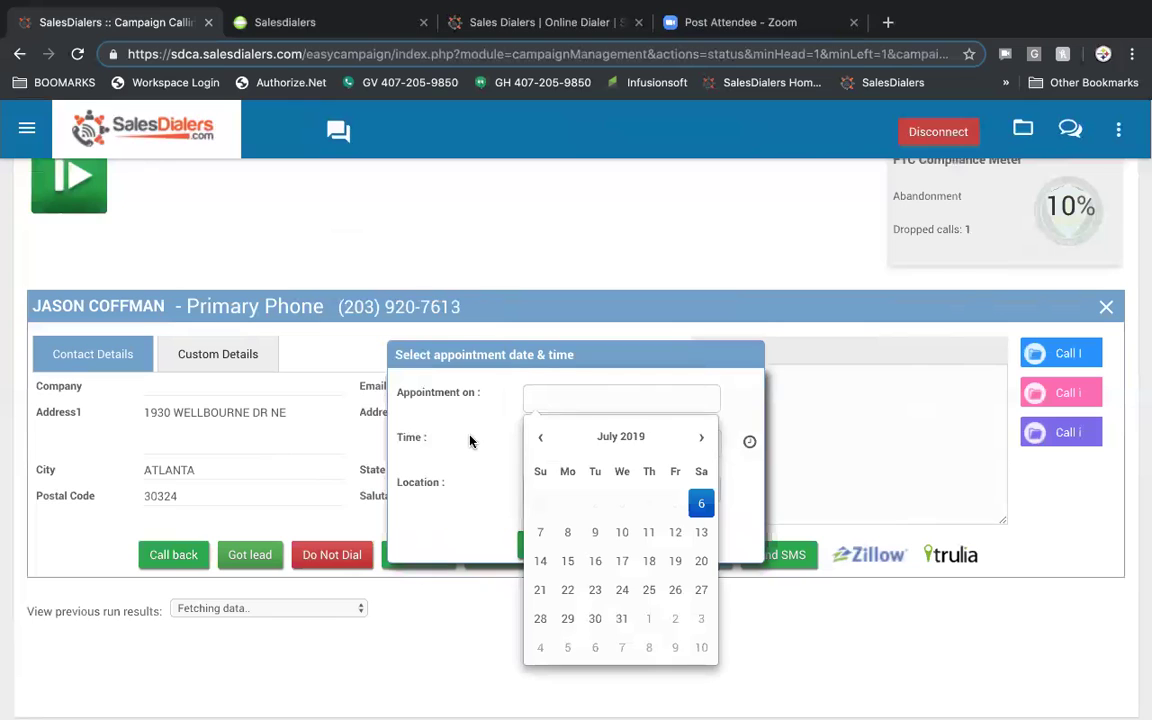
pyautogui.click(468, 440)
pyautogui.click(607, 543)
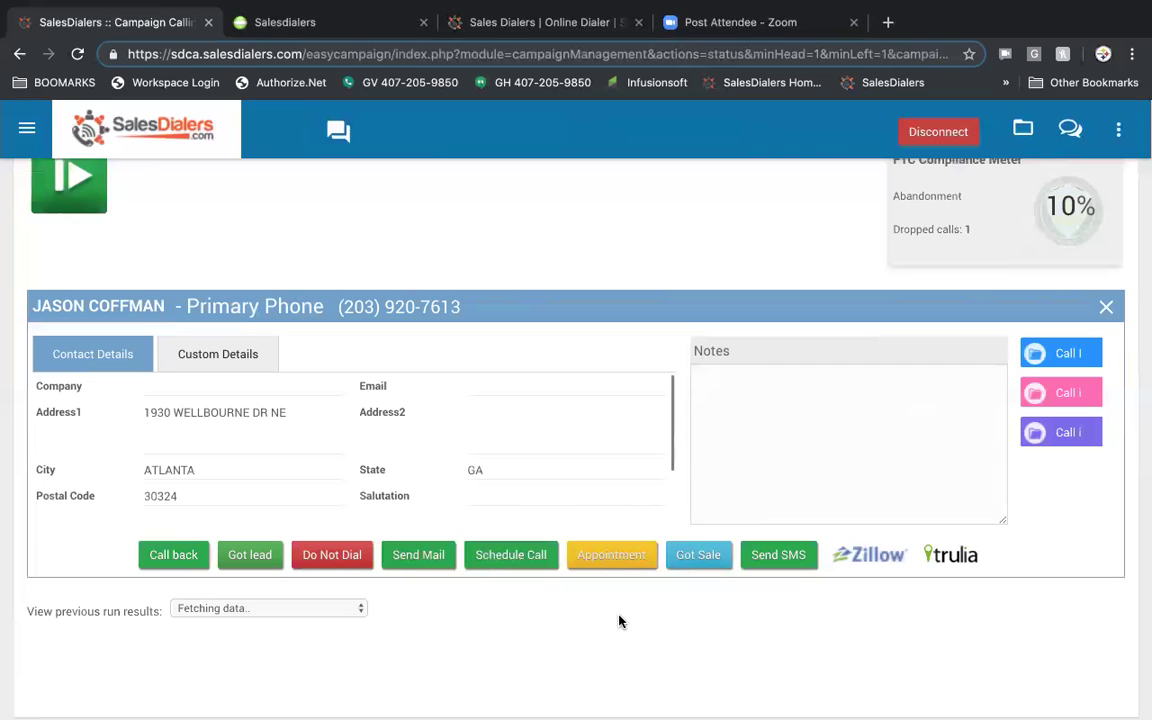
pyautogui.click(700, 565)
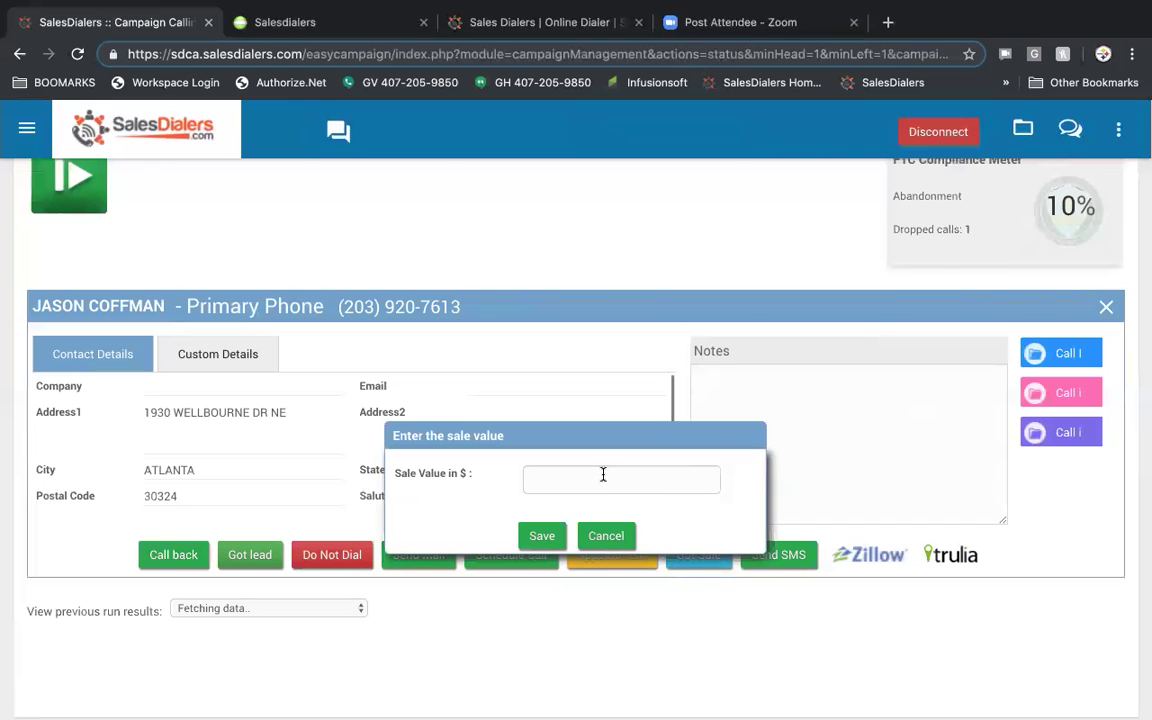
pyautogui.click(606, 536)
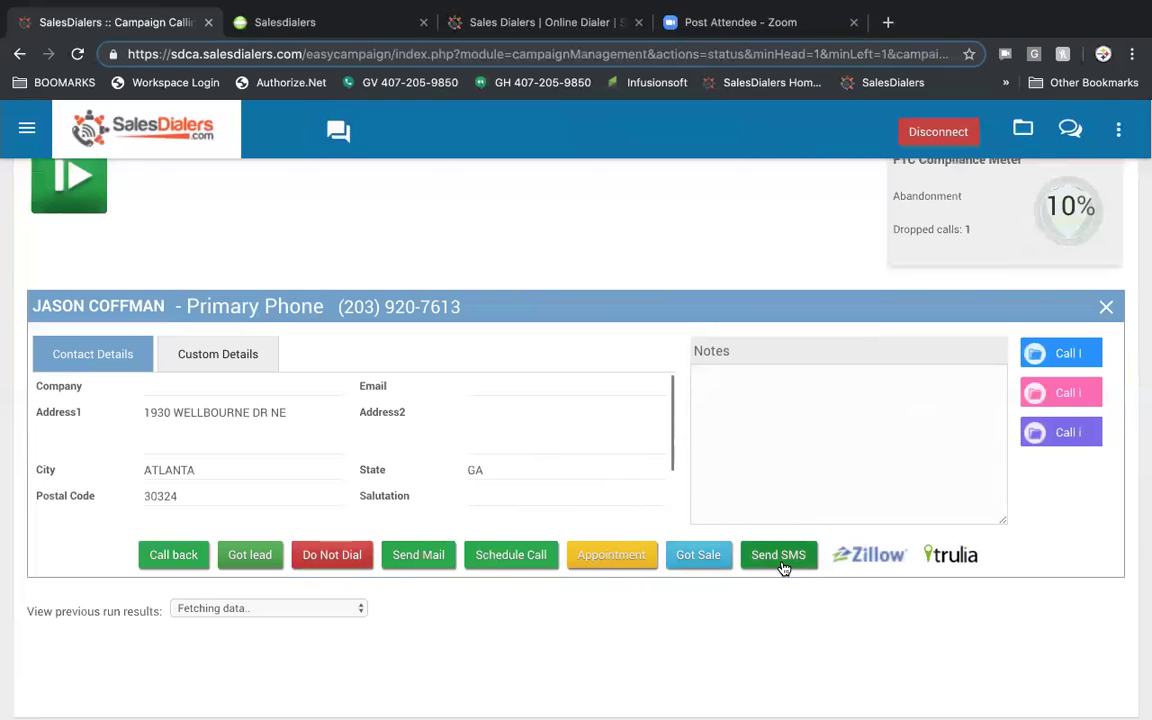
# - View the contact's Zillow listing ($545,893 Zestimate, 2 beds, 2 baths), then return to SalesDialers
pyautogui.click(868, 563)
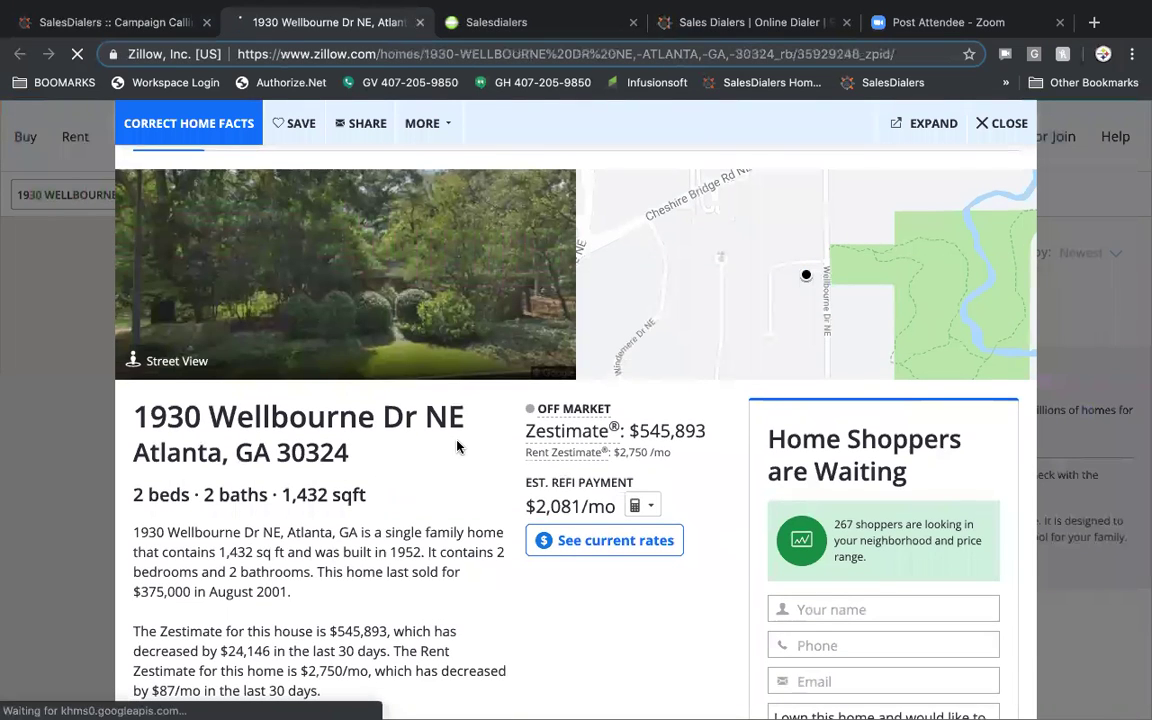
pyautogui.scroll(-3, 457, 446)
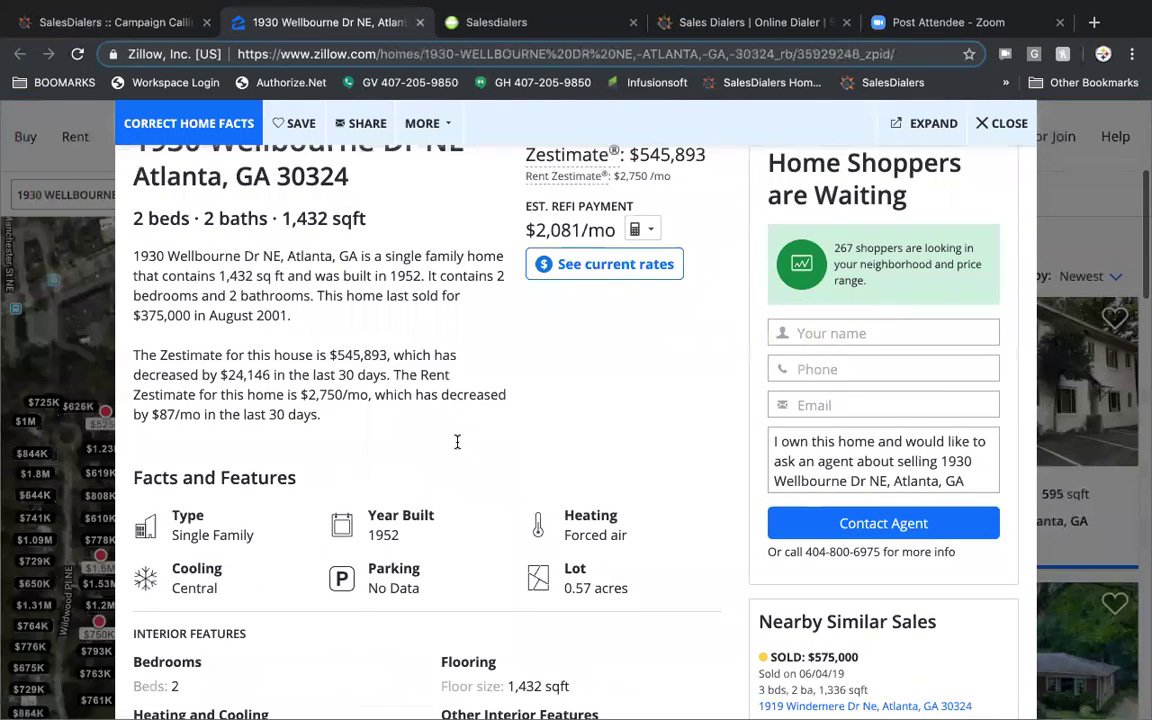
pyautogui.scroll(4, 457, 441)
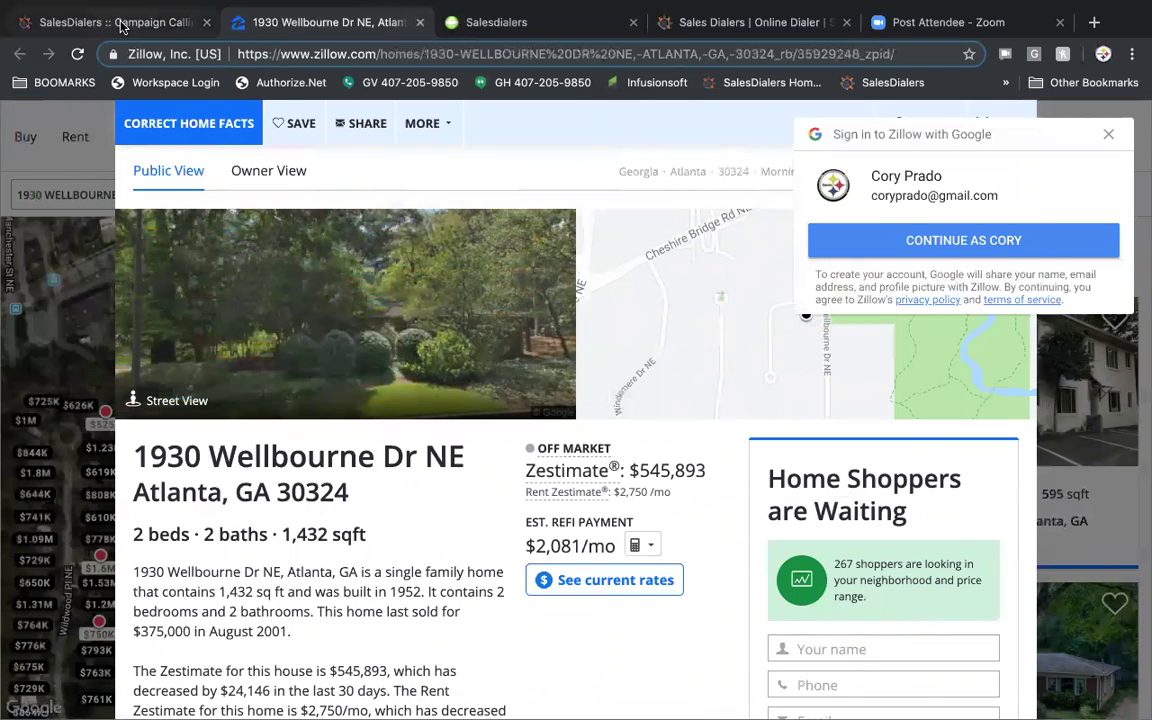
pyautogui.hotkey('ctrl', '1')
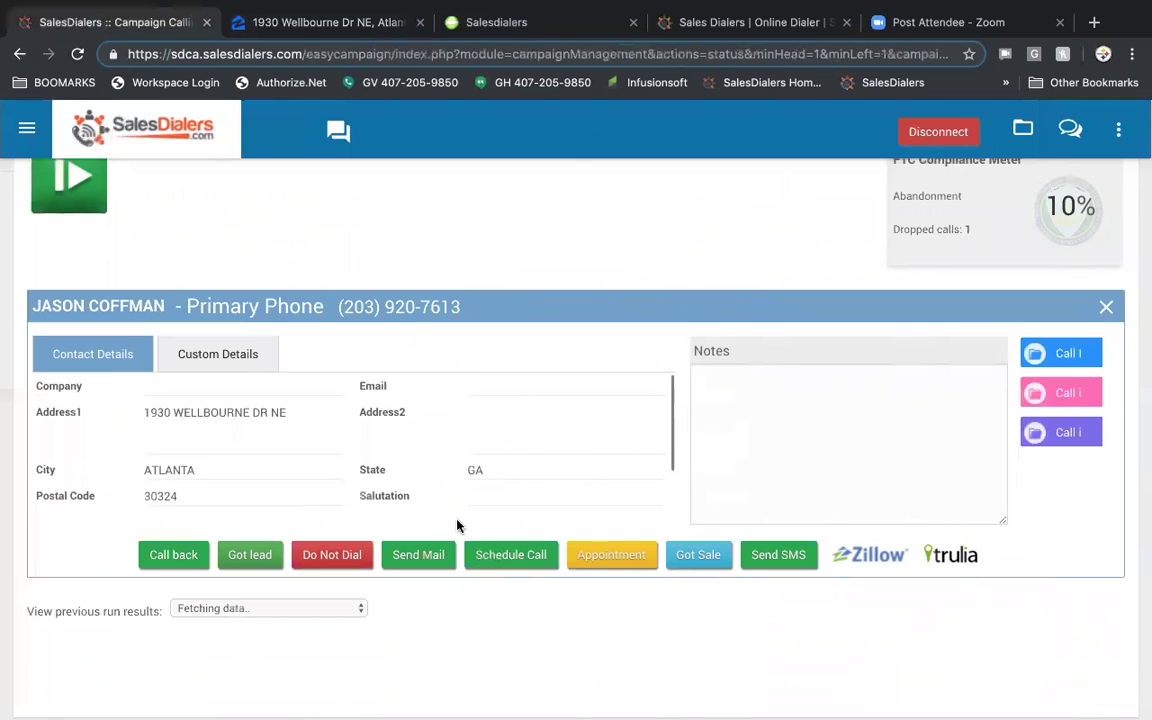
# - Save the contact as a Hot lead and open the sidebar navigation menu
pyautogui.scroll(2, 231, 437)
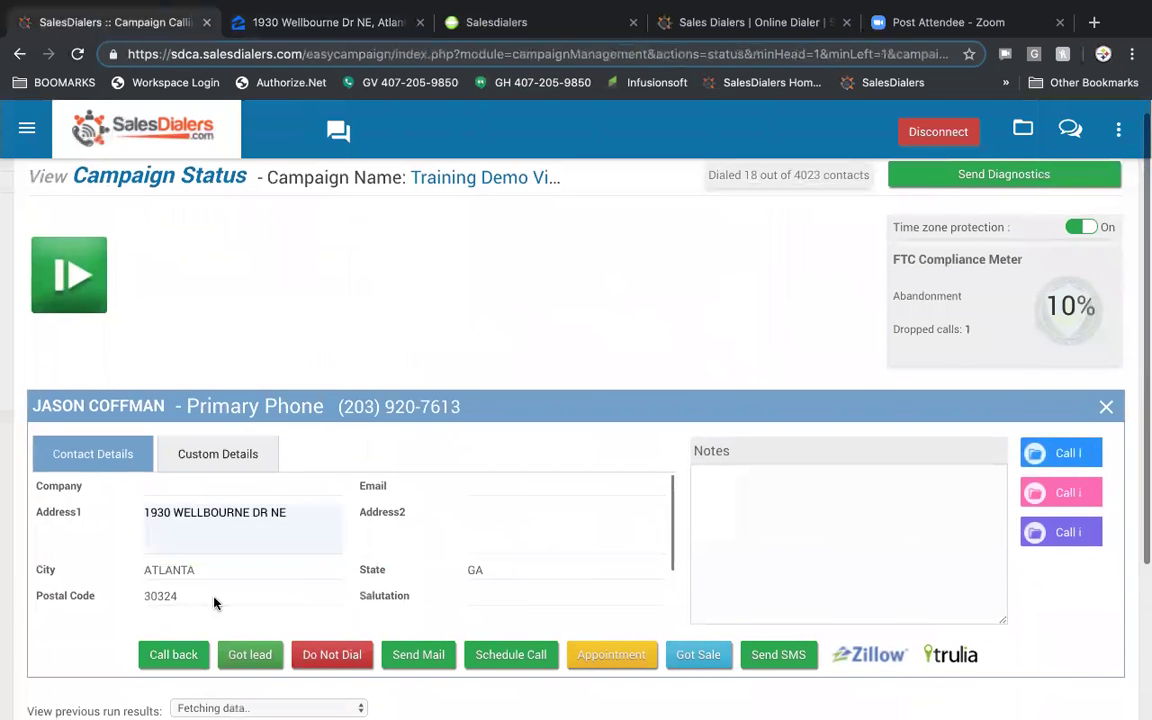
pyautogui.click(248, 656)
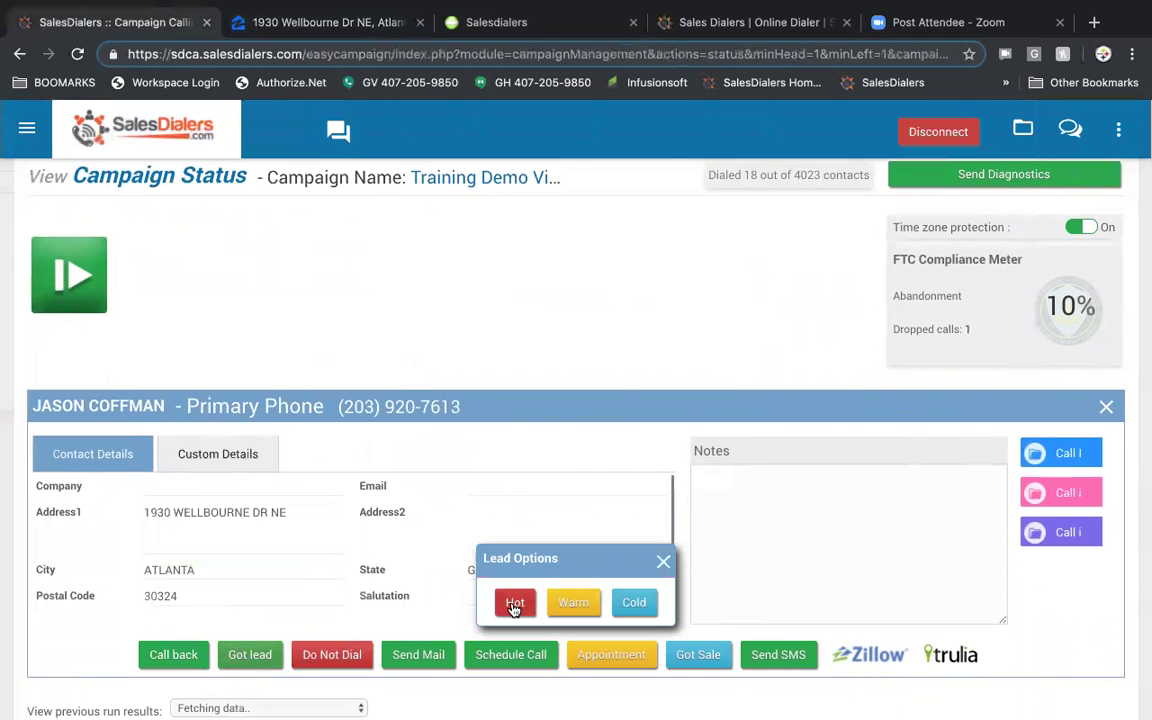
pyautogui.click(514, 603)
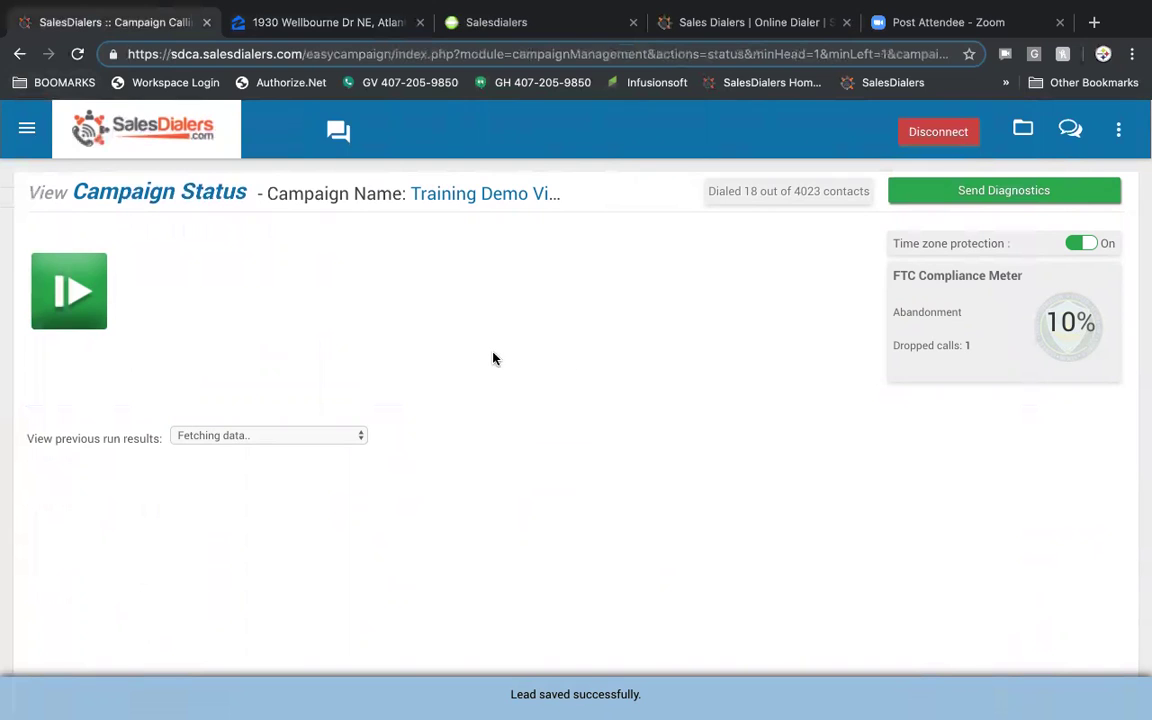
pyautogui.click(27, 127)
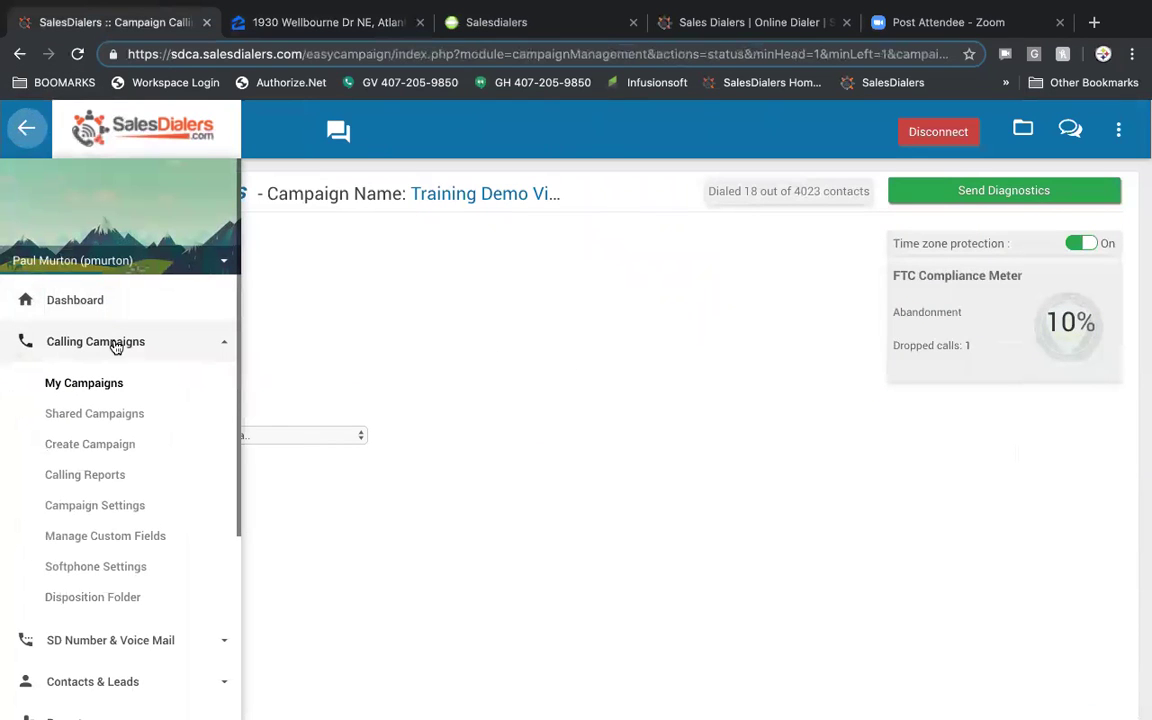
# - Browse the Shared Campaigns list, then go to Calling Reports showing Outbound Calls for July 6, 2019
pyautogui.click(108, 416)
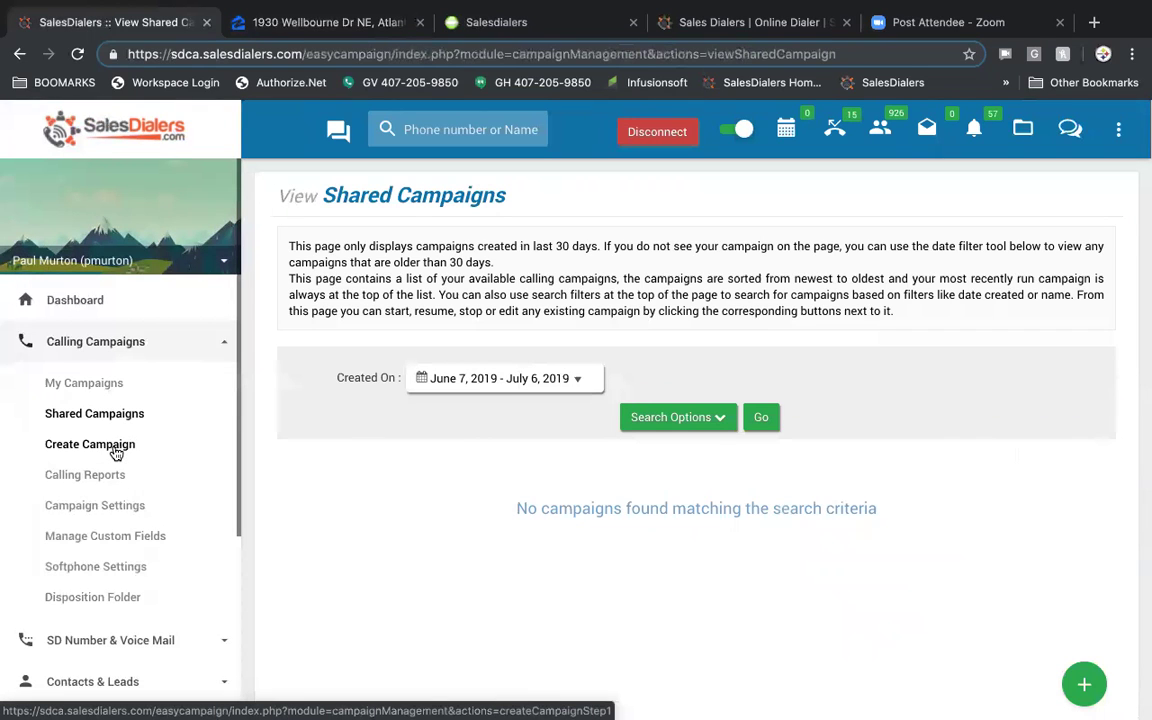
pyautogui.click(106, 479)
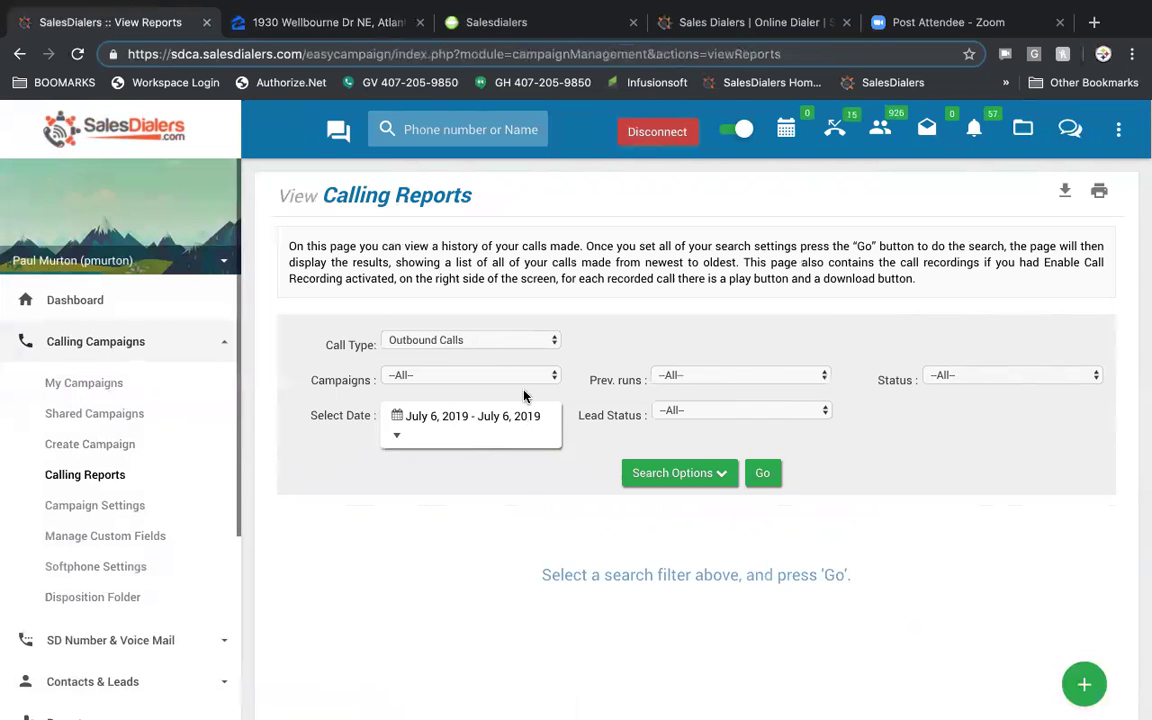
pyautogui.click(544, 343)
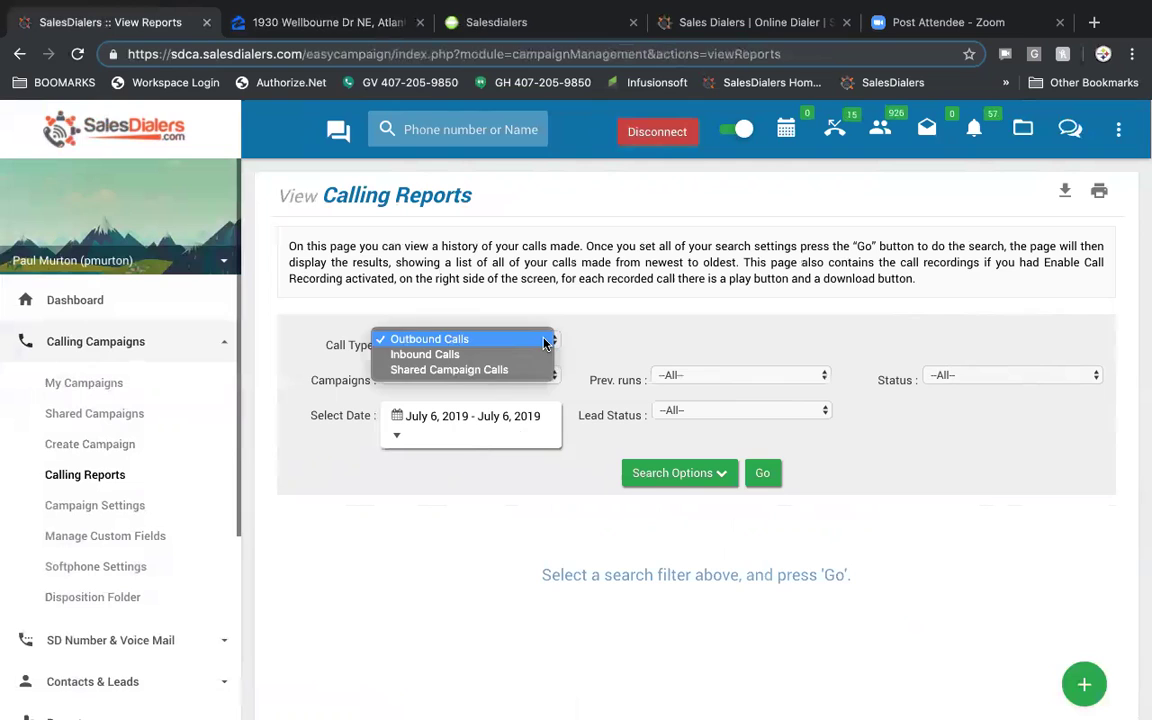
pyautogui.click(544, 341)
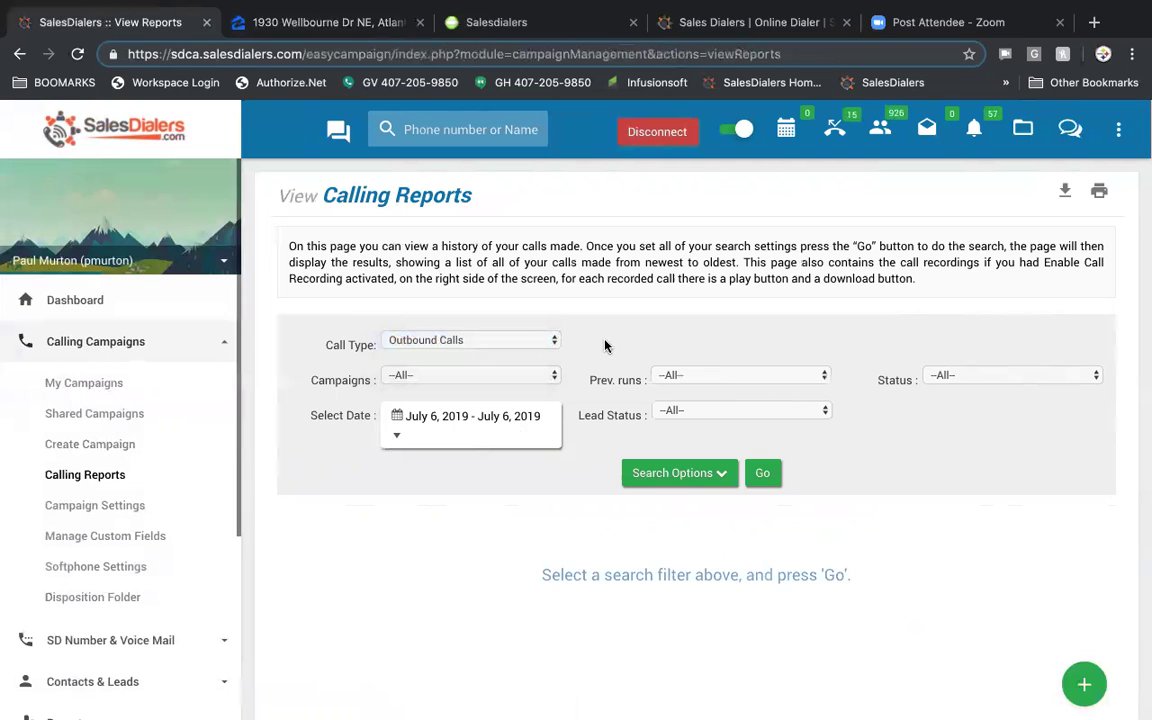
pyautogui.click(522, 420)
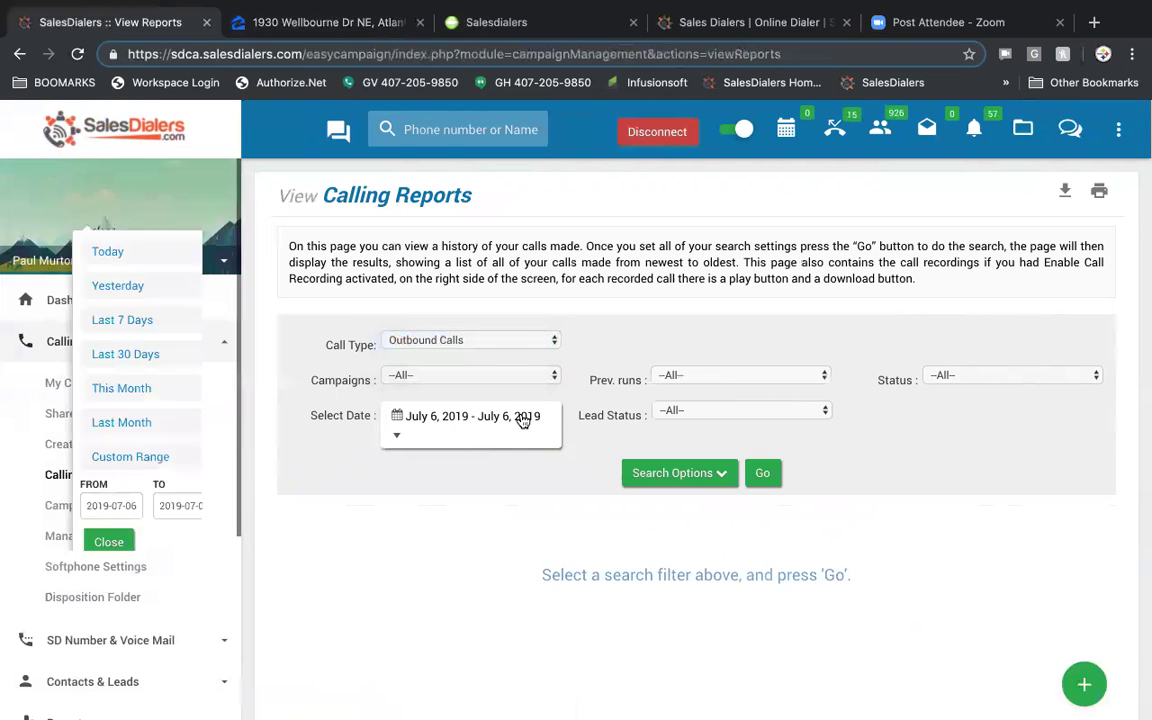
pyautogui.click(472, 578)
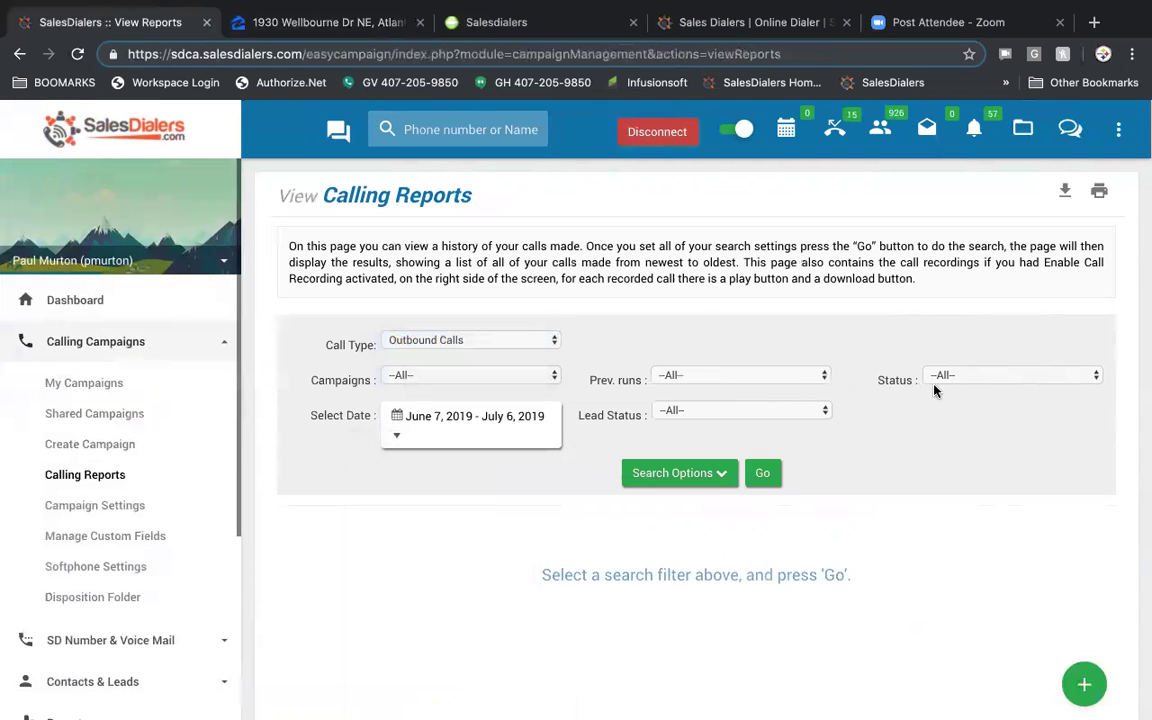
pyautogui.click(969, 380)
pyautogui.click(969, 380)
pyautogui.click(763, 476)
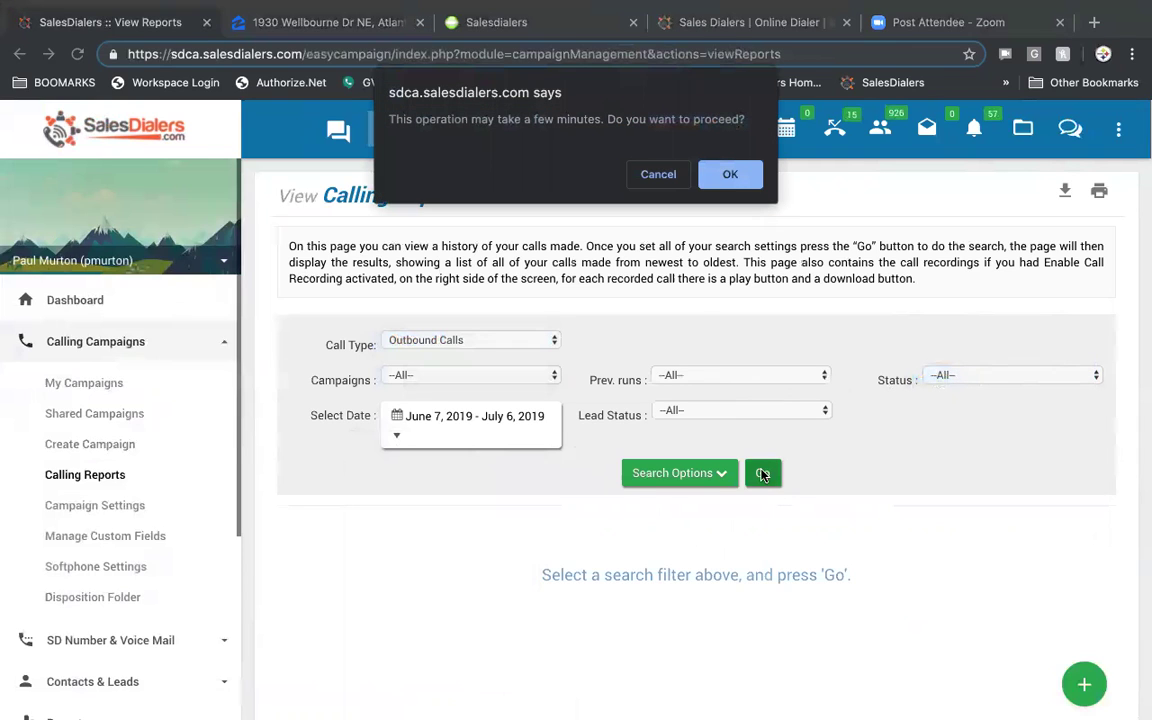
pyautogui.click(731, 176)
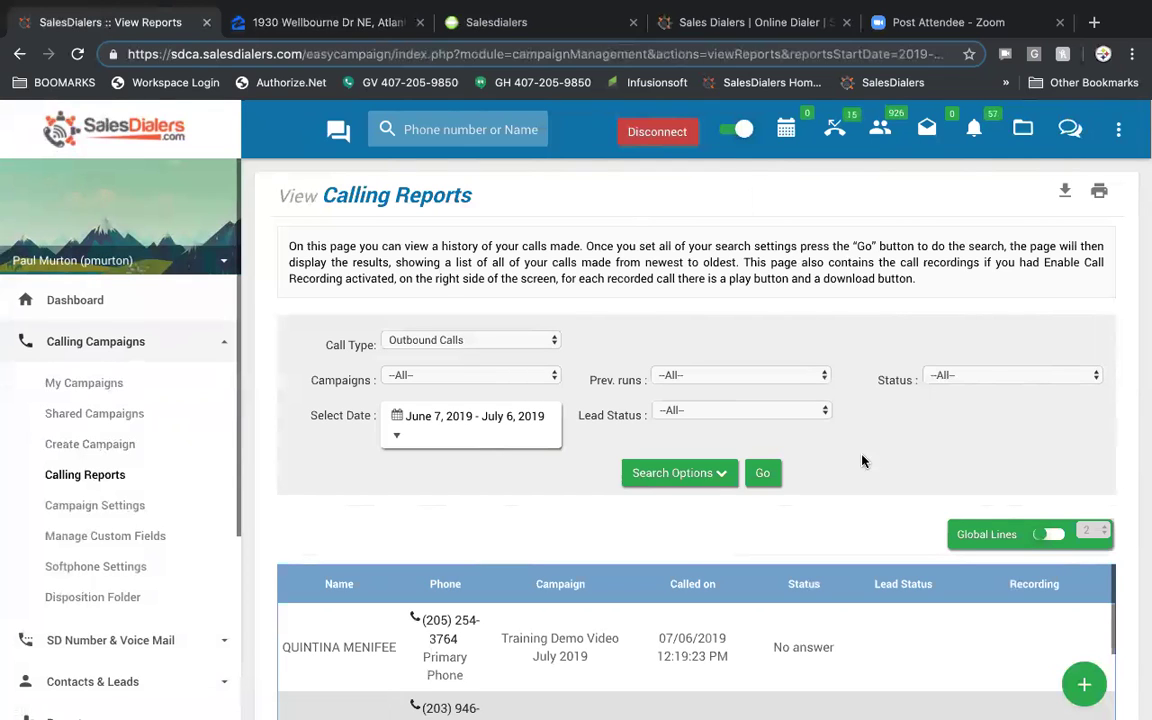
pyautogui.scroll(-2, 864, 461)
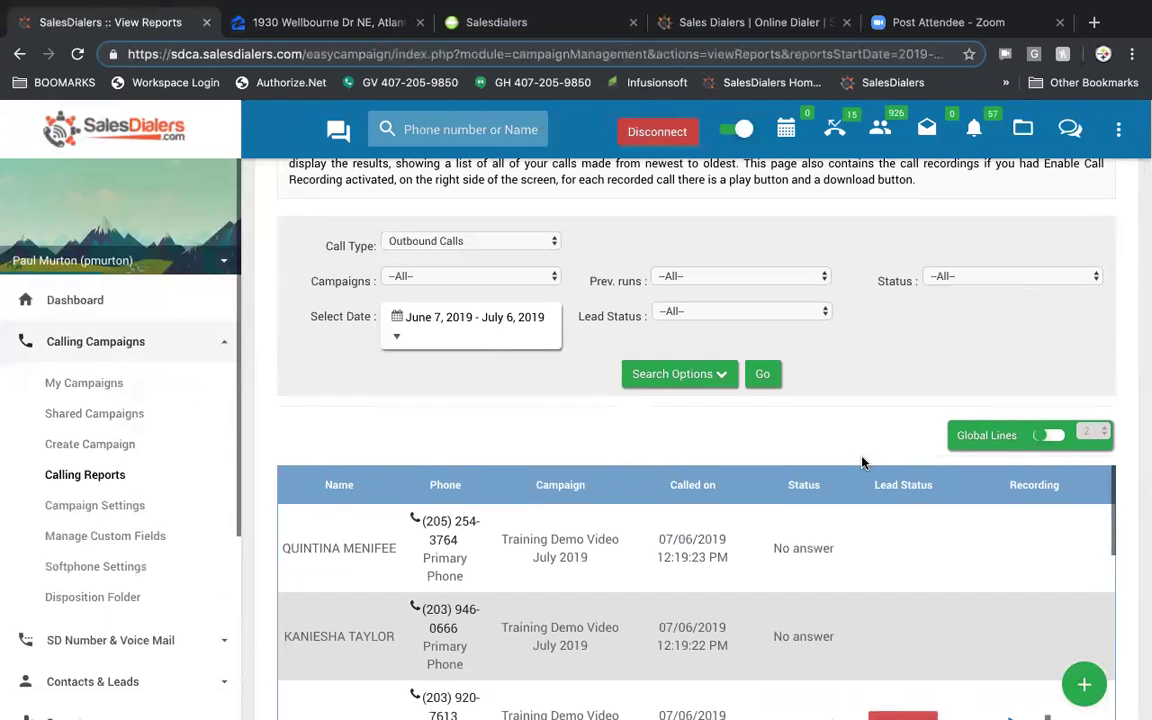
pyautogui.scroll(-4, 864, 462)
pyautogui.scroll(-3, 861, 463)
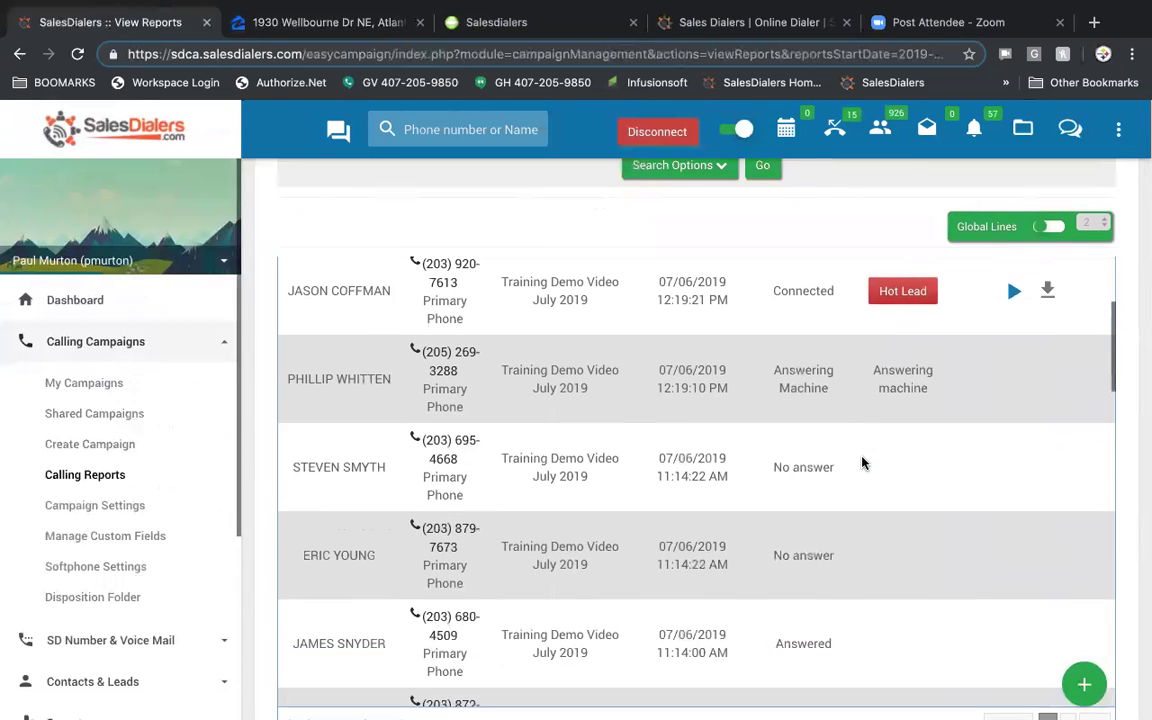
pyautogui.scroll(1, 861, 463)
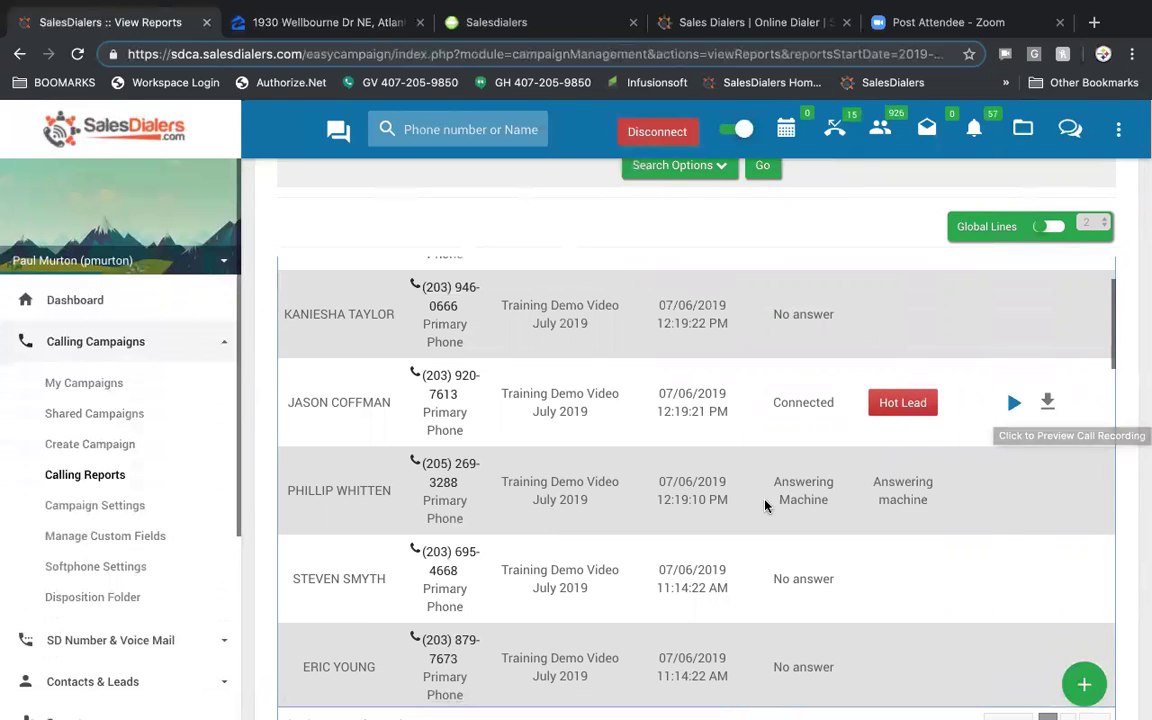
pyautogui.scroll(2, 765, 505)
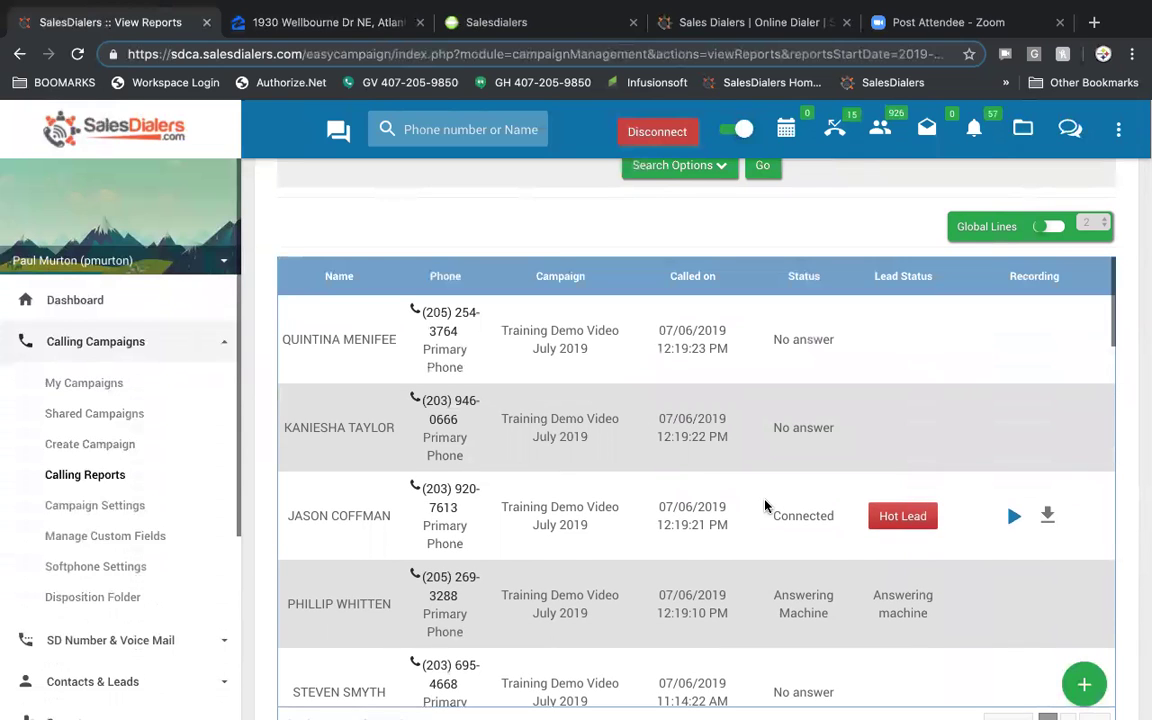
# - Start a new campaign setting and name it demo456
pyautogui.click(128, 509)
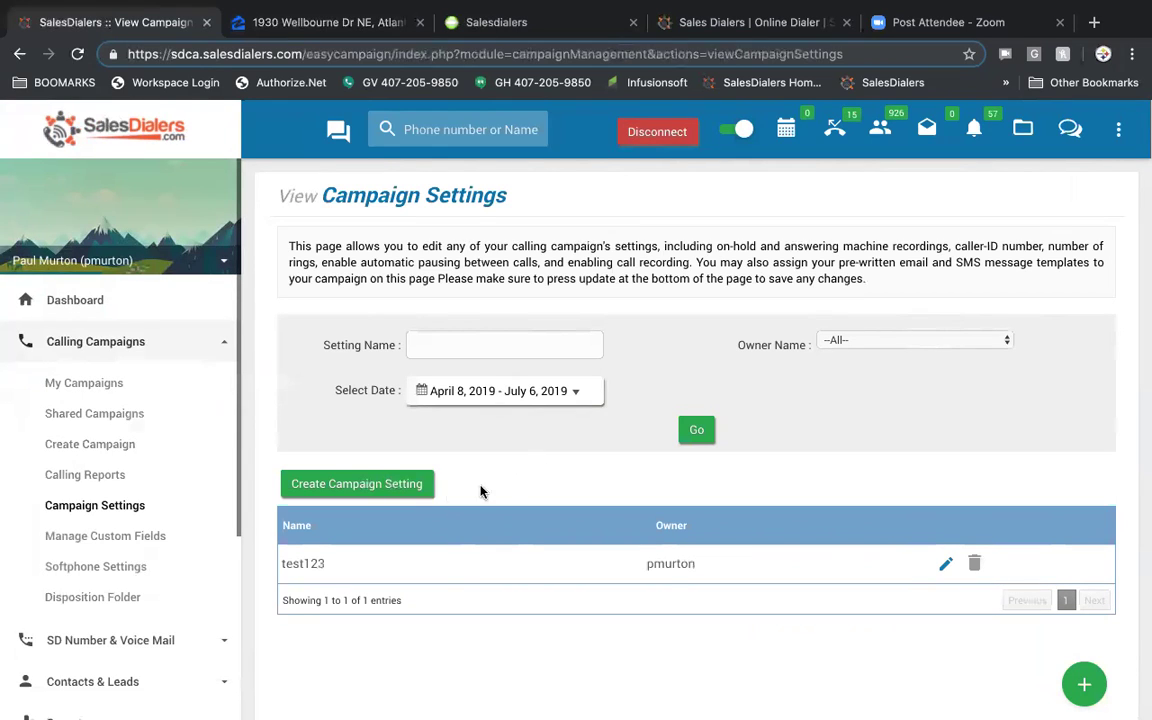
pyautogui.click(380, 485)
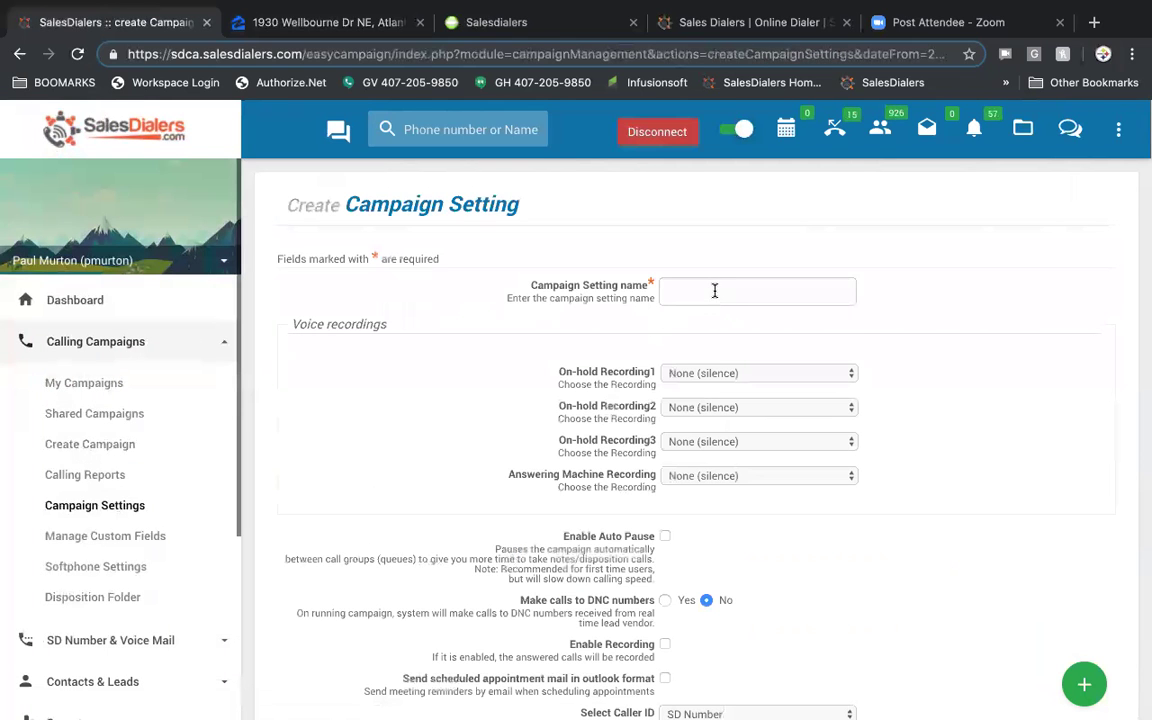
pyautogui.click(715, 291)
pyautogui.write('demo456')
# - Keep the default options and create the demo456 campaign setting
pyautogui.scroll(-3, 981, 381)
pyautogui.scroll(-1, 981, 381)
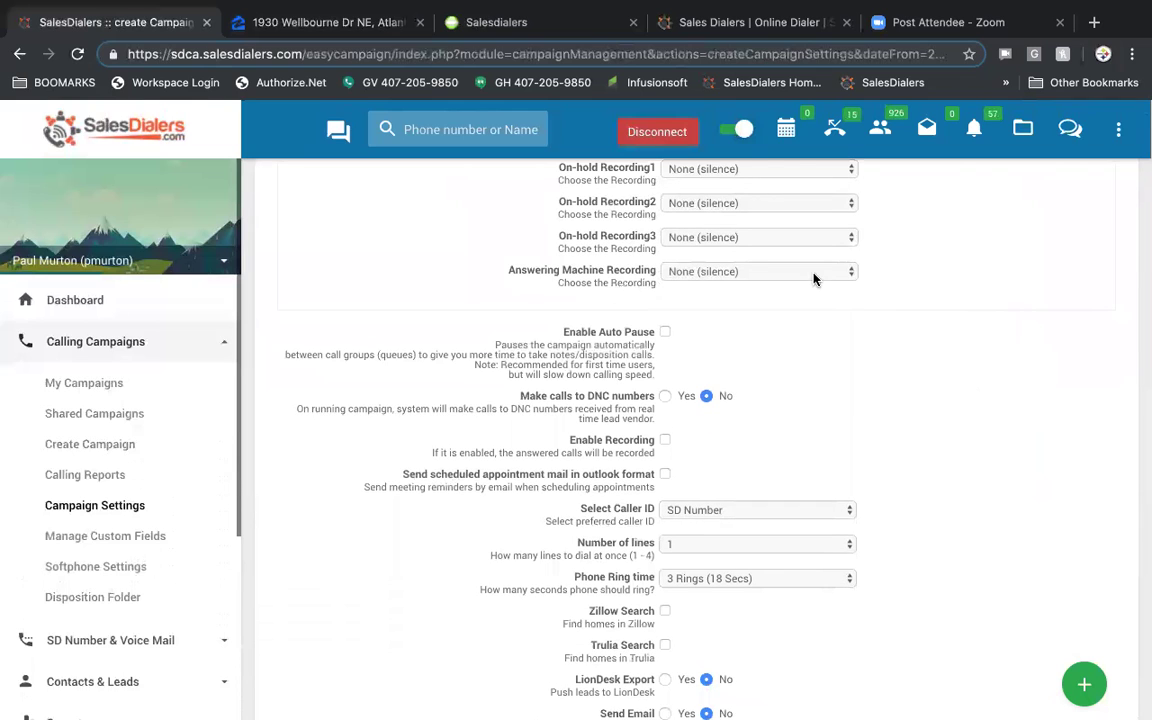
pyautogui.scroll(-2, 894, 375)
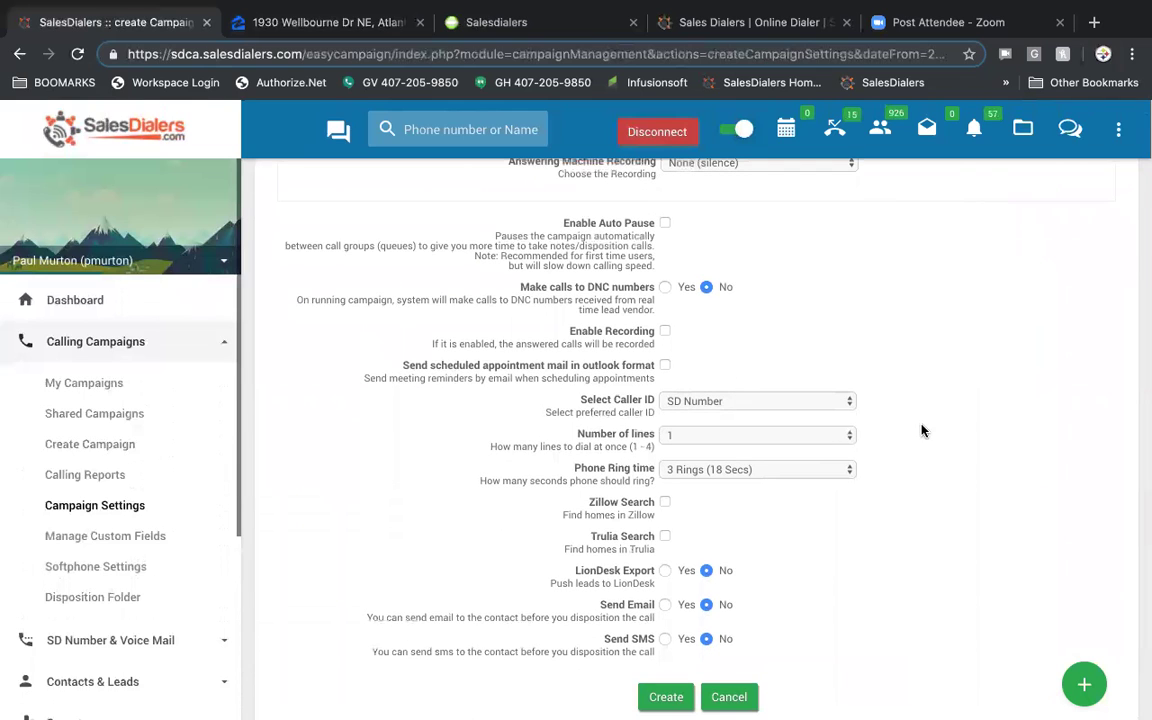
pyautogui.scroll(-1, 922, 430)
pyautogui.scroll(-1, 922, 430)
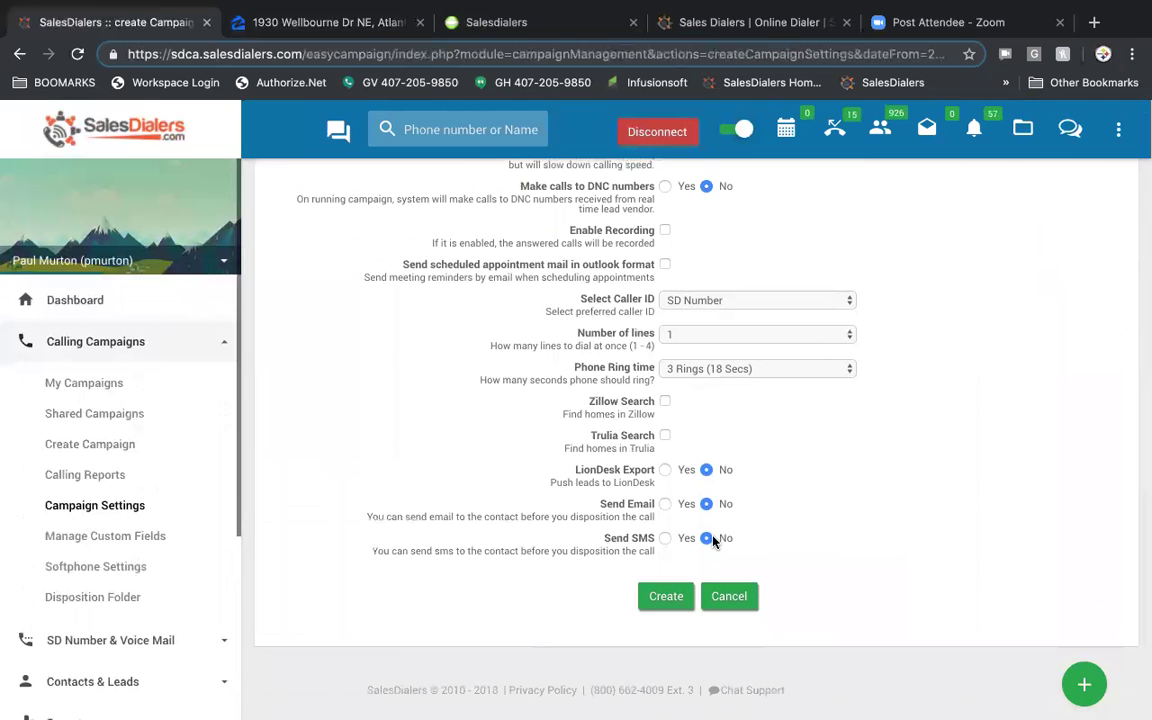
pyautogui.scroll(-1, 815, 511)
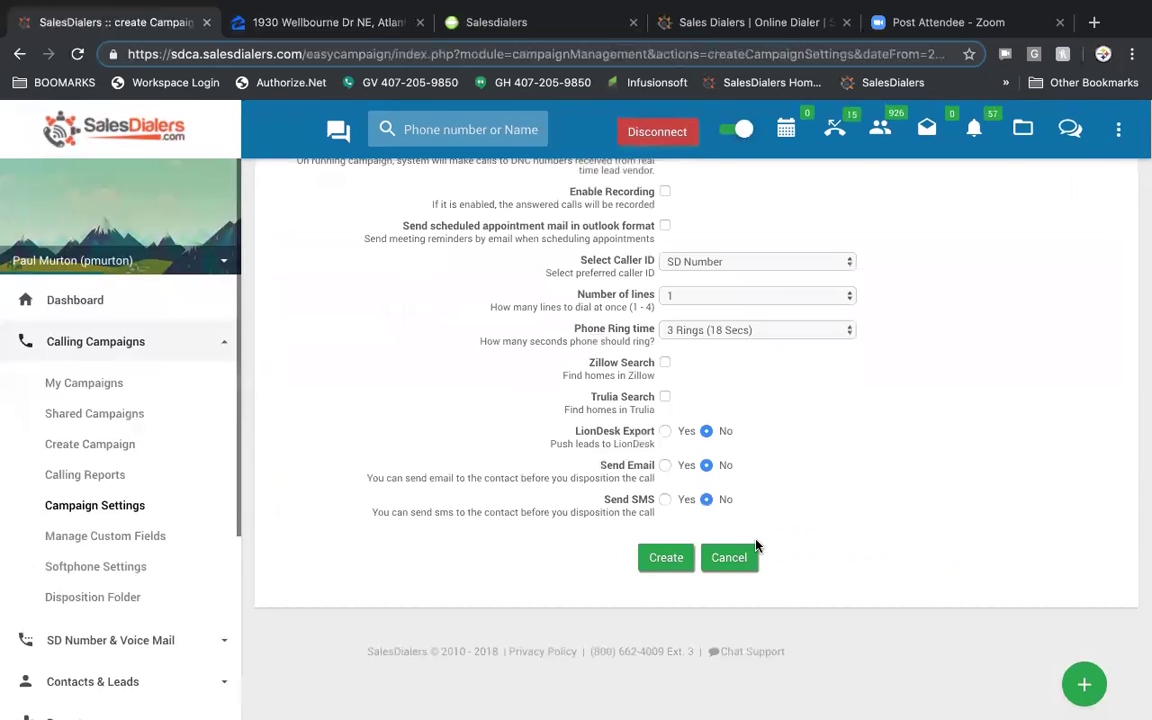
pyautogui.scroll(10, 756, 545)
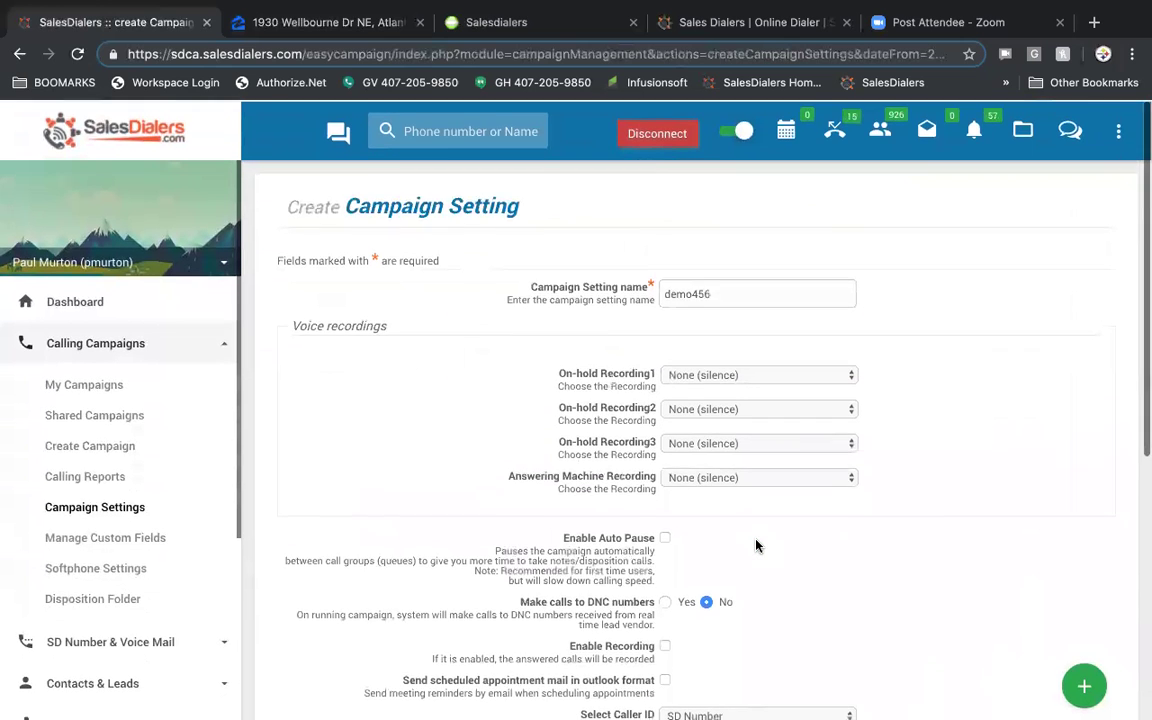
pyautogui.scroll(-10, 740, 575)
pyautogui.click(665, 558)
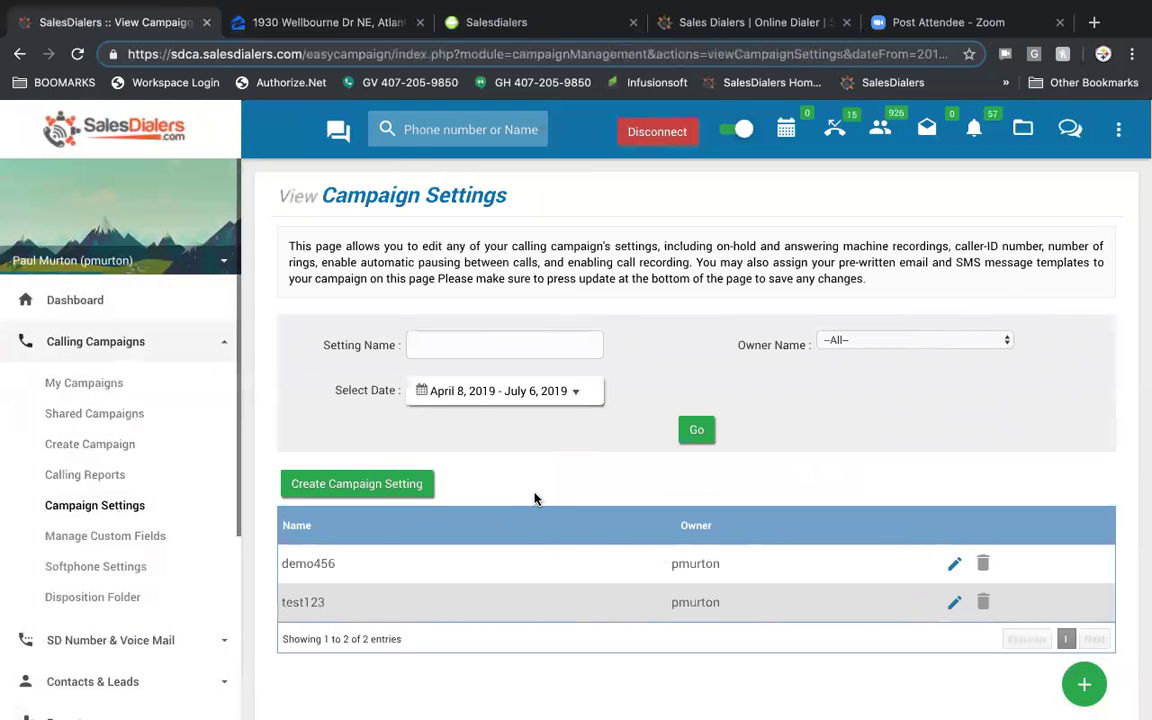
pyautogui.click(111, 540)
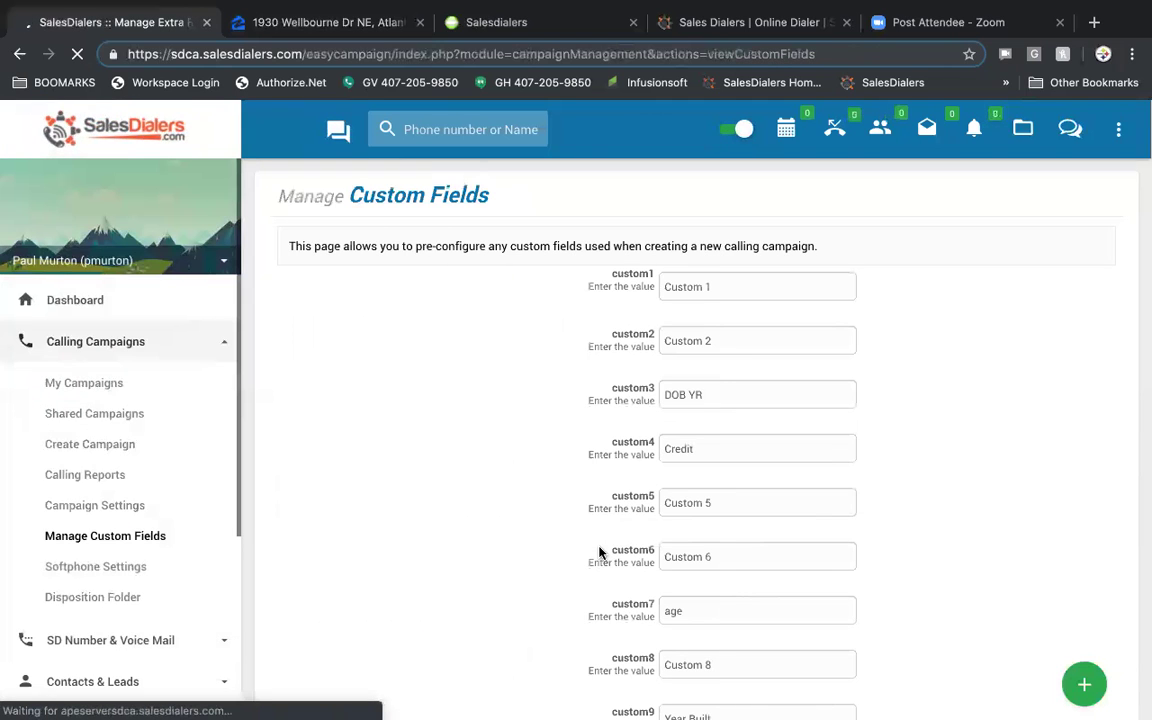
# - Replace custom14's label with 'favorite color' and update the custom fields
pyautogui.scroll(-5, 600, 553)
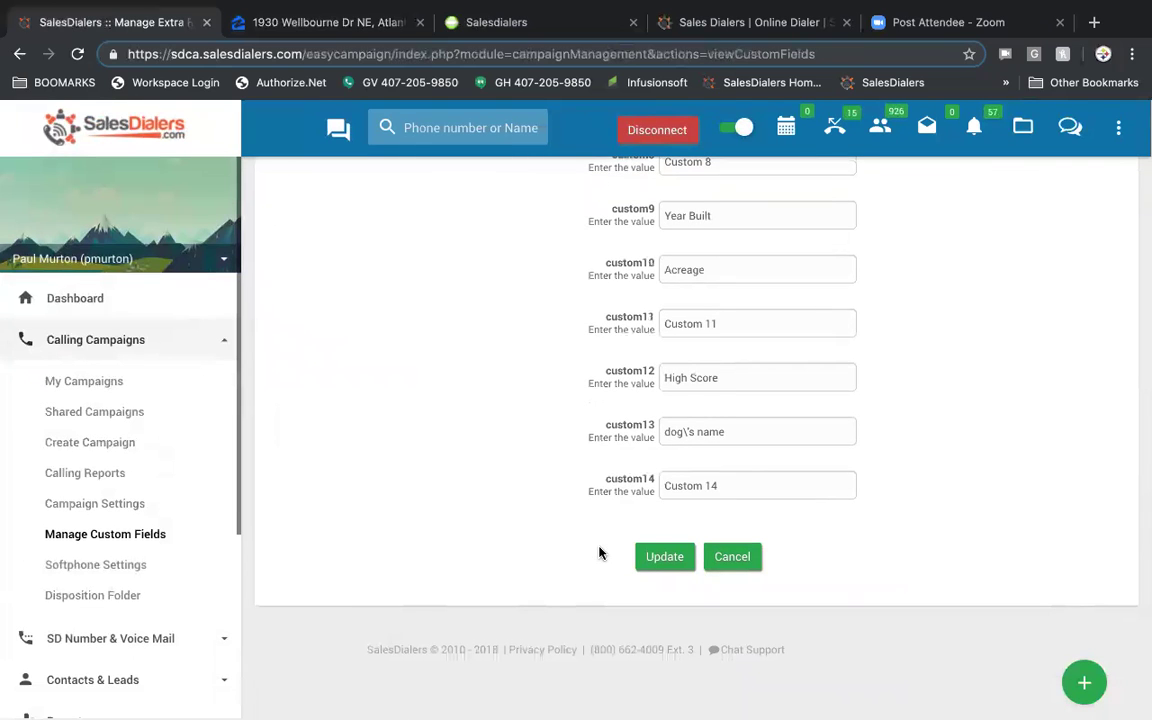
pyautogui.tripleClick(743, 485)
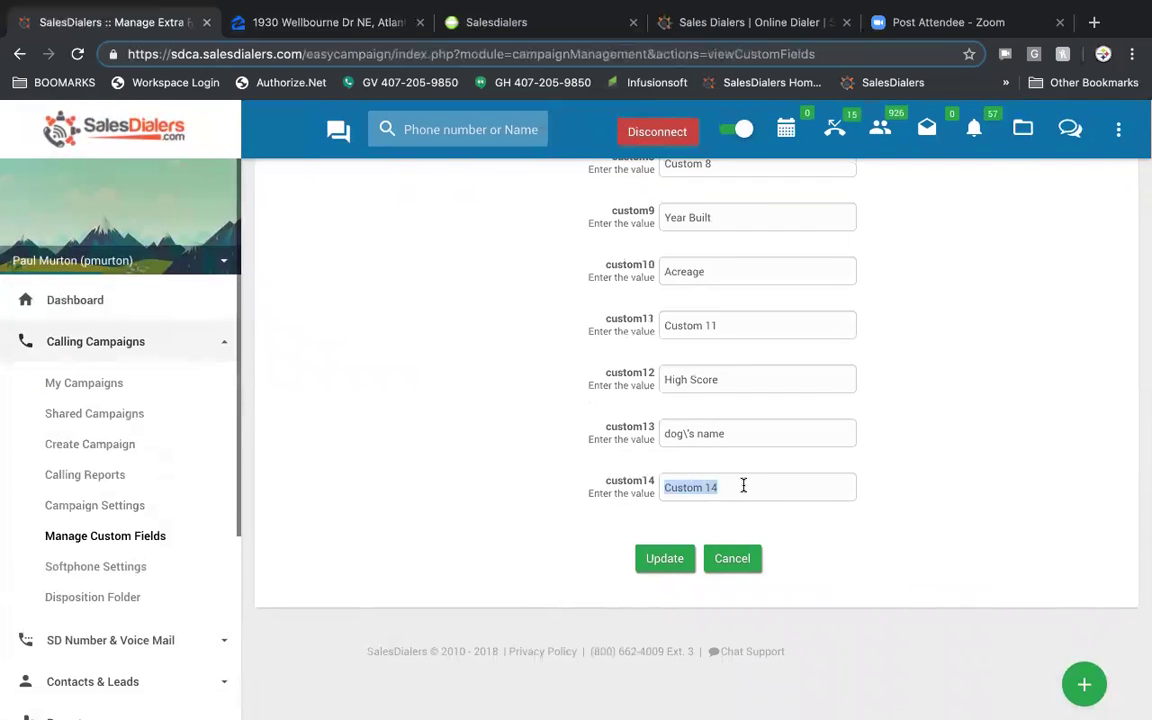
pyautogui.write('favorite color')
pyautogui.click(662, 559)
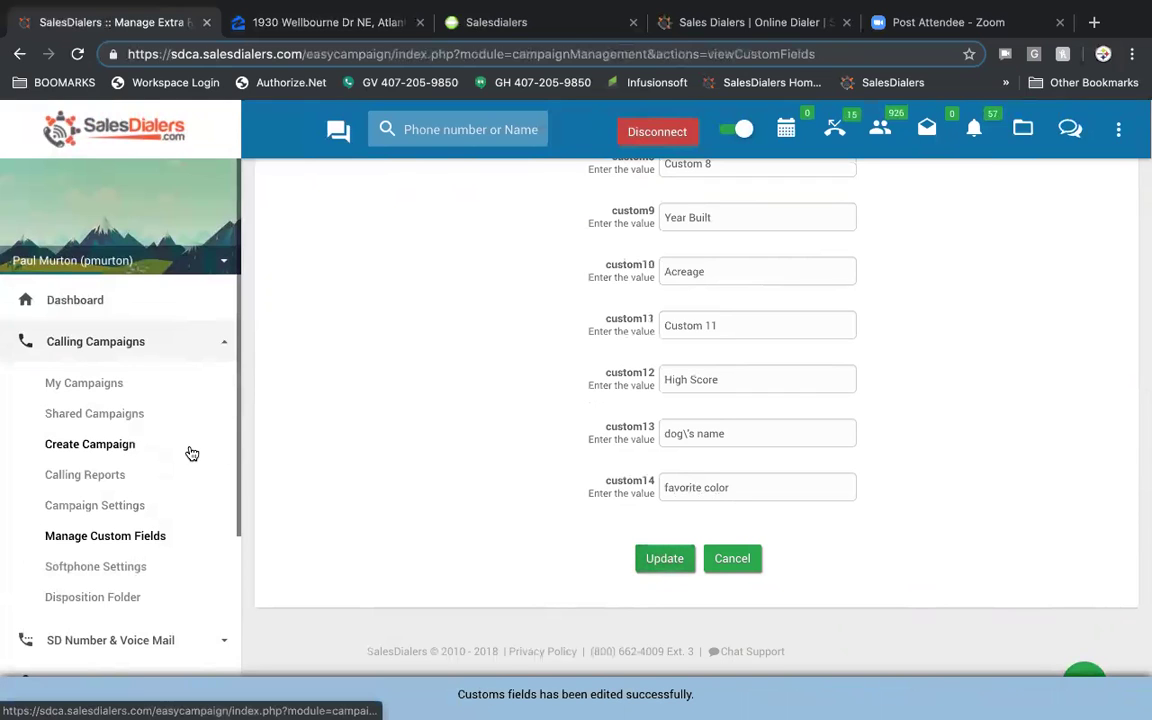
pyautogui.click(120, 569)
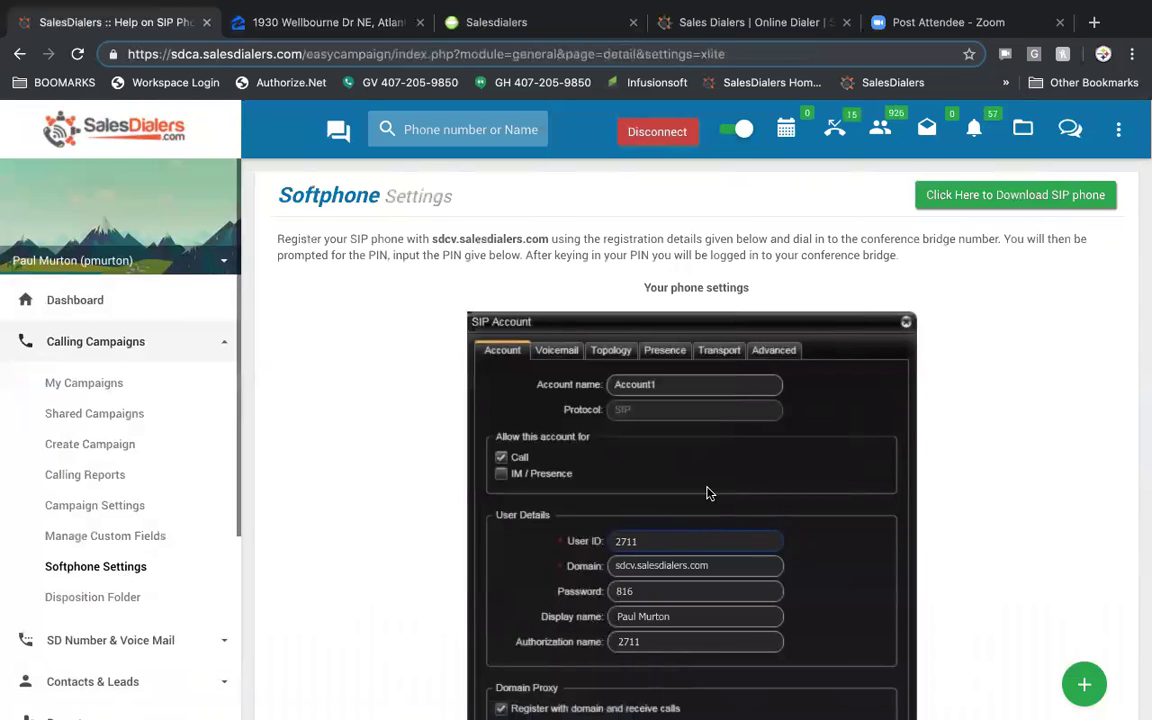
# - Review Softphone Settings, then connect and disconnect the conference bridge from its options menu
pyautogui.scroll(-4, 710, 492)
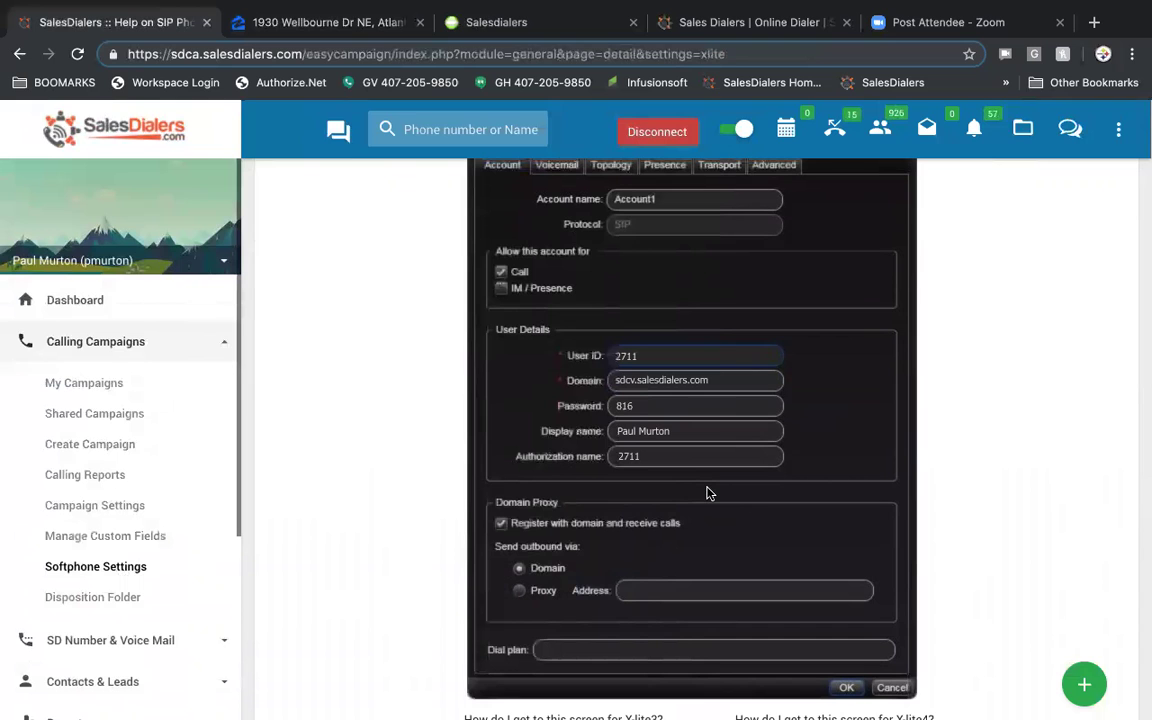
pyautogui.scroll(-5, 706, 493)
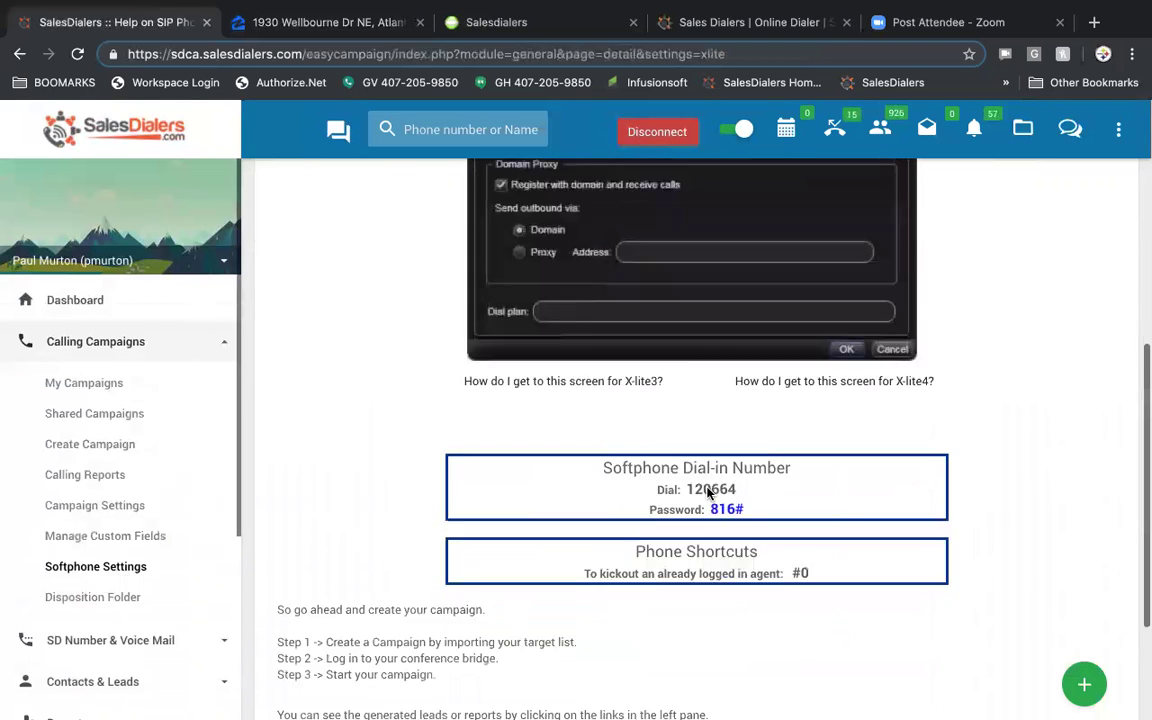
pyautogui.scroll(6, 706, 493)
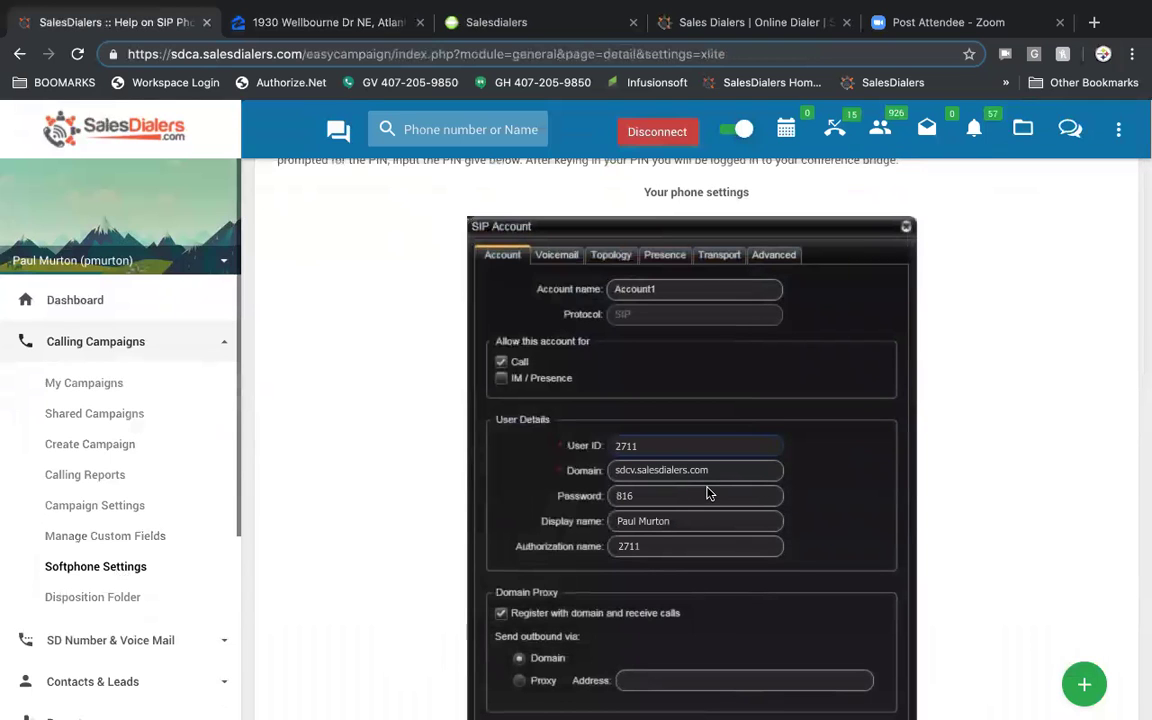
pyautogui.scroll(2, 707, 493)
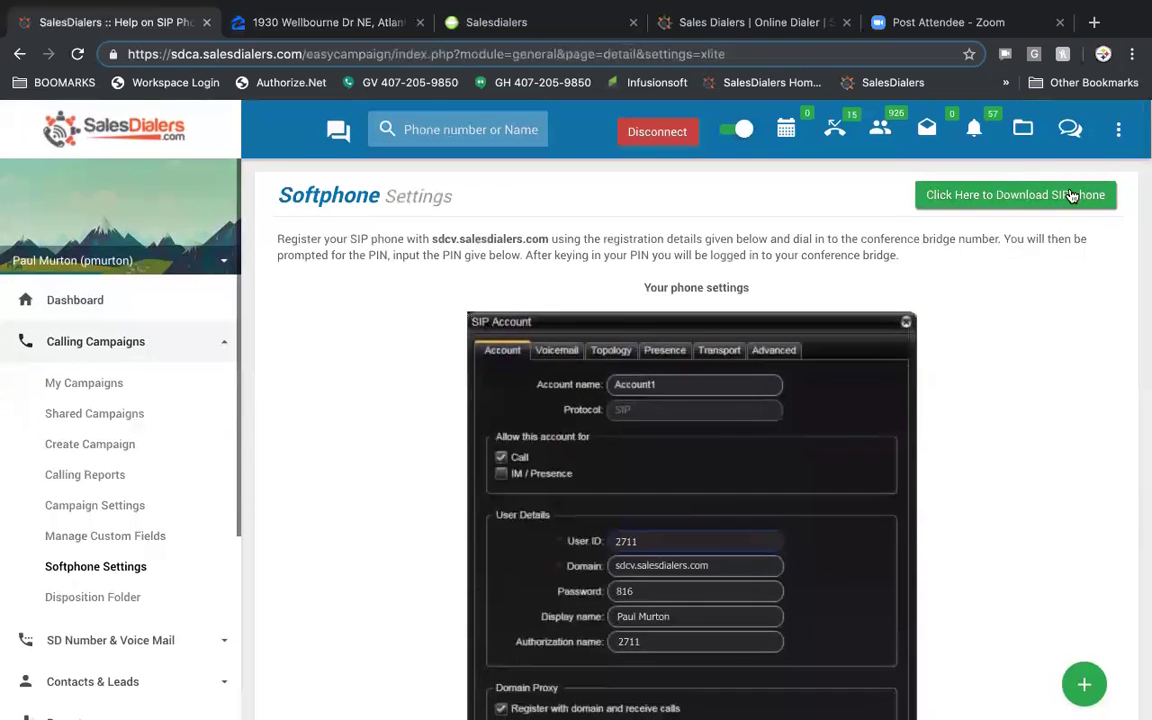
pyautogui.click(1118, 132)
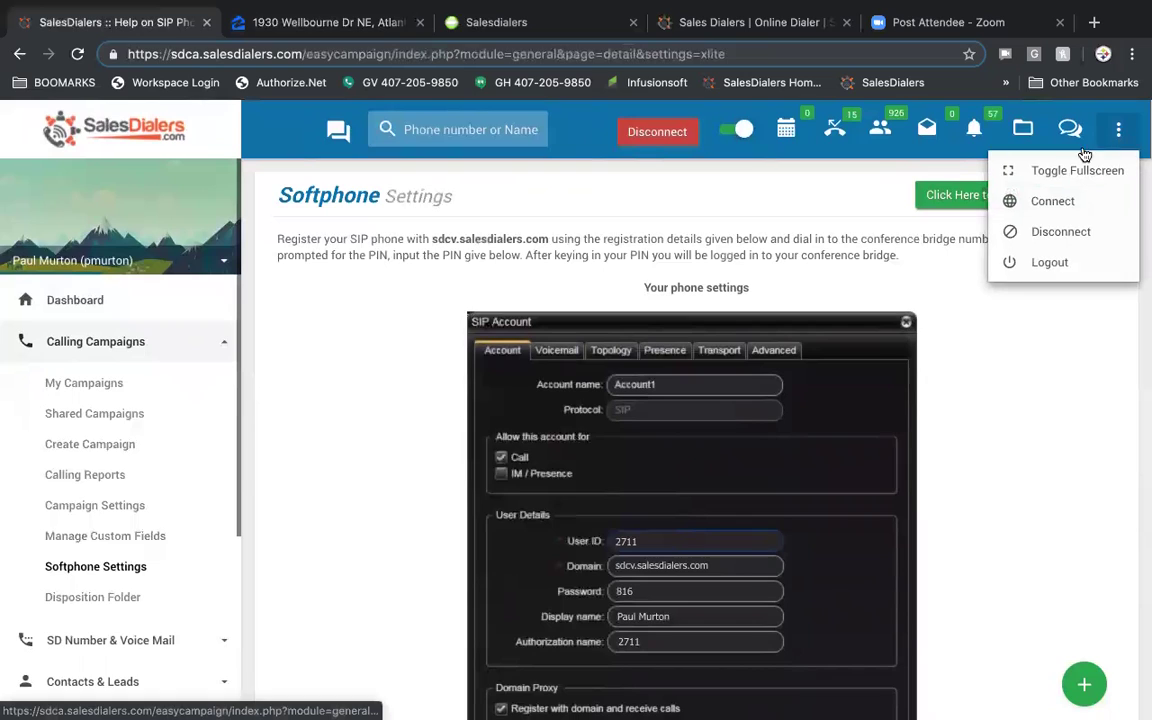
pyautogui.click(1053, 203)
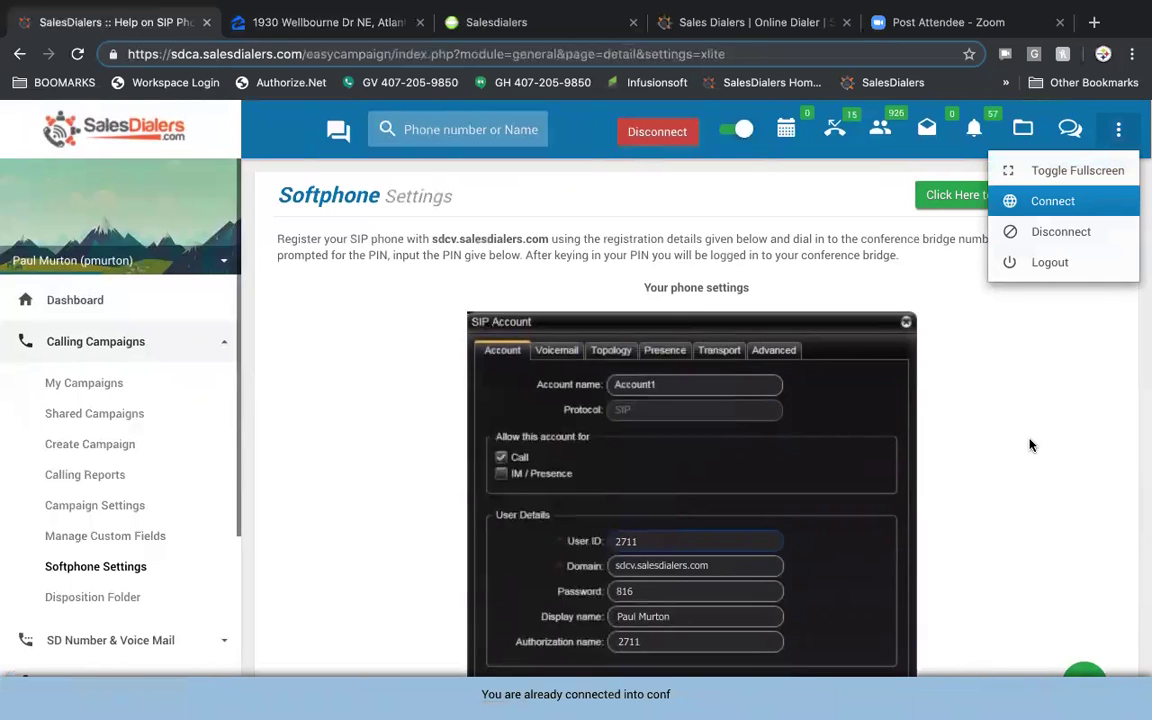
pyautogui.click(1045, 232)
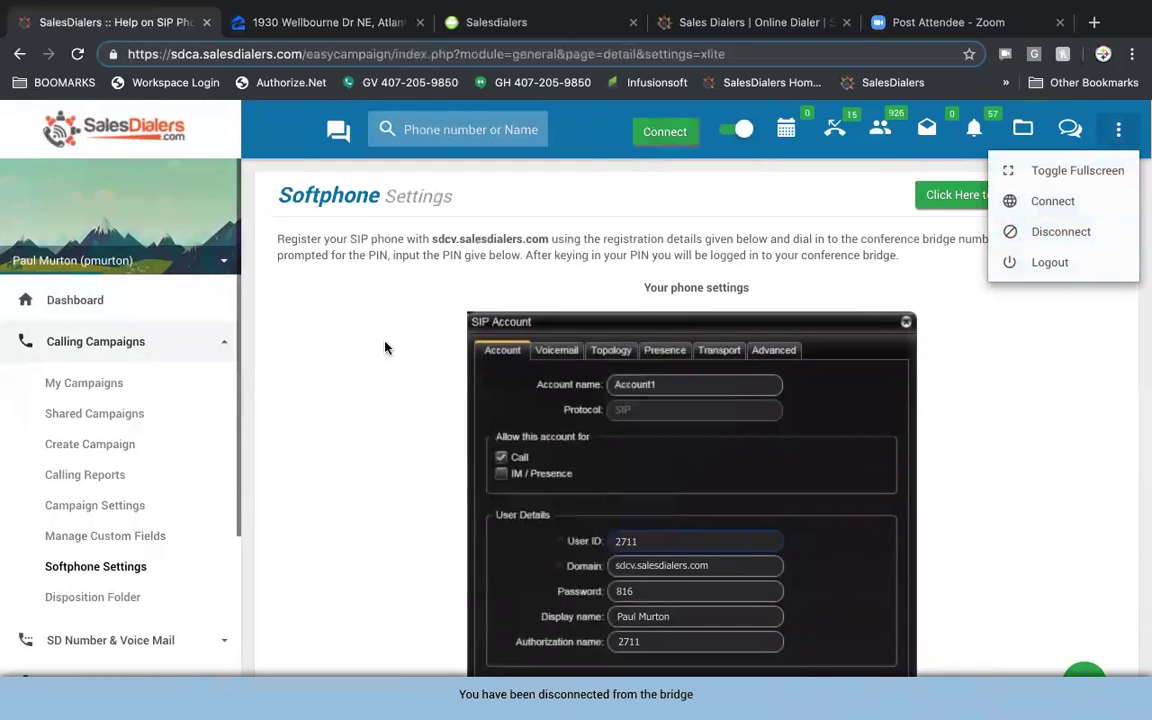
pyautogui.click(963, 476)
pyautogui.scroll(-1, 242, 489)
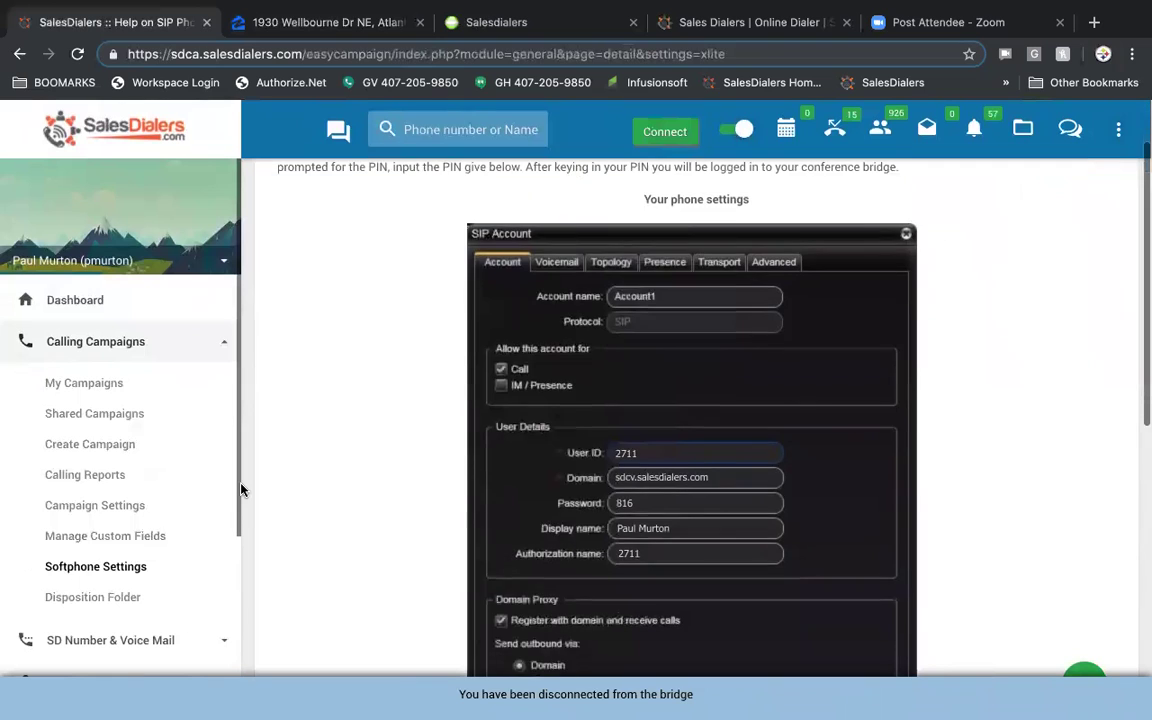
pyautogui.scroll(-3, 369, 524)
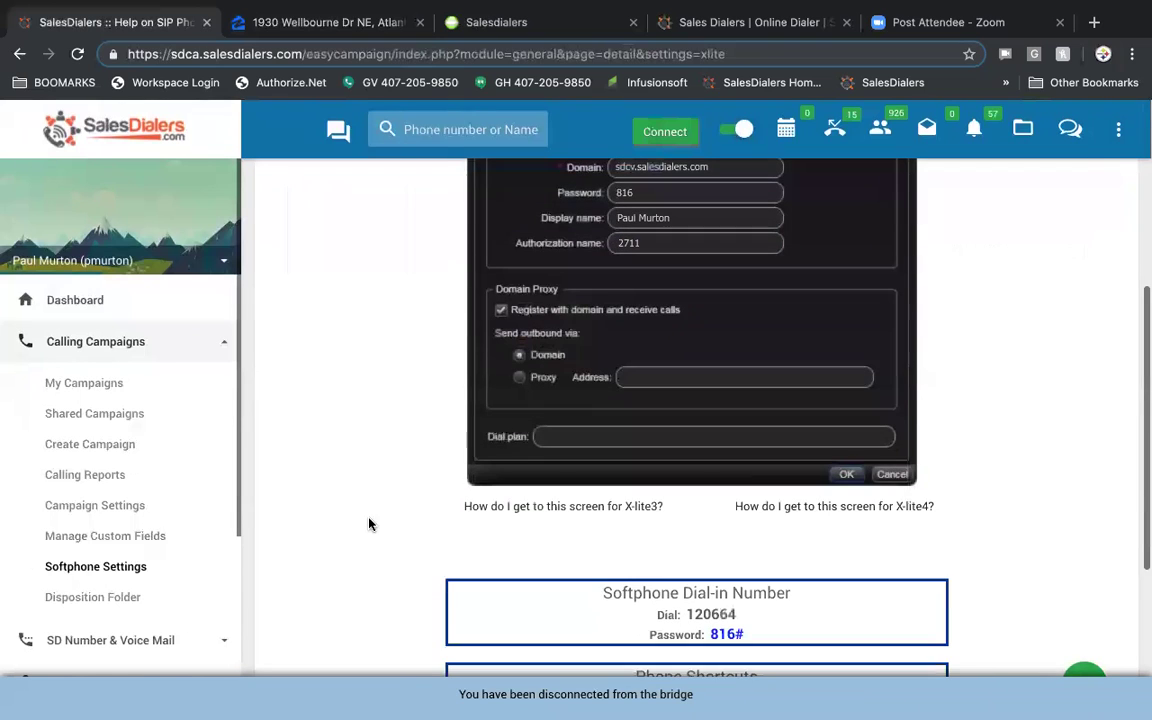
pyautogui.click(95, 597)
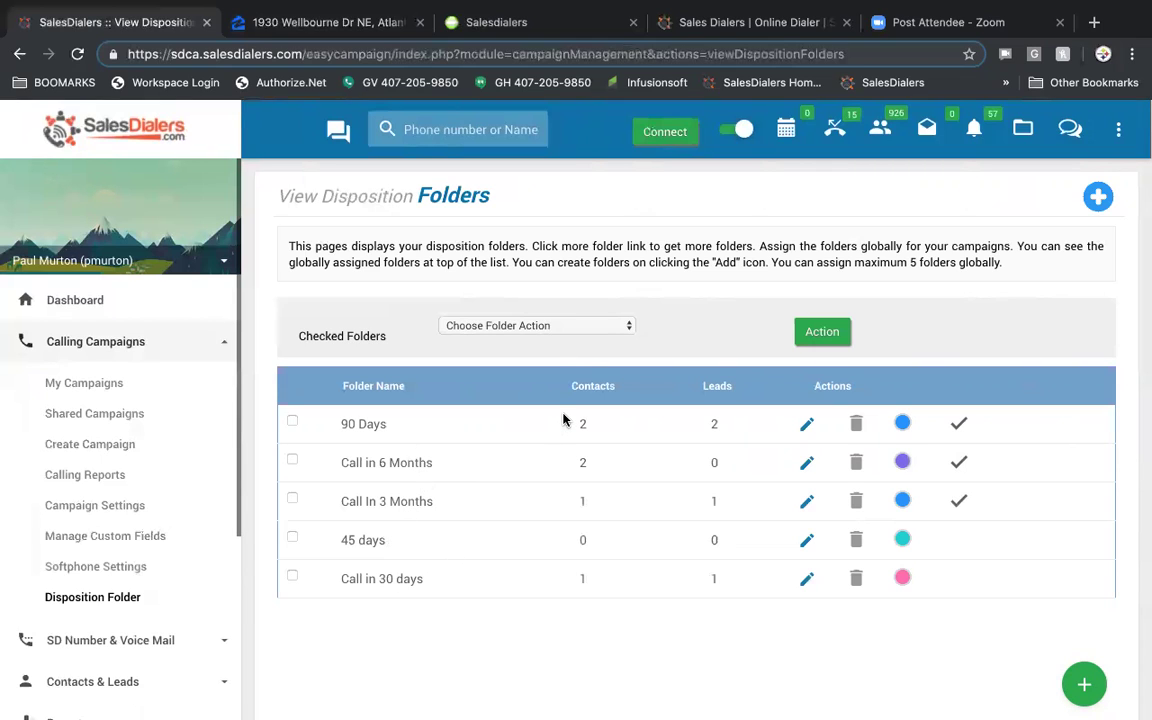
# - Pick Assign as a folder action, then create a purple disposition folder named 'call 35 days'
pyautogui.click(601, 333)
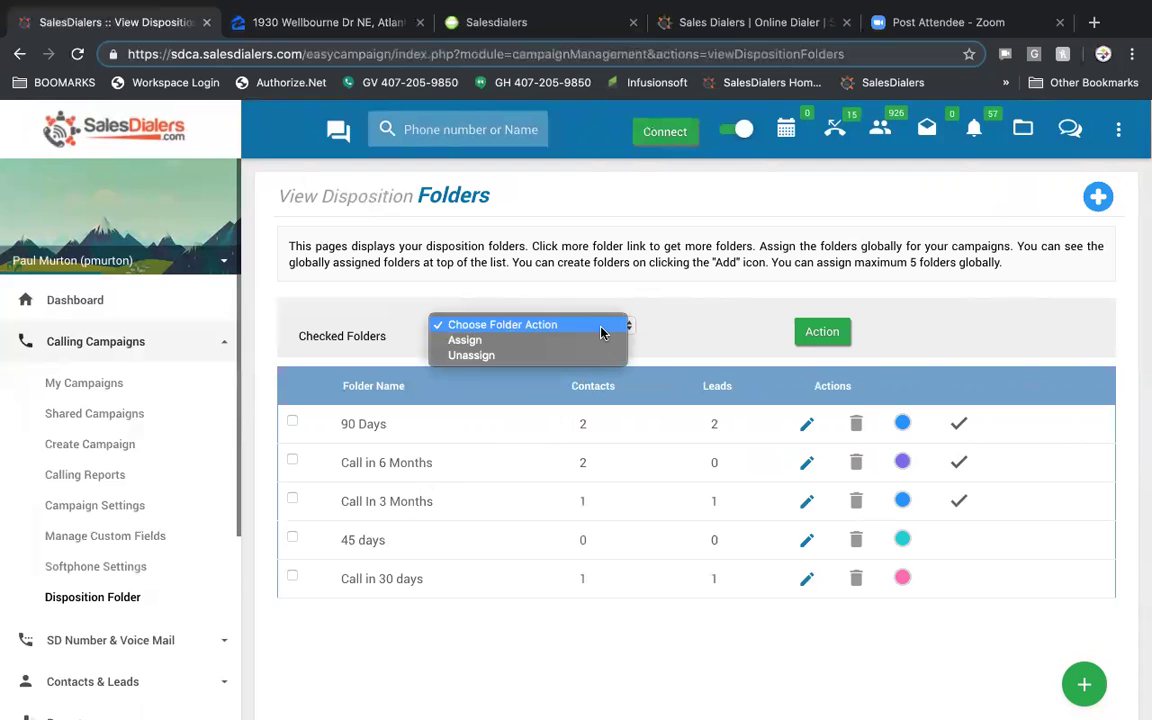
pyautogui.click(586, 345)
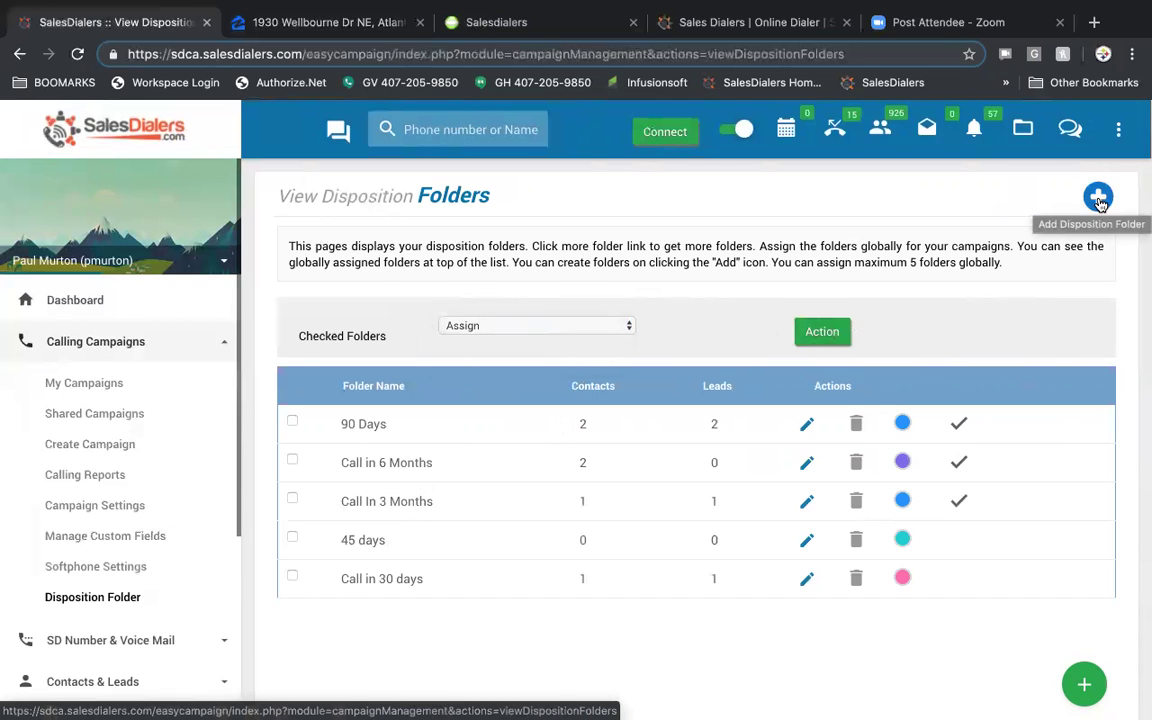
pyautogui.click(1098, 199)
pyautogui.click(566, 244)
pyautogui.write('call')
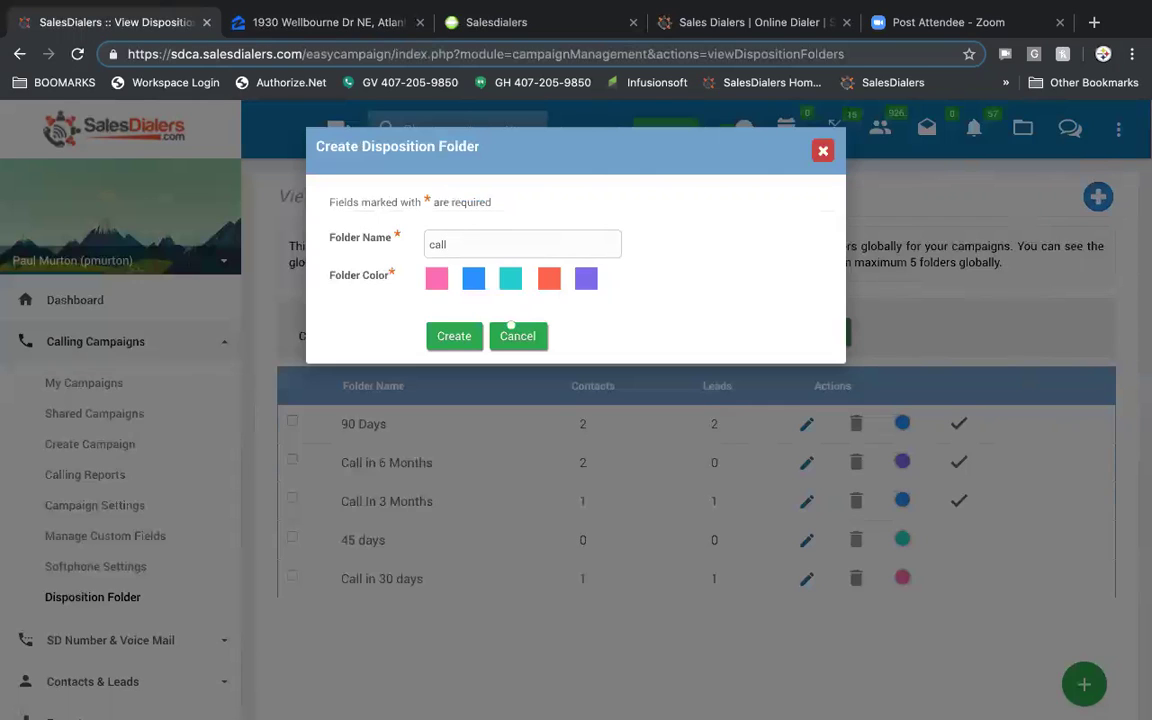
pyautogui.write(' 35 days')
pyautogui.click(588, 283)
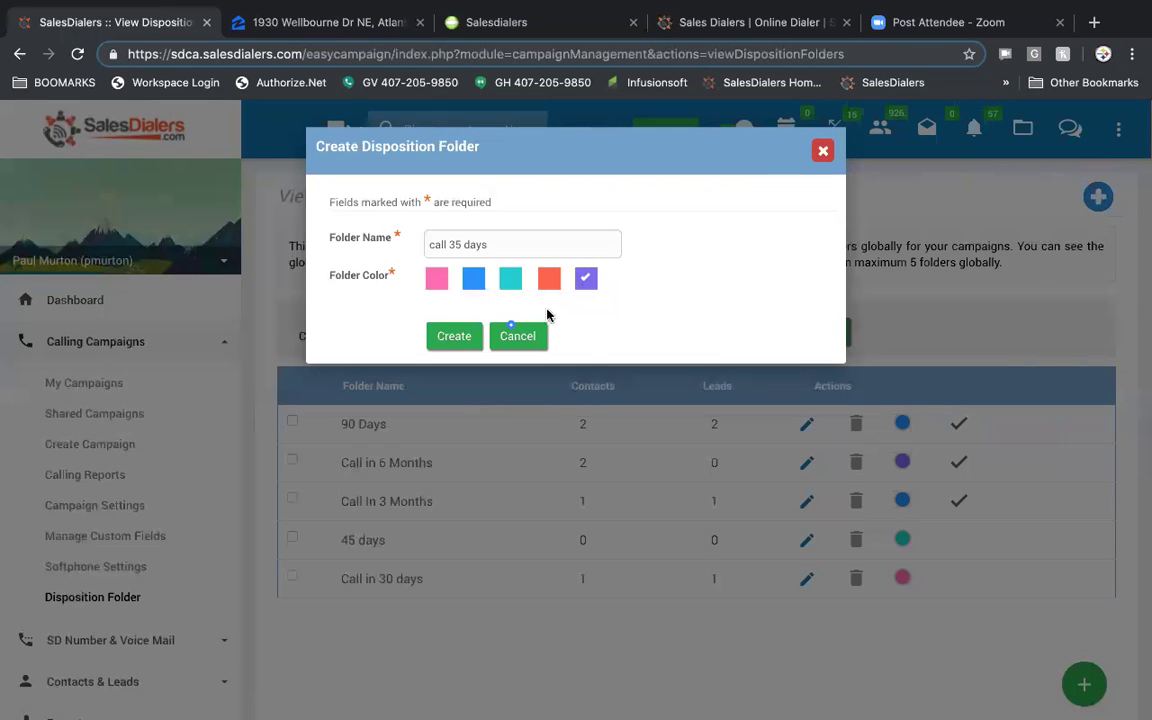
pyautogui.click(448, 340)
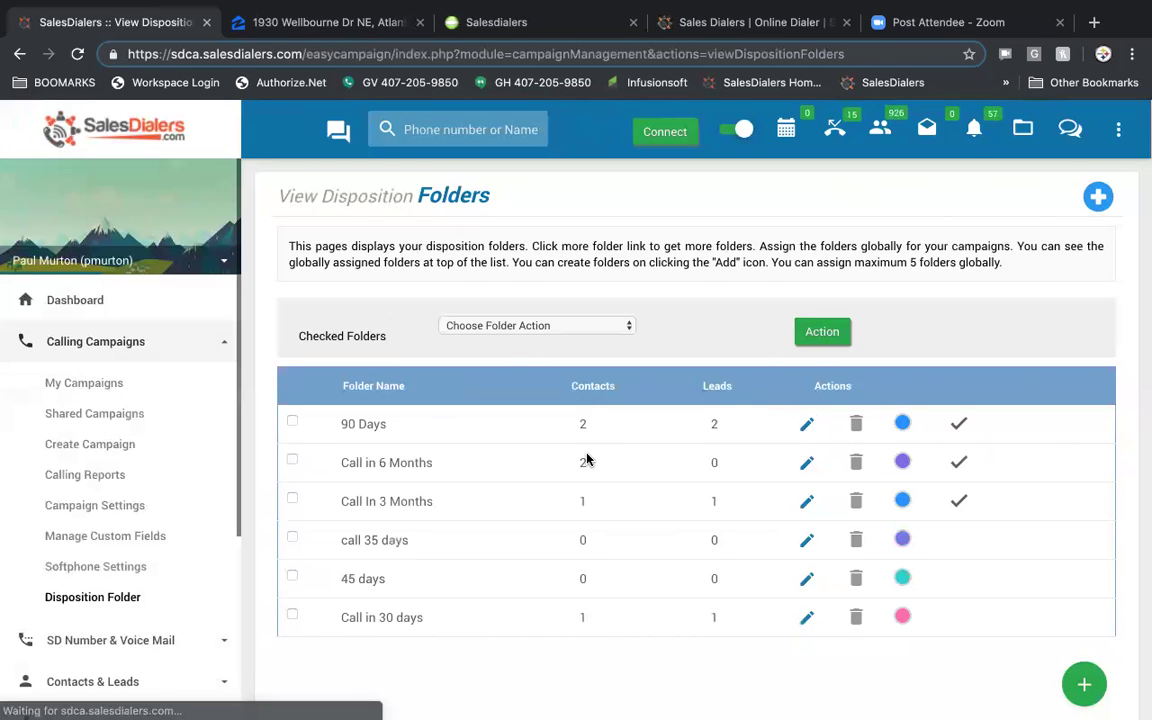
# - Unassign the Call In 3 Months folder from global use via the Action button
pyautogui.click(292, 537)
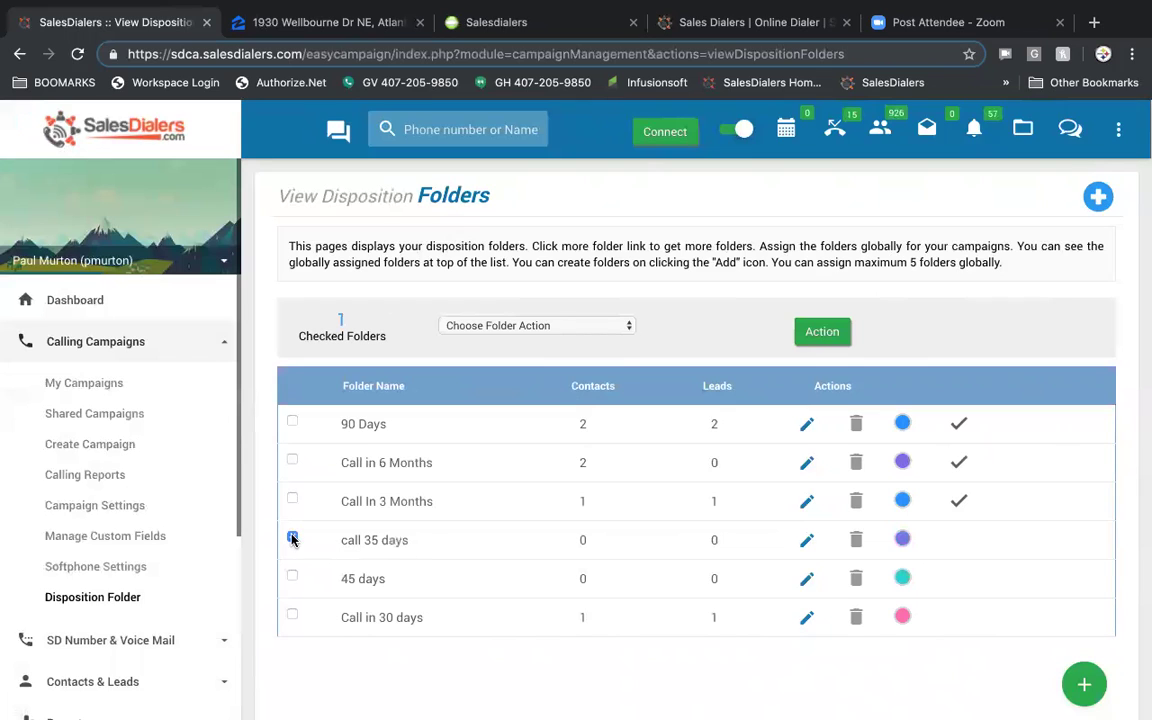
pyautogui.click(615, 326)
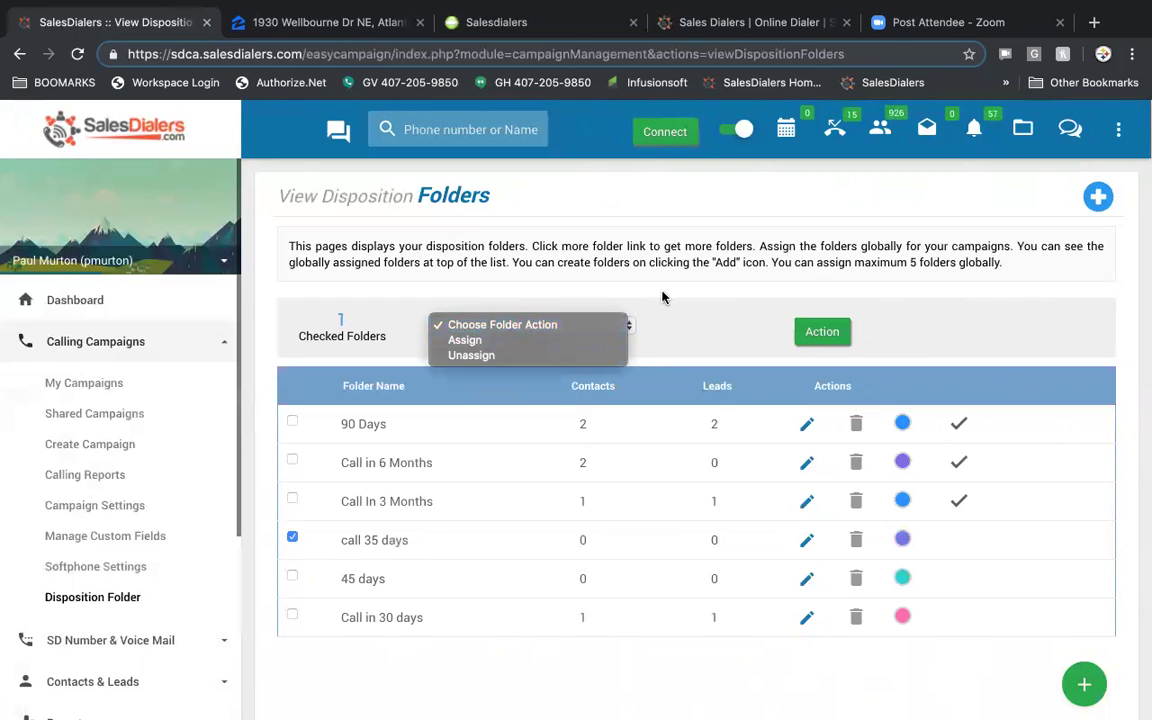
pyautogui.click(663, 298)
pyautogui.click(292, 537)
pyautogui.click(292, 499)
pyautogui.click(575, 318)
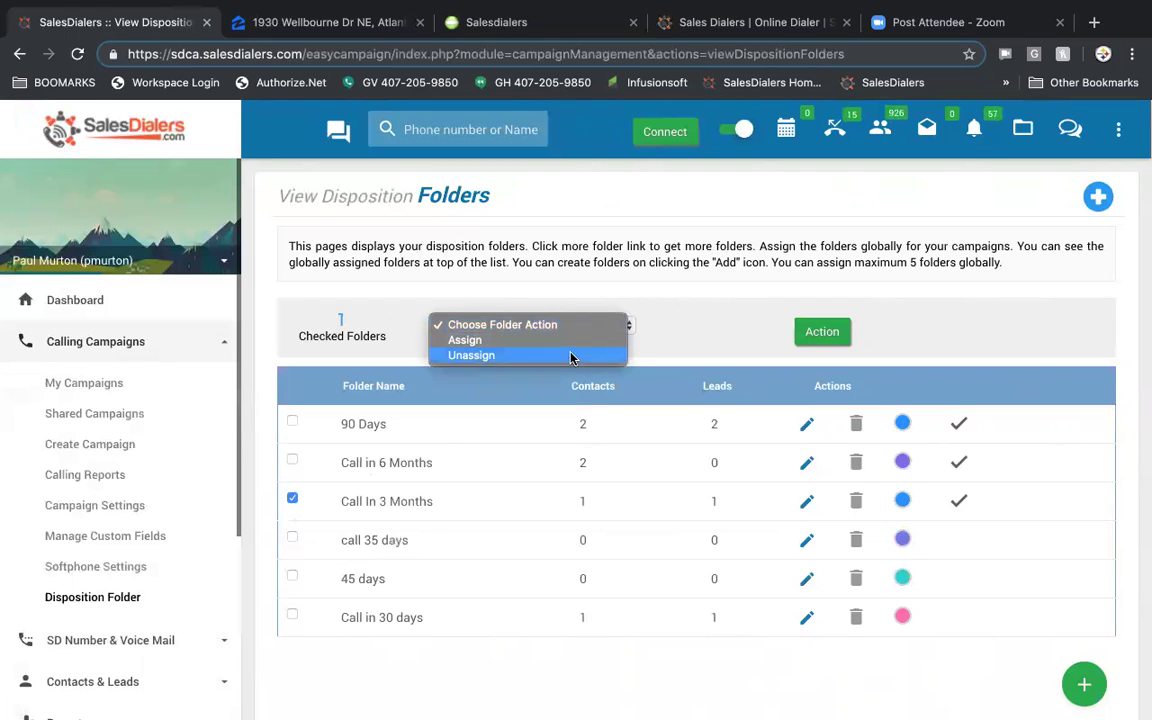
pyautogui.click(571, 355)
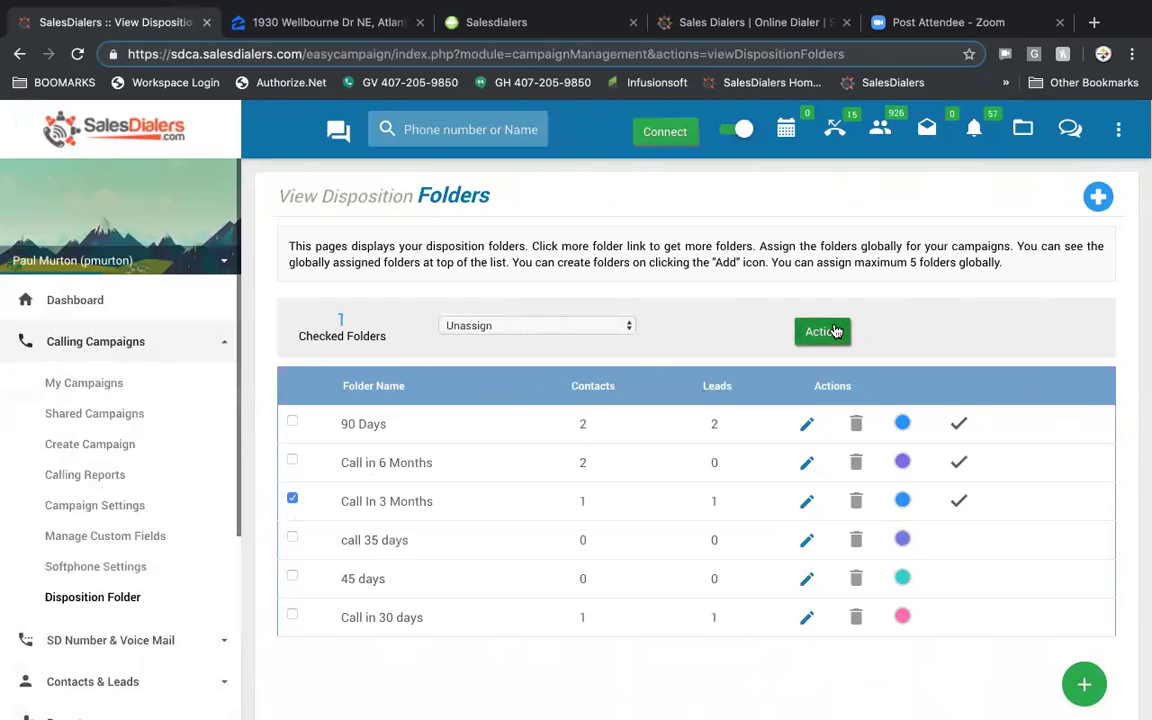
pyautogui.click(835, 331)
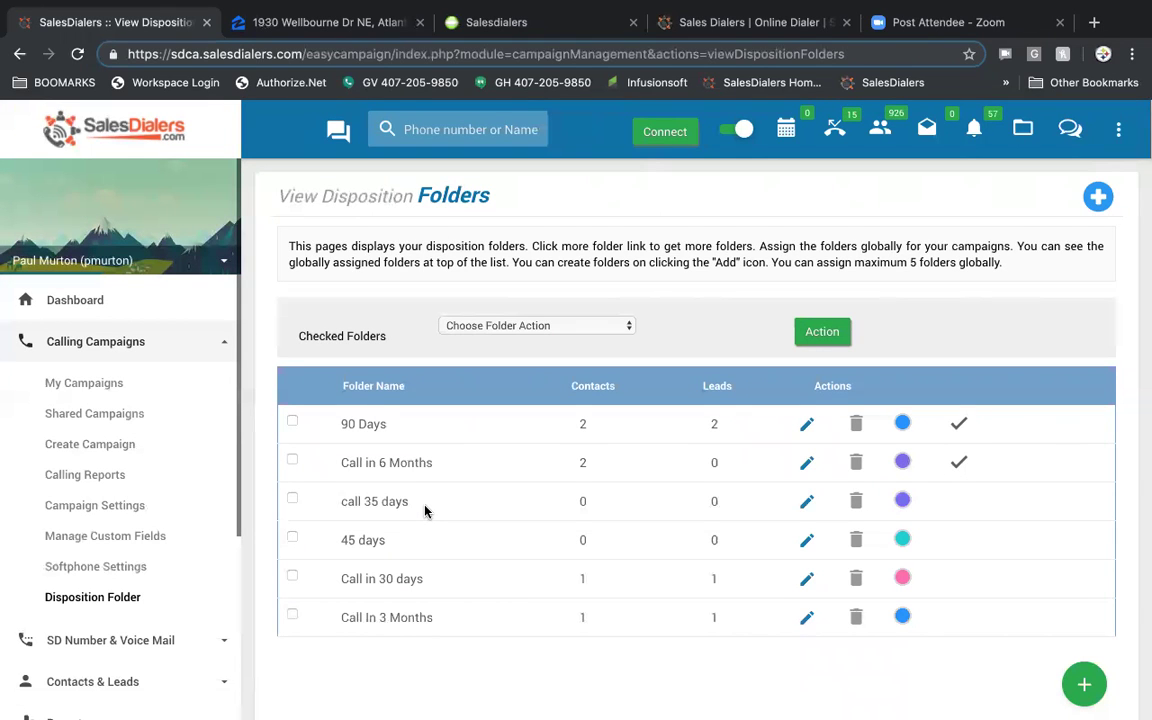
# - Check the forwarding number in Call Forwarding Settings, then go to the Voice Mailbox page
pyautogui.scroll(-1, 424, 510)
pyautogui.scroll(-4, 147, 510)
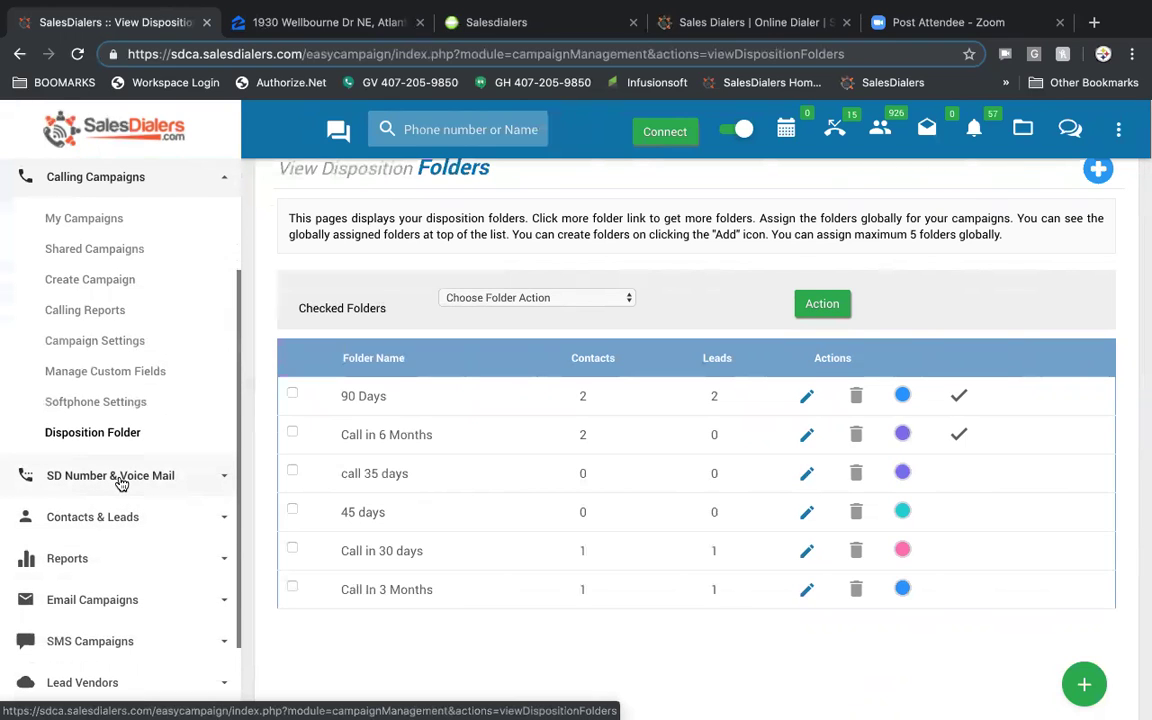
pyautogui.click(120, 484)
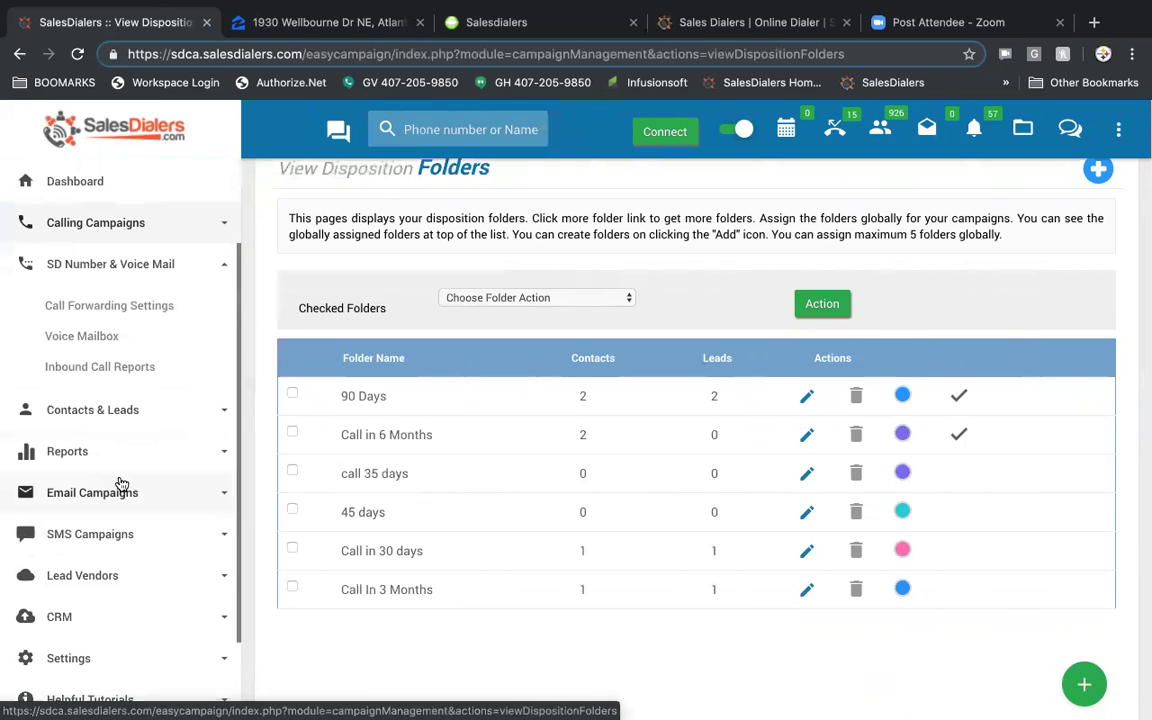
pyautogui.click(122, 307)
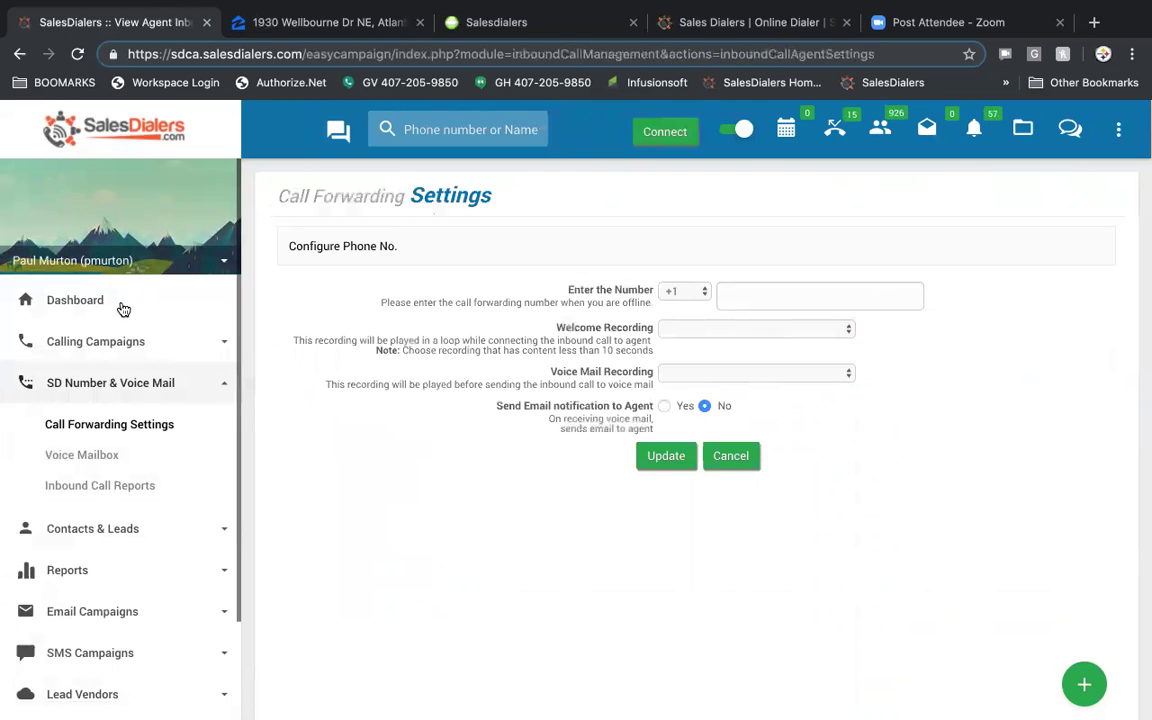
pyautogui.click(781, 296)
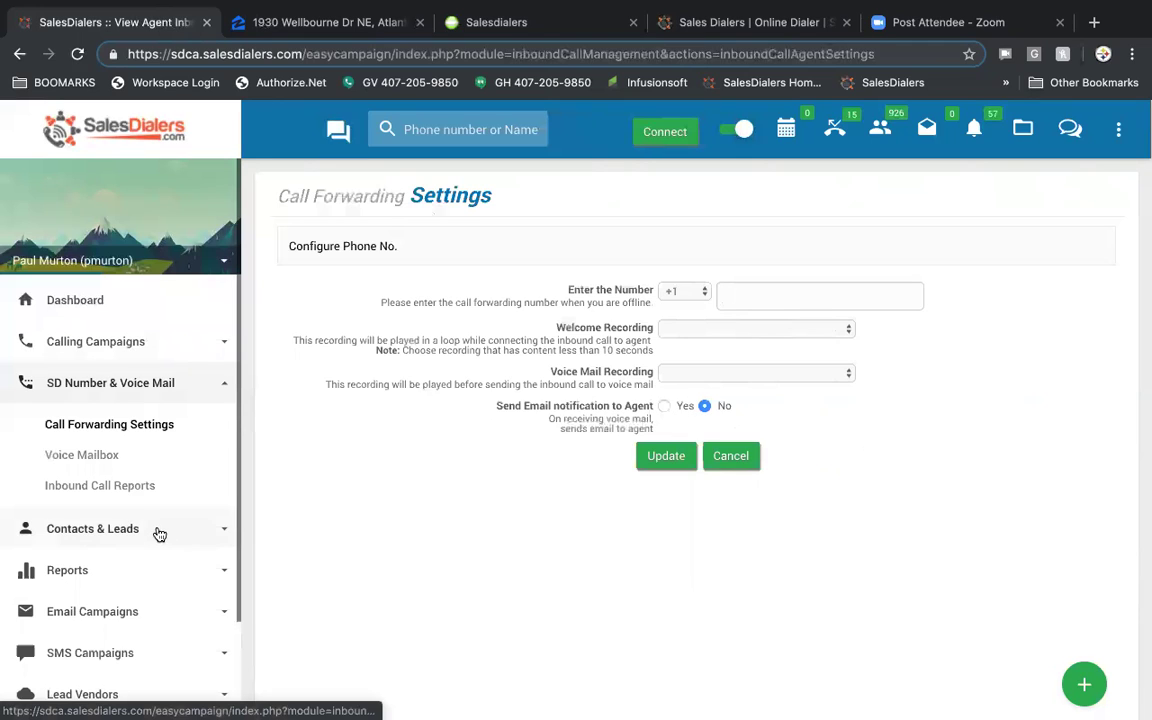
pyautogui.click(99, 459)
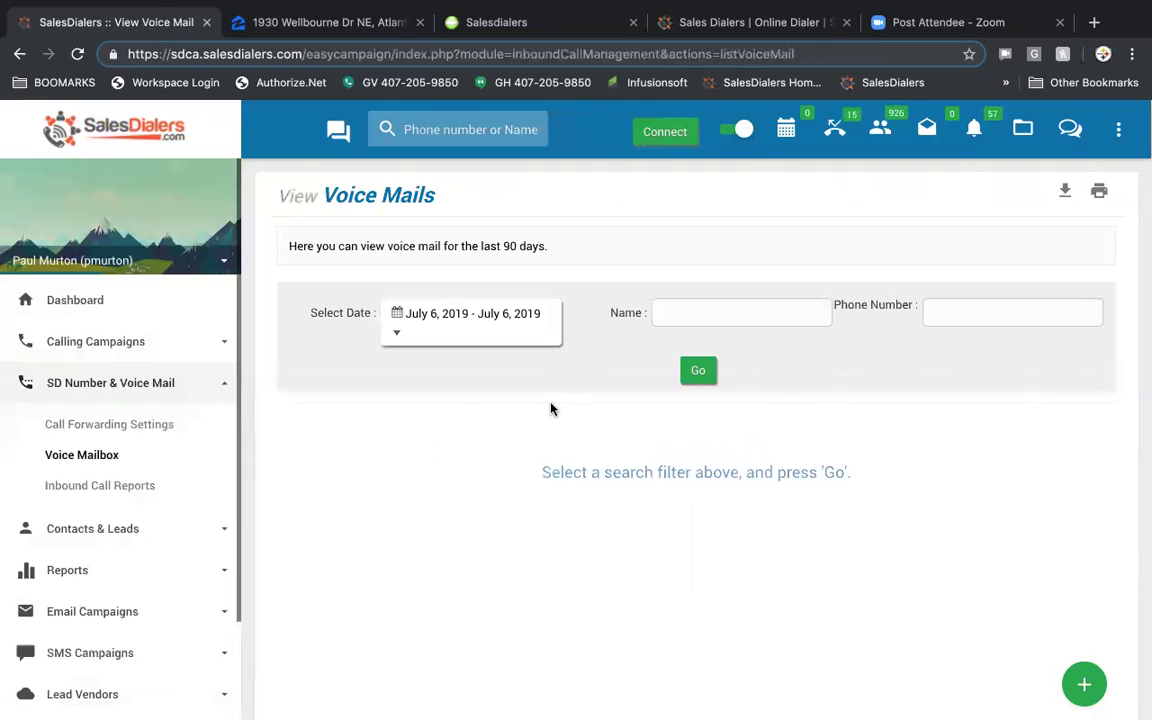
# - Search voice mails for Last Month (June 2019), which returns no results
pyautogui.click(516, 318)
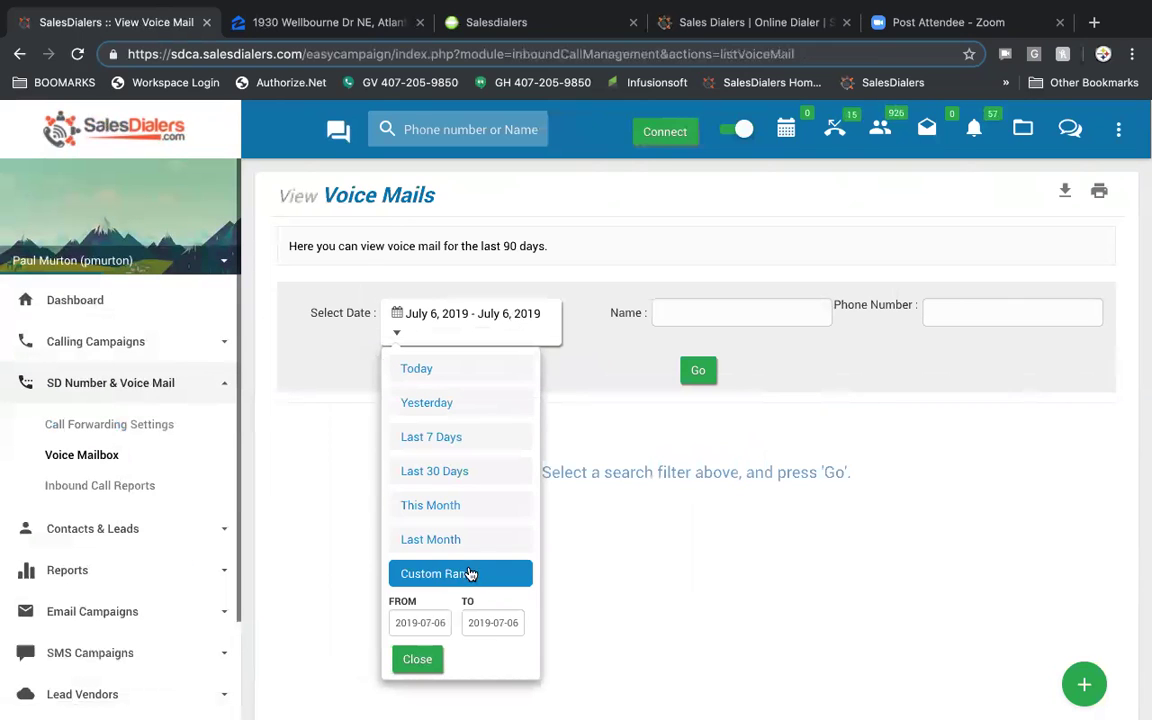
pyautogui.click(462, 540)
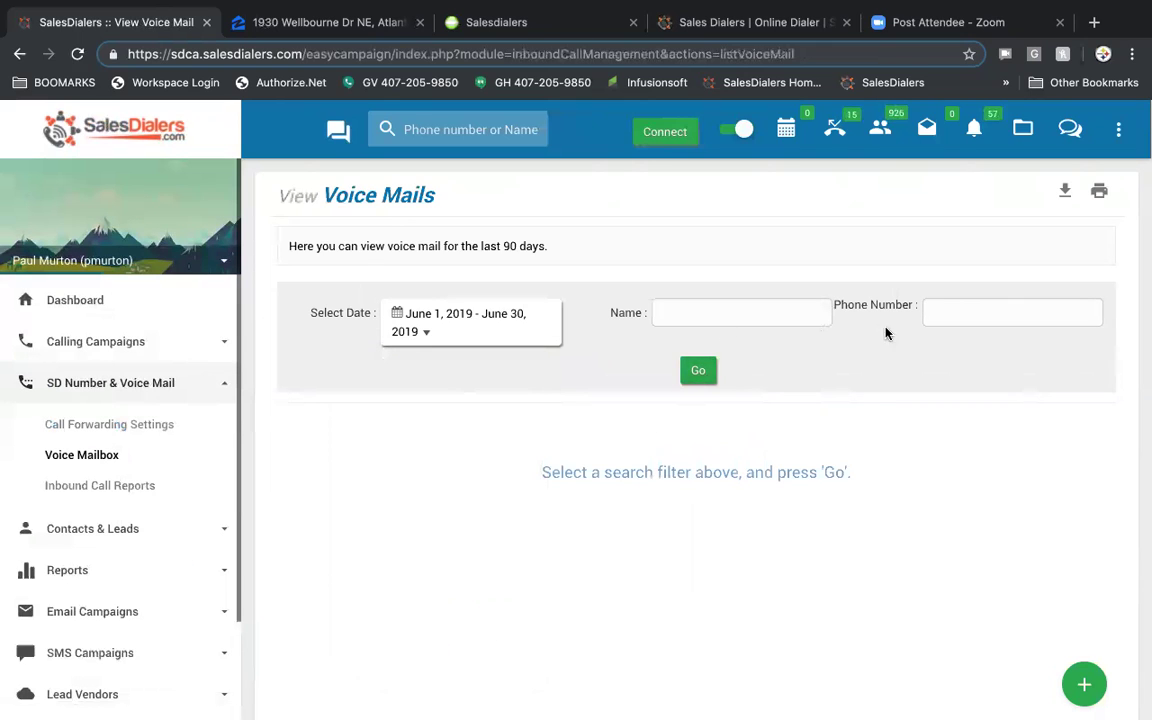
pyautogui.click(699, 372)
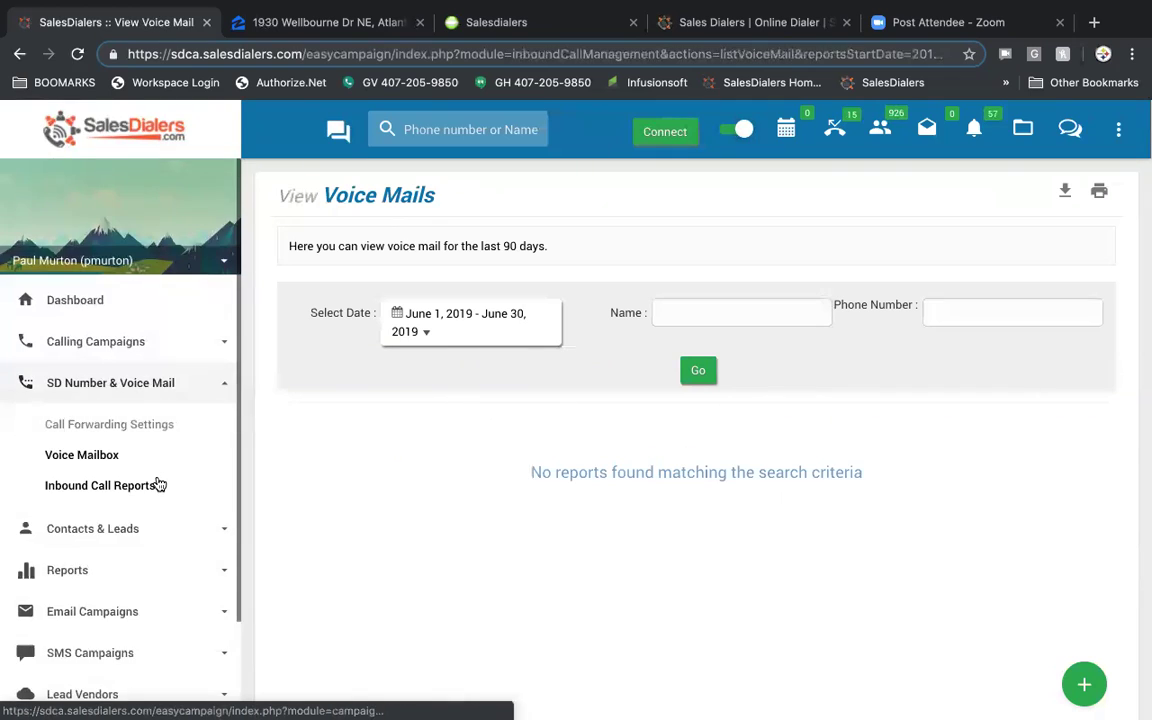
# - Search inbound call reports for Last Month (June 2019), confirming the prompt; no results
pyautogui.scroll(-2, 158, 484)
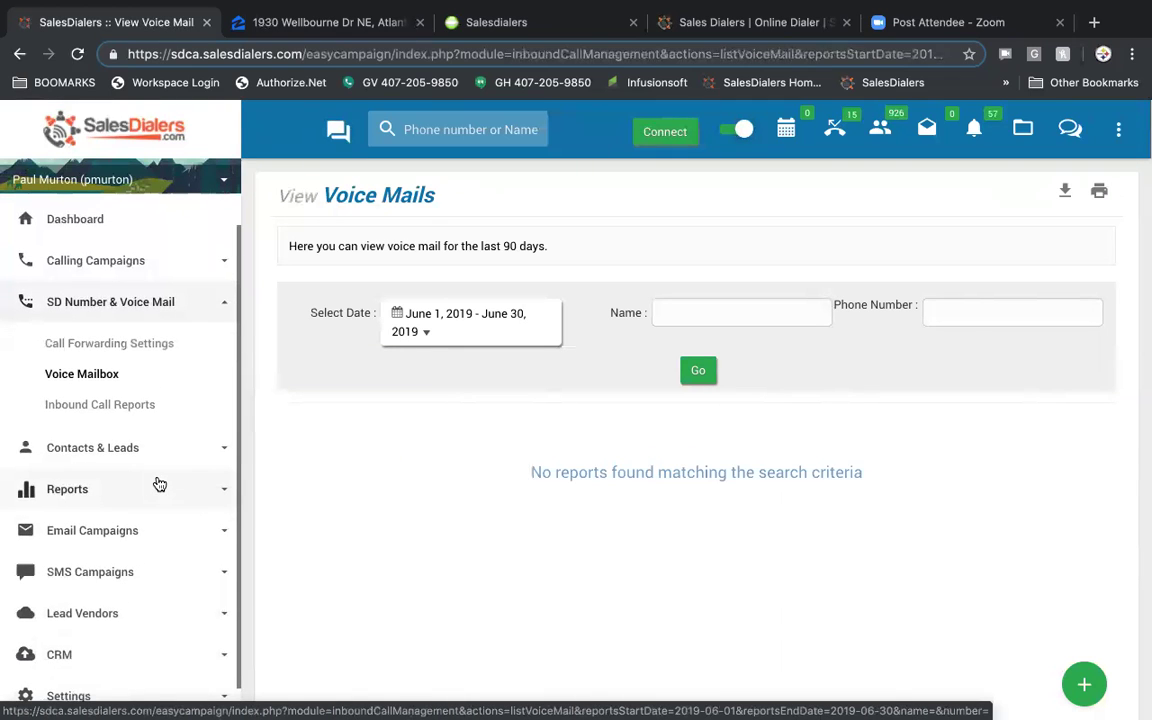
pyautogui.click(116, 406)
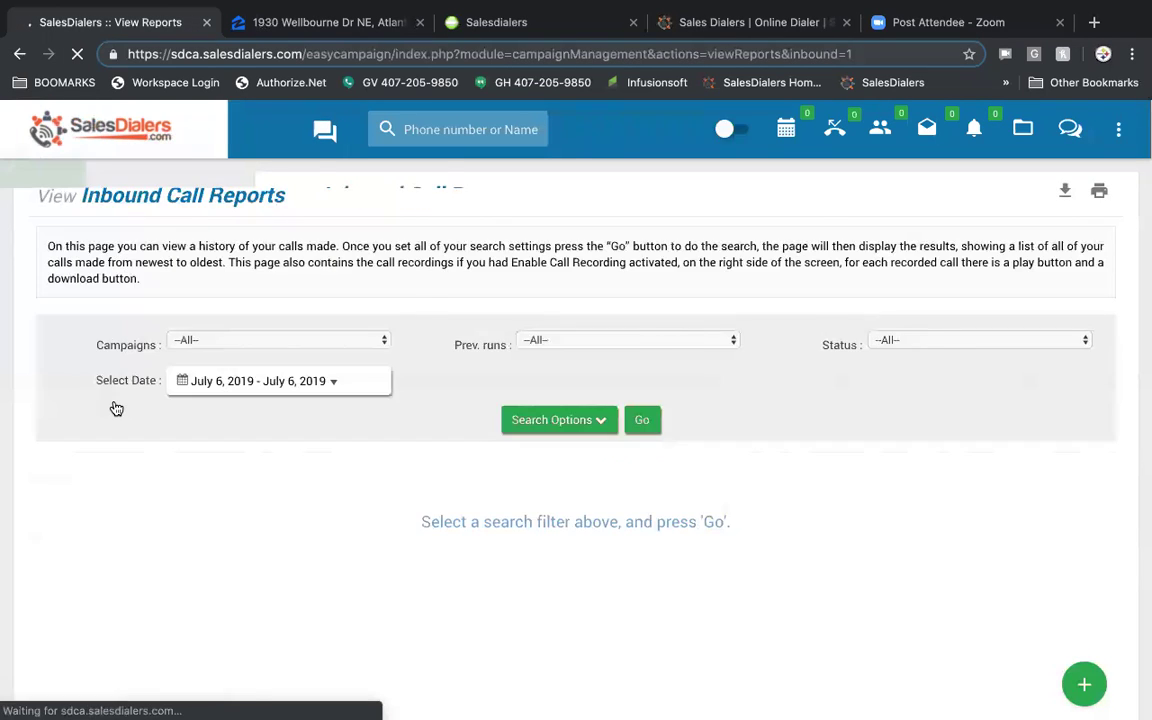
pyautogui.click(469, 396)
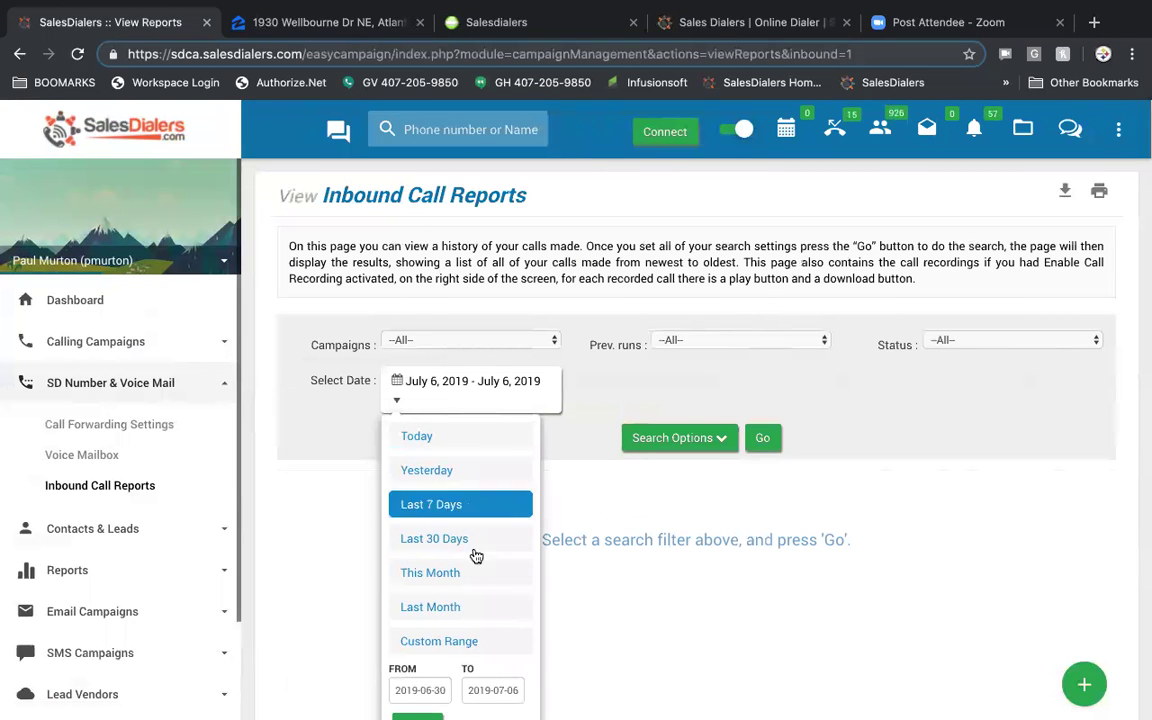
pyautogui.click(474, 612)
pyautogui.click(680, 438)
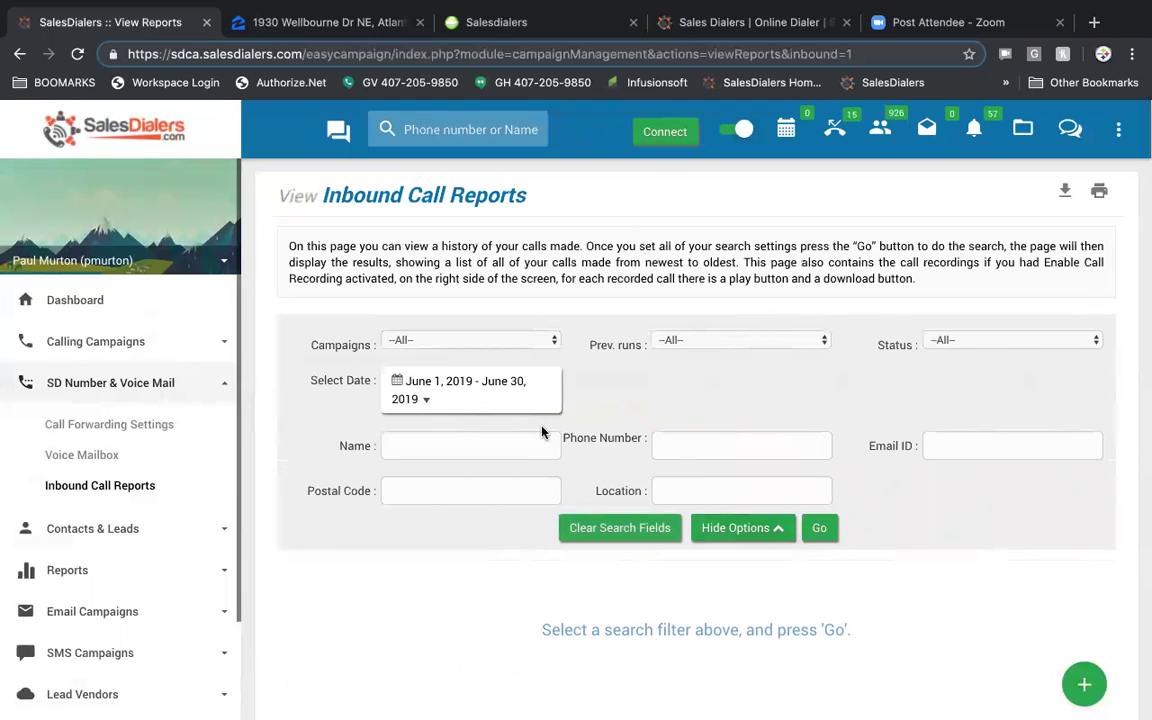
pyautogui.click(820, 520)
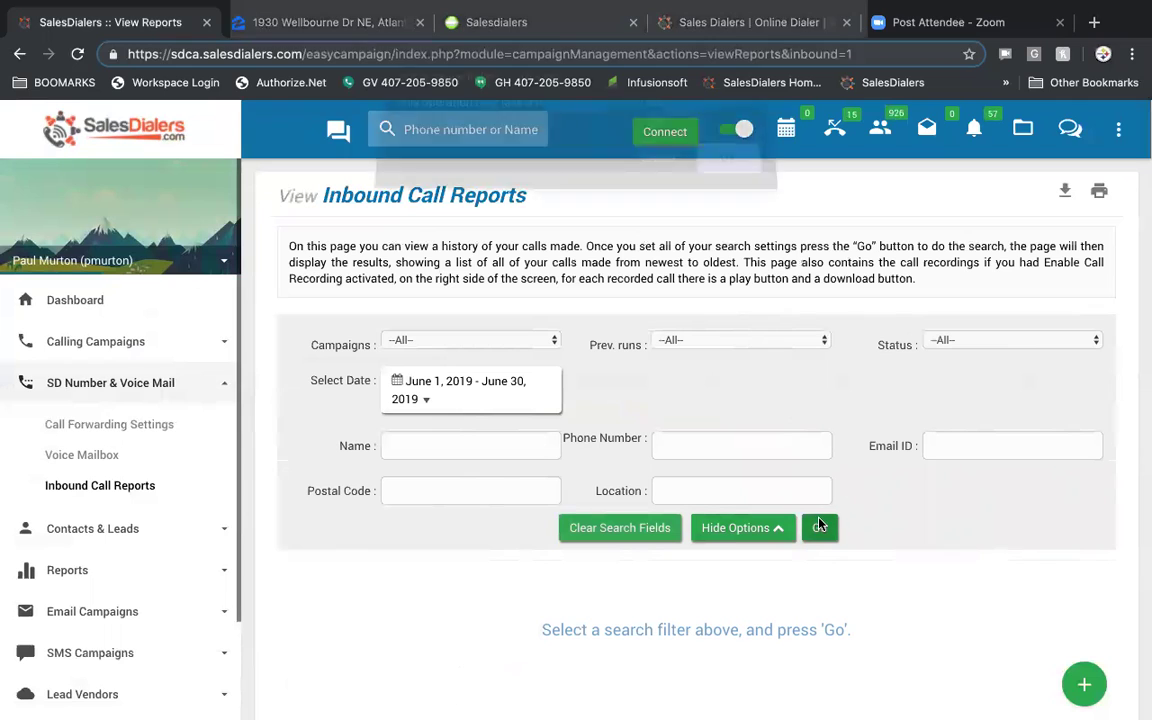
pyautogui.click(734, 176)
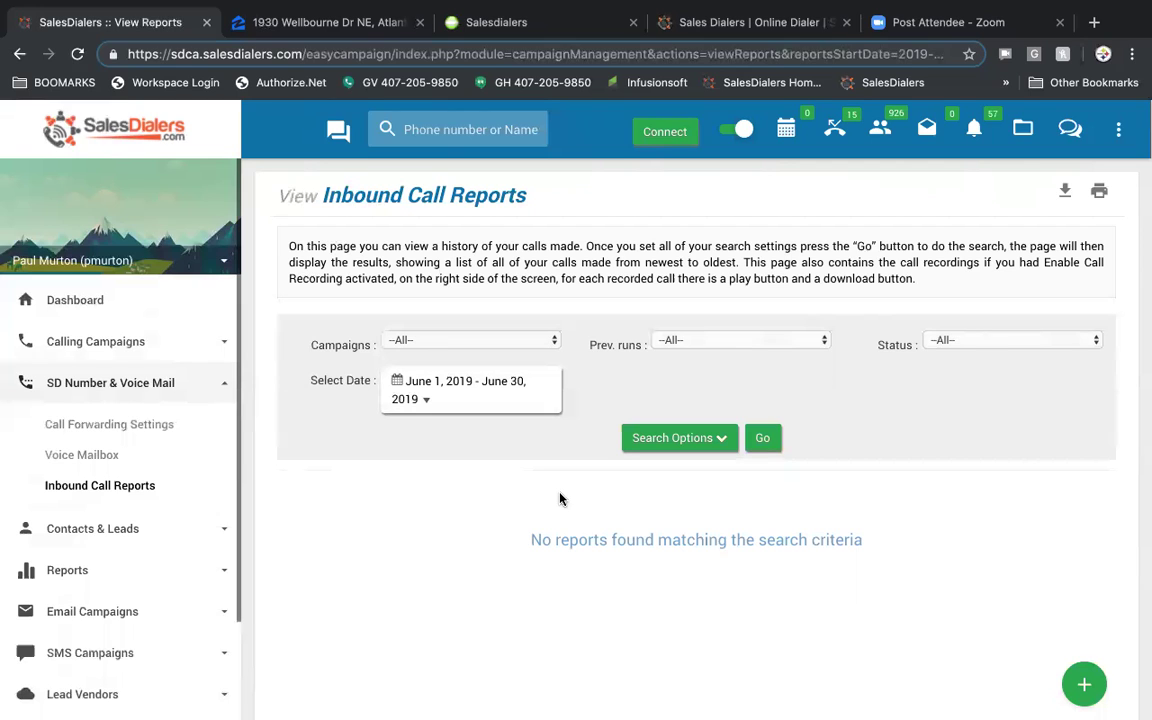
# - Go to View Leads under Contacts & Leads
pyautogui.scroll(-2, 136, 476)
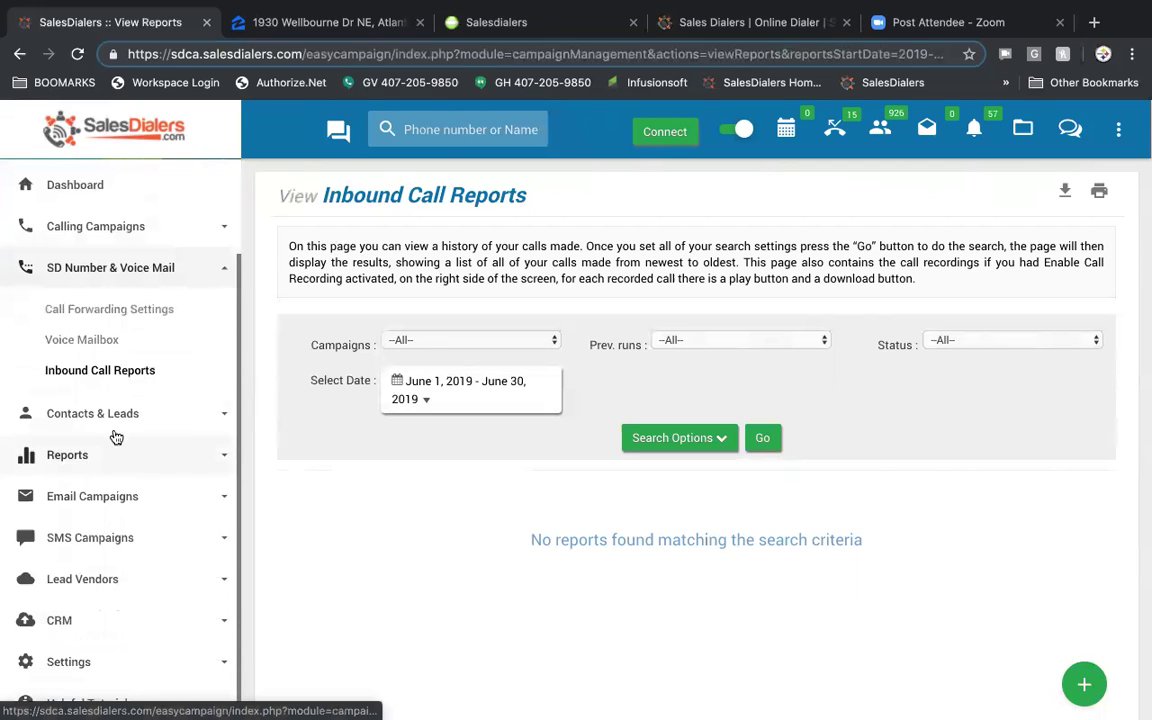
pyautogui.click(114, 428)
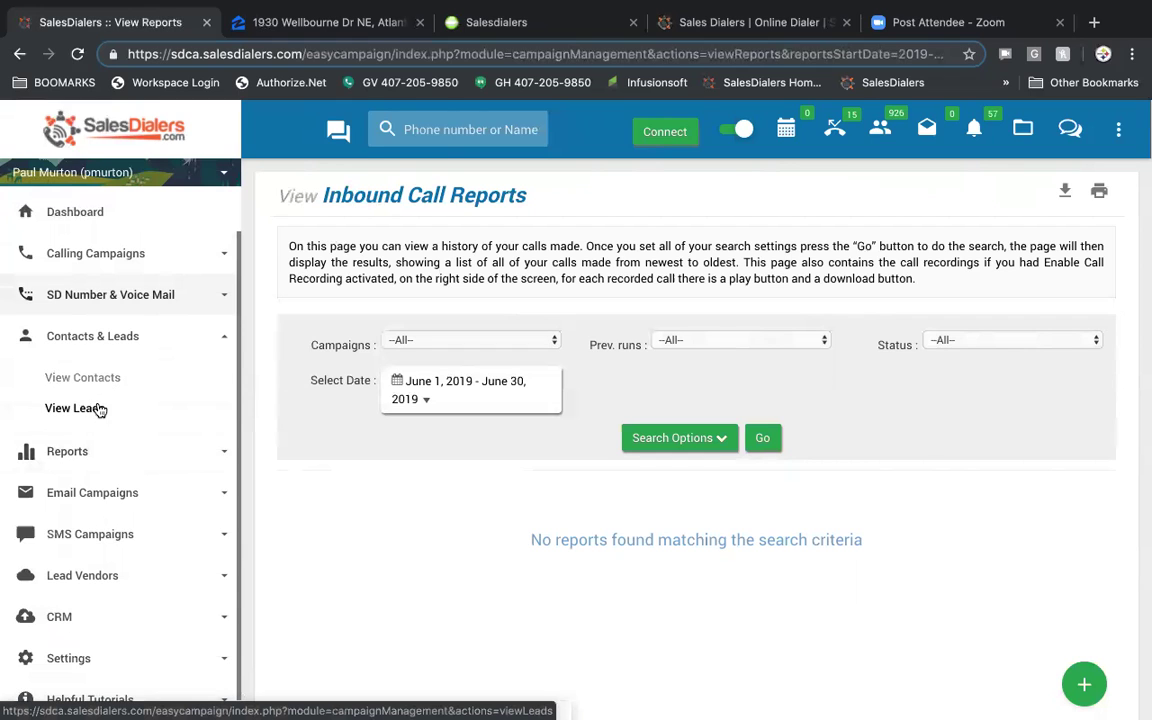
pyautogui.click(91, 411)
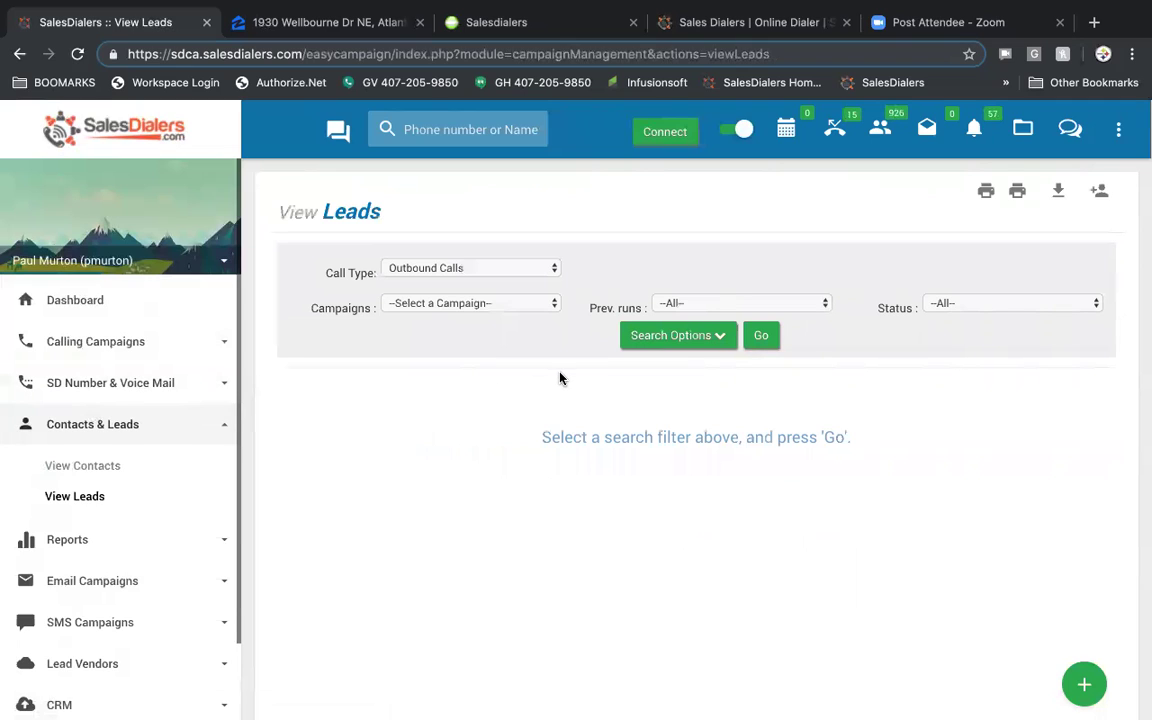
# - Search Outbound Calls Hot Leads for the A.C.P Apr 05, 2017 southlake ave pasadena campaign
pyautogui.click(538, 272)
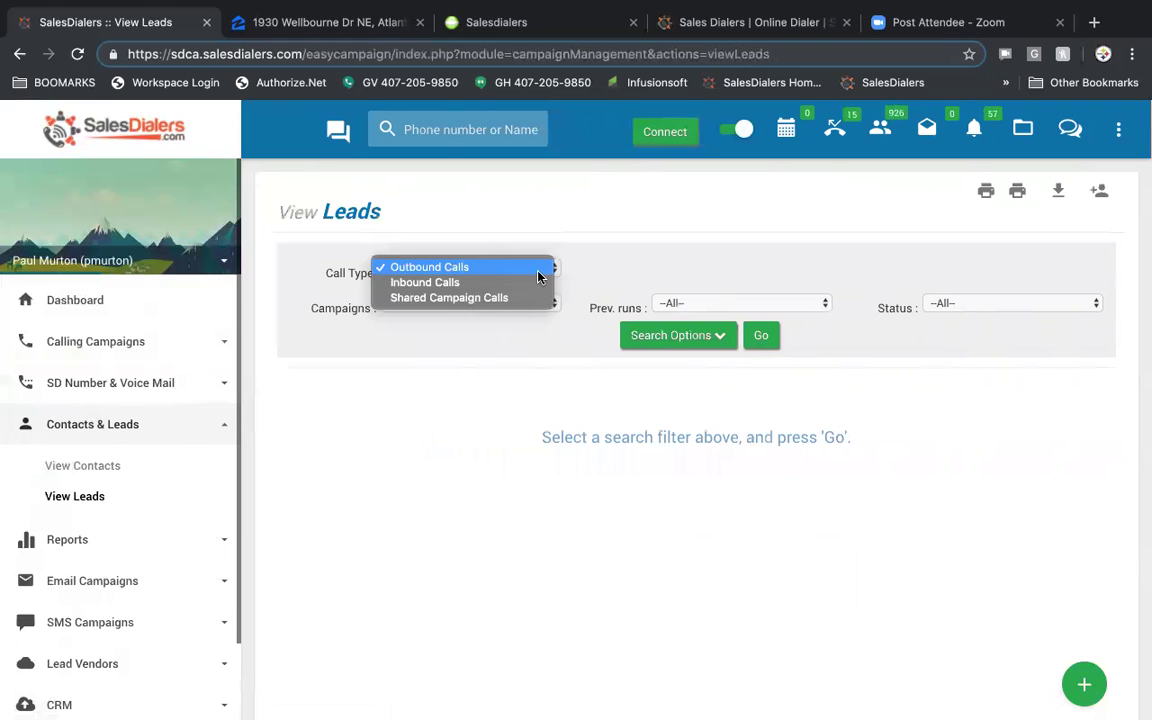
pyautogui.click(530, 268)
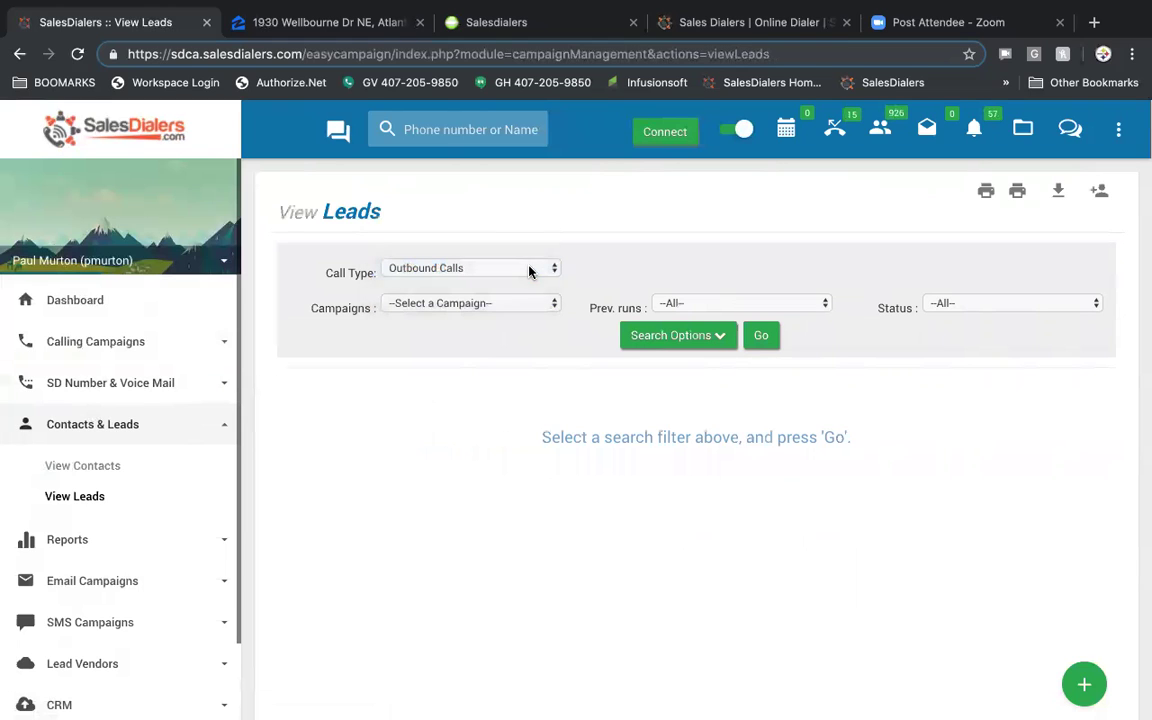
pyautogui.click(517, 305)
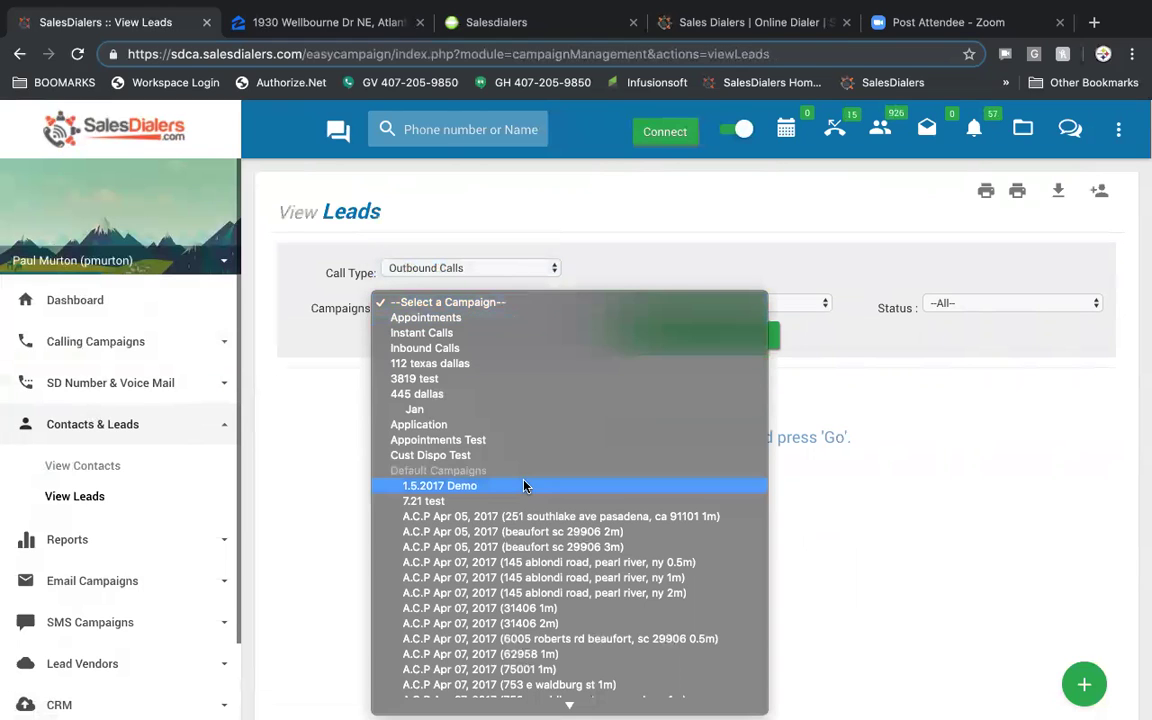
pyautogui.click(597, 516)
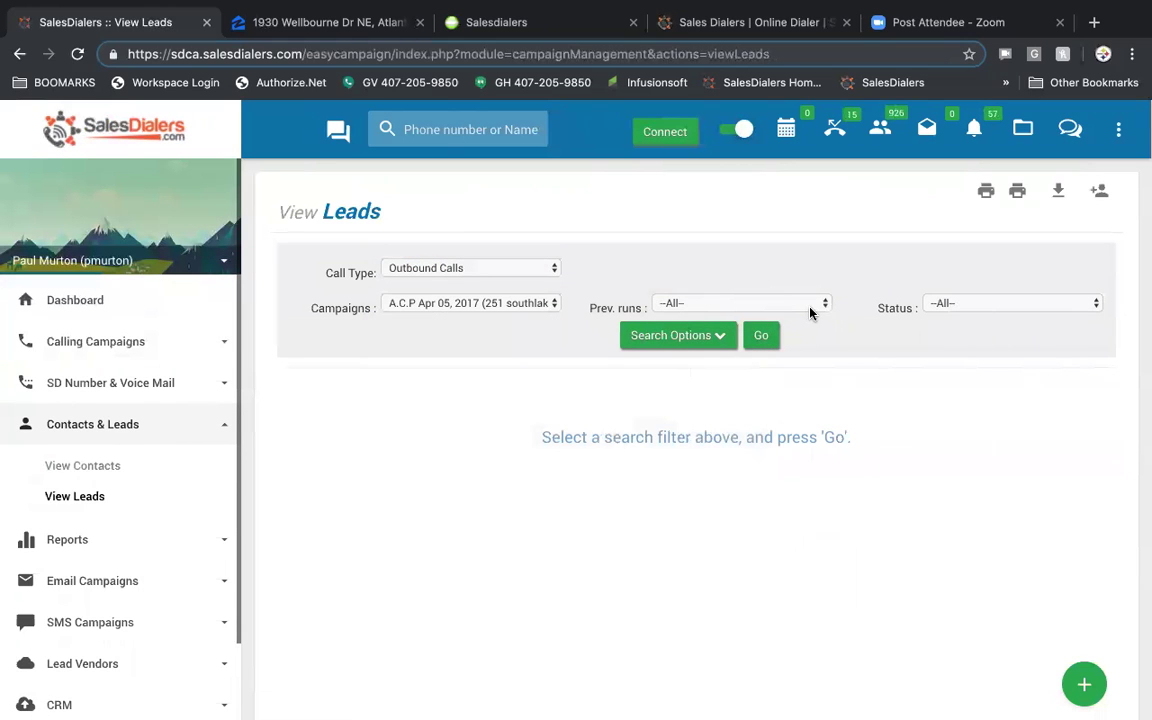
pyautogui.click(811, 313)
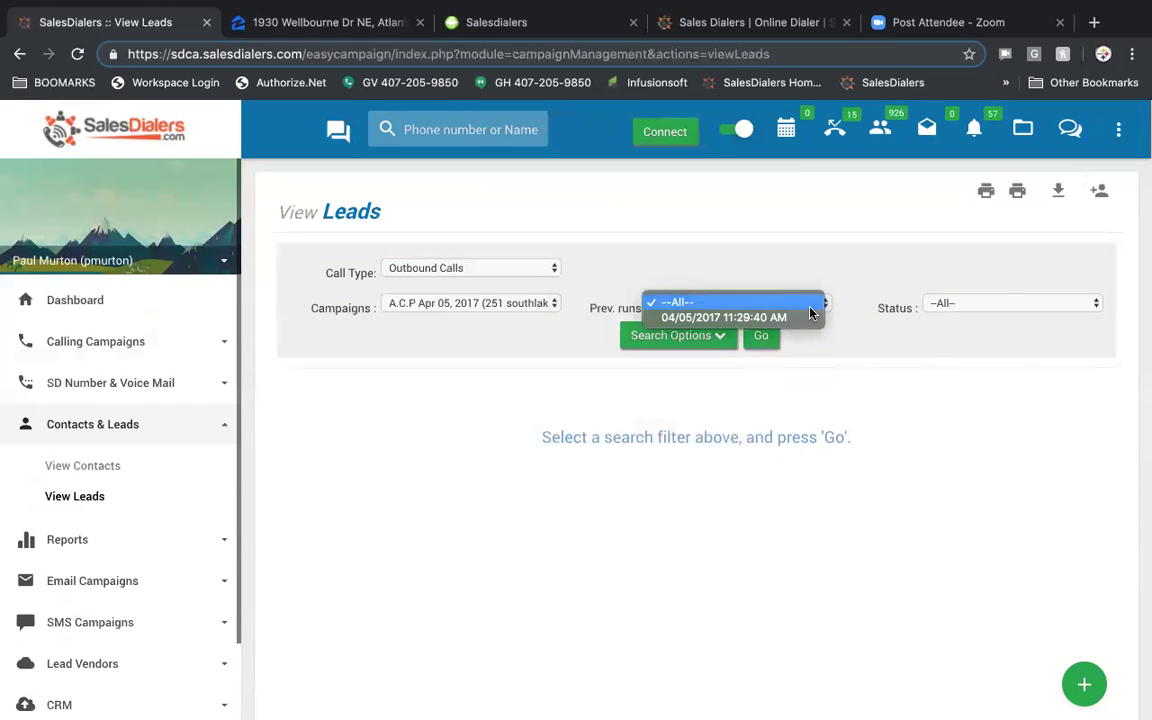
pyautogui.click(811, 311)
pyautogui.click(1002, 305)
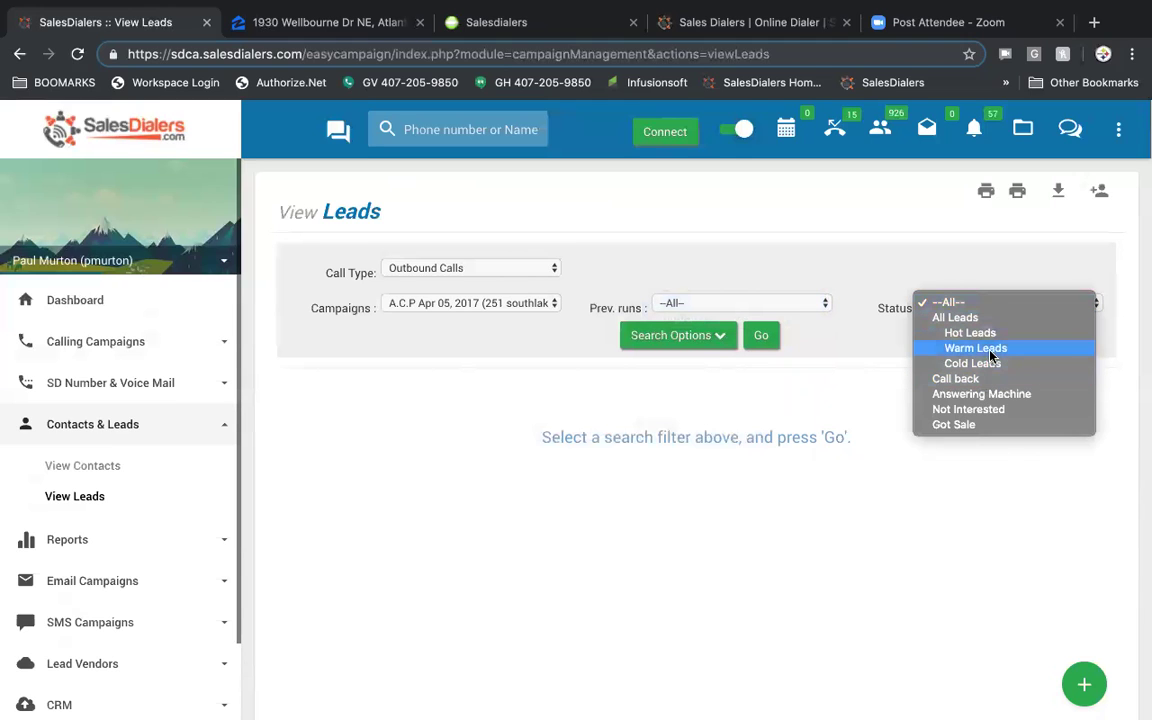
pyautogui.click(969, 332)
pyautogui.click(698, 337)
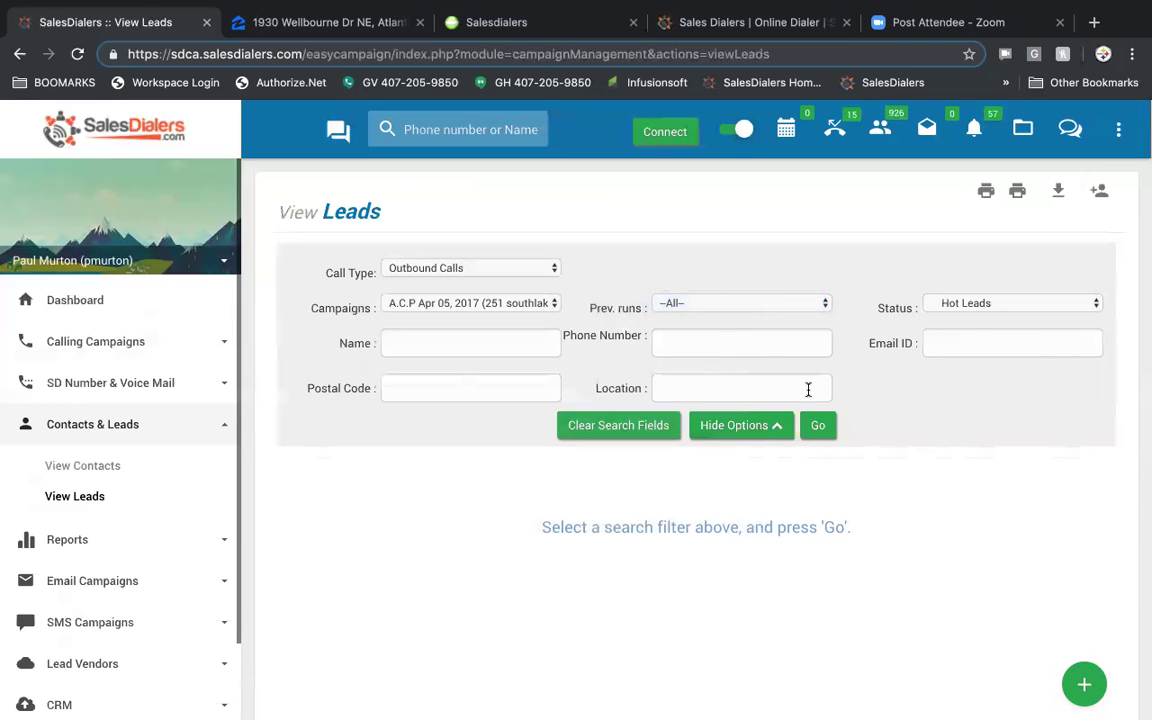
pyautogui.click(817, 426)
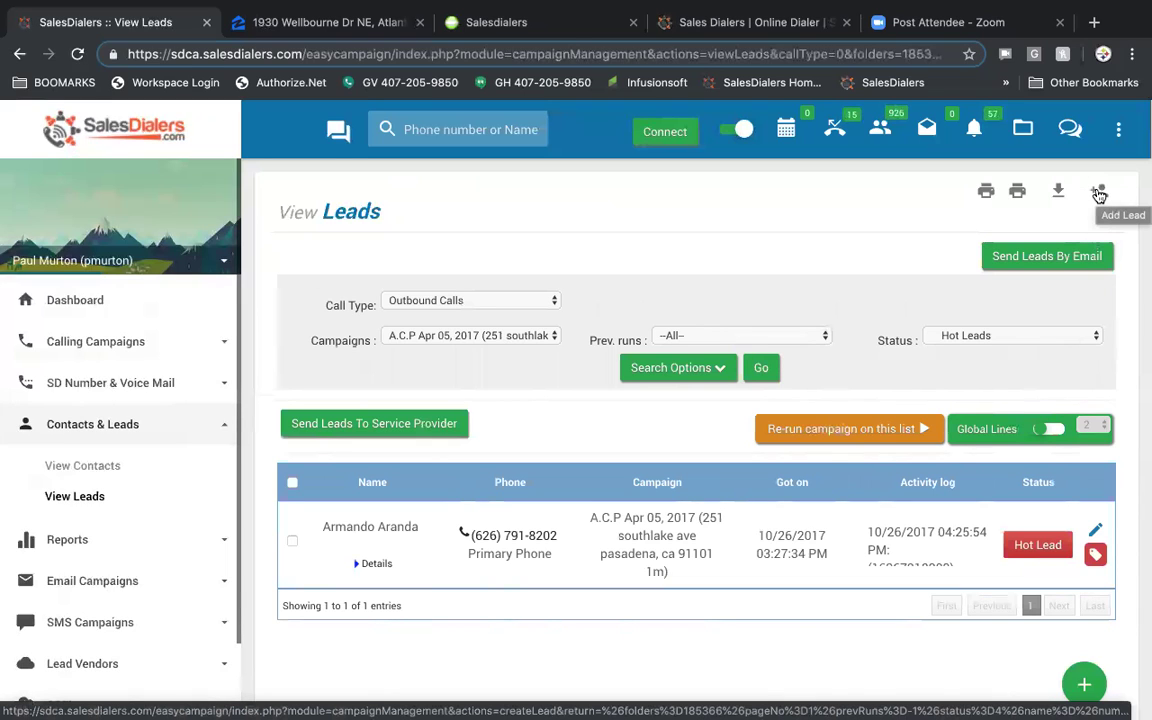
# - Start a new lead and assign it to the A.C.P Apr 05, 2017 campaign
pyautogui.click(1099, 193)
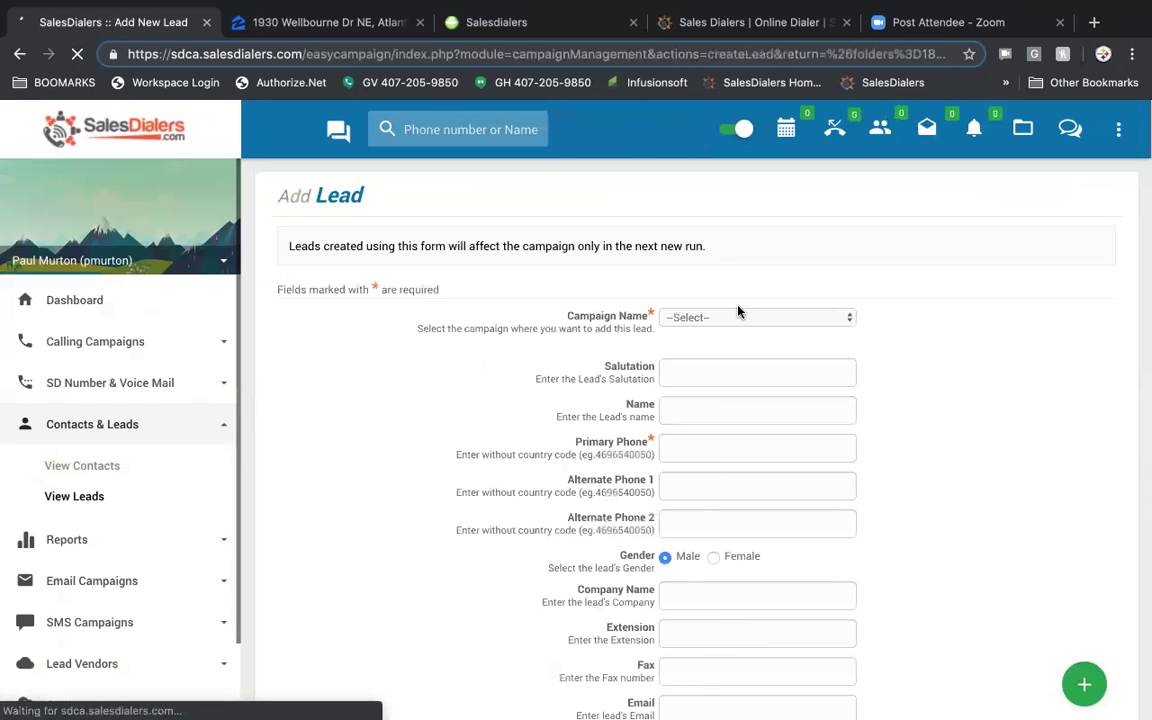
pyautogui.click(758, 317)
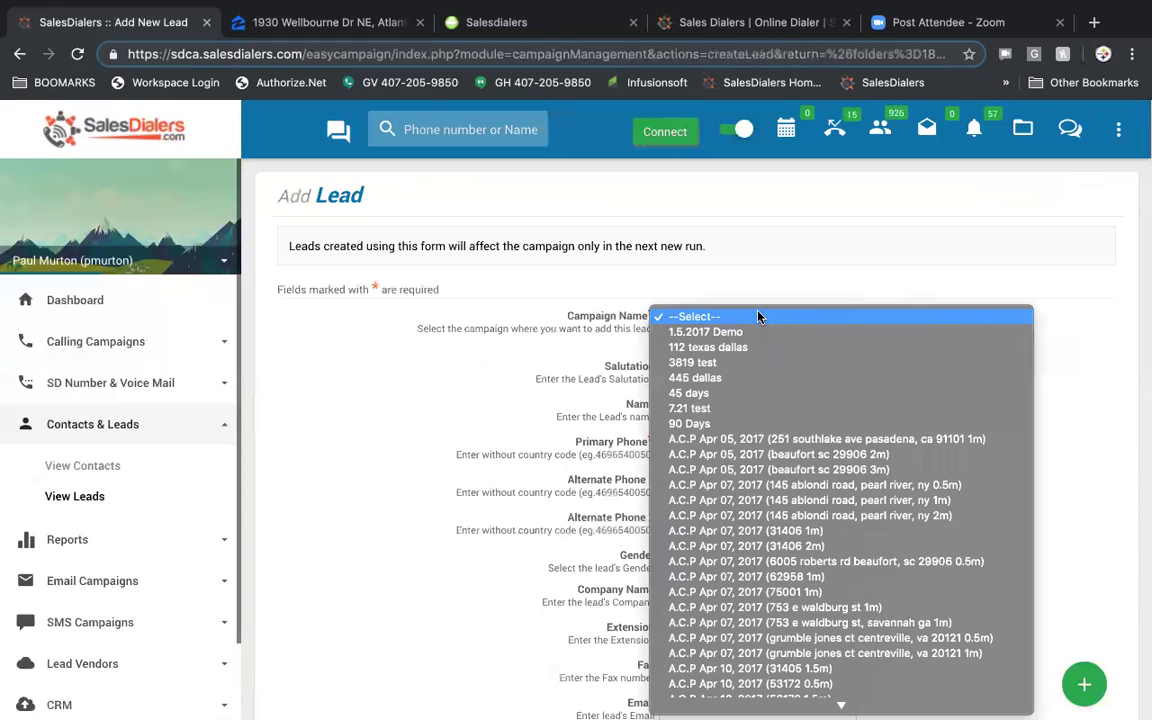
pyautogui.click(700, 438)
# - Review the remaining Add New Lead fields, then cancel the form without saving
pyautogui.scroll(-2, 934, 225)
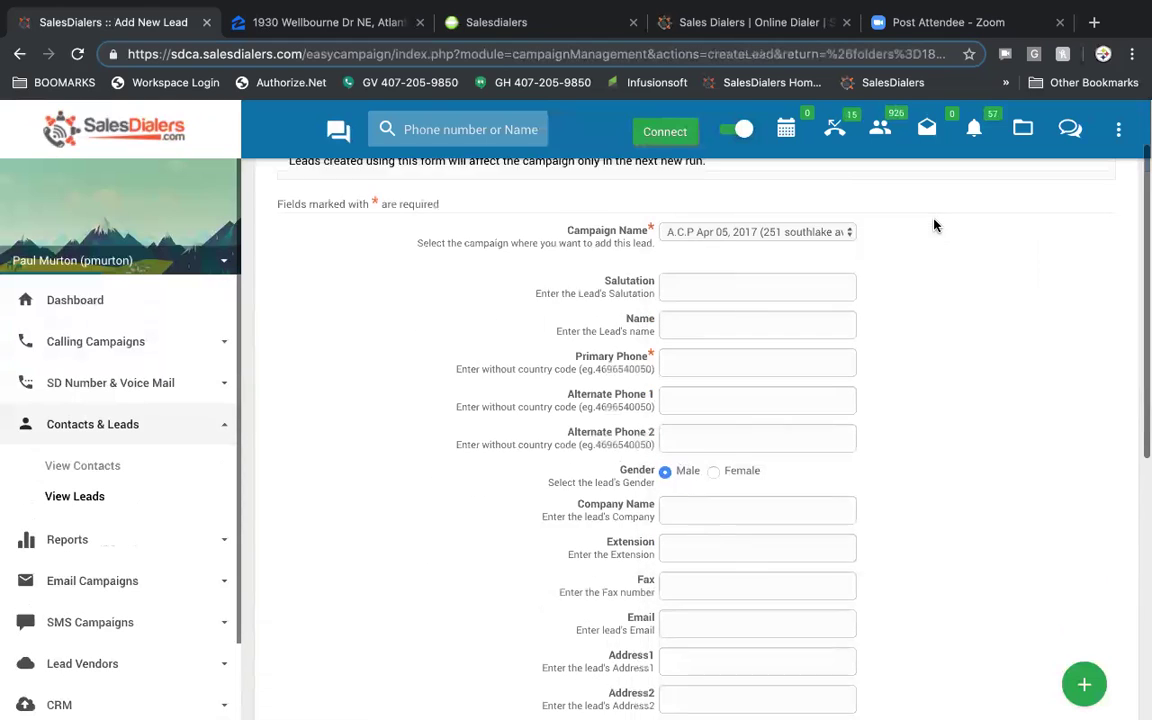
pyautogui.scroll(-1, 897, 418)
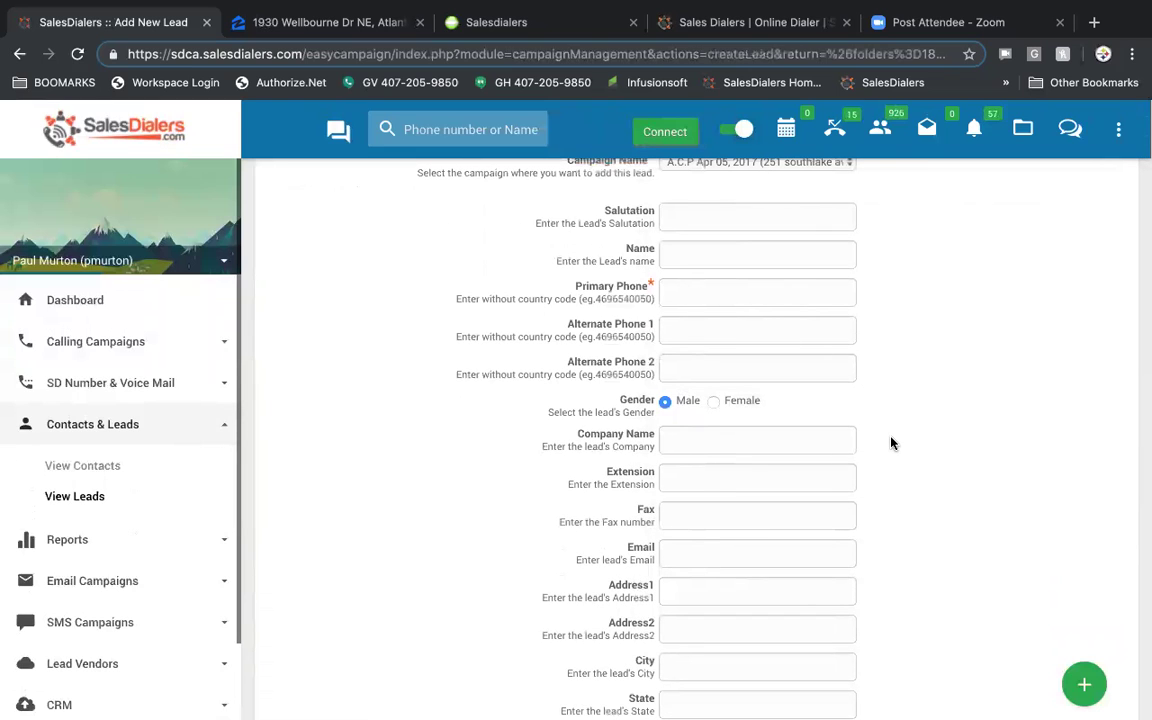
pyautogui.scroll(-5, 890, 442)
pyautogui.scroll(-1, 890, 442)
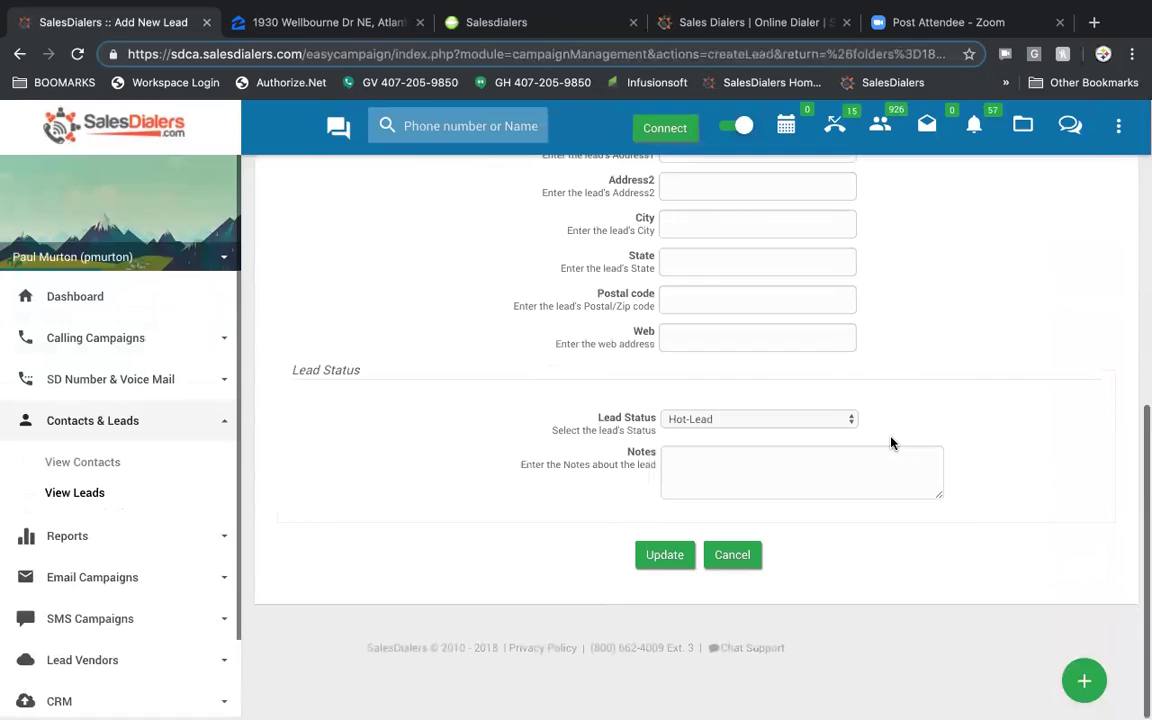
pyautogui.scroll(1, 890, 442)
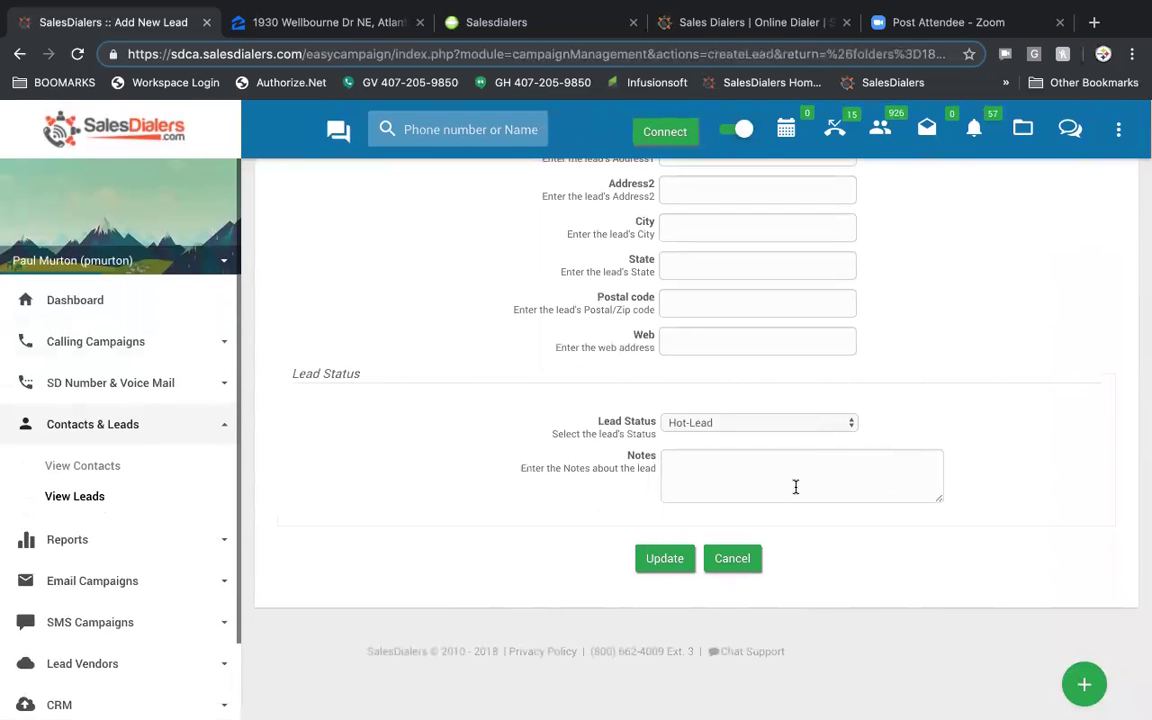
pyautogui.click(752, 560)
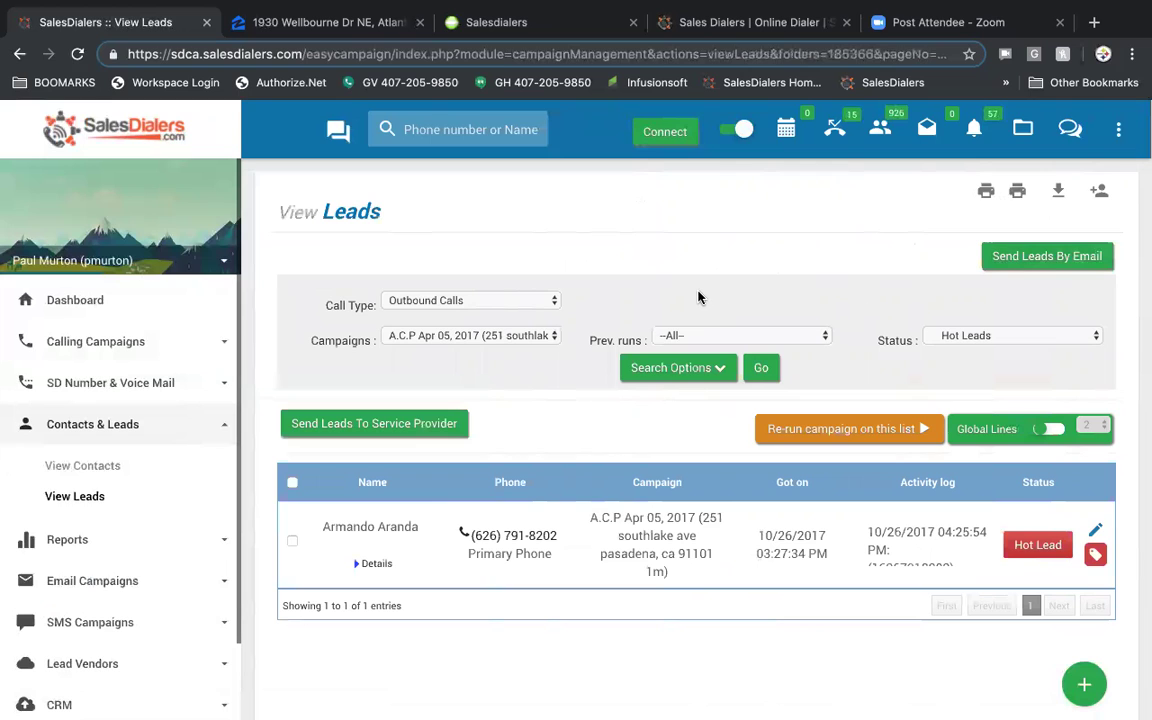
# - Select all listed leads, pick Top Producer as service provider, and close without sending
pyautogui.scroll(-1, 699, 297)
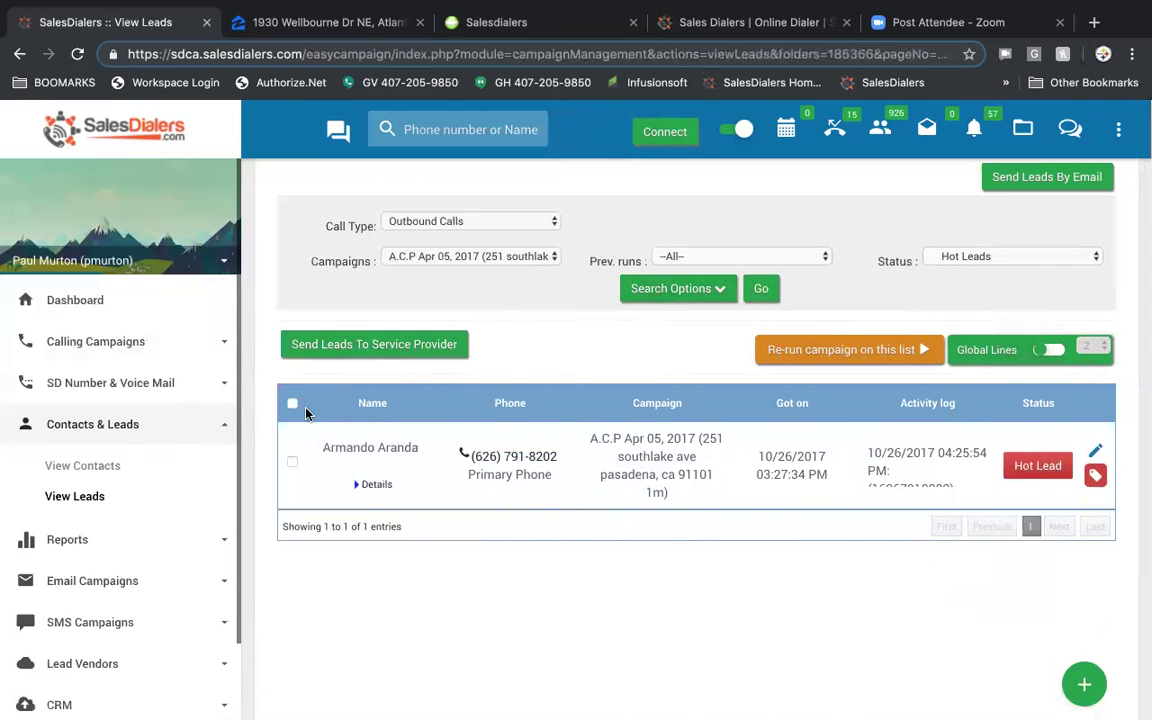
pyautogui.click(291, 405)
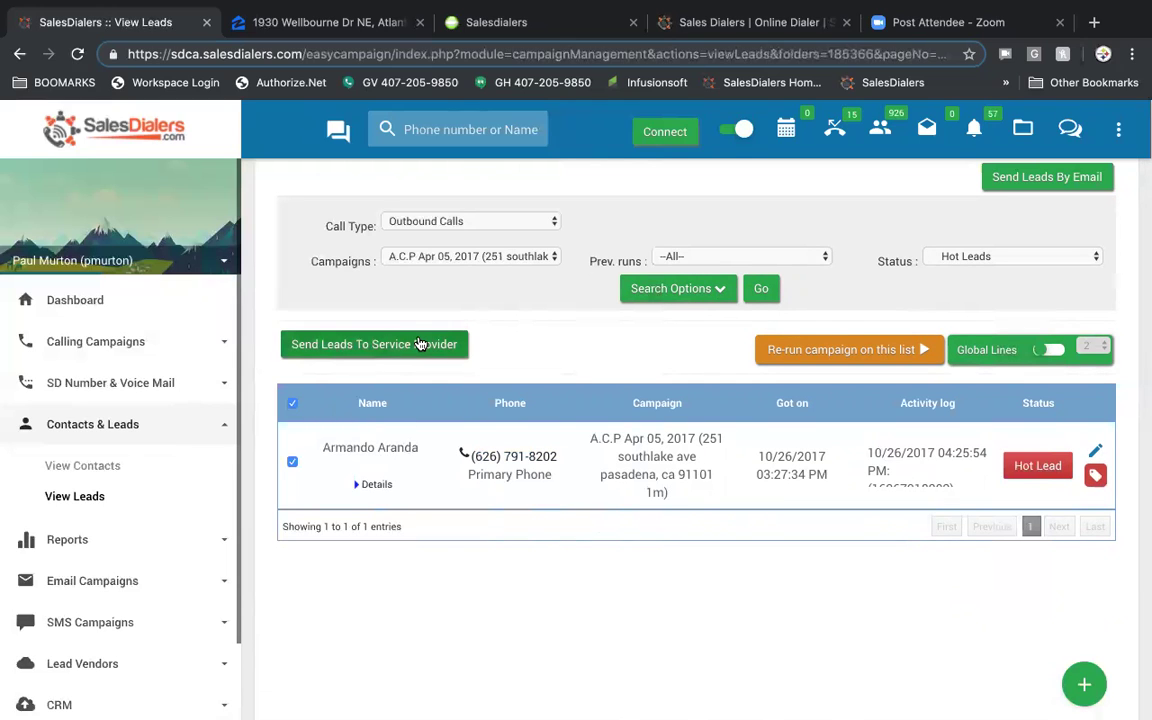
pyautogui.click(349, 349)
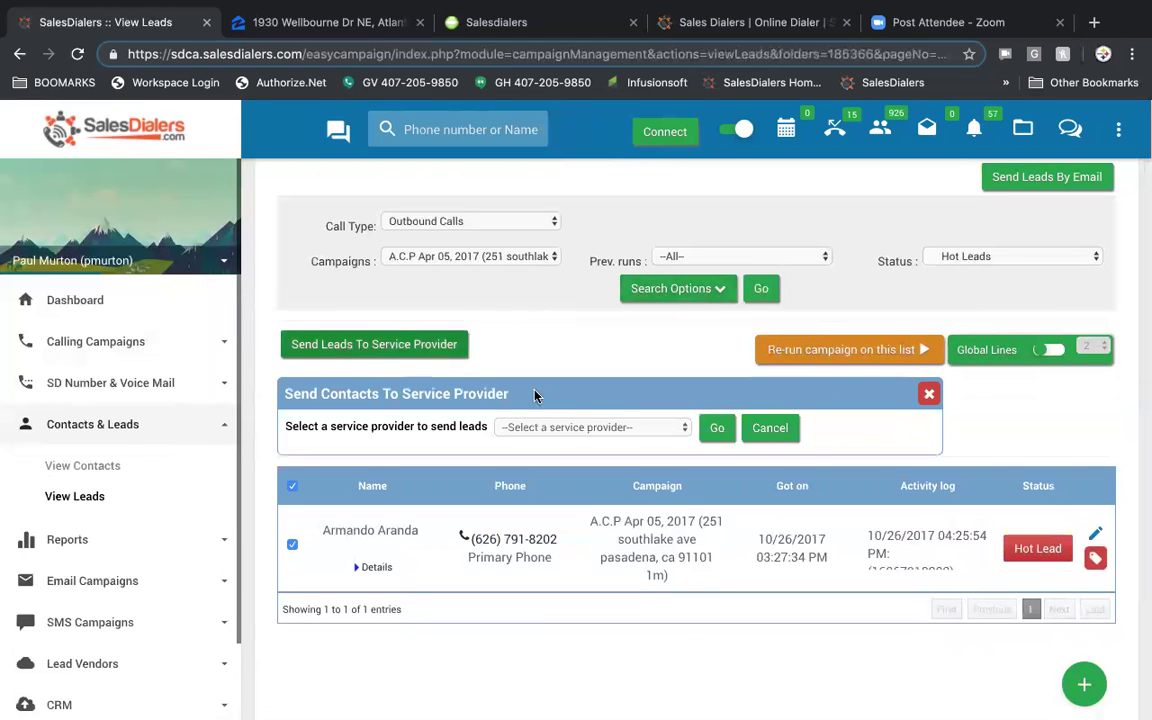
pyautogui.click(643, 428)
pyautogui.click(617, 471)
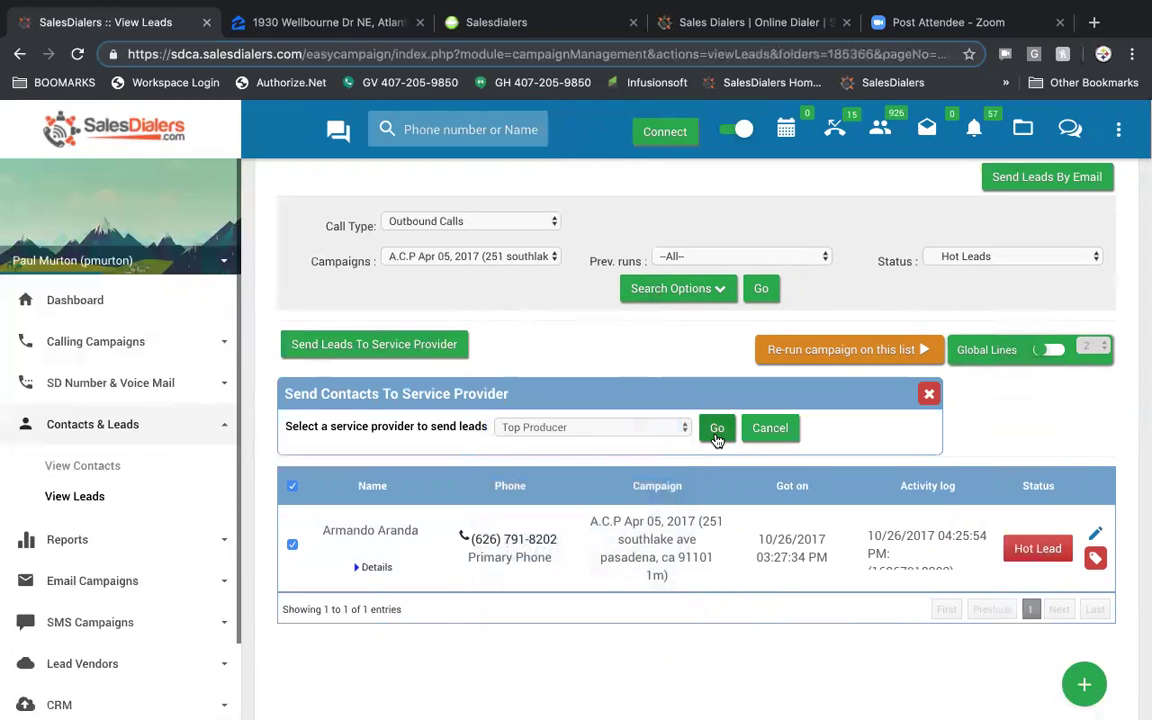
pyautogui.click(929, 396)
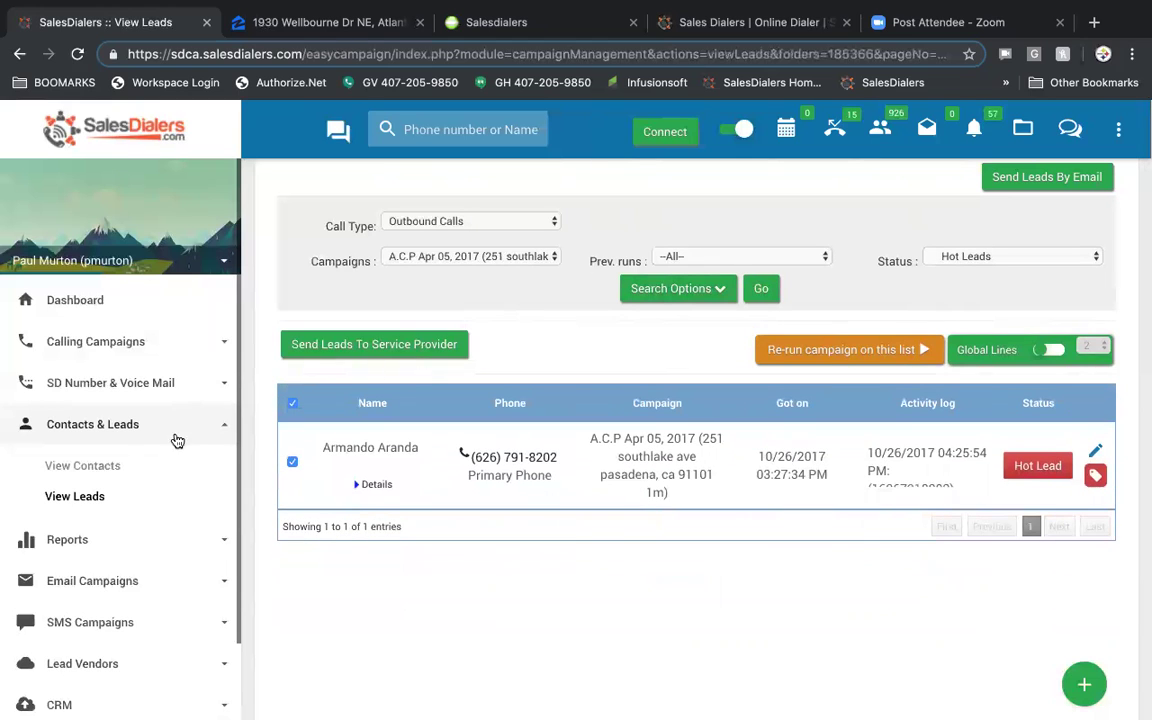
pyautogui.scroll(-1, 152, 462)
pyautogui.scroll(-2, 153, 462)
# - Open SMS Reports and set Created On to Last Month
pyautogui.click(77, 452)
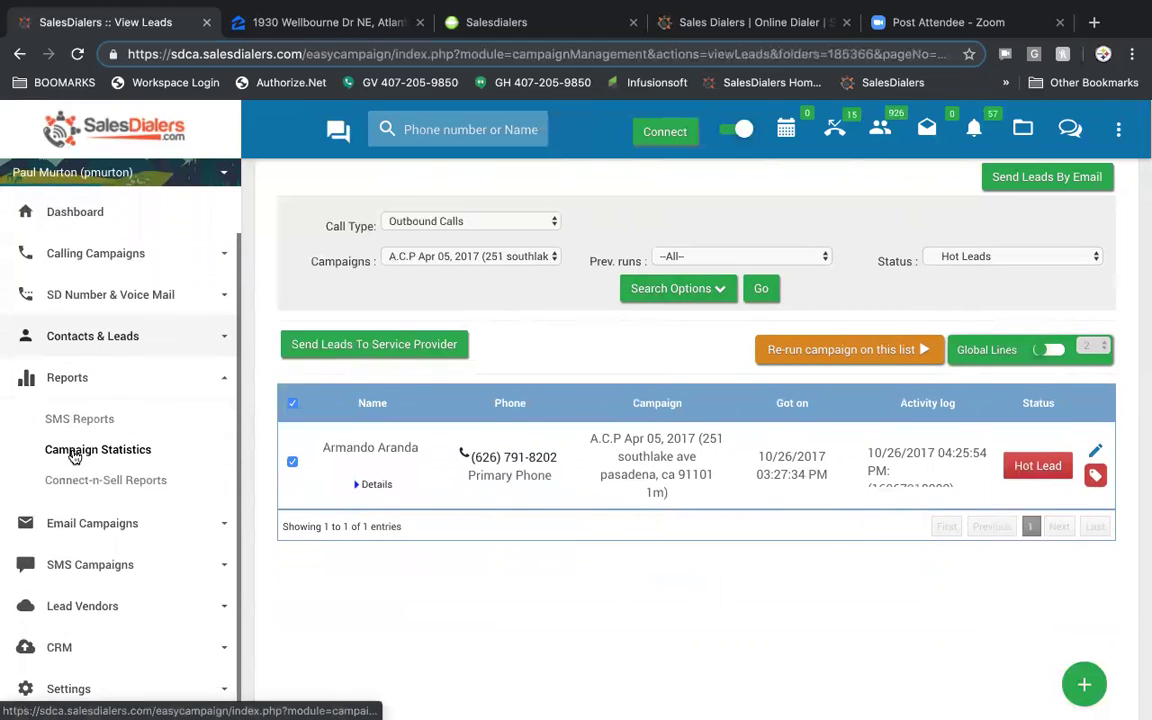
pyautogui.click(91, 424)
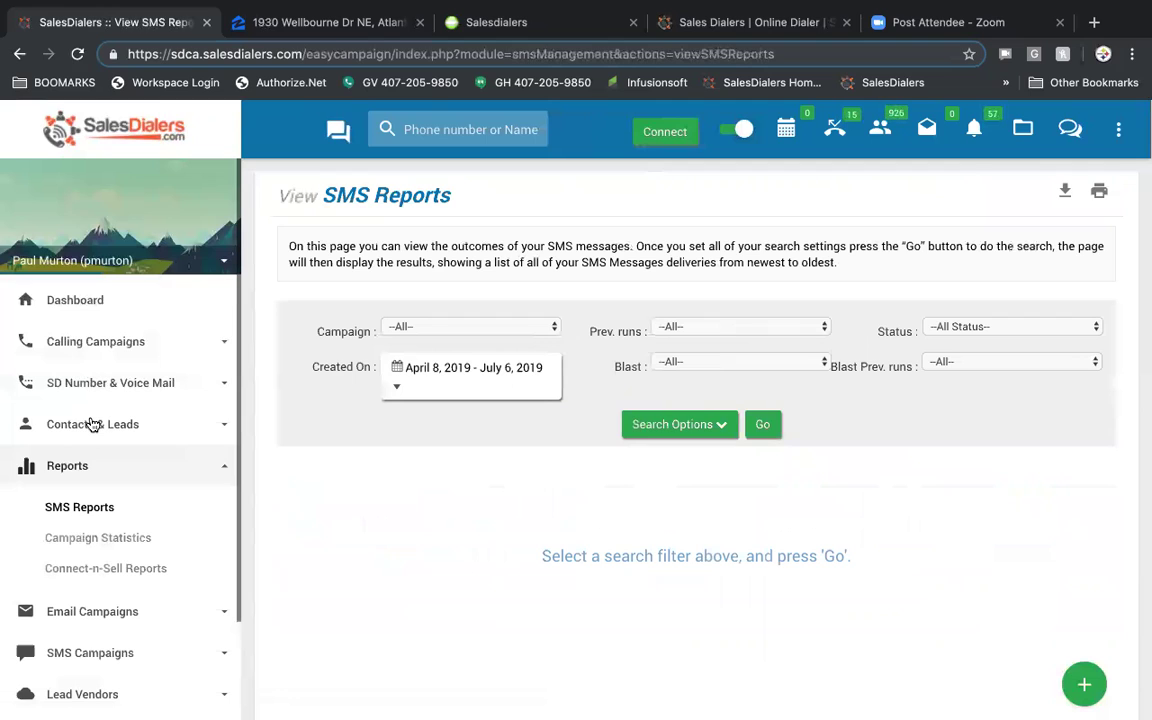
pyautogui.click(508, 373)
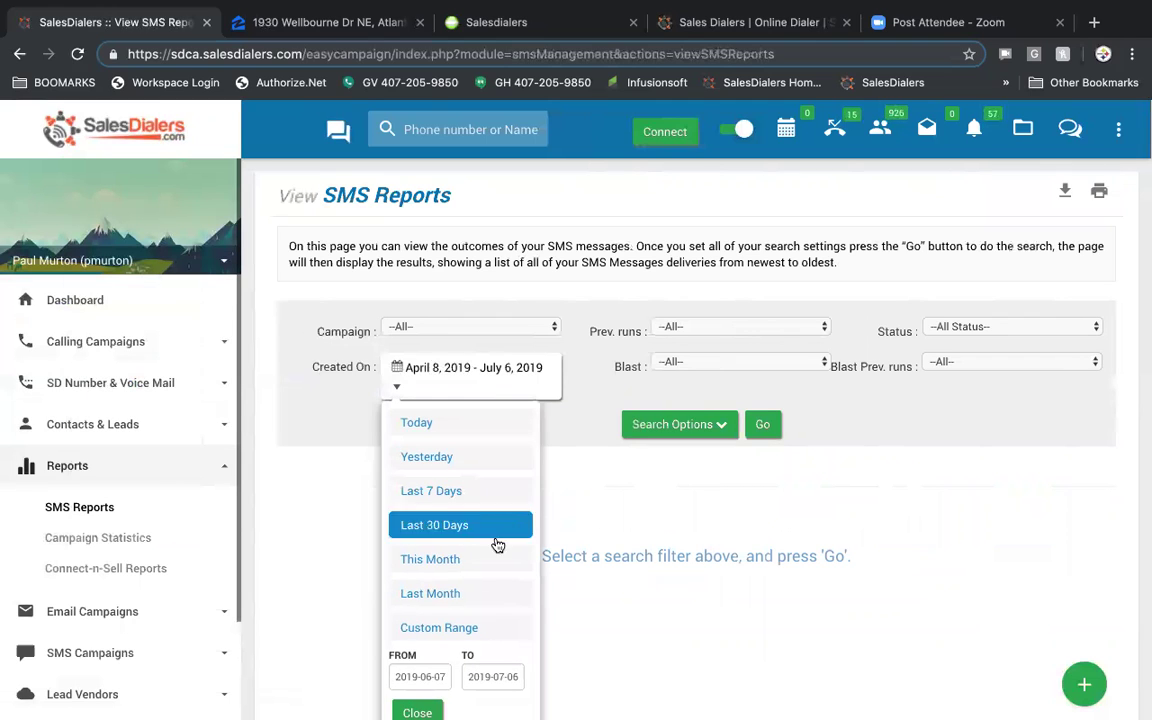
pyautogui.click(476, 598)
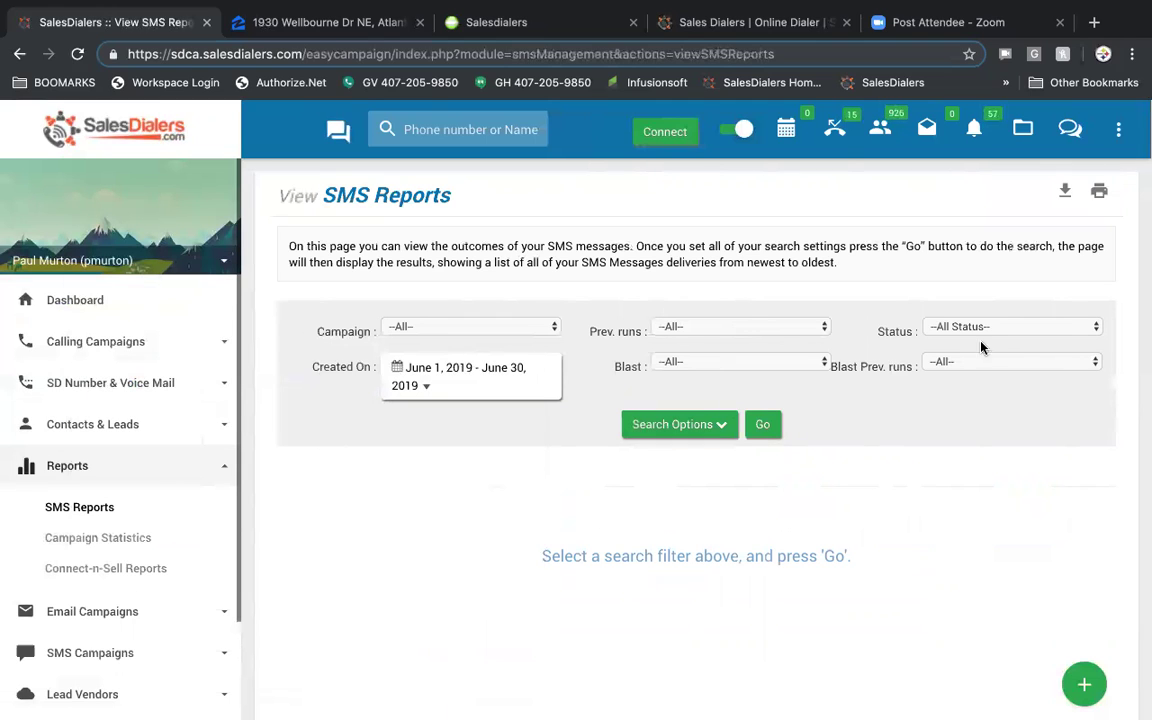
# - Keep all statuses, run the search and confirm, listing four June 2019 messages
pyautogui.click(1037, 333)
pyautogui.click(1037, 333)
pyautogui.click(680, 424)
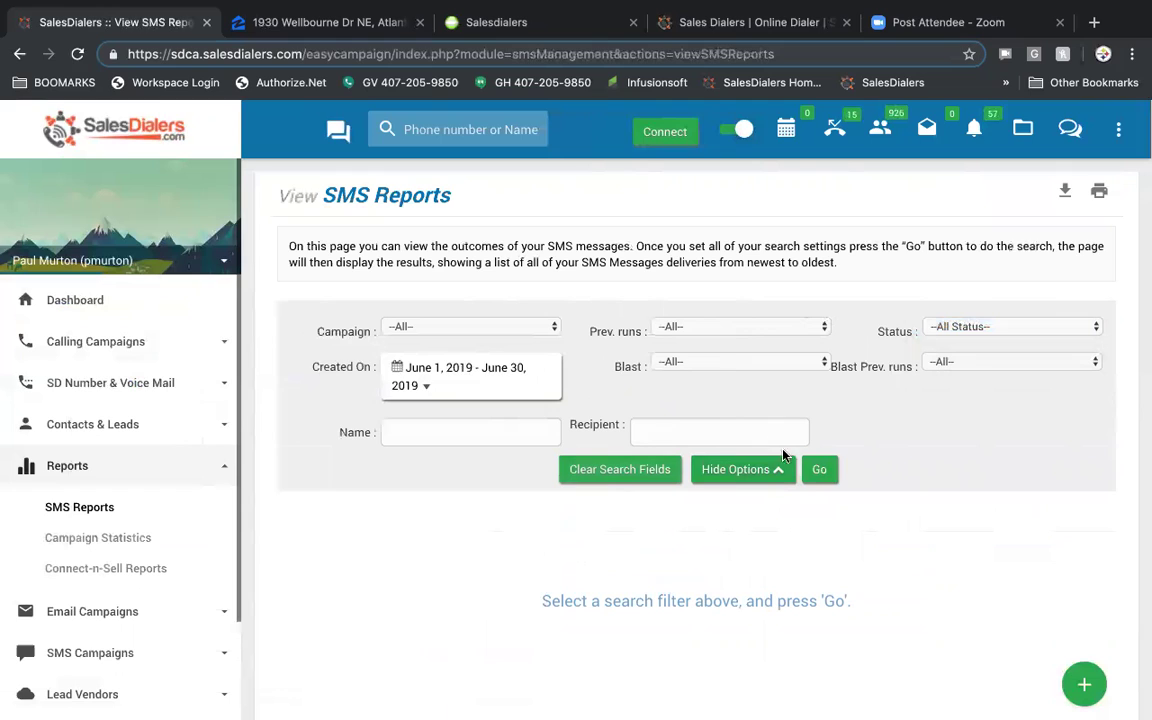
pyautogui.click(822, 469)
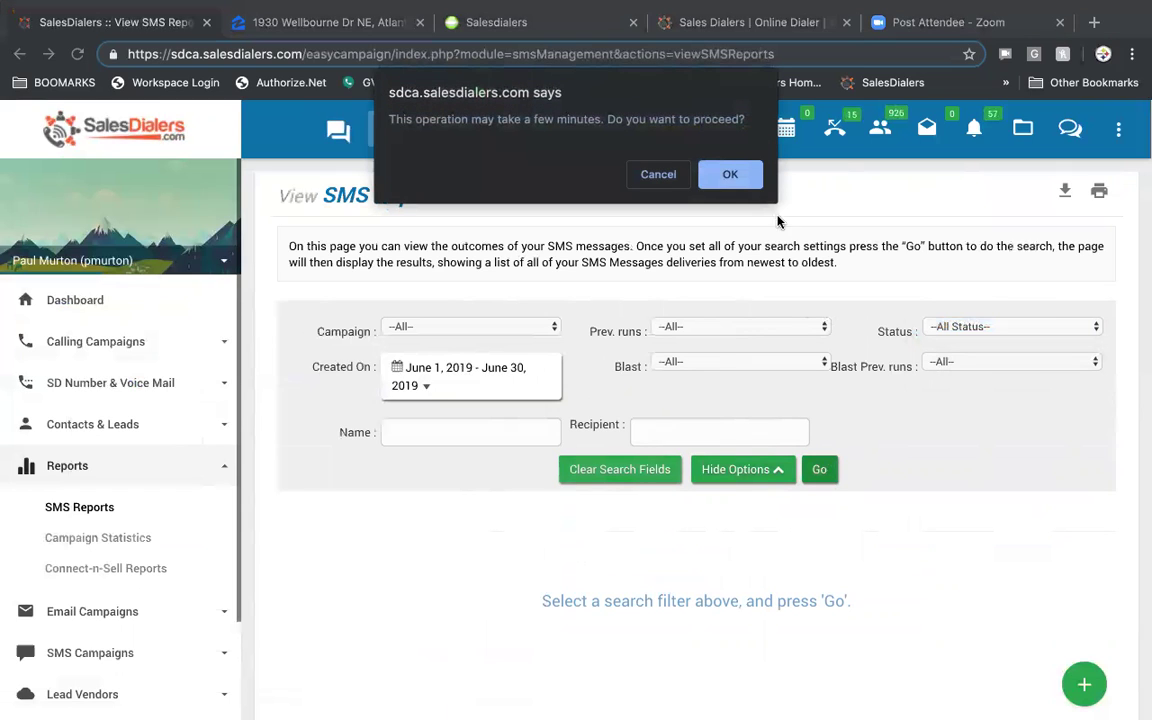
pyautogui.click(735, 176)
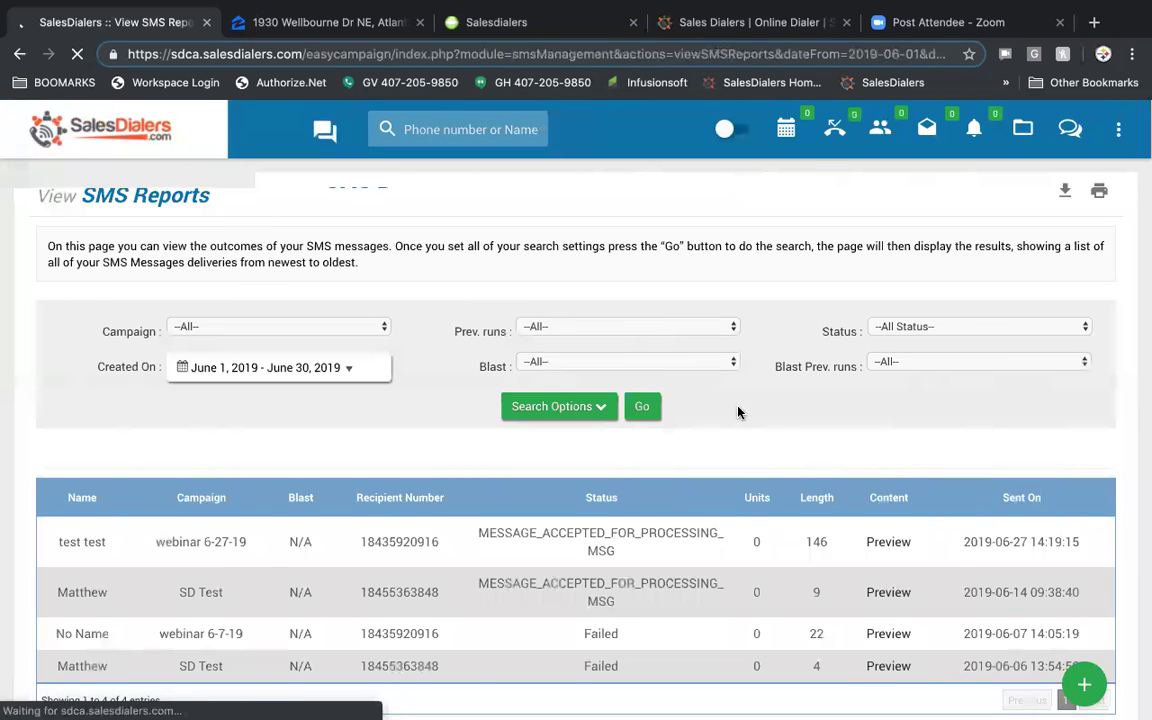
pyautogui.scroll(-2, 738, 408)
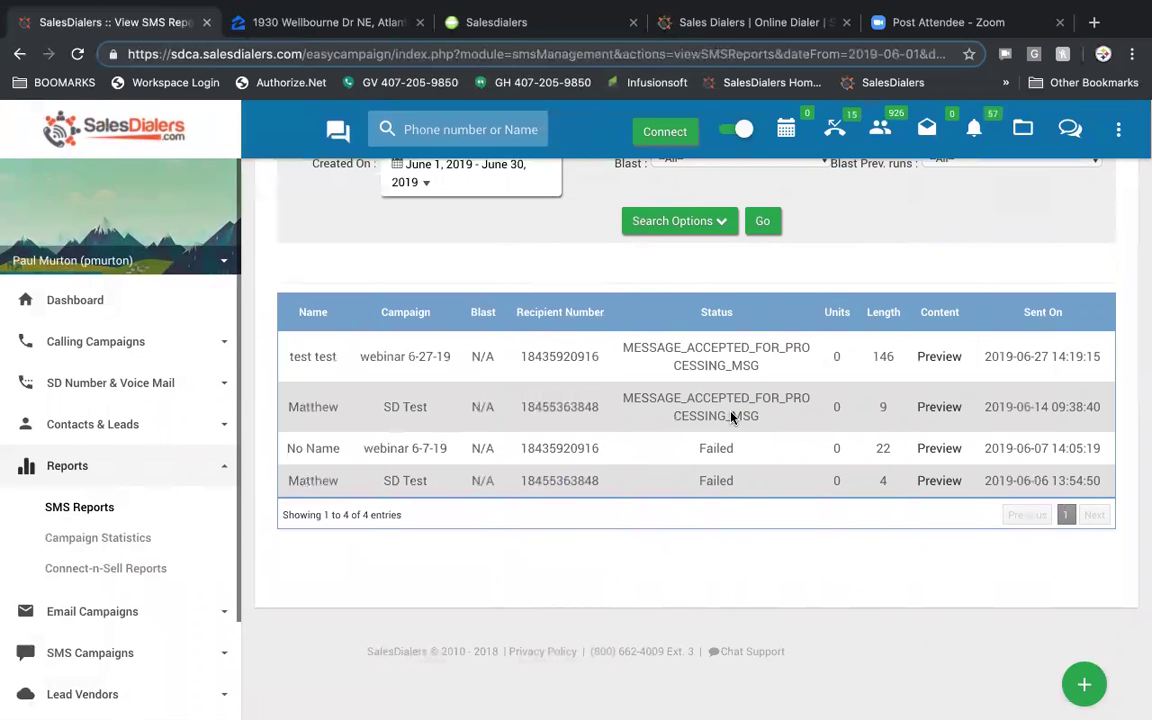
pyautogui.click(114, 541)
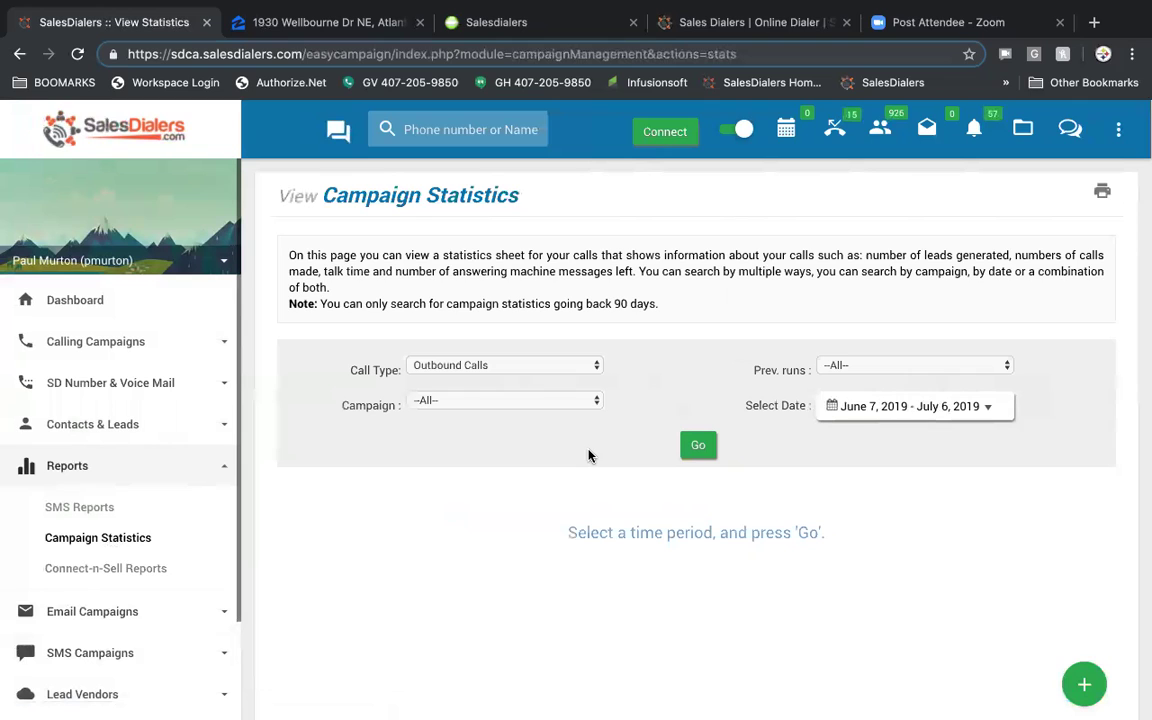
# - Generate last month's outbound campaign statistics (June 1–30, 2019) and review the agent table
pyautogui.click(874, 410)
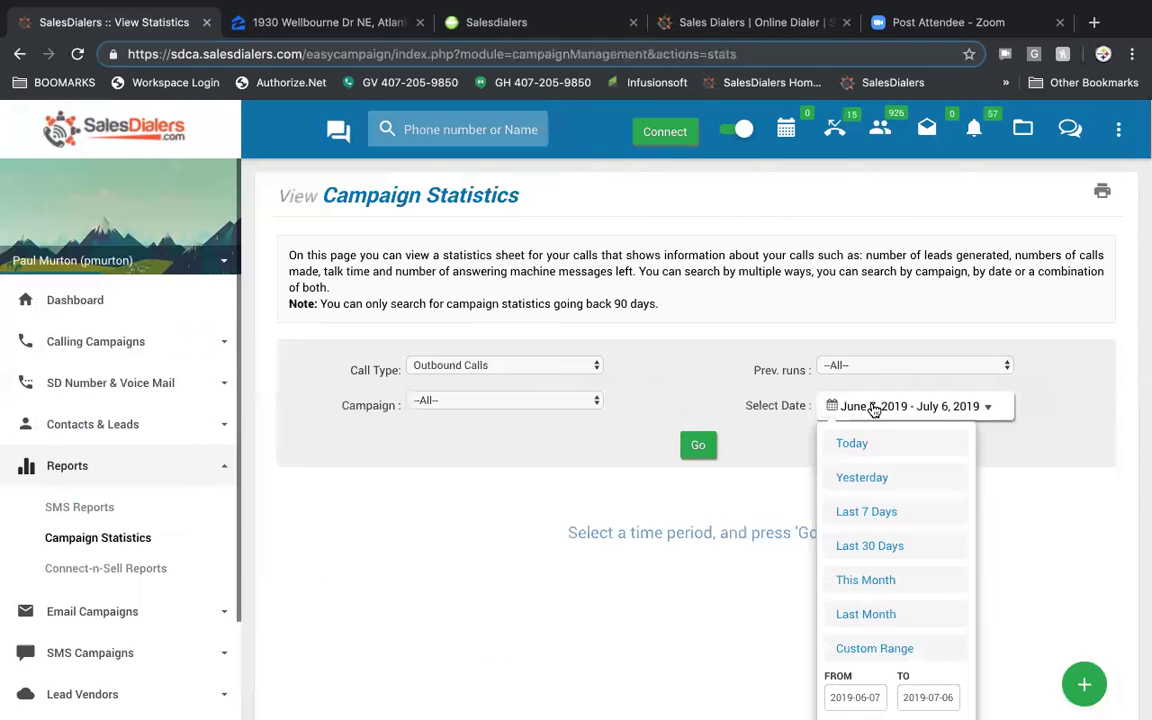
pyautogui.click(889, 615)
pyautogui.click(699, 449)
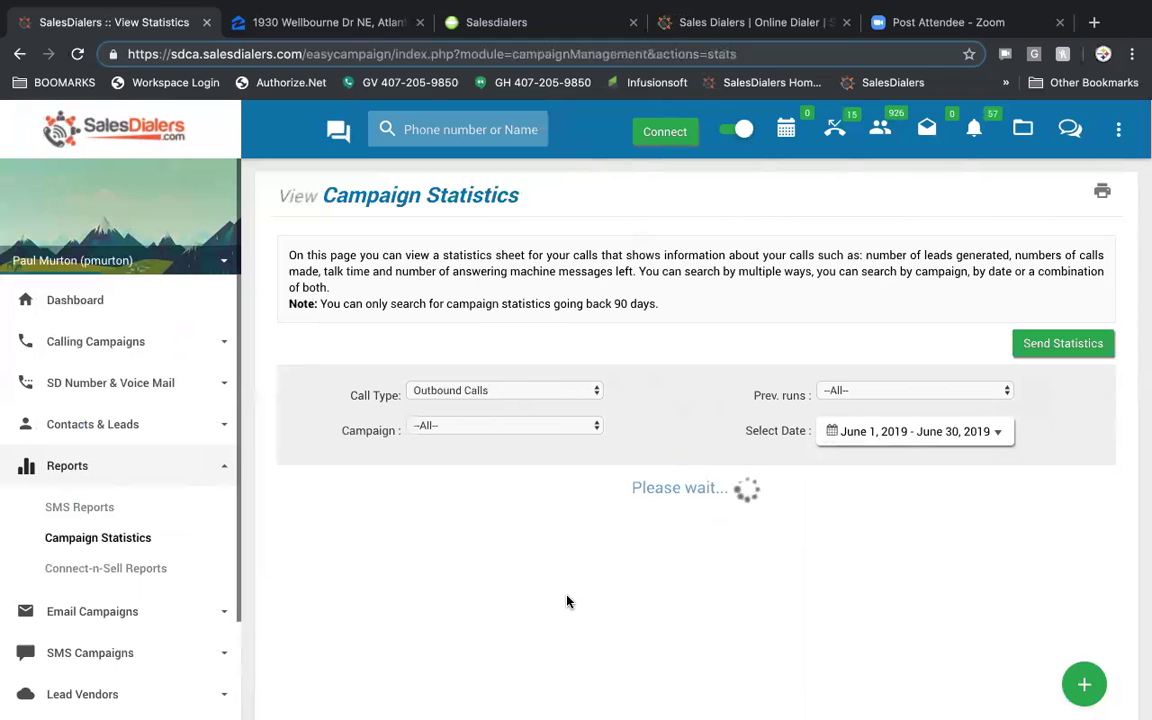
pyautogui.scroll(-2, 662, 594)
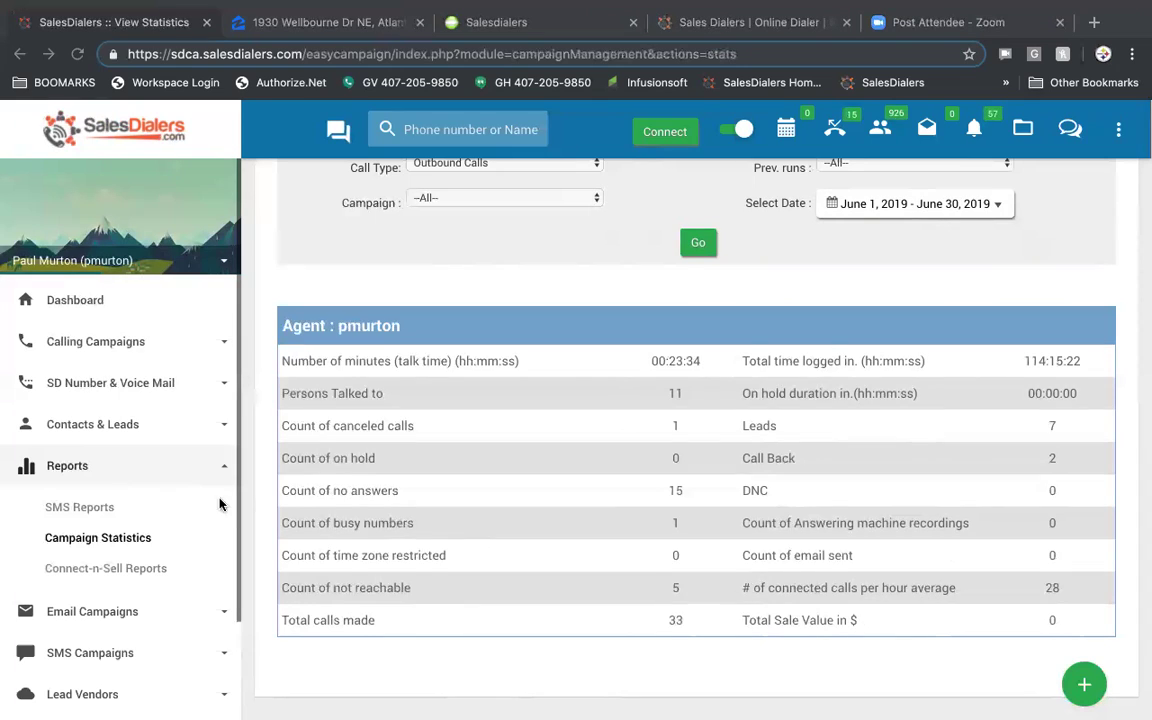
pyautogui.click(113, 569)
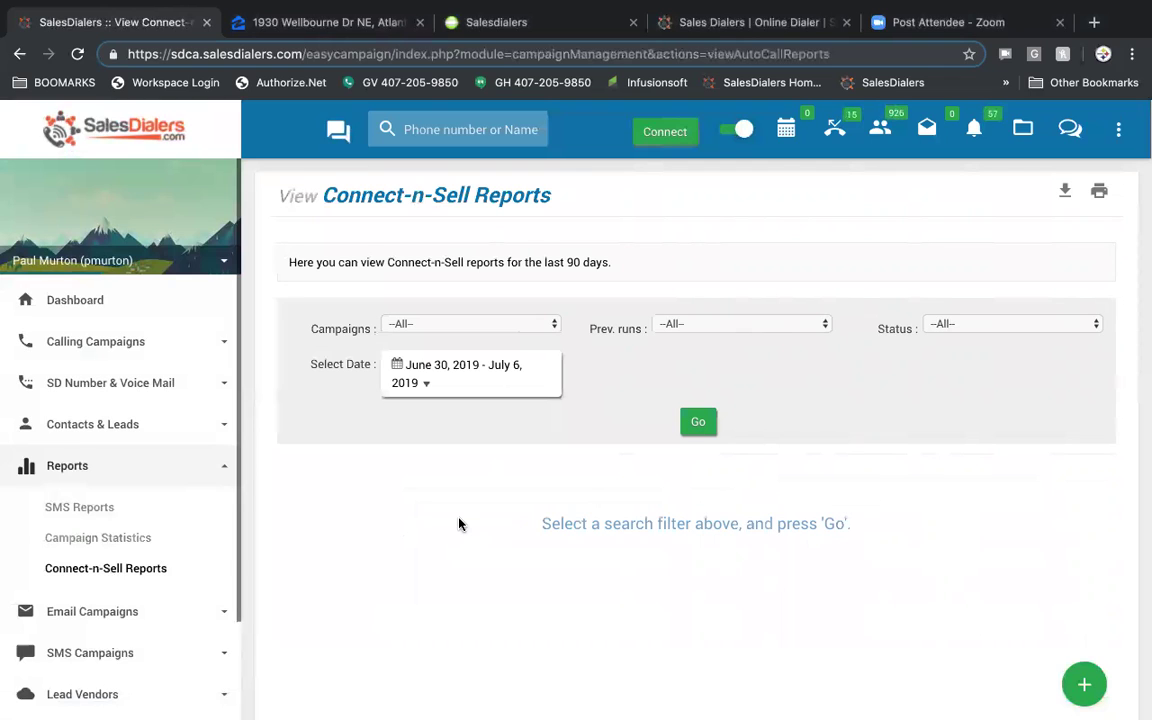
# - Review the Connect-n-Sell Reports page, then go to Email Campaigns > Email Blasts
pyautogui.scroll(-3, 100, 508)
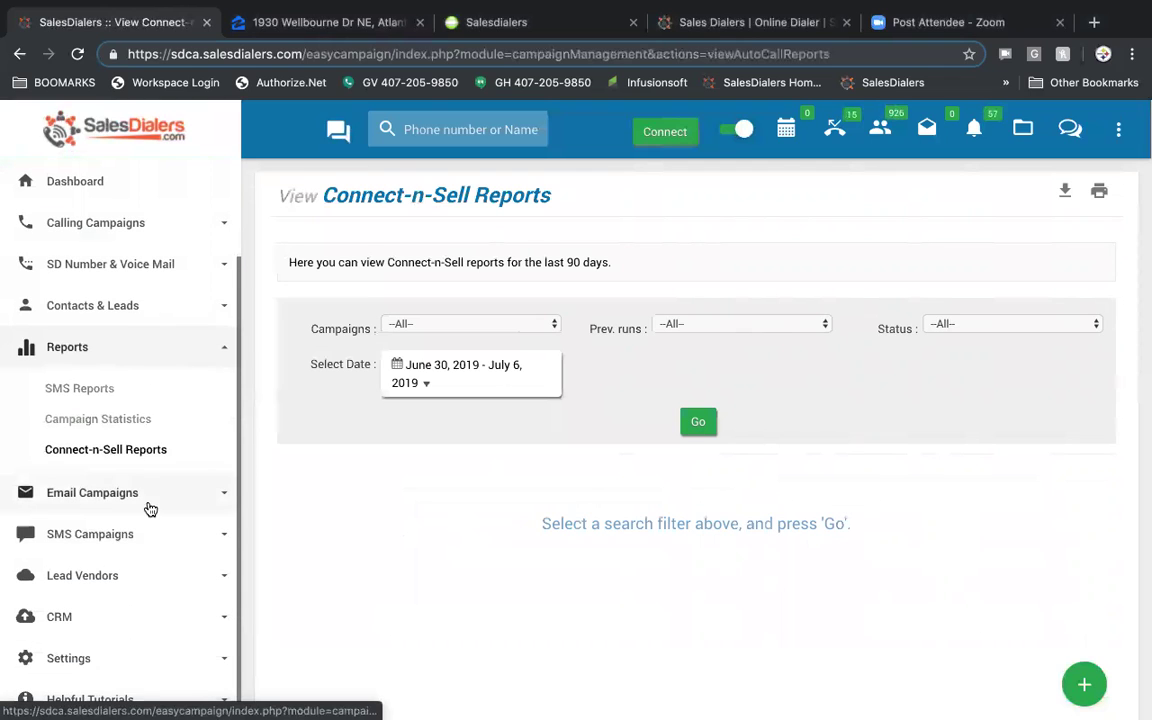
pyautogui.click(112, 495)
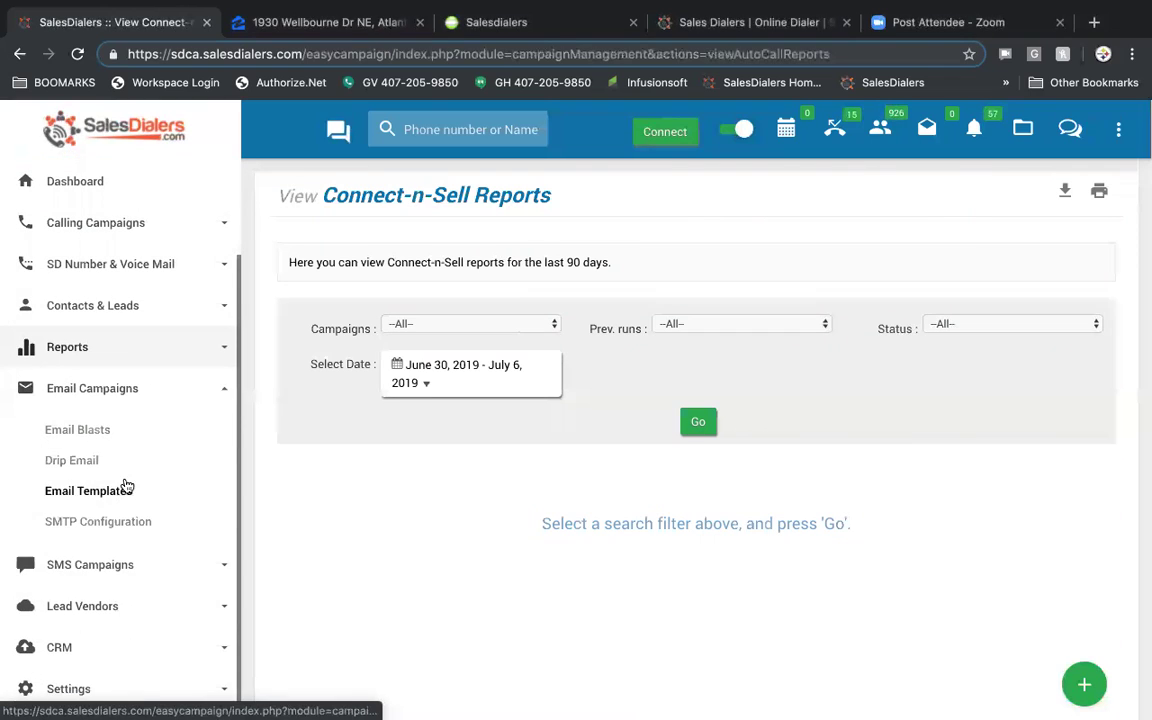
pyautogui.click(85, 434)
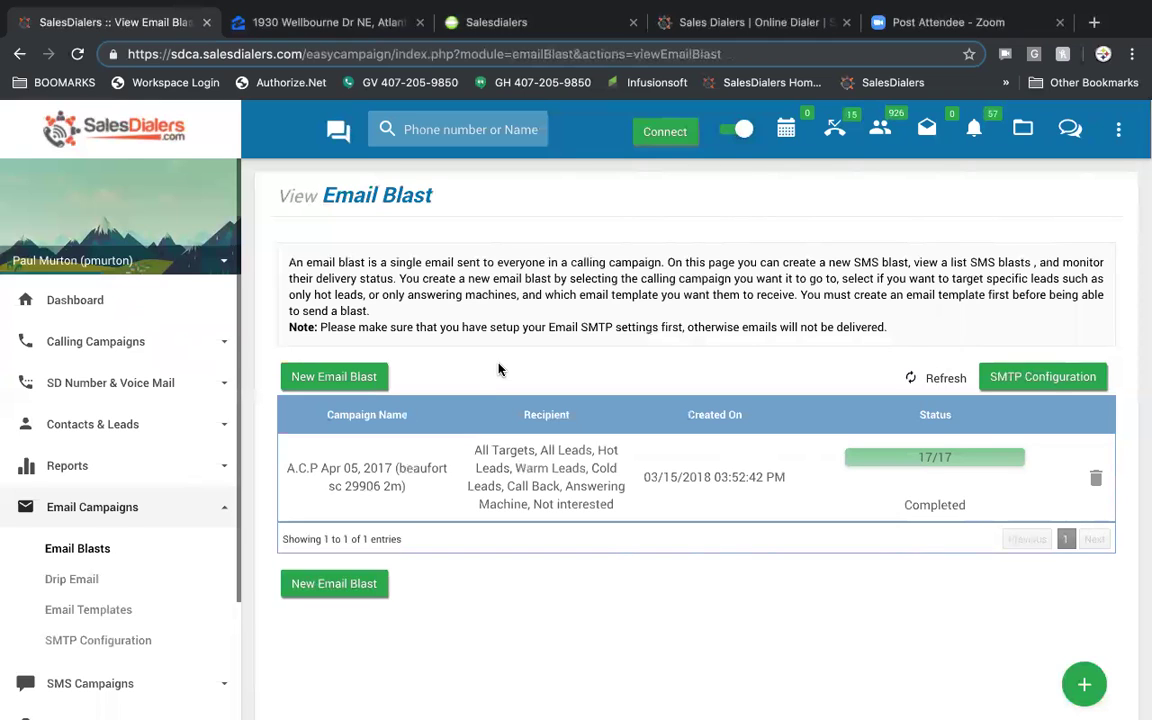
# - Start a new email blast using the link test template and the 45 days campaign
pyautogui.click(341, 378)
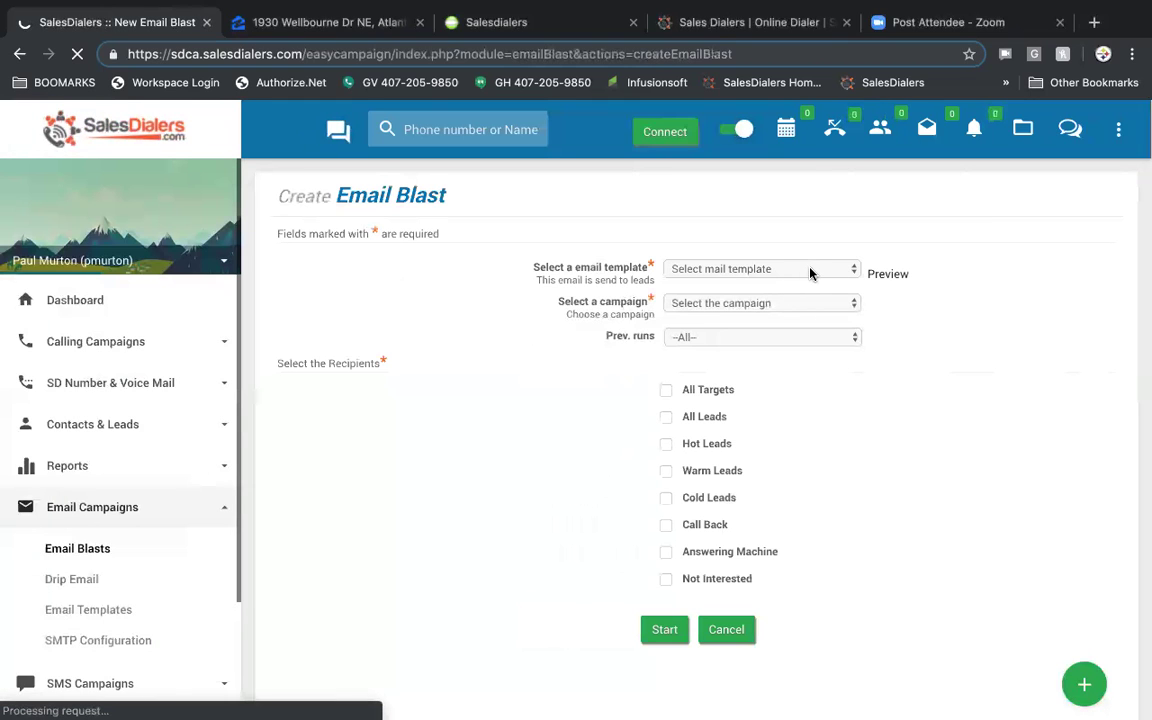
pyautogui.click(812, 267)
pyautogui.click(800, 299)
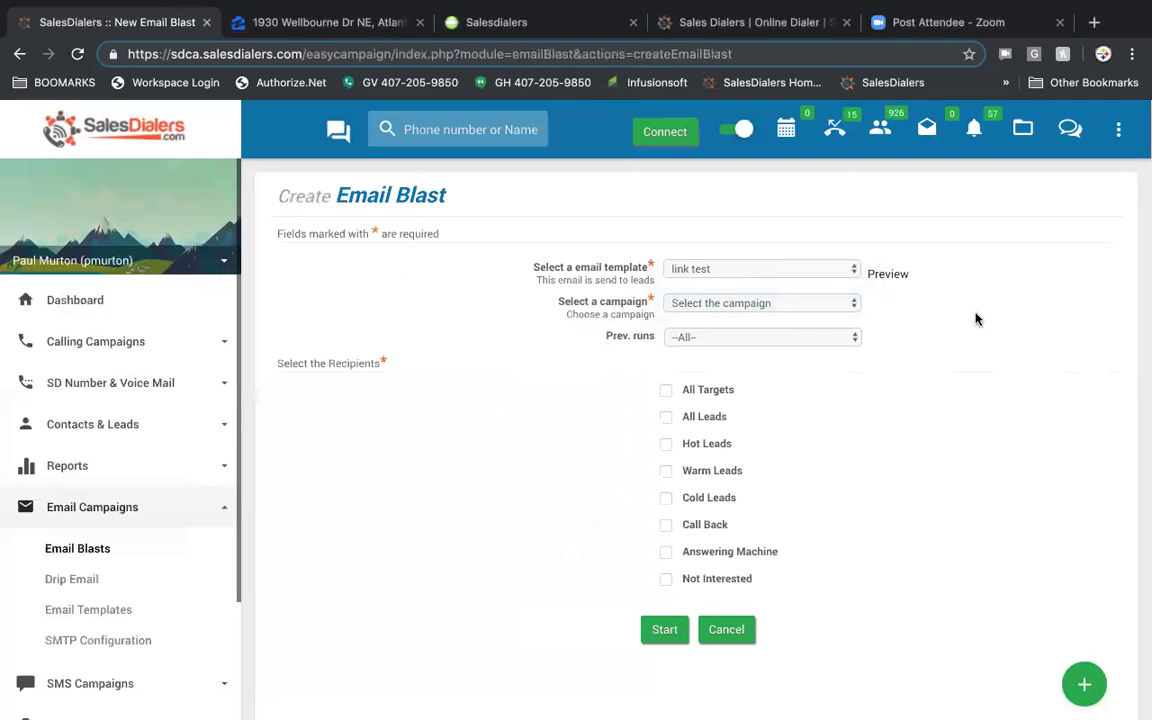
pyautogui.click(843, 305)
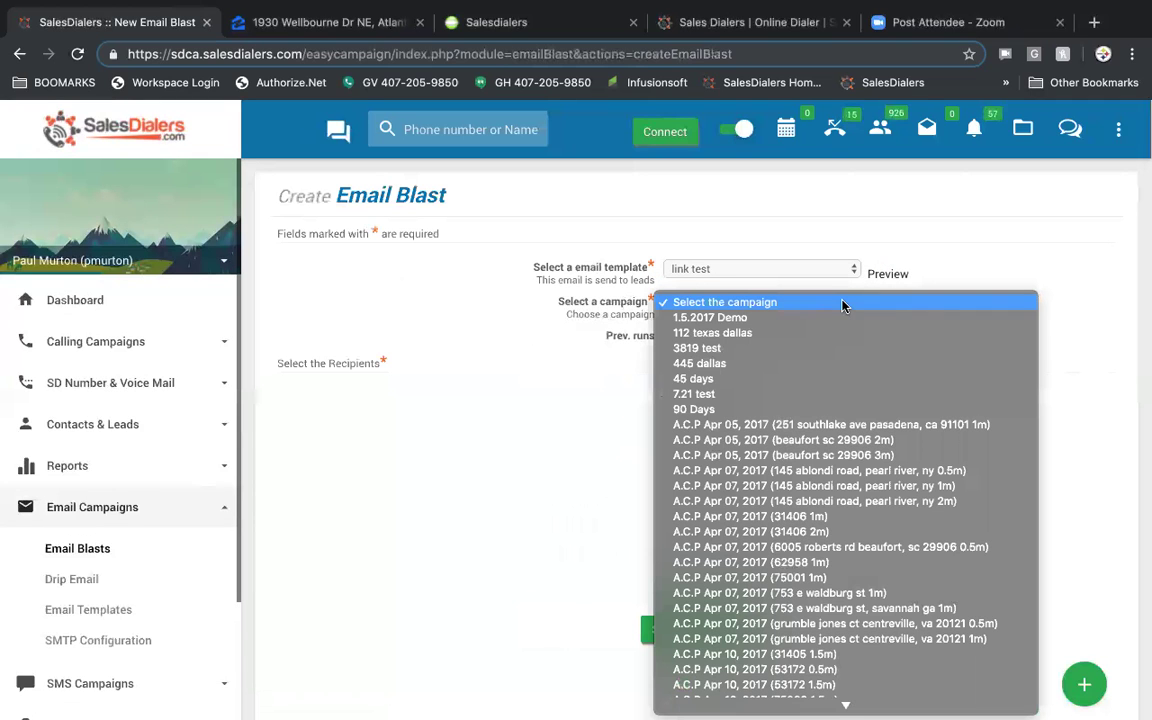
pyautogui.click(822, 386)
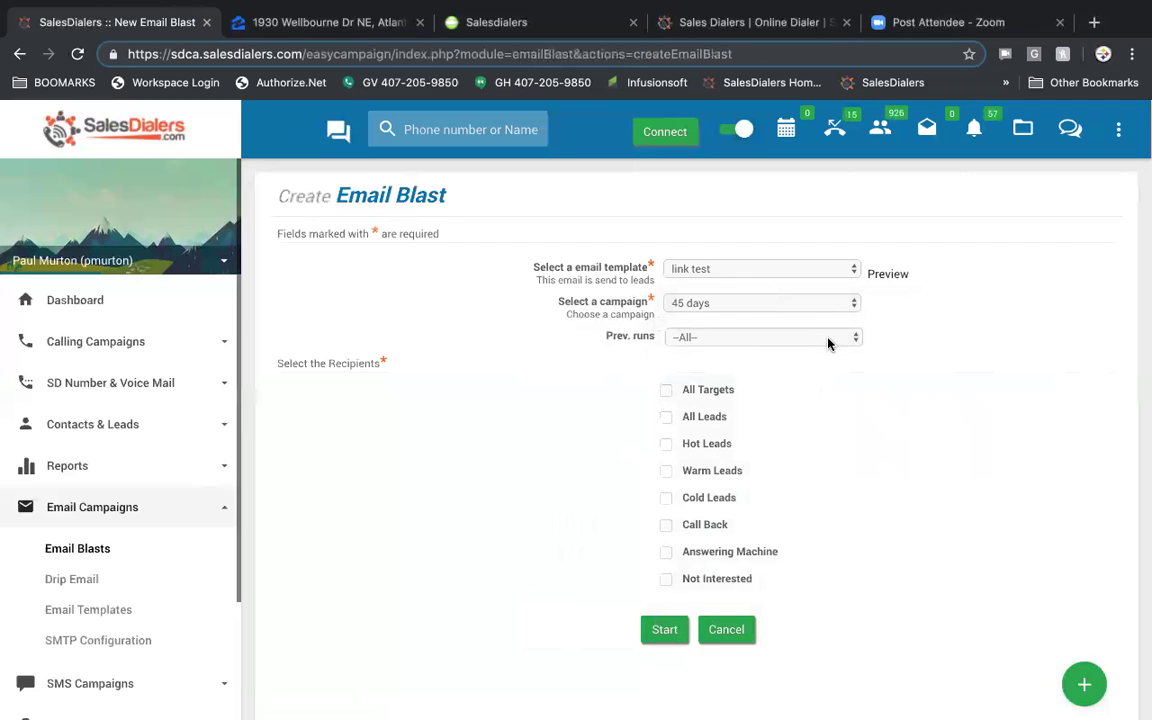
pyautogui.click(828, 344)
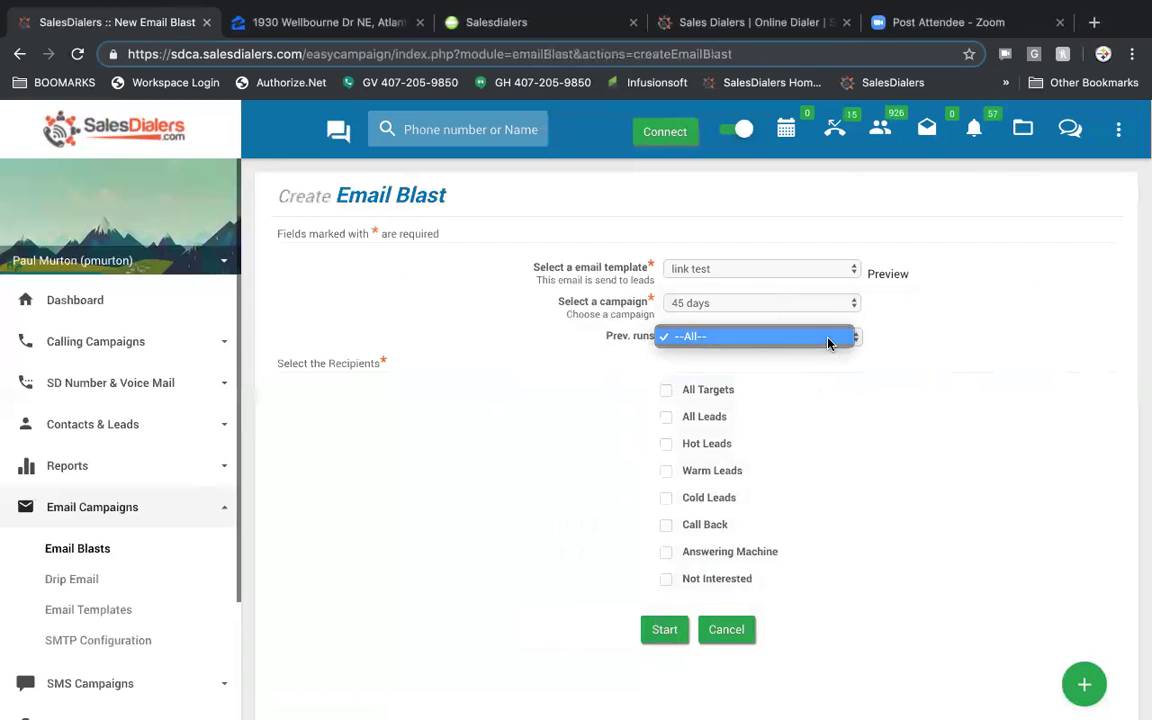
pyautogui.click(828, 344)
# - Target the blast at All Targets, then go to the Drip Email schedules
pyautogui.scroll(-1, 956, 365)
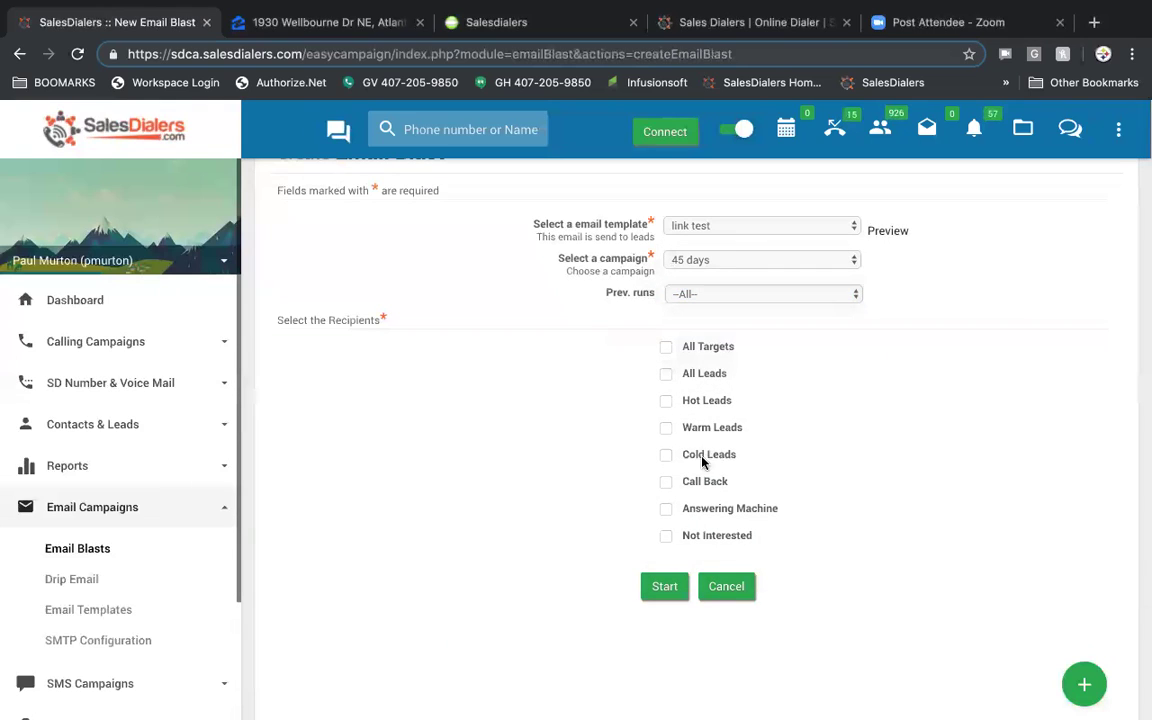
pyautogui.click(666, 347)
pyautogui.click(665, 587)
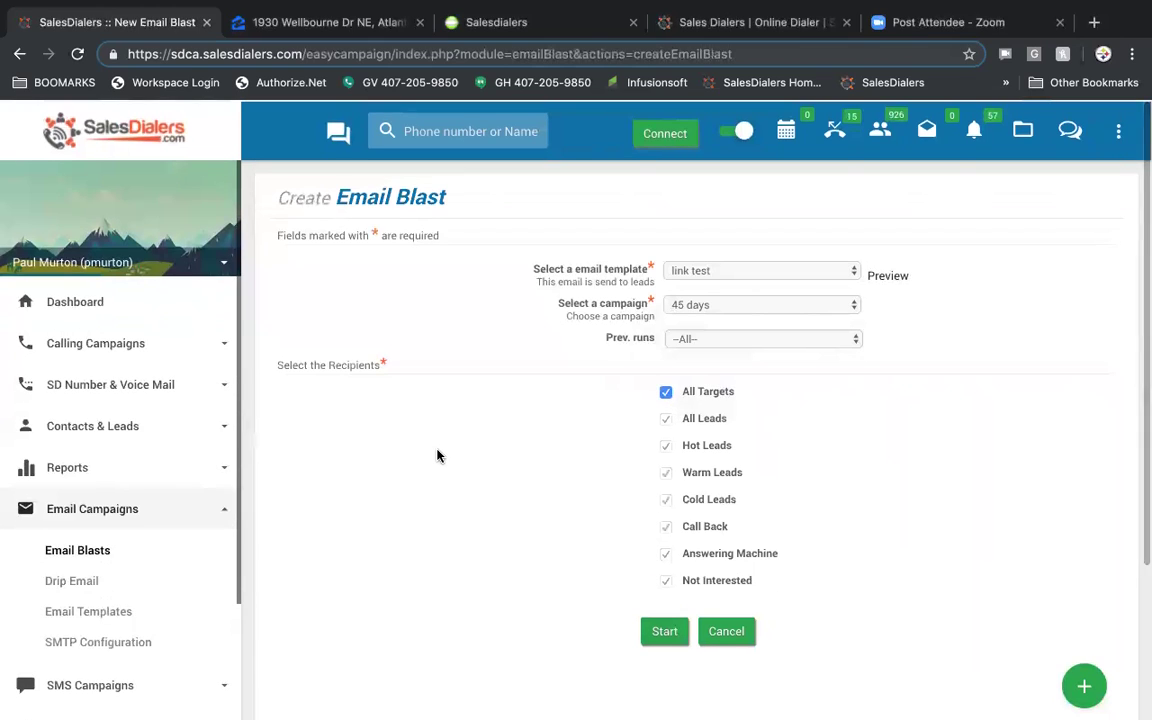
pyautogui.scroll(-2, 437, 456)
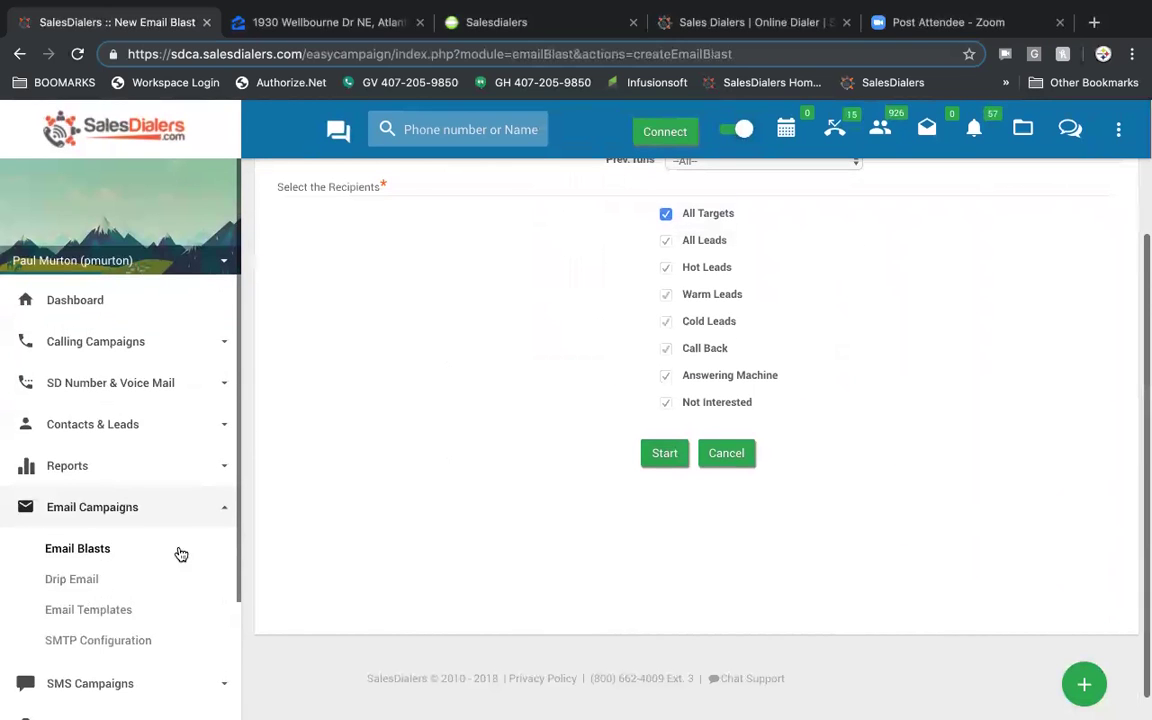
pyautogui.click(72, 579)
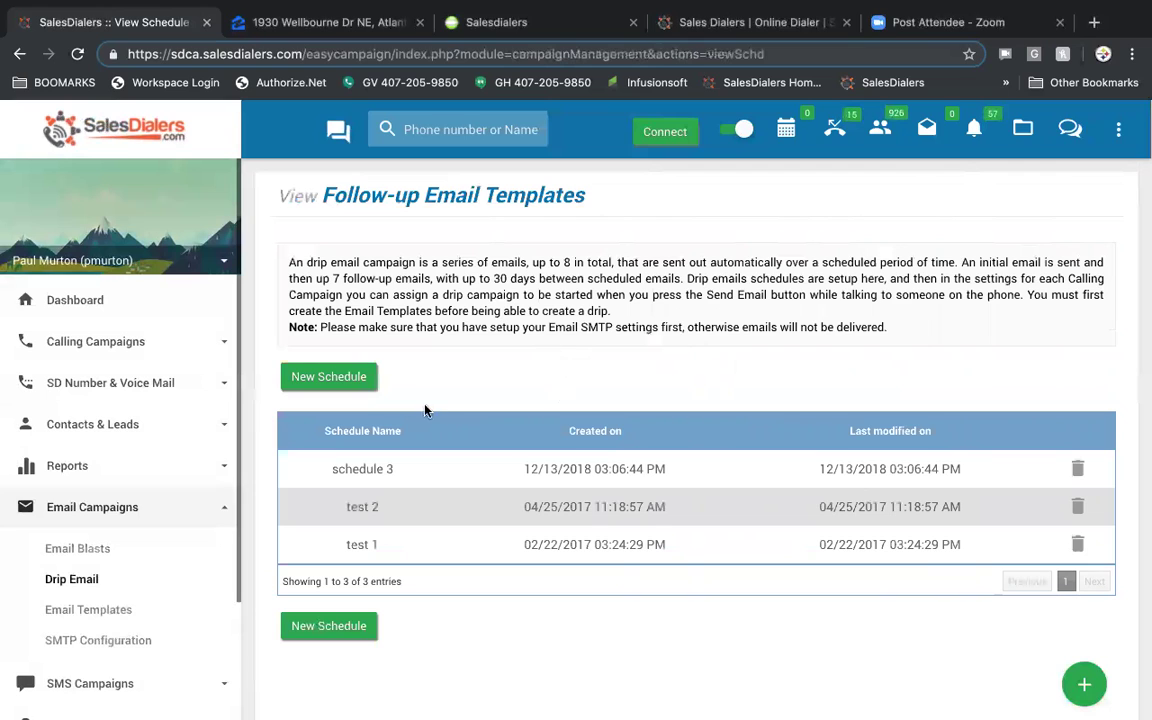
# - Start a new drip schedule named demoq345 with link test as the first email
pyautogui.click(343, 380)
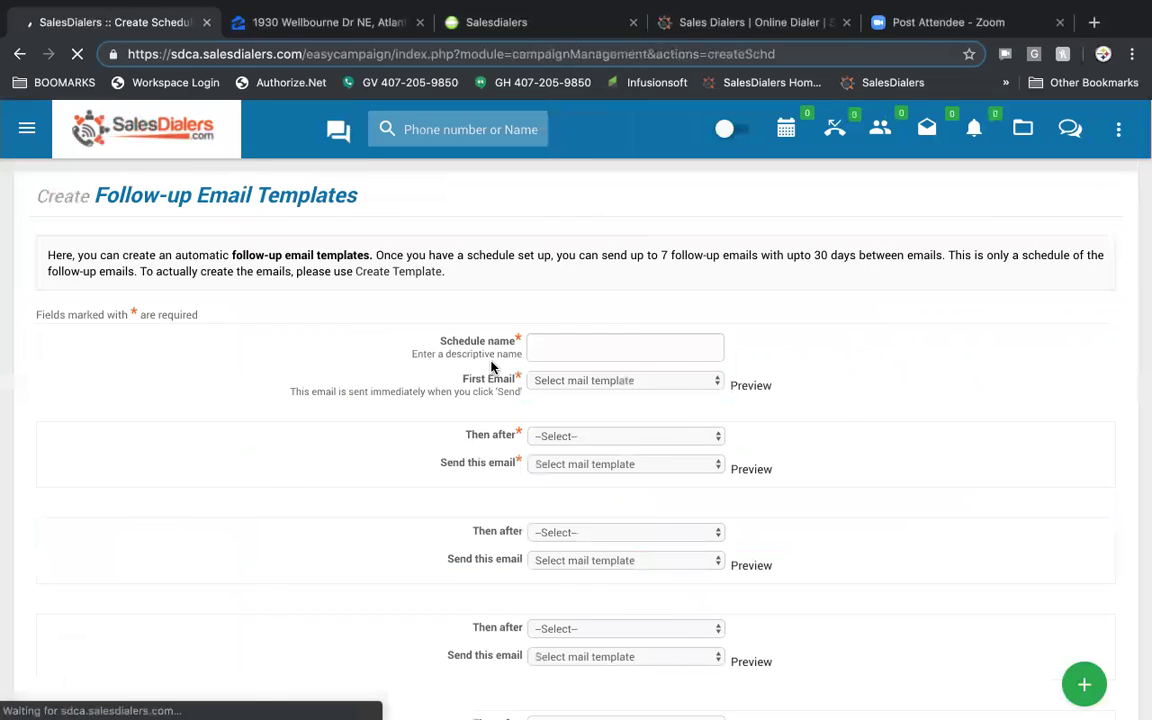
pyautogui.click(750, 346)
pyautogui.write('demoq345')
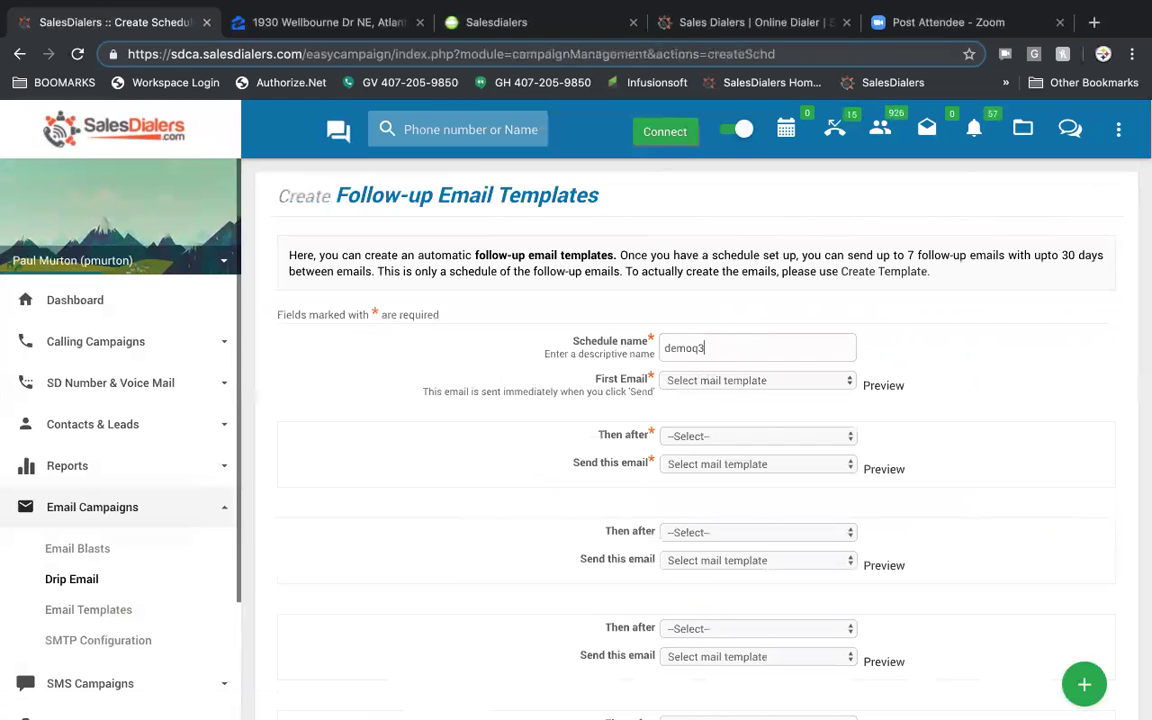
pyautogui.click(824, 385)
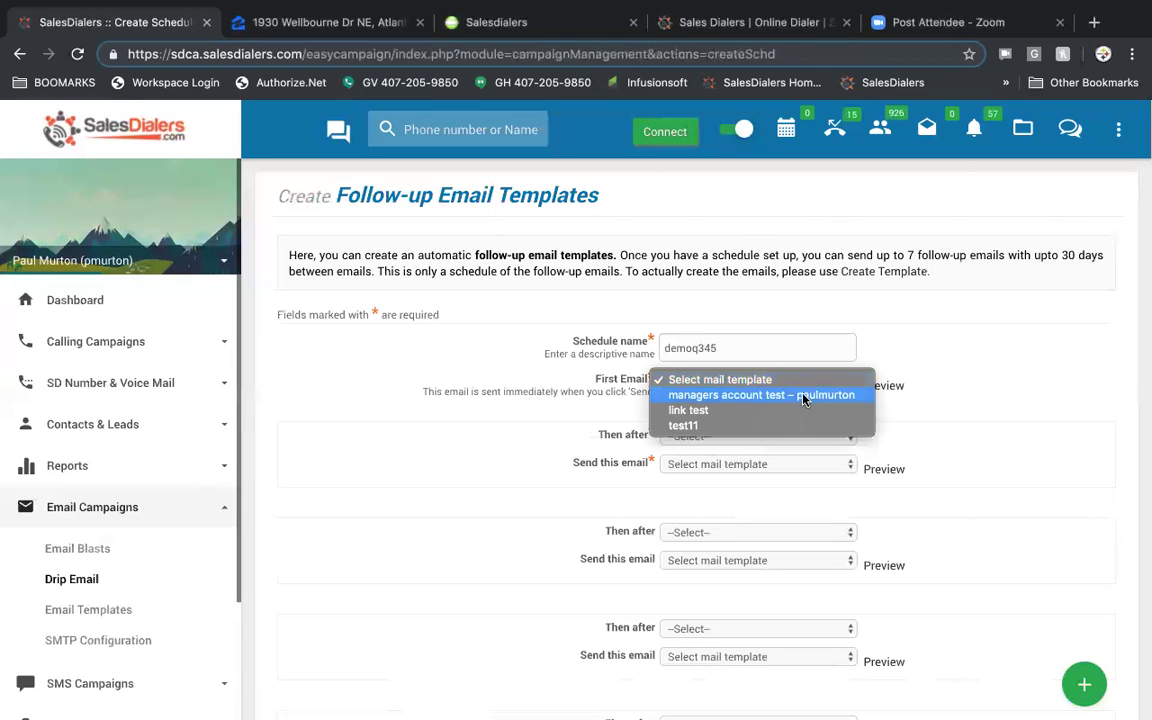
pyautogui.click(792, 406)
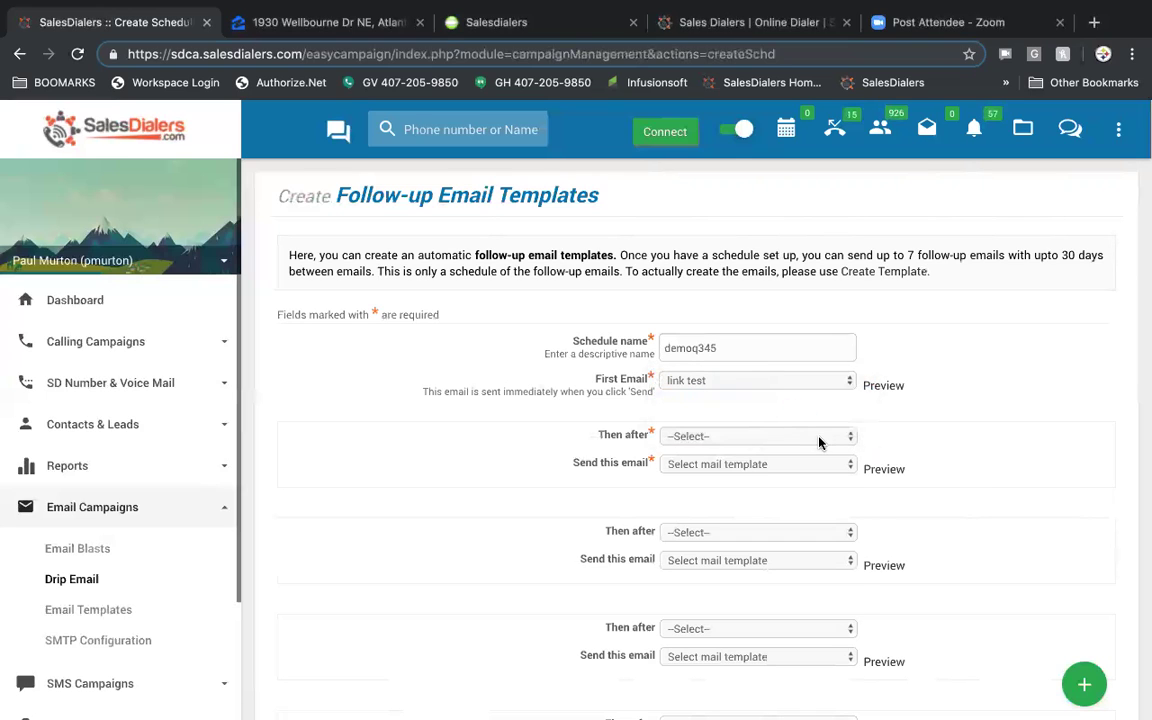
# - Send test11 after 5 Days and set the last follow-up delay to 30 Days
pyautogui.click(818, 441)
pyautogui.click(800, 512)
pyautogui.click(815, 466)
pyautogui.click(802, 509)
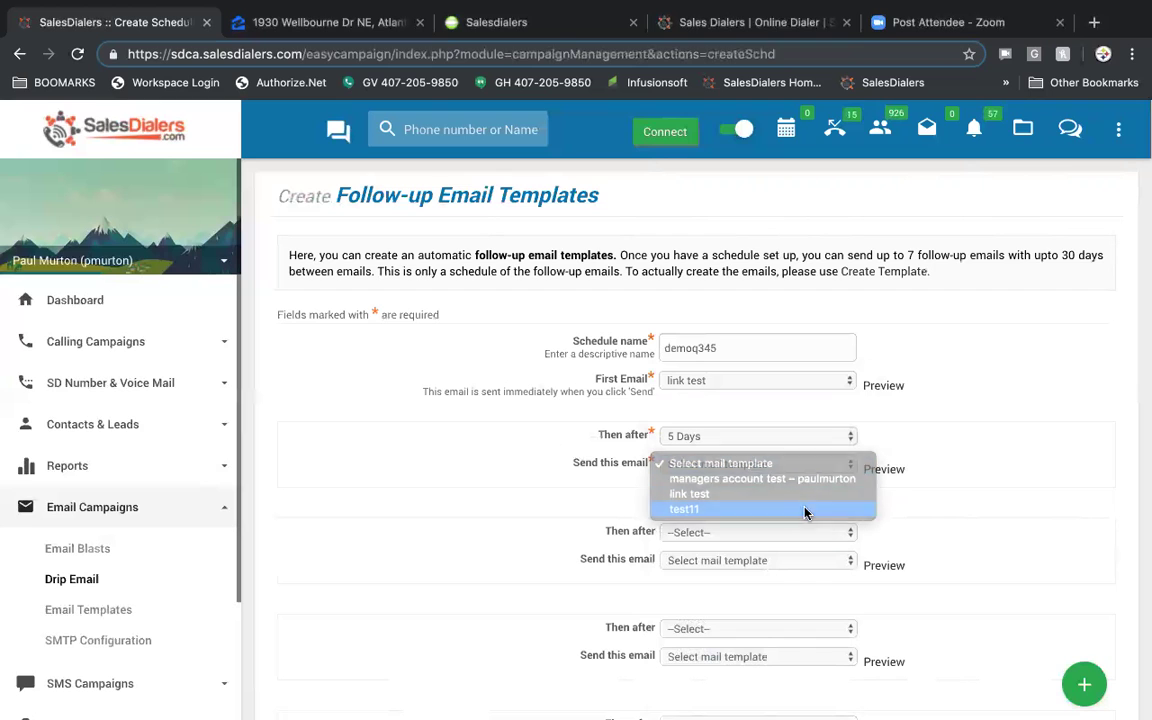
pyautogui.scroll(-5, 948, 508)
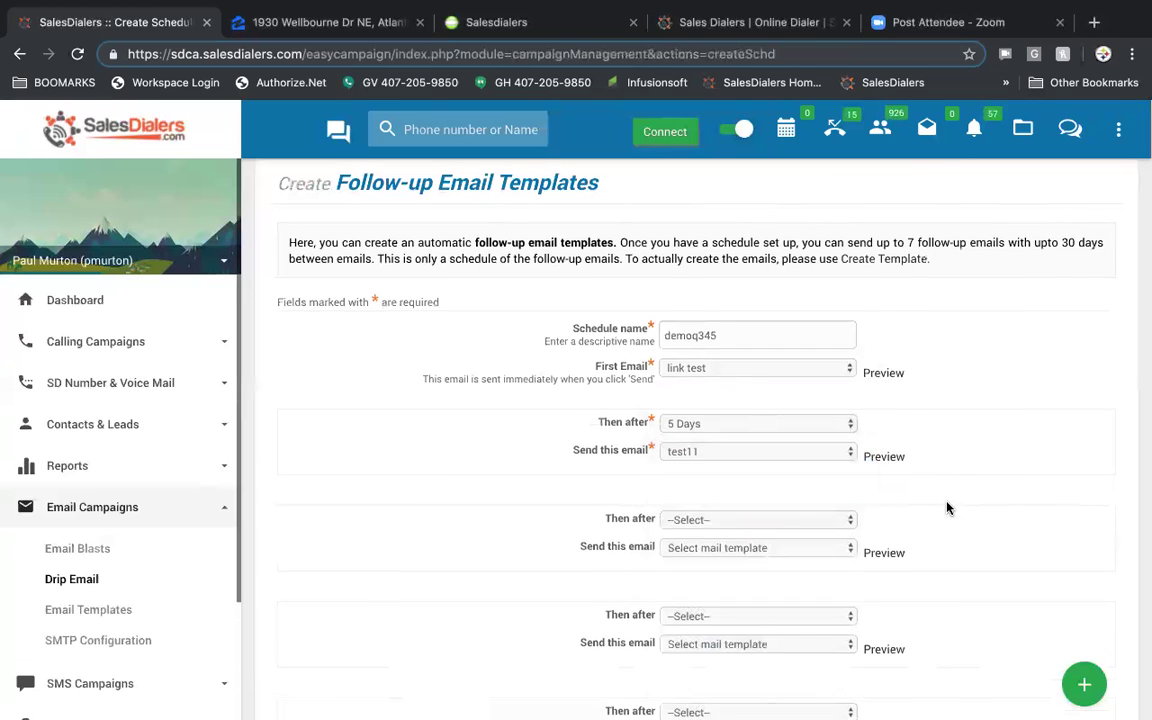
pyautogui.click(821, 463)
pyautogui.scroll(-5, 816, 497)
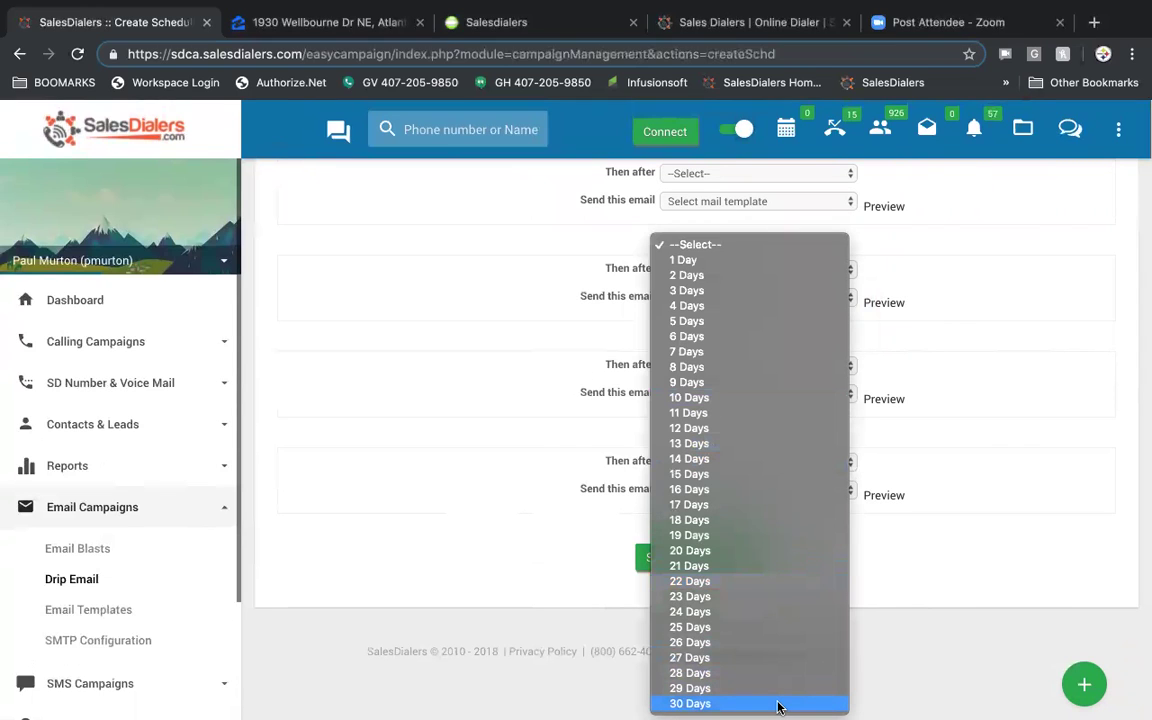
pyautogui.click(779, 704)
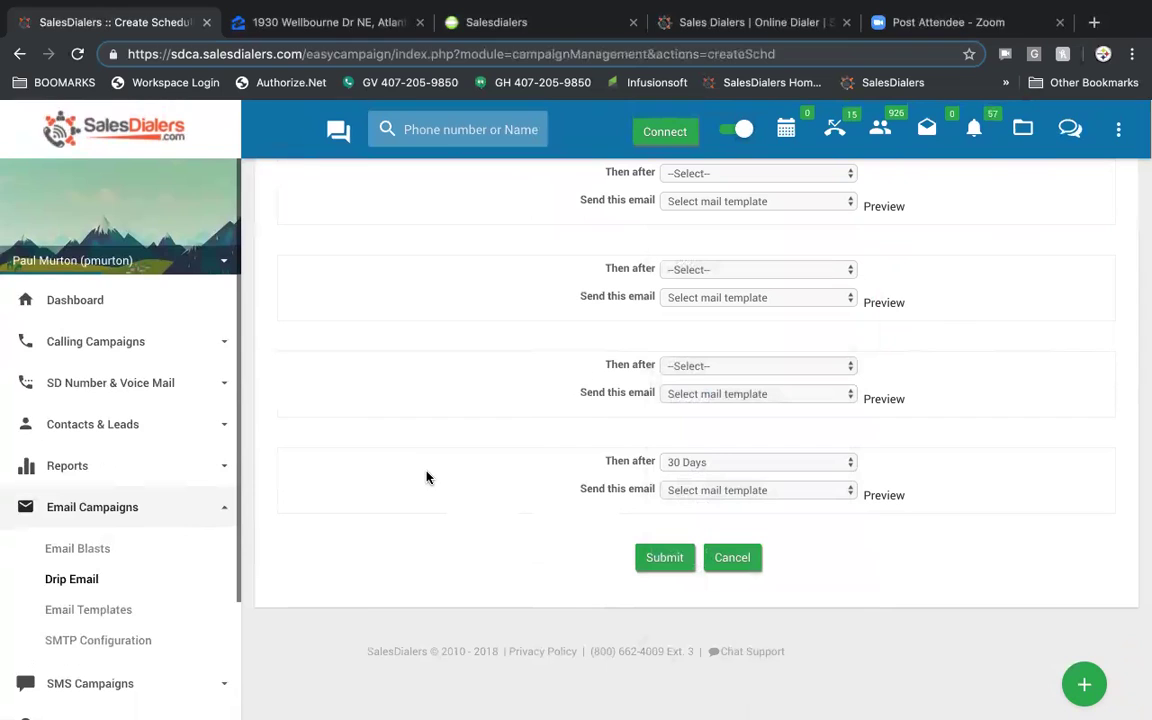
pyautogui.click(108, 612)
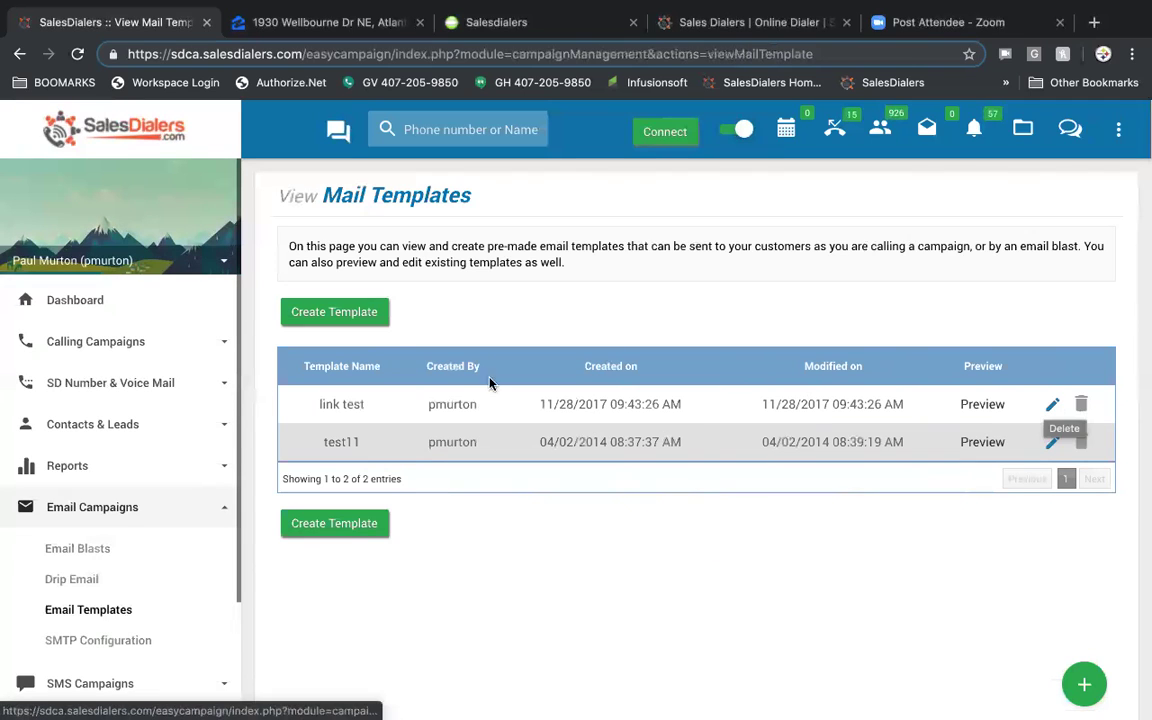
# - Create a new mail template and insert the ~~salutation~~ and ~~lastname~~ merge fields into its body
pyautogui.click(368, 311)
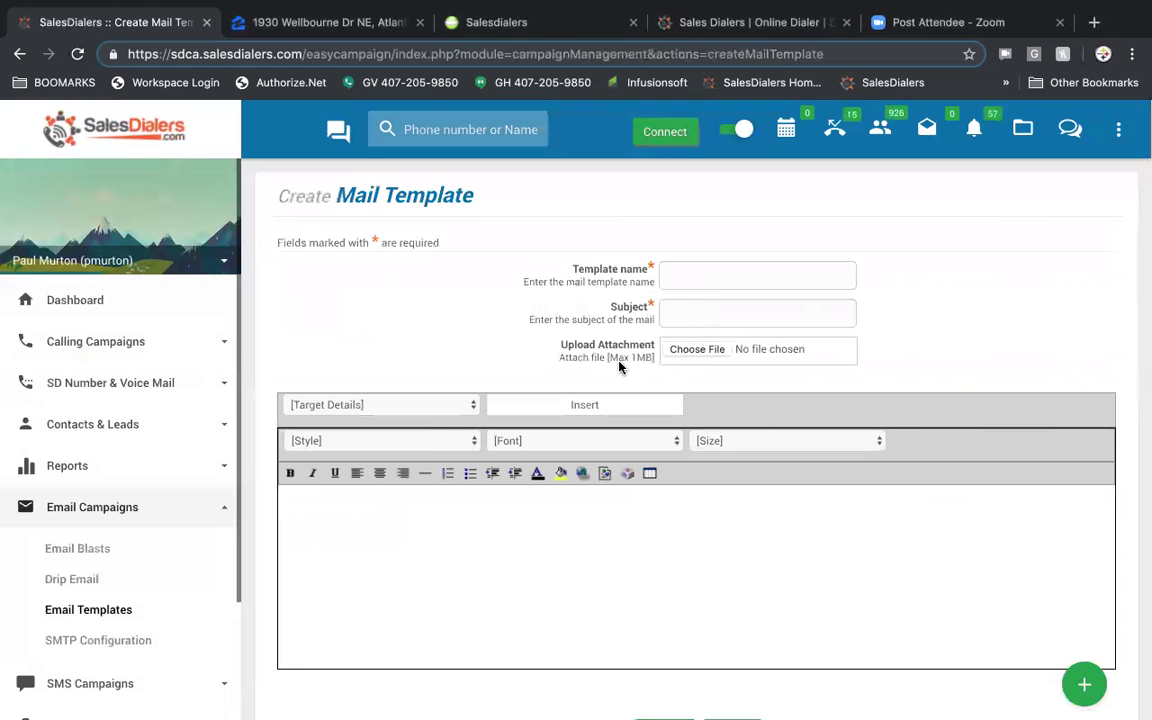
pyautogui.click(441, 405)
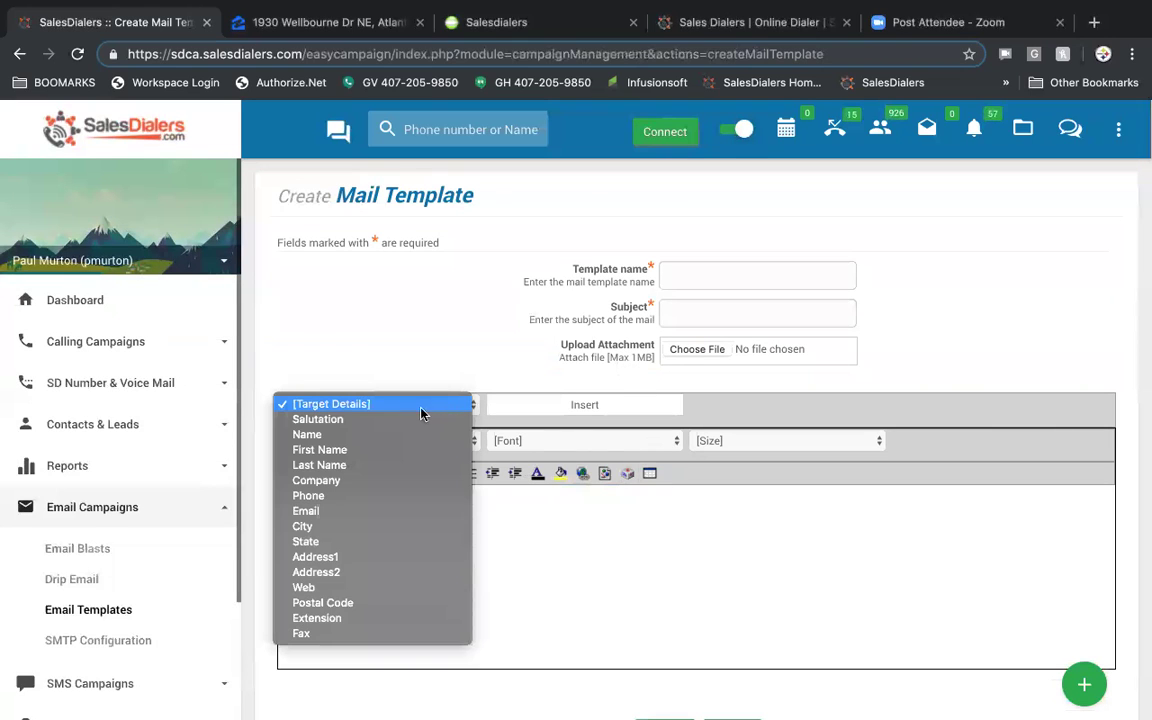
pyautogui.click(411, 419)
pyautogui.click(548, 406)
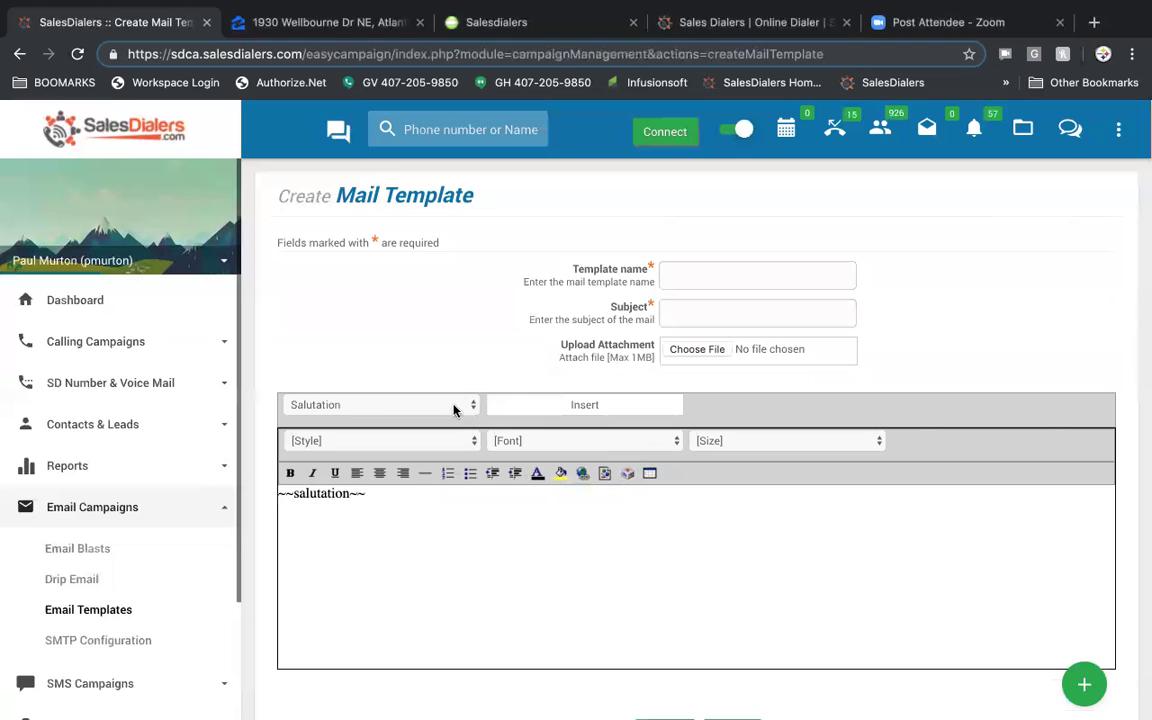
pyautogui.click(458, 406)
pyautogui.click(462, 448)
pyautogui.click(568, 406)
pyautogui.click(458, 408)
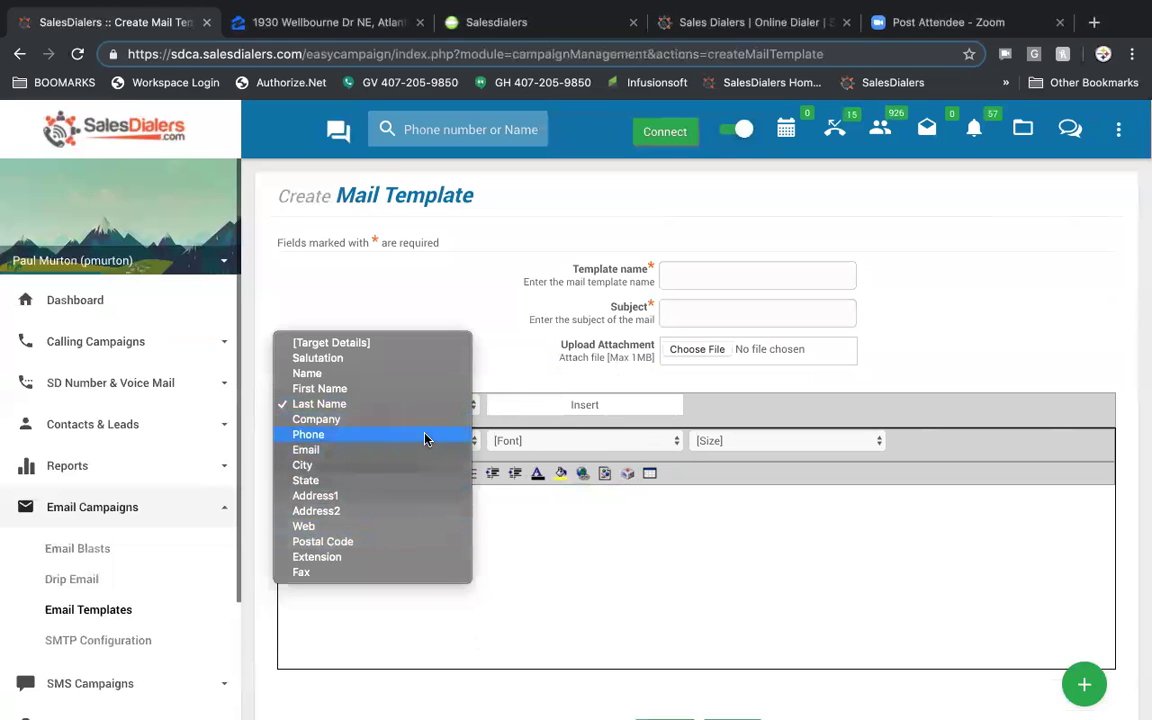
pyautogui.click(423, 283)
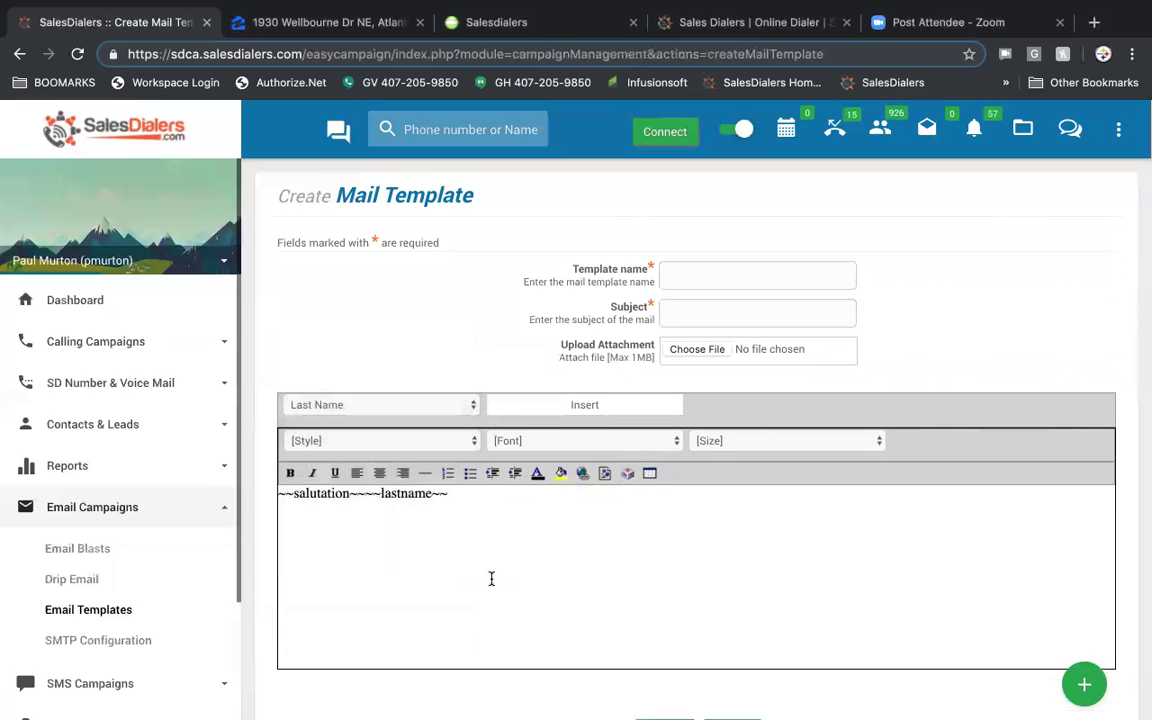
pyautogui.scroll(-1, 491, 578)
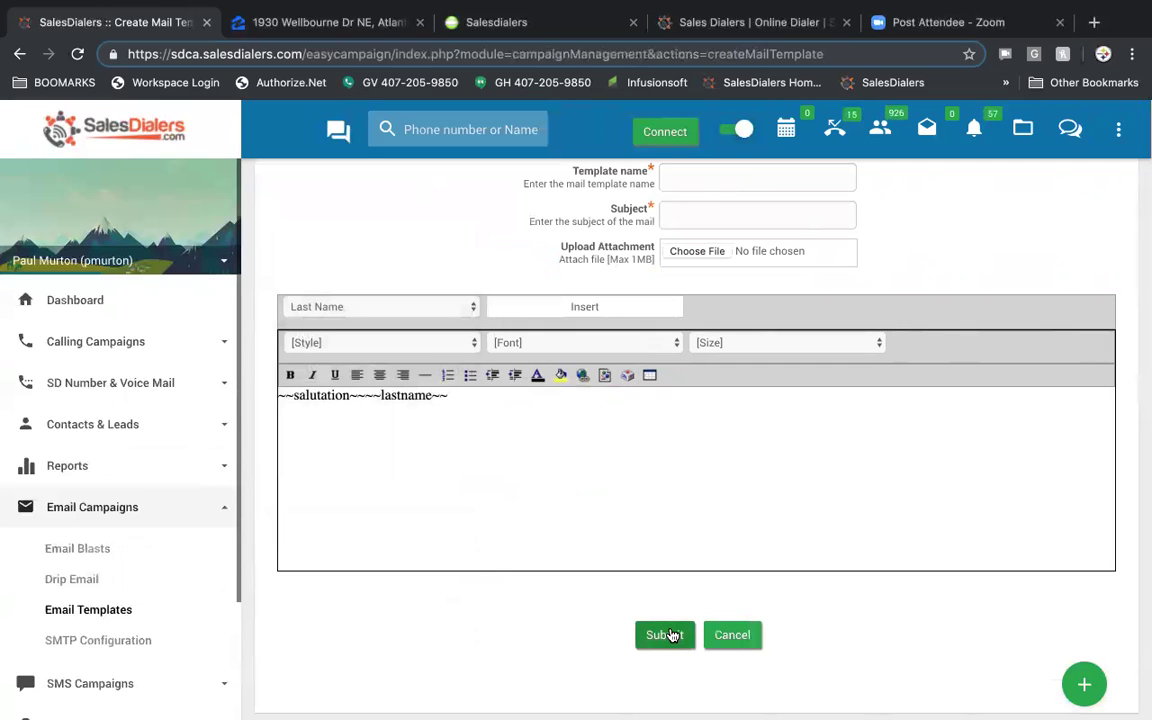
# - View the Email SMTP Settings (port 25), then expand SMS Campaigns and go to SMS Blasts
pyautogui.click(114, 647)
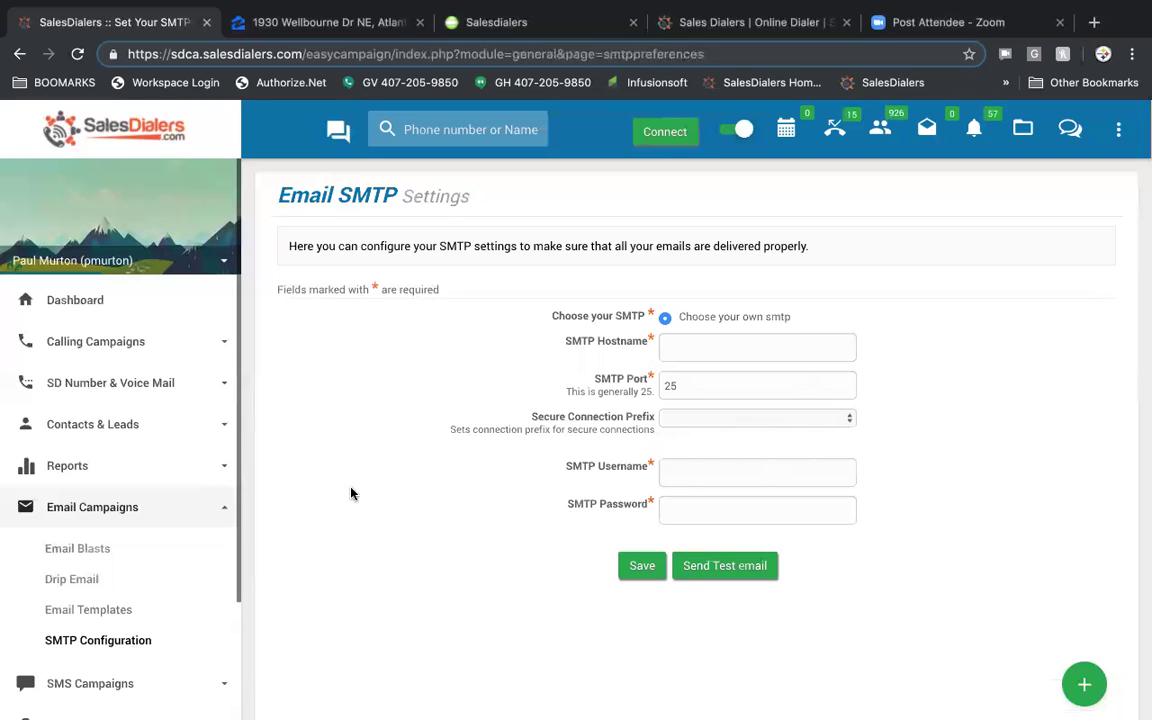
pyautogui.scroll(-2, 110, 525)
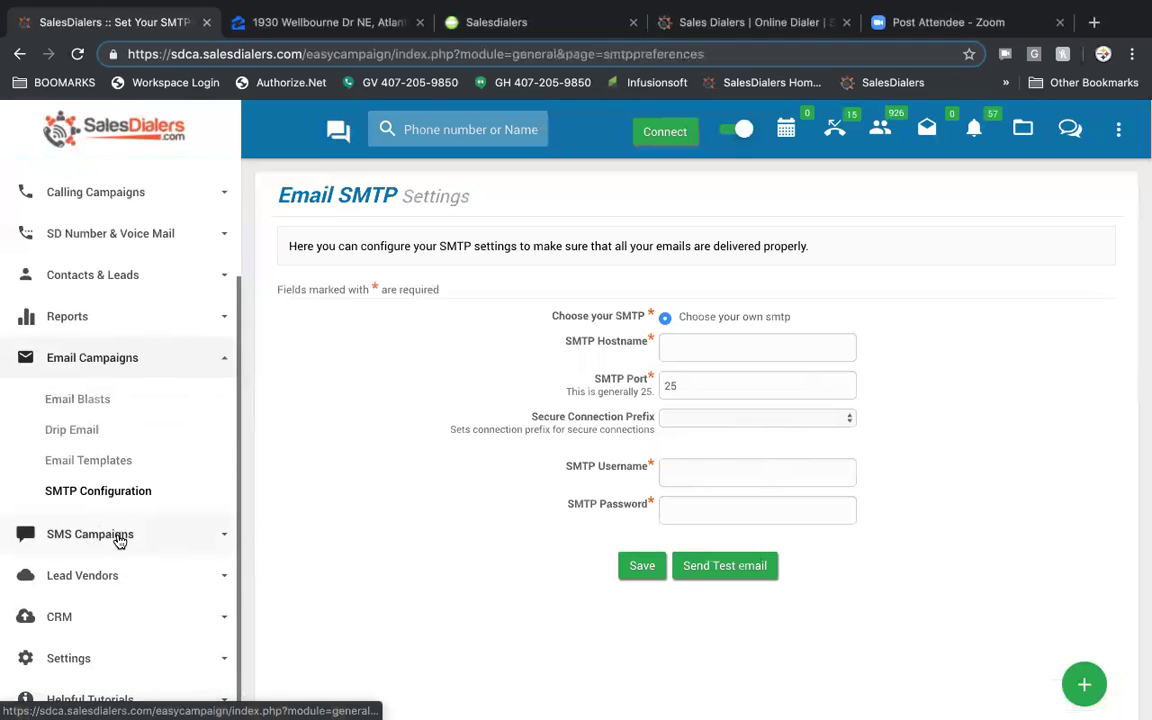
pyautogui.click(117, 536)
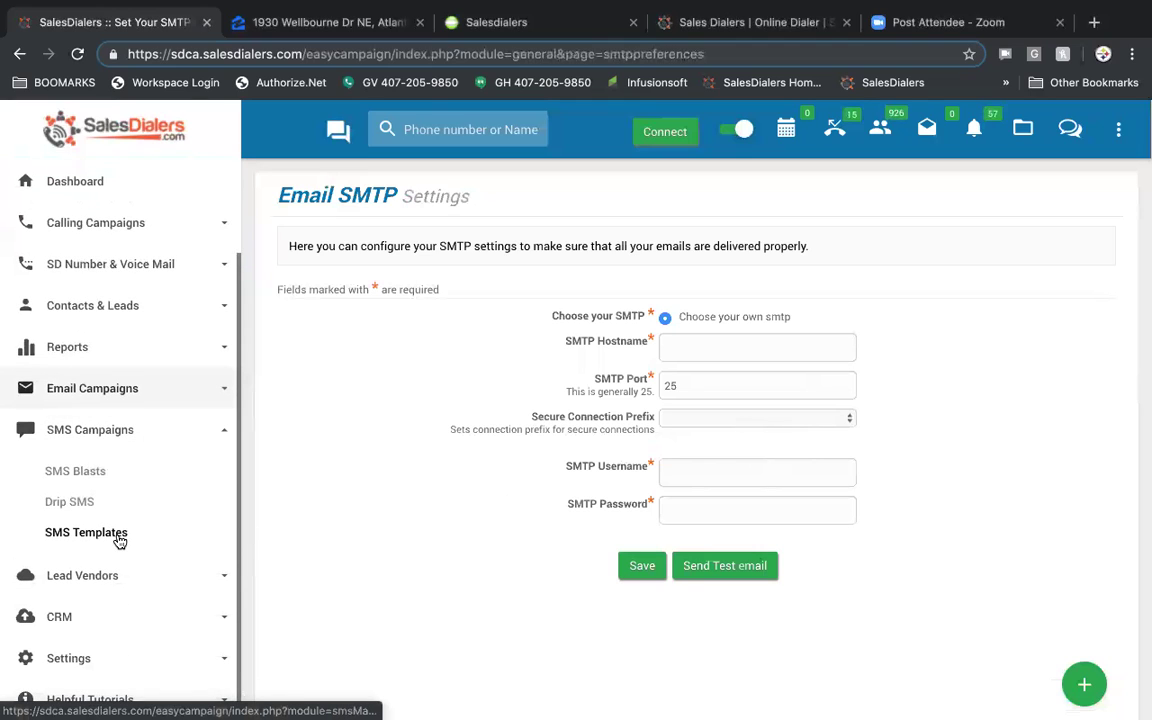
pyautogui.click(89, 475)
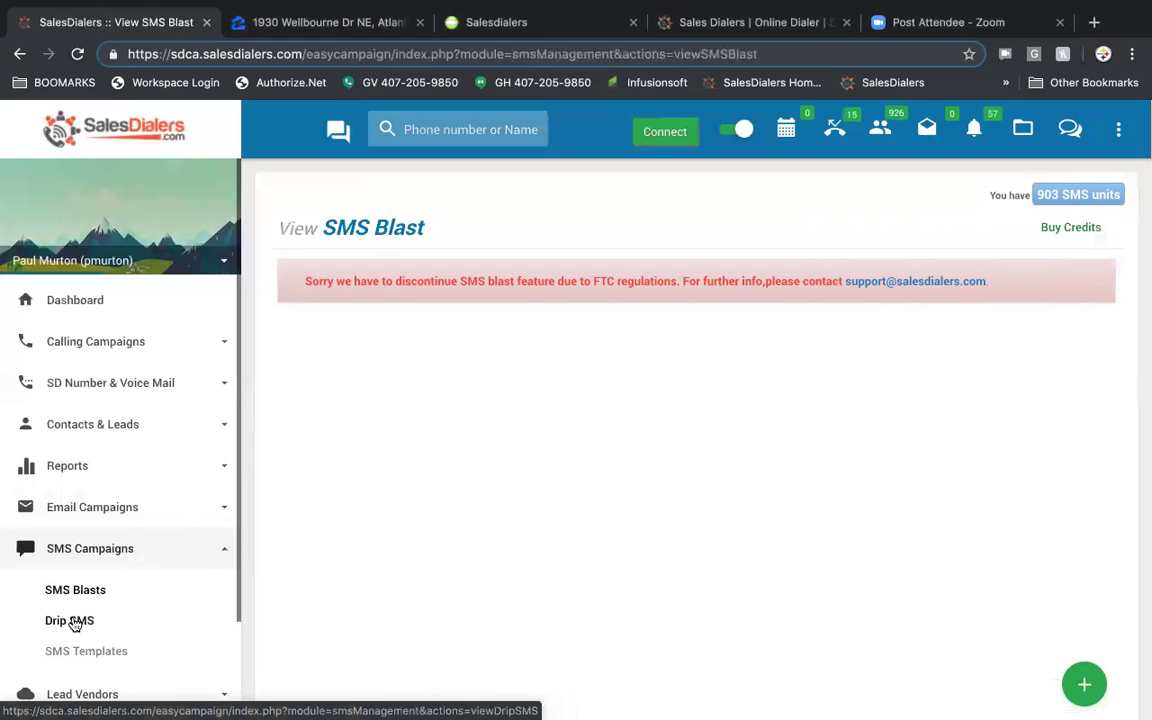
# - Go from the discontinued SMS Blast page to the Drip SMS schedules
pyautogui.click(70, 621)
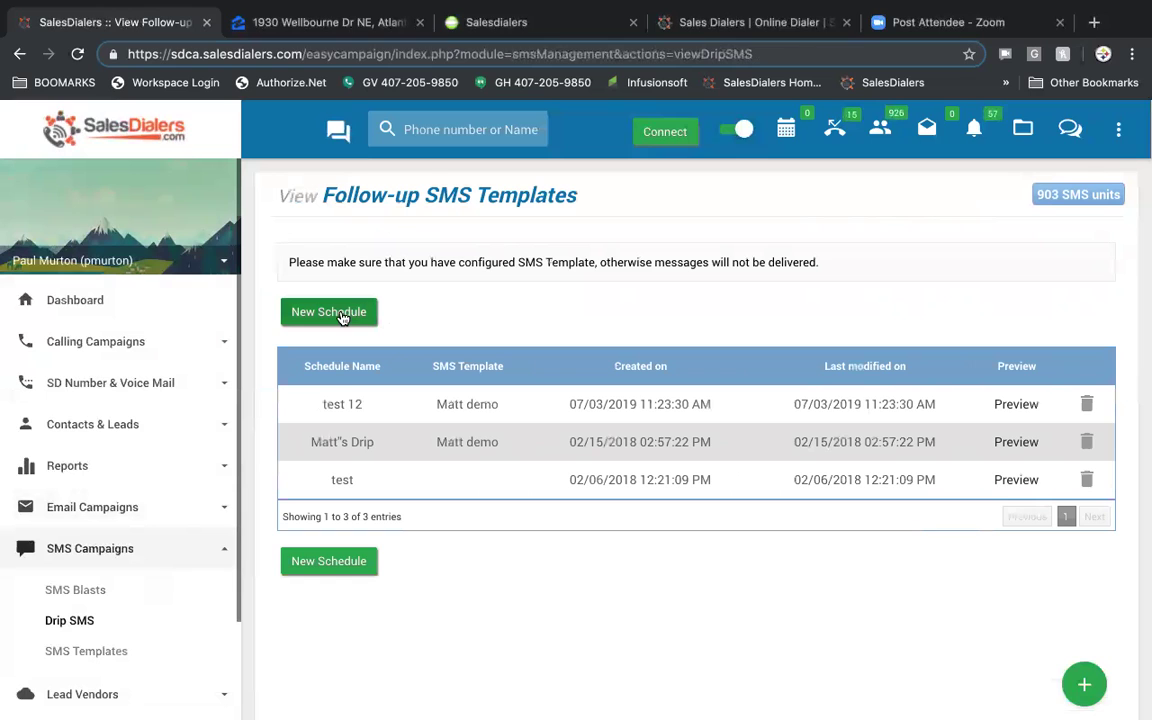
# - Start a follow-up SMS schedule: Test SMS template first, then a demo template after 5 Days
pyautogui.click(341, 314)
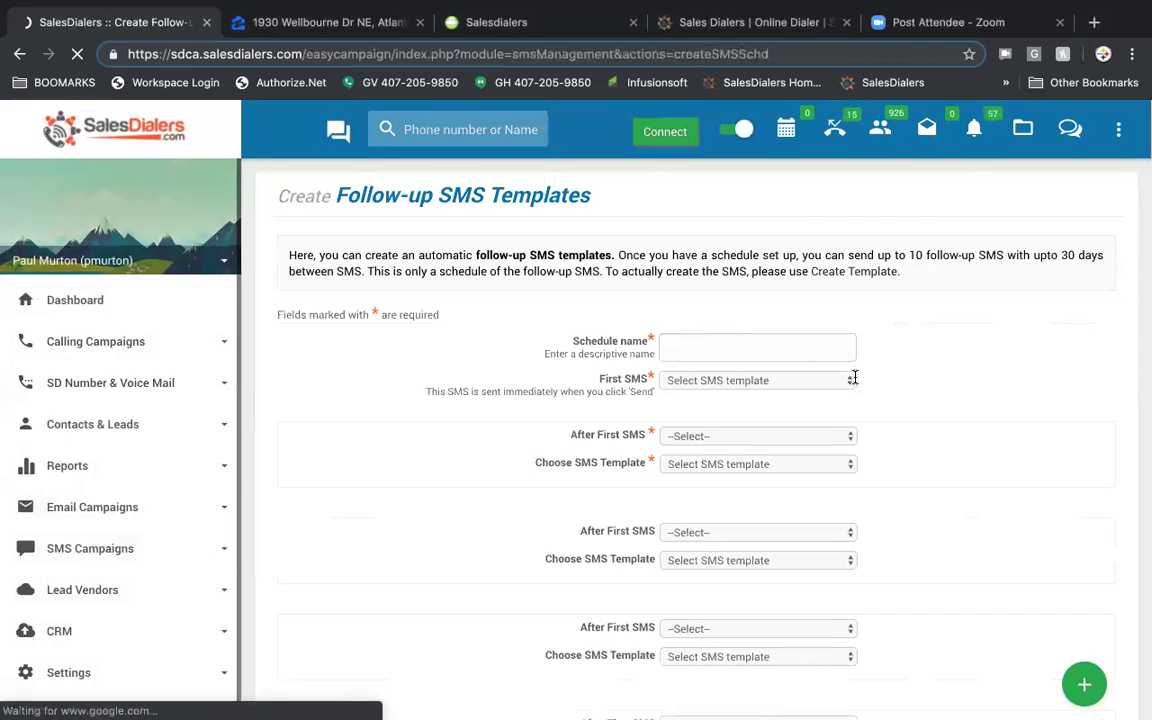
pyautogui.click(846, 380)
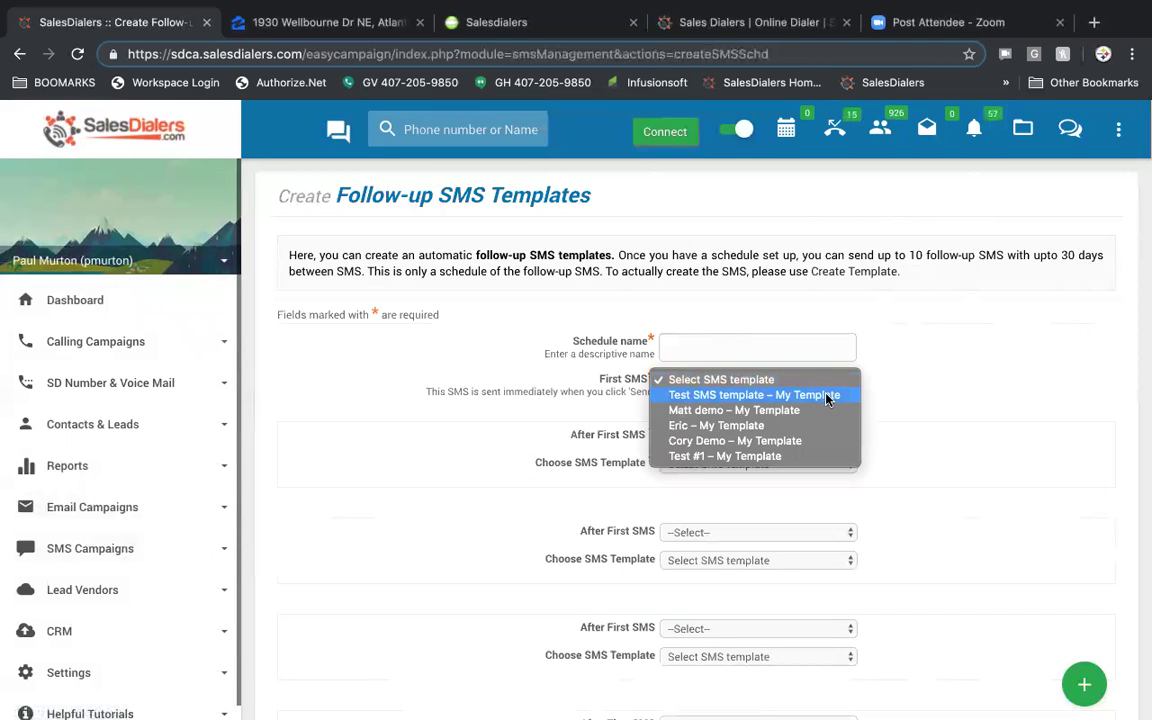
pyautogui.click(826, 398)
pyautogui.click(810, 436)
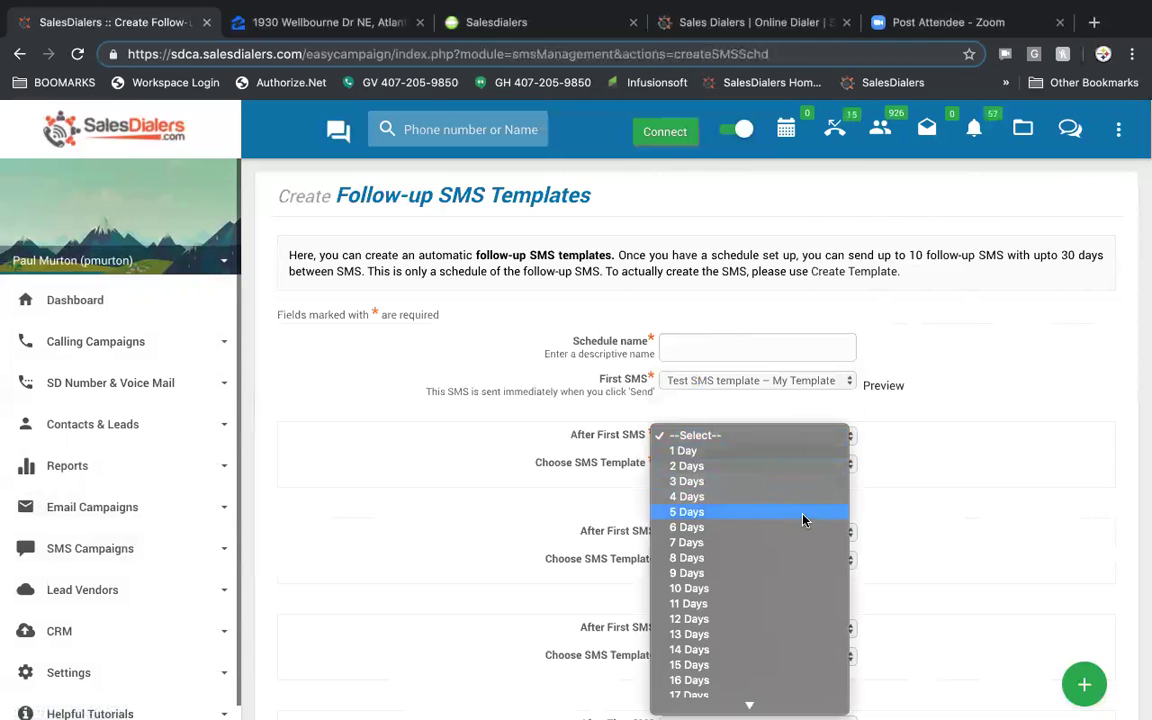
pyautogui.click(803, 512)
pyautogui.click(828, 464)
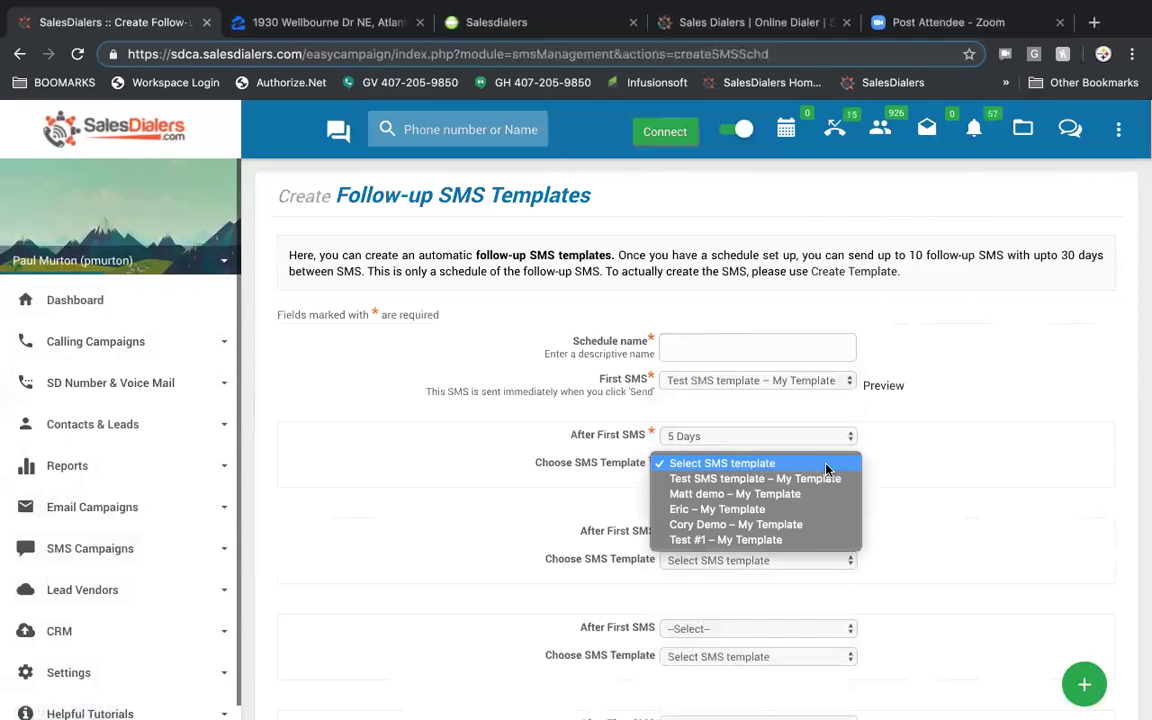
pyautogui.click(813, 524)
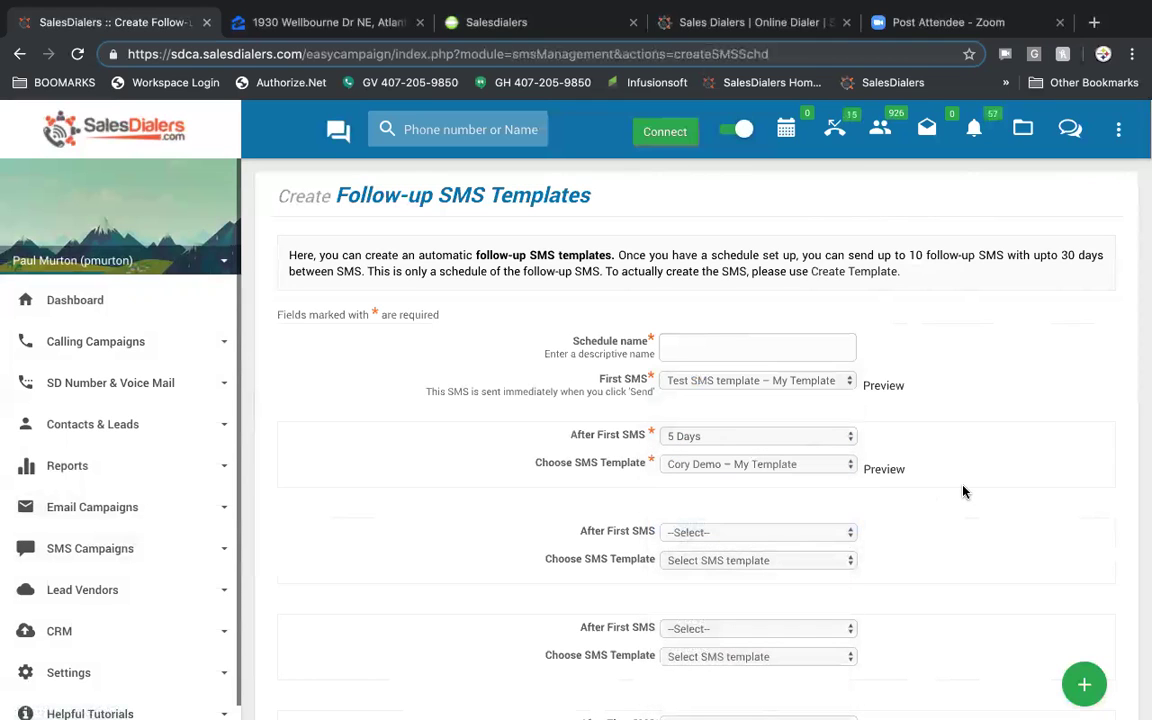
# - Check the last SMS step's delay options without choosing, then expand the SMS Campaigns submenu
pyautogui.scroll(-10, 963, 491)
pyautogui.click(836, 464)
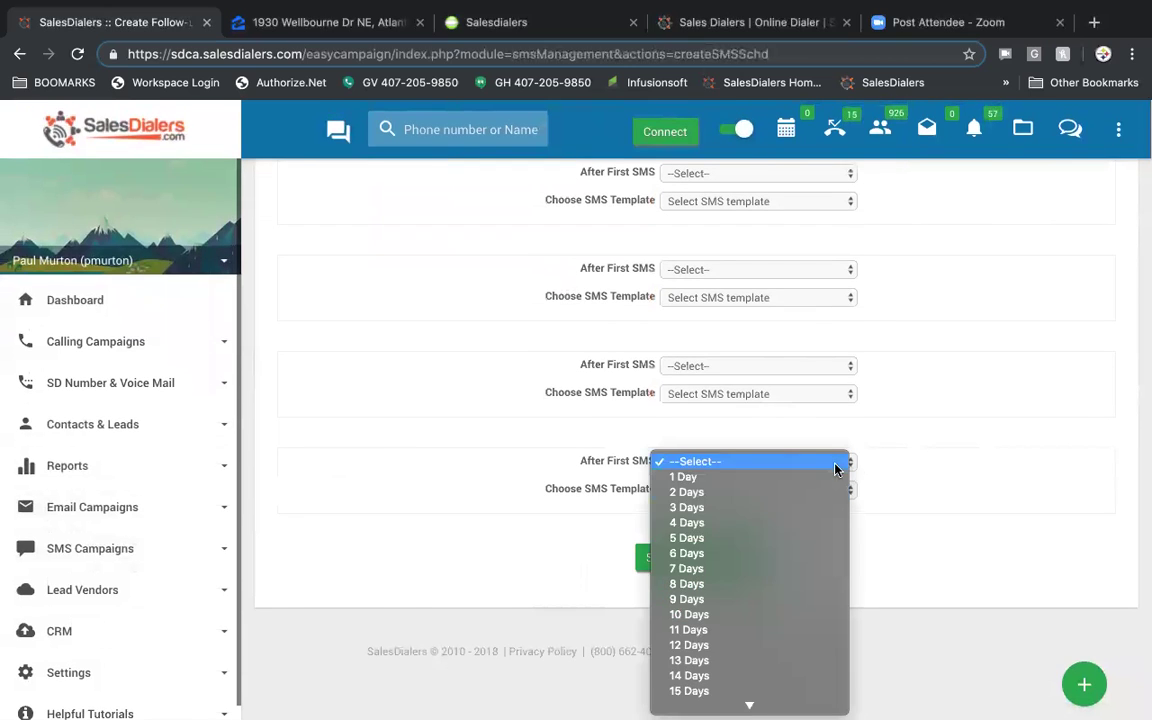
pyautogui.scroll(-5, 802, 540)
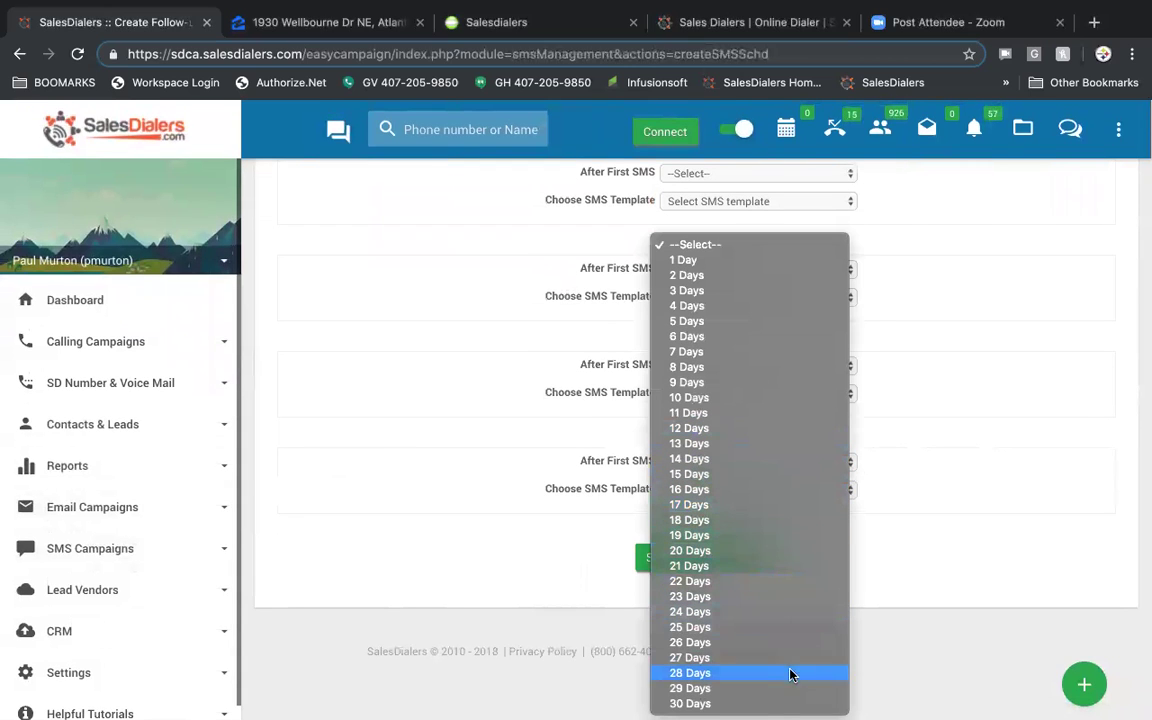
pyautogui.click(462, 414)
pyautogui.scroll(10, 461, 415)
pyautogui.scroll(-1, 461, 415)
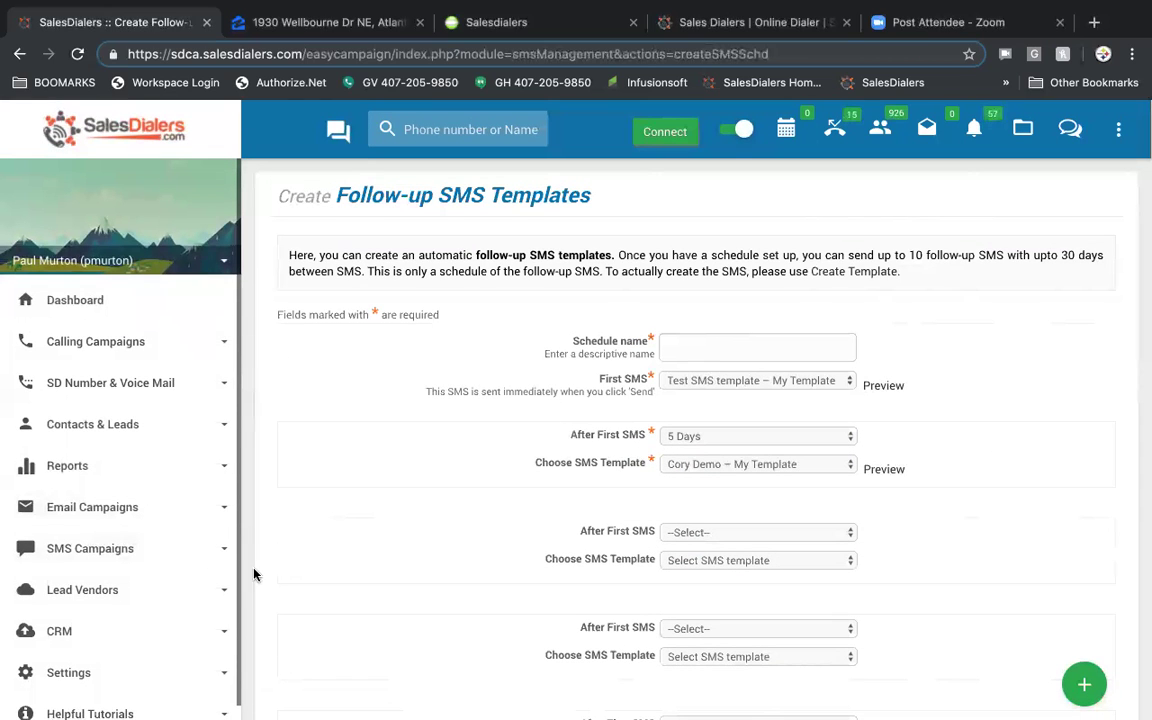
pyautogui.click(149, 551)
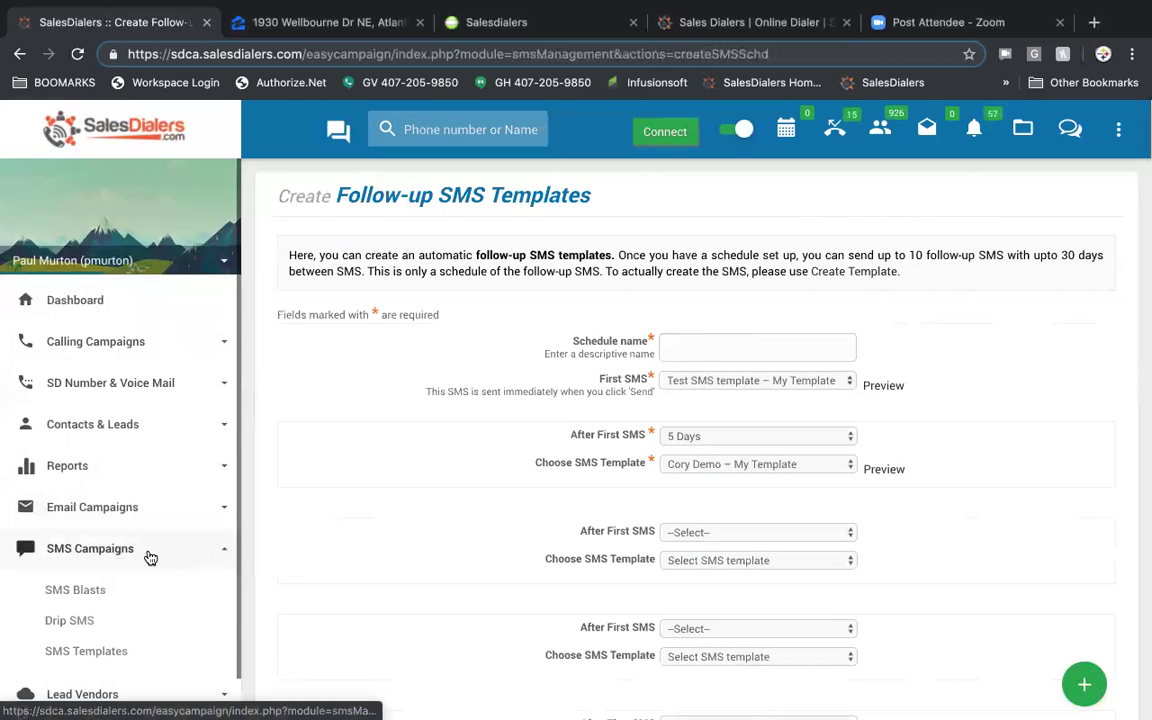
# - Create a new SMS template with Salutation and Last Name placeholders inserted into the message
pyautogui.click(110, 651)
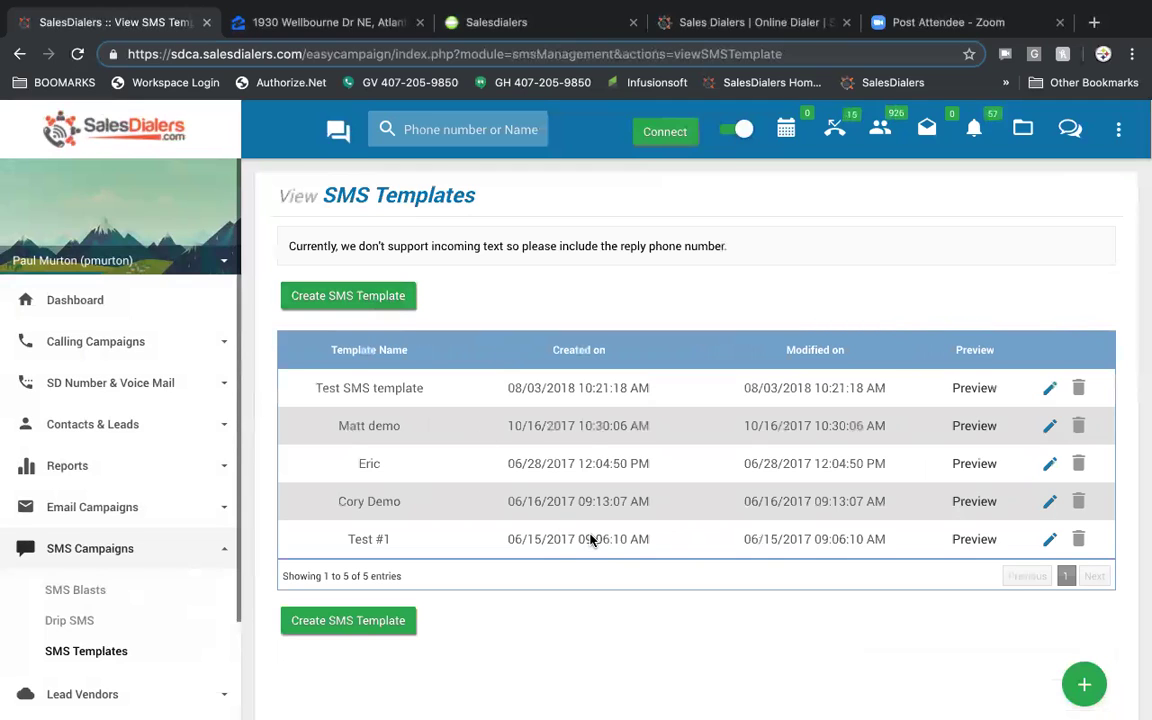
pyautogui.click(359, 299)
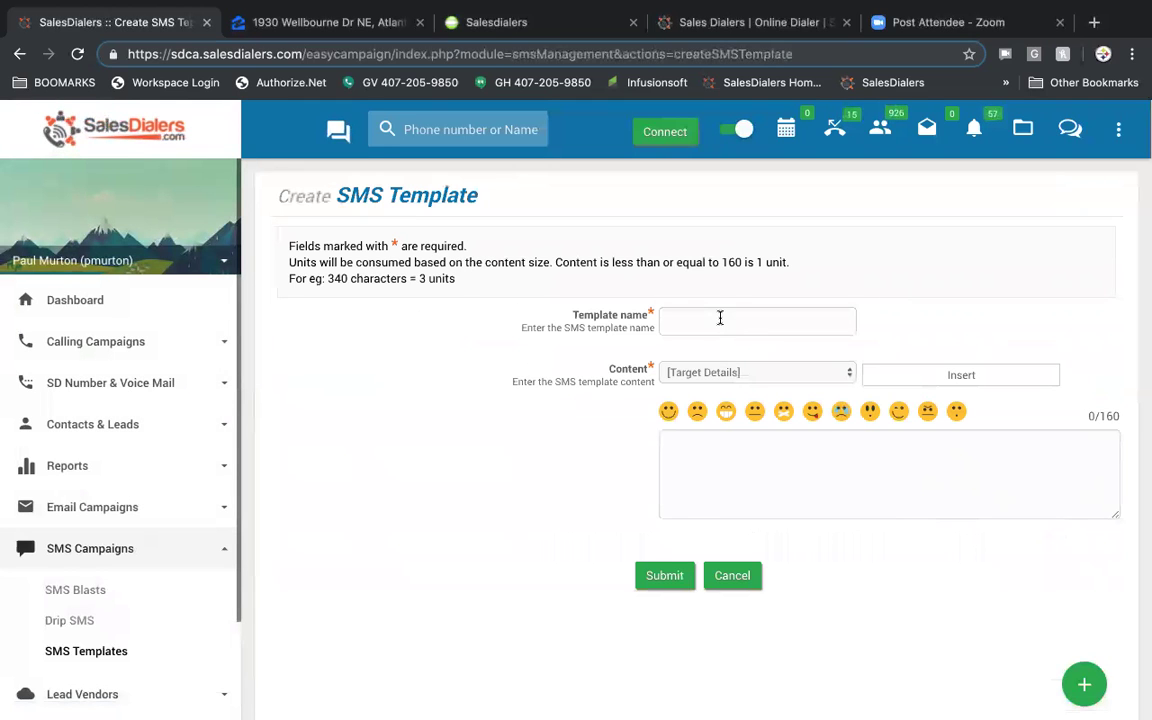
pyautogui.click(746, 374)
pyautogui.click(753, 386)
pyautogui.click(890, 375)
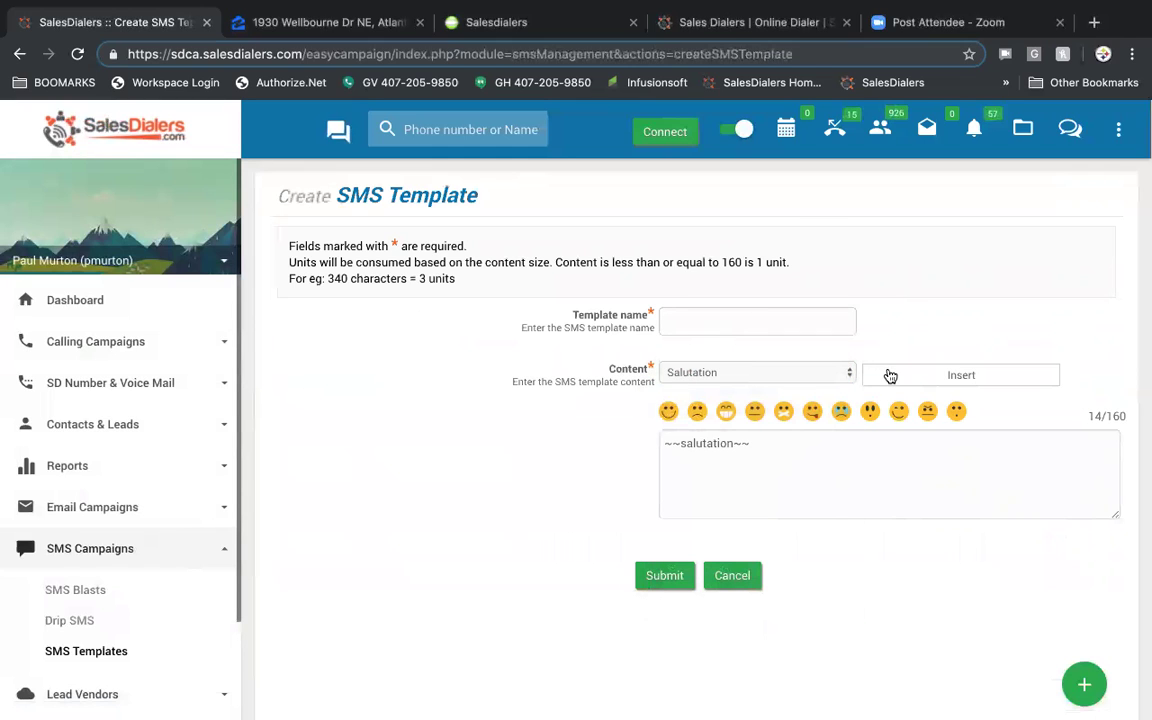
pyautogui.click(836, 376)
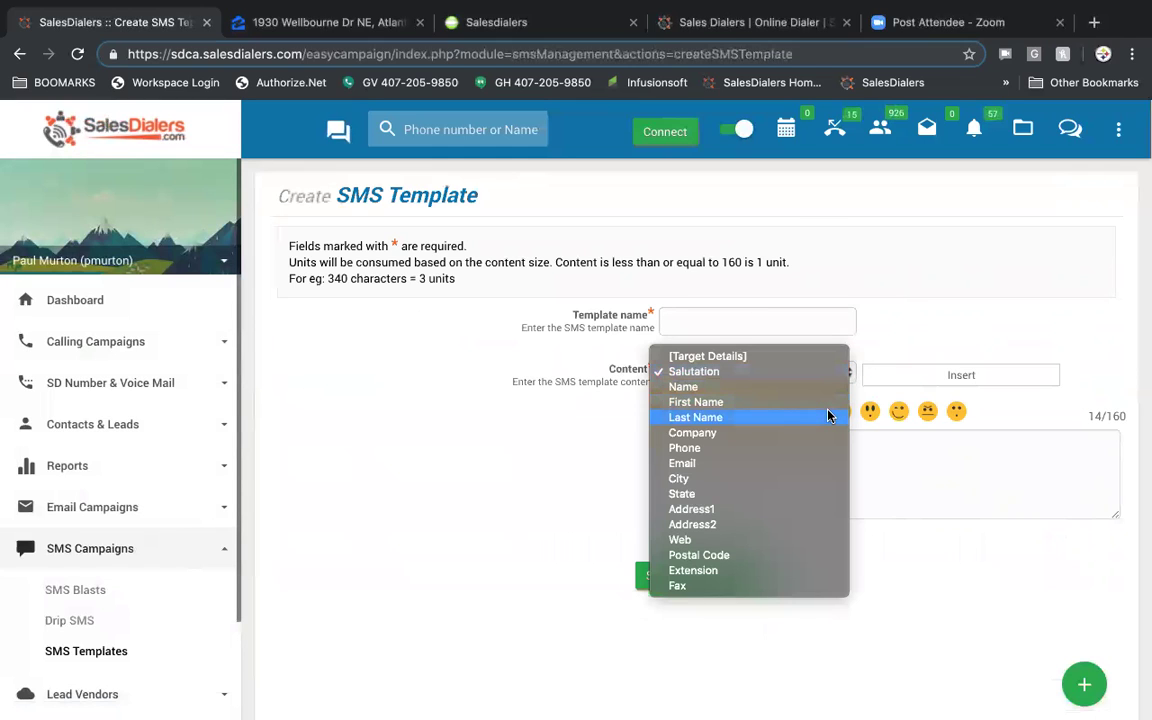
pyautogui.click(828, 416)
pyautogui.click(895, 375)
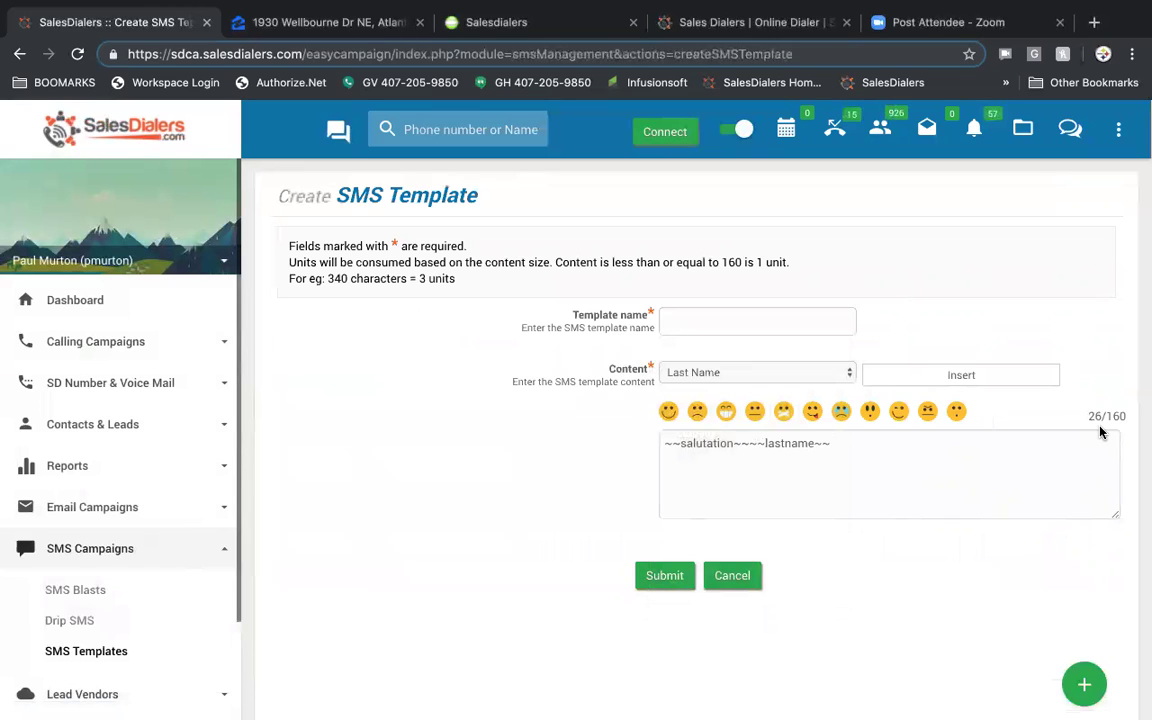
# - Go to the Drip SMS follow-up schedules list and expand Lead Vendors
pyautogui.click(83, 619)
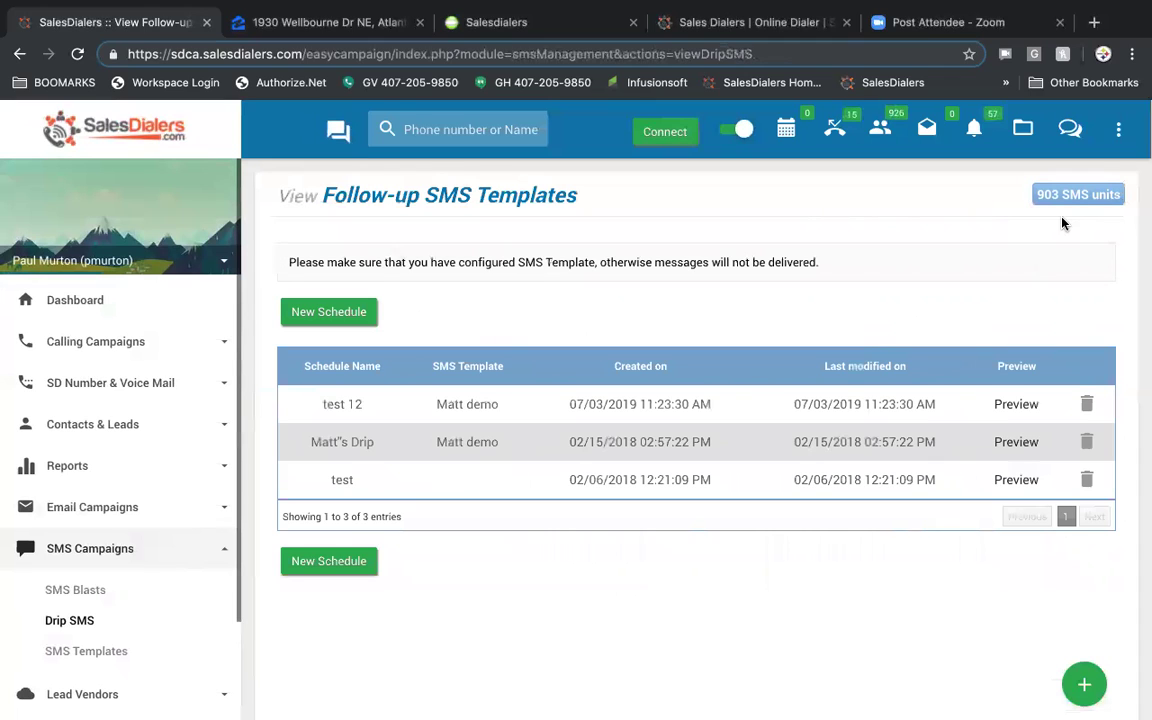
pyautogui.scroll(-3, 128, 481)
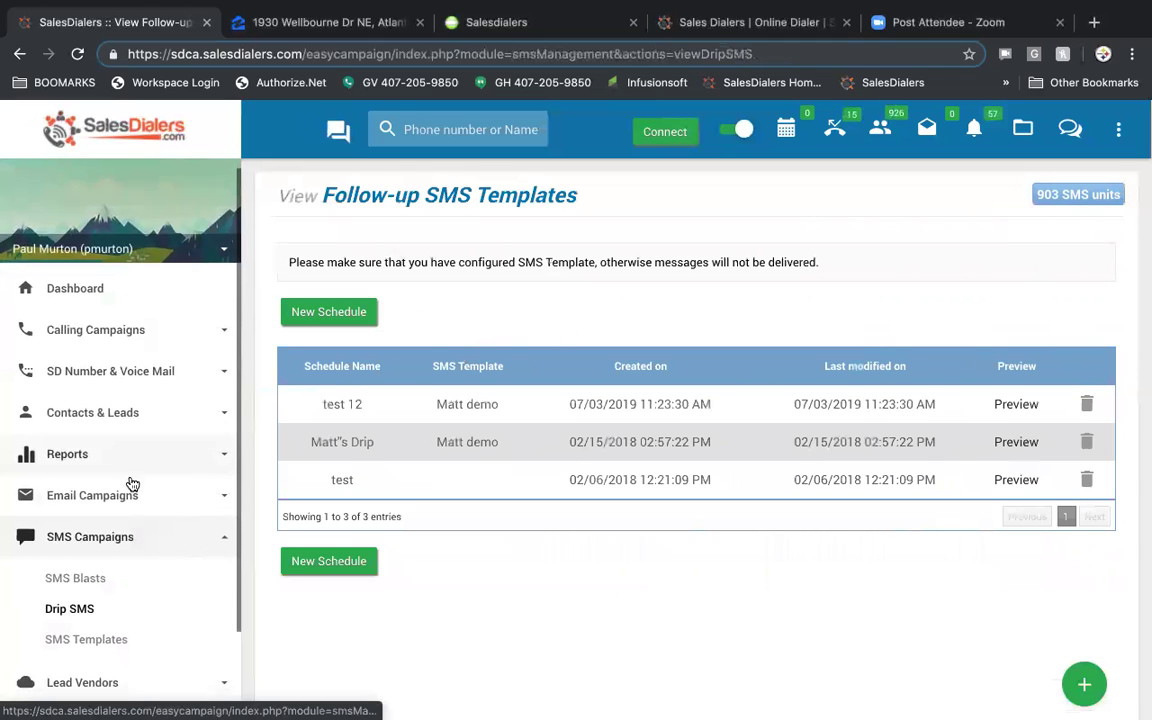
pyautogui.click(100, 574)
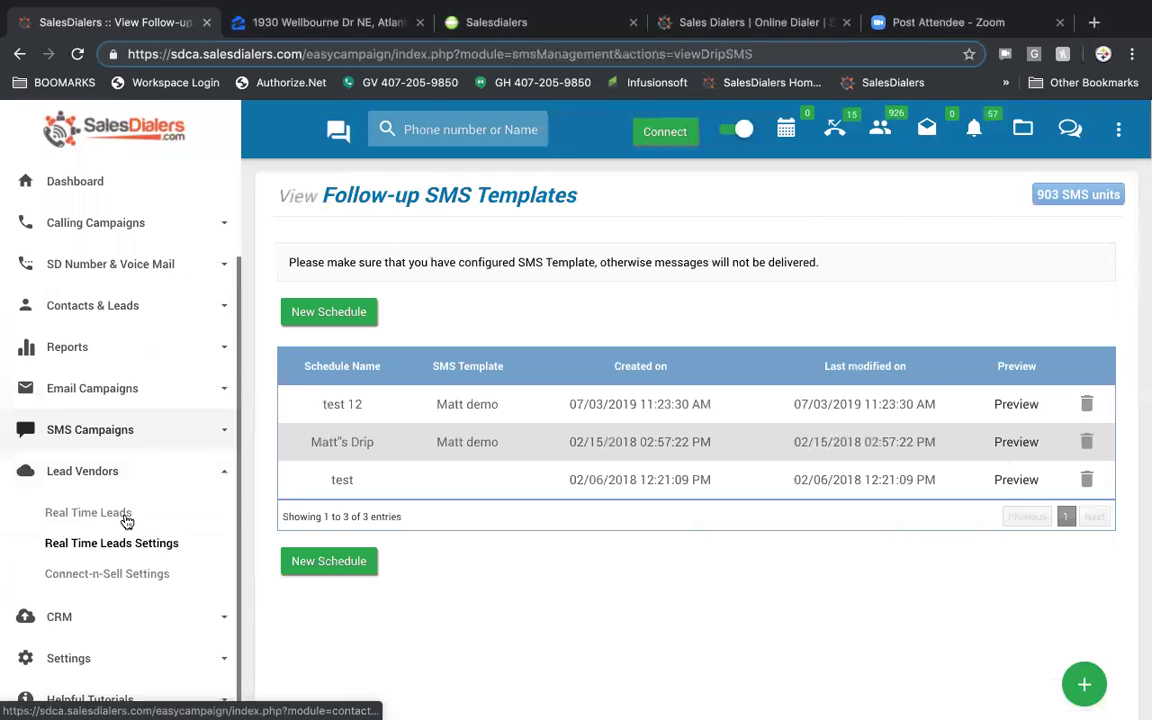
# - Open the Real Time Leads Vendors list and show its extra search filters
pyautogui.click(99, 514)
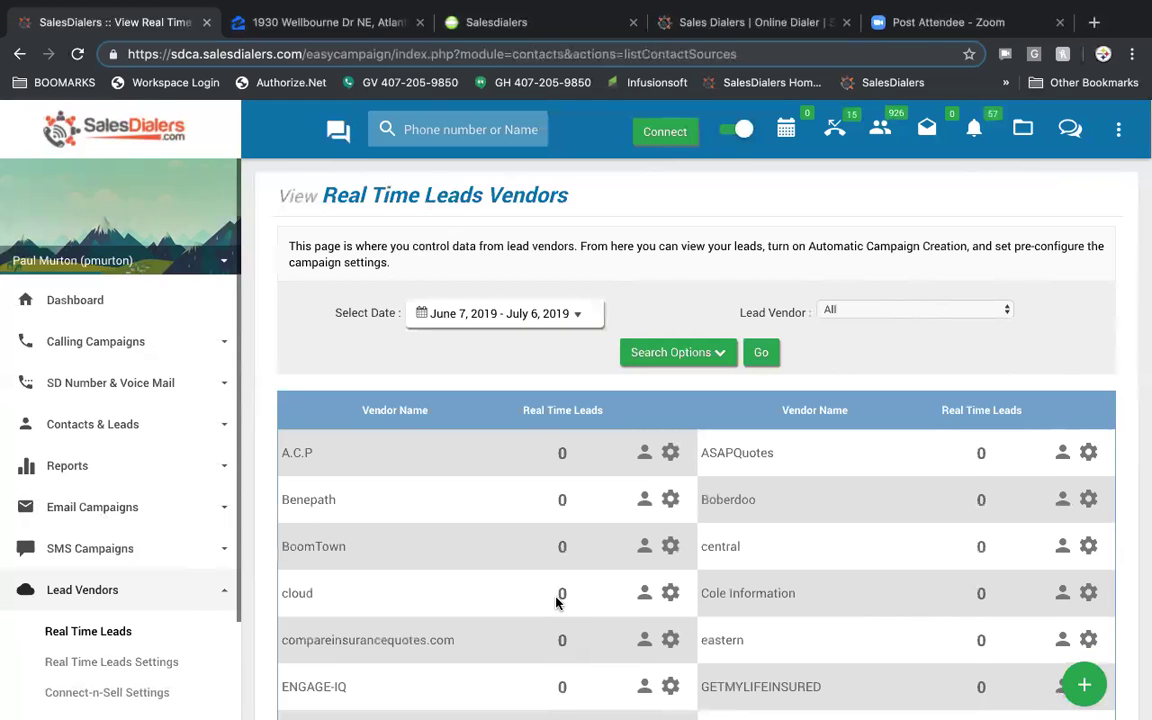
pyautogui.scroll(-5, 556, 600)
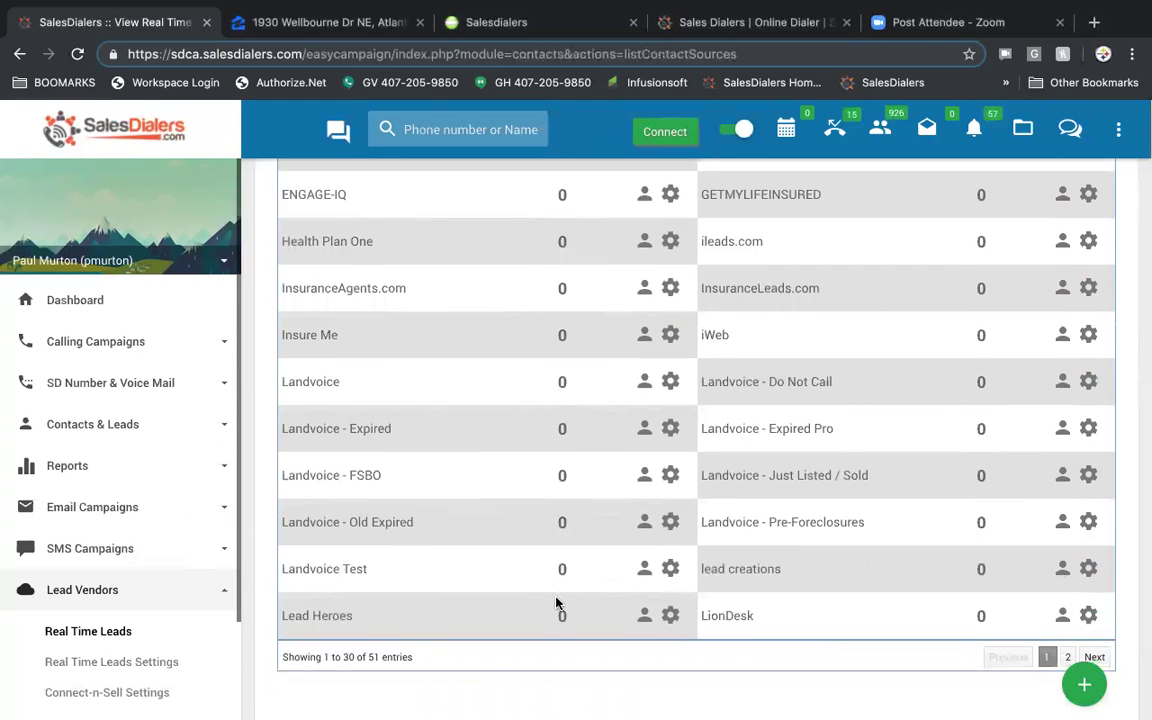
pyautogui.scroll(5, 556, 602)
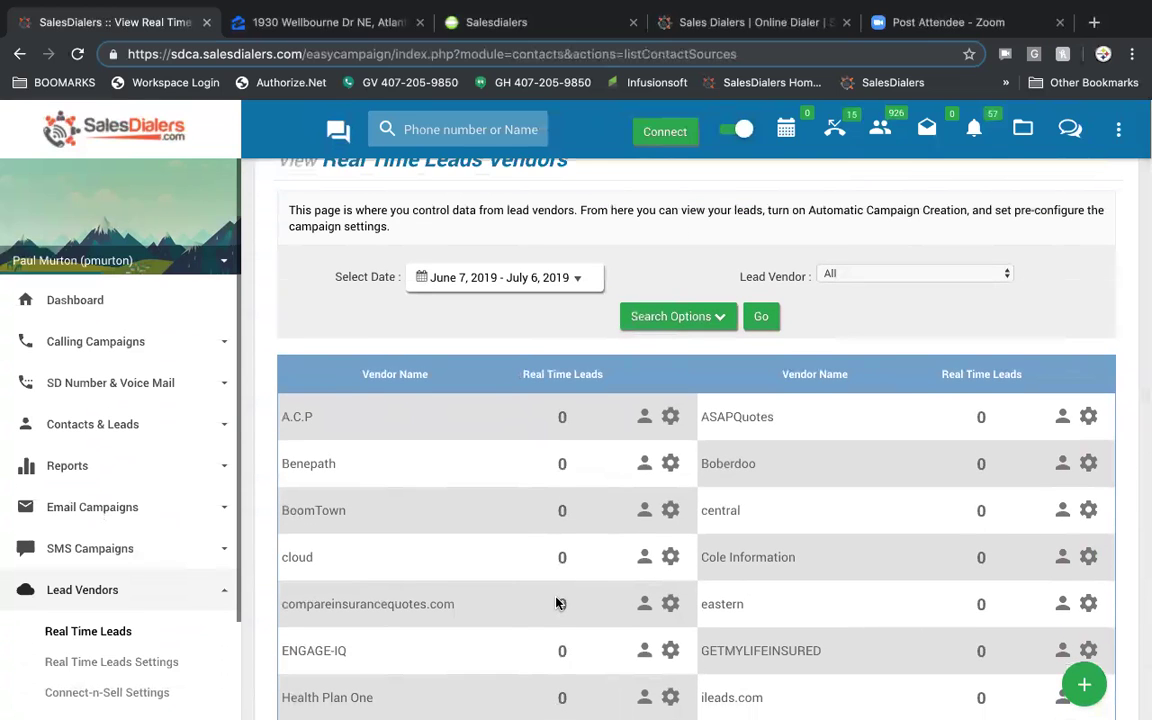
pyautogui.scroll(-1, 559, 603)
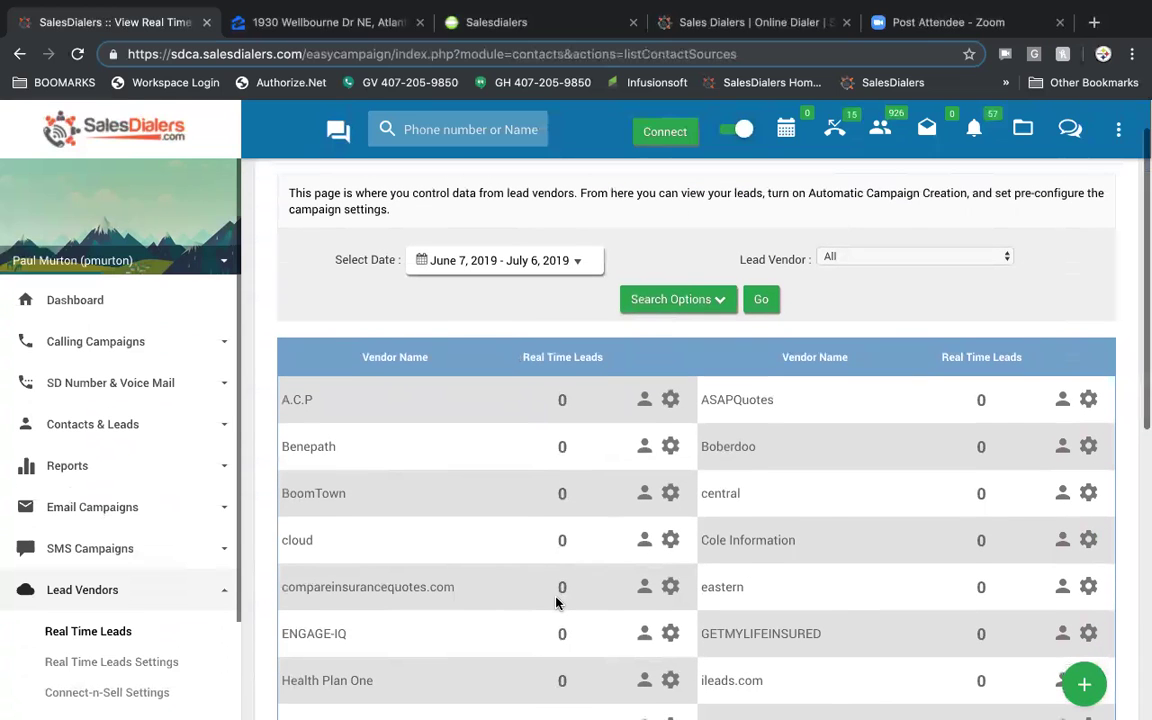
pyautogui.click(698, 306)
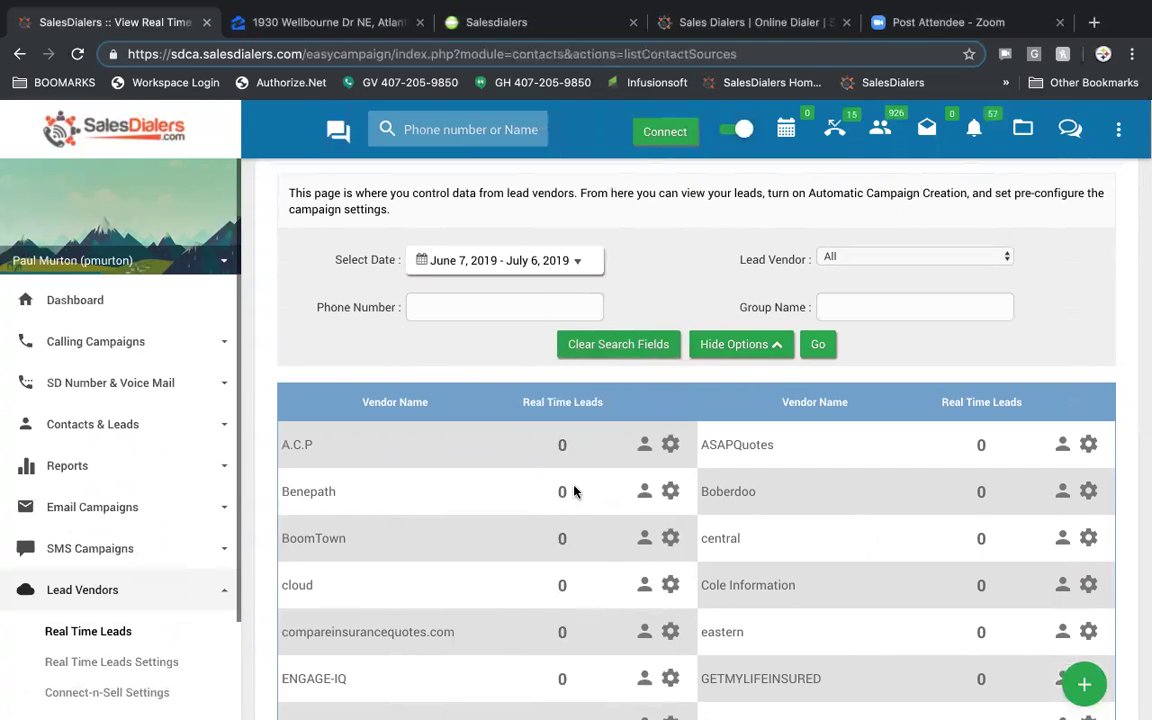
# - Open the Landvoice vendor's Real Time Leads settings
pyautogui.scroll(-4, 576, 523)
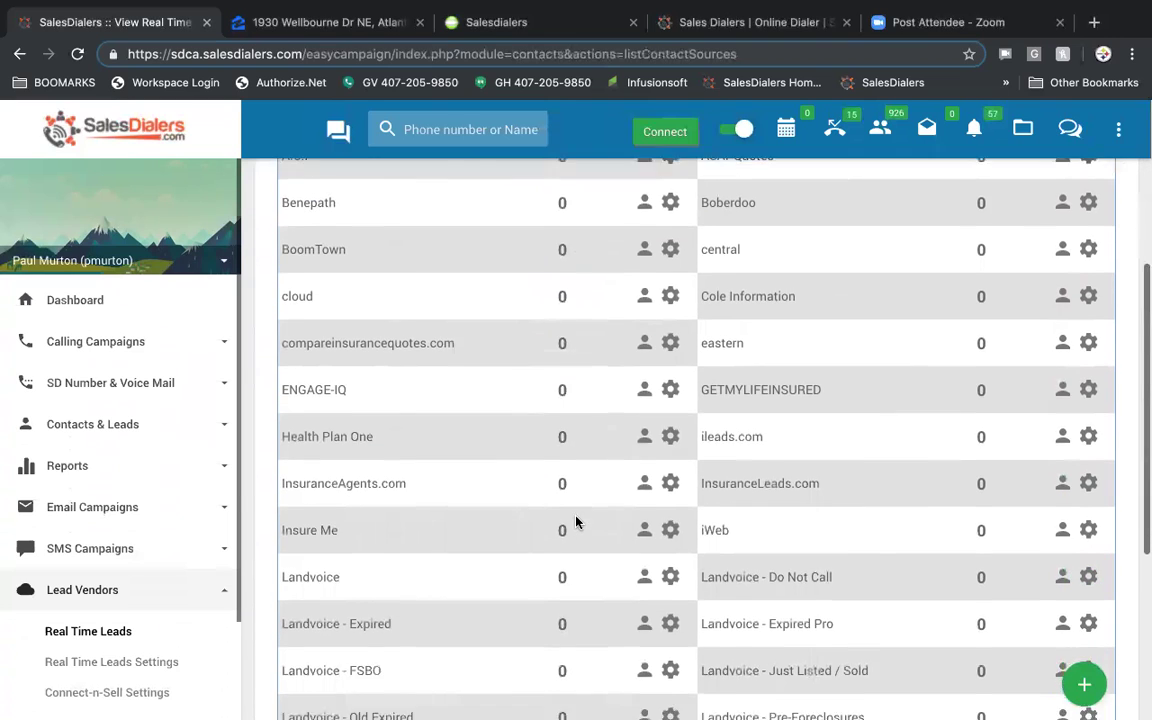
pyautogui.scroll(-2, 576, 521)
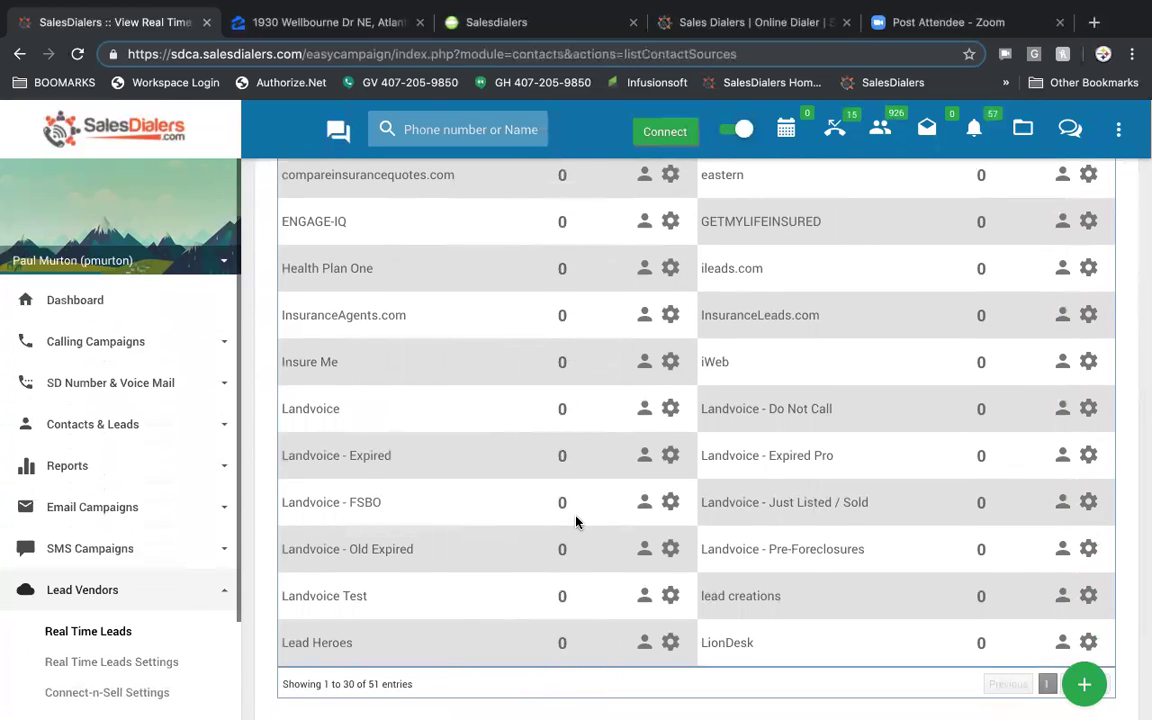
pyautogui.click(670, 410)
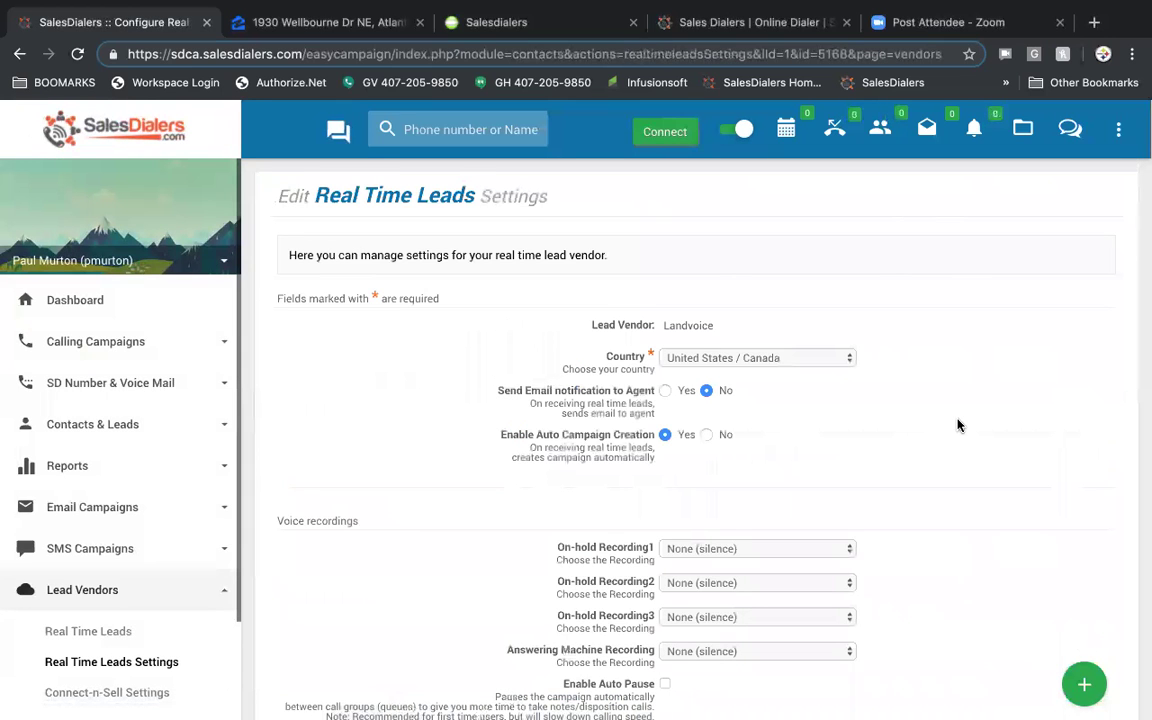
pyautogui.scroll(-2, 957, 426)
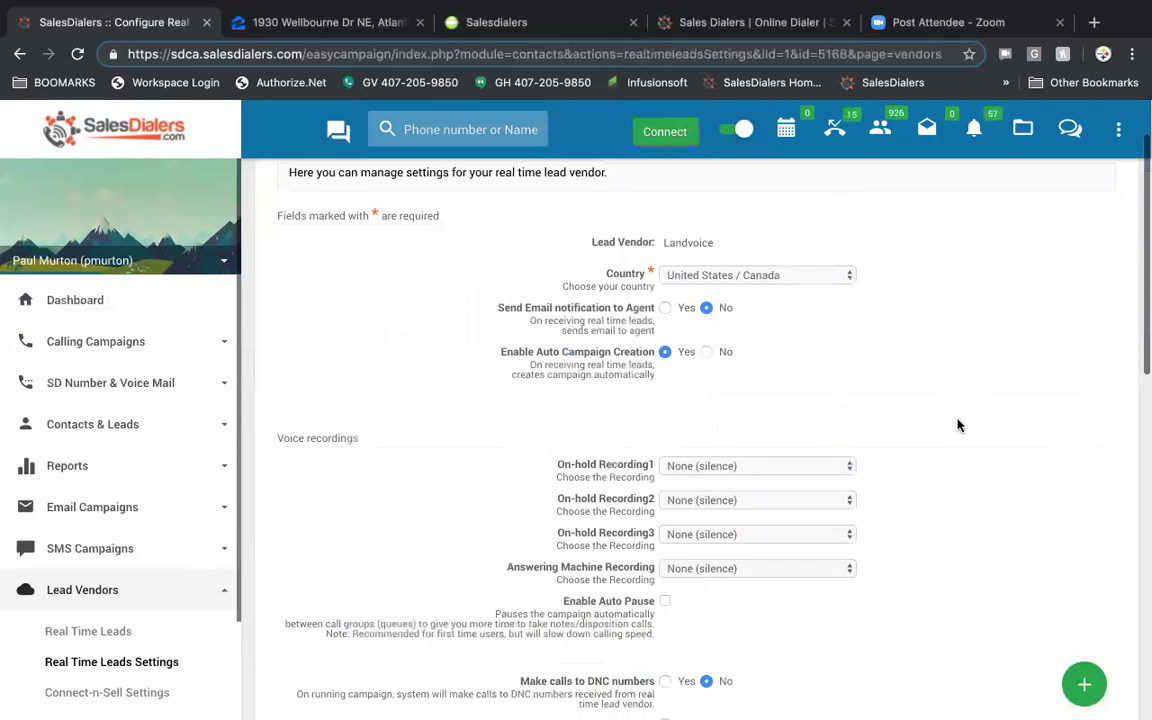
pyautogui.scroll(-1, 957, 426)
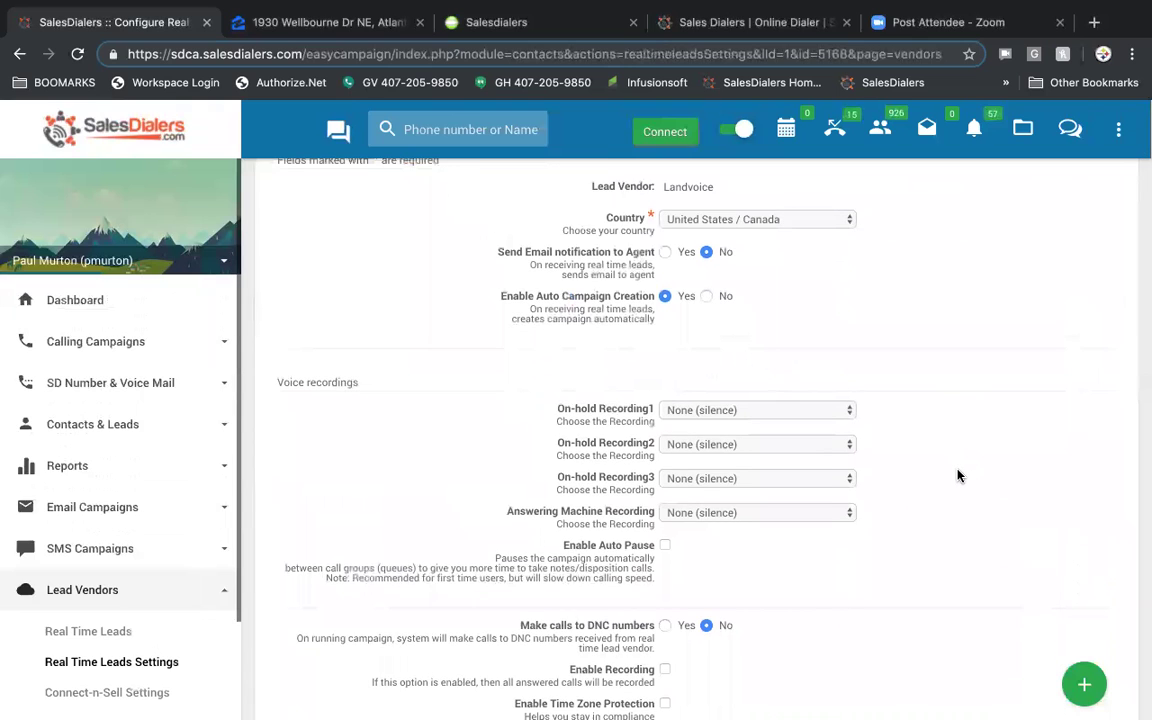
pyautogui.scroll(-1, 957, 474)
pyautogui.scroll(-5, 957, 475)
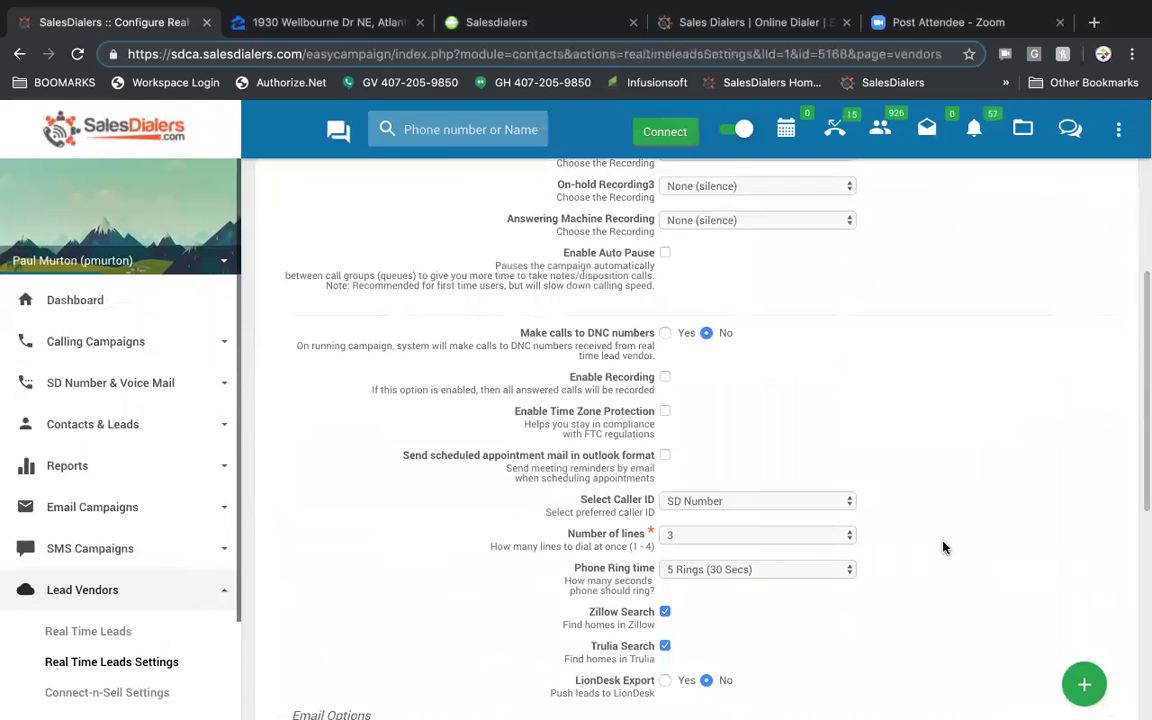
pyautogui.scroll(-6, 963, 566)
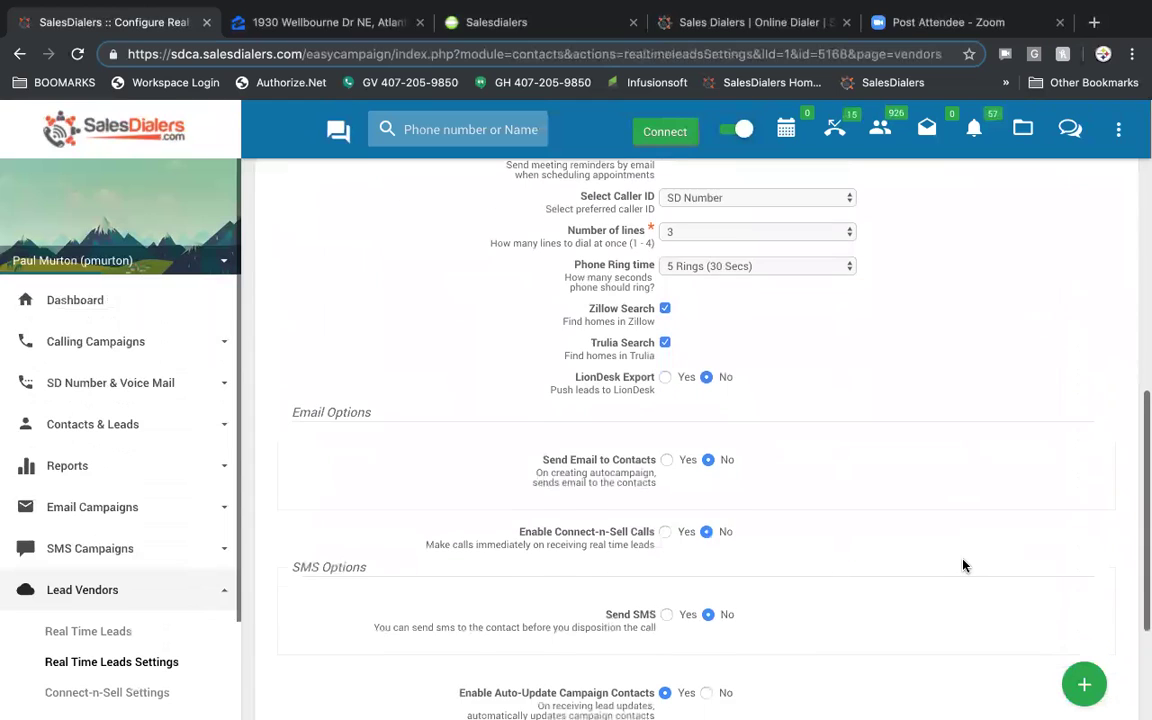
pyautogui.scroll(-4, 789, 548)
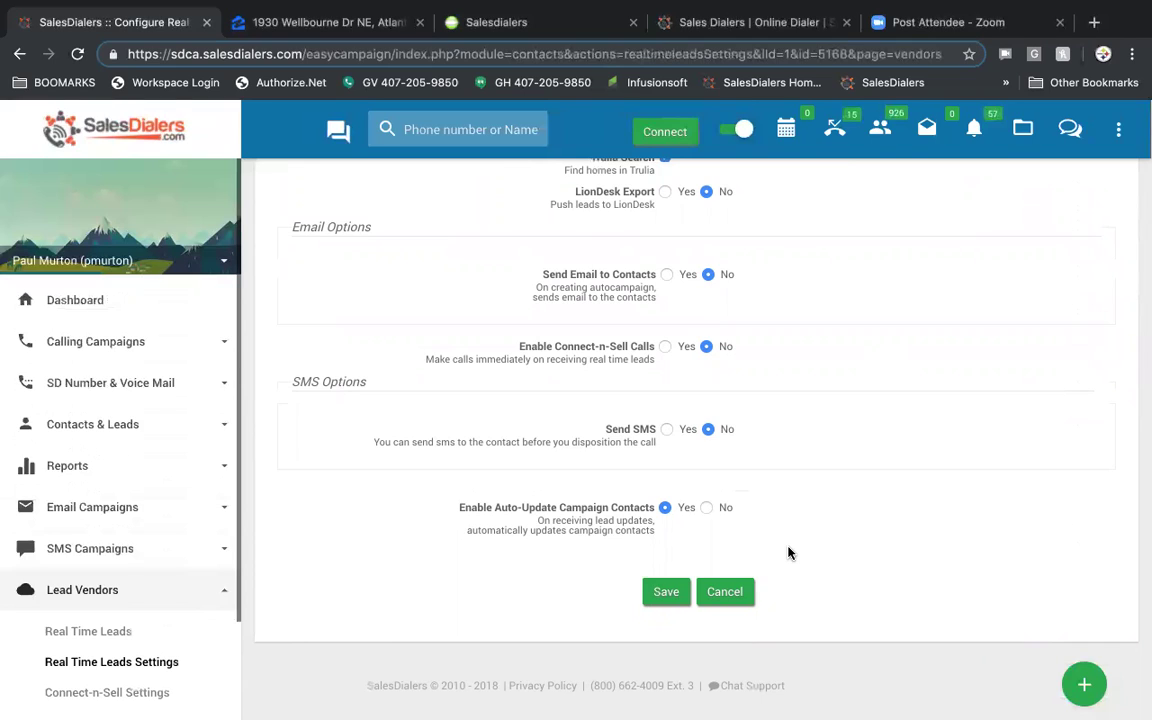
pyautogui.scroll(10, 788, 553)
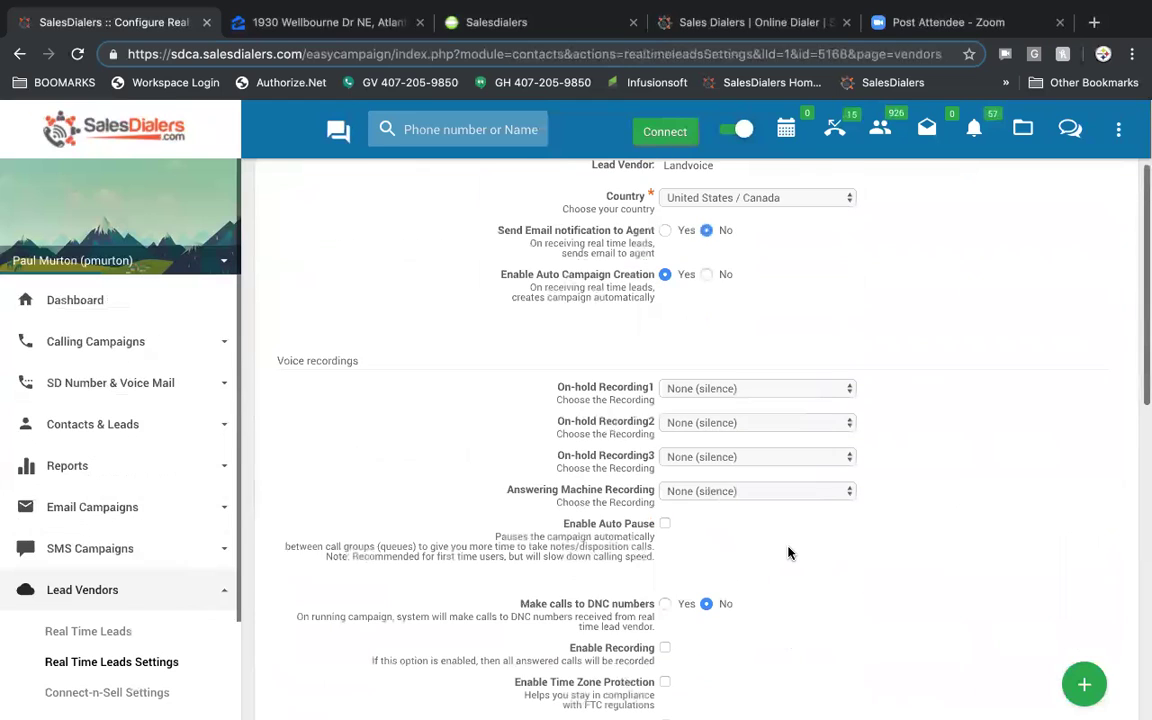
pyautogui.scroll(-10, 789, 551)
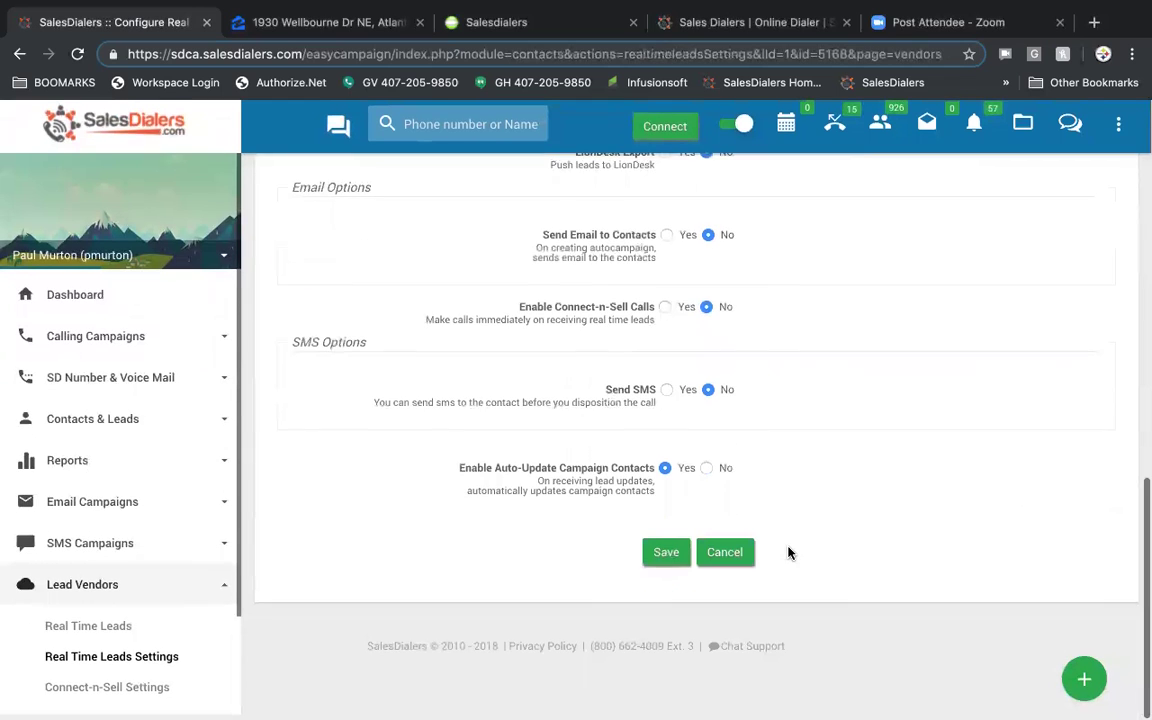
pyautogui.click(729, 560)
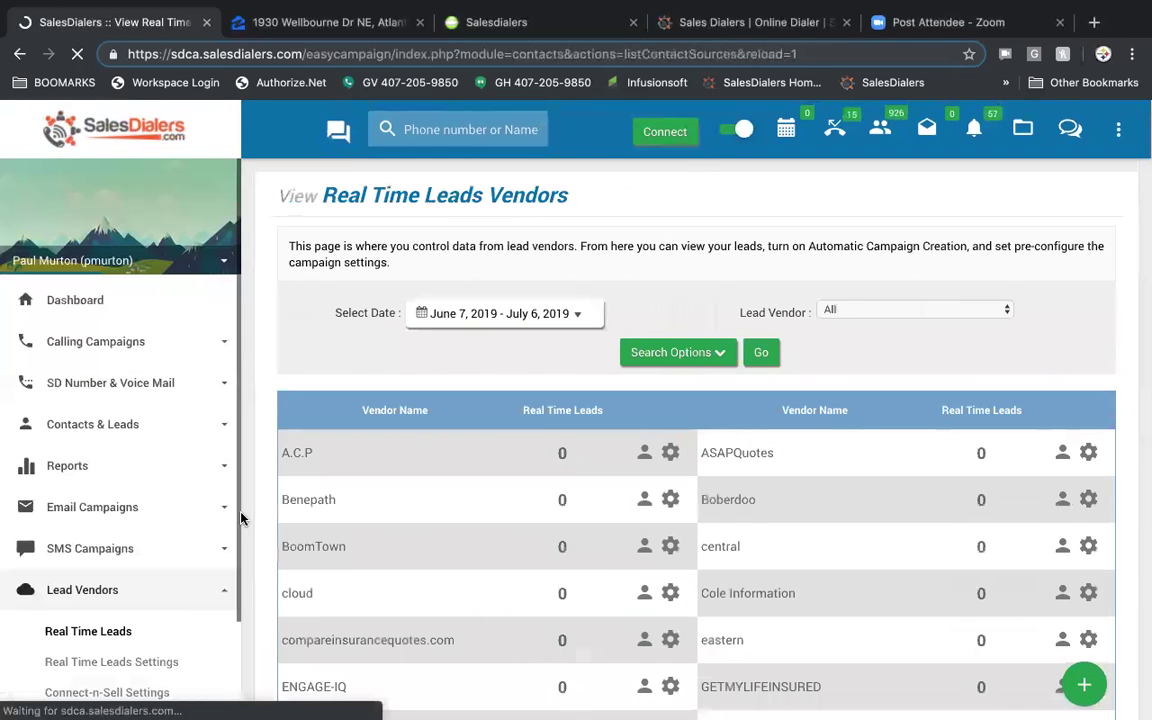
pyautogui.scroll(-2, 159, 514)
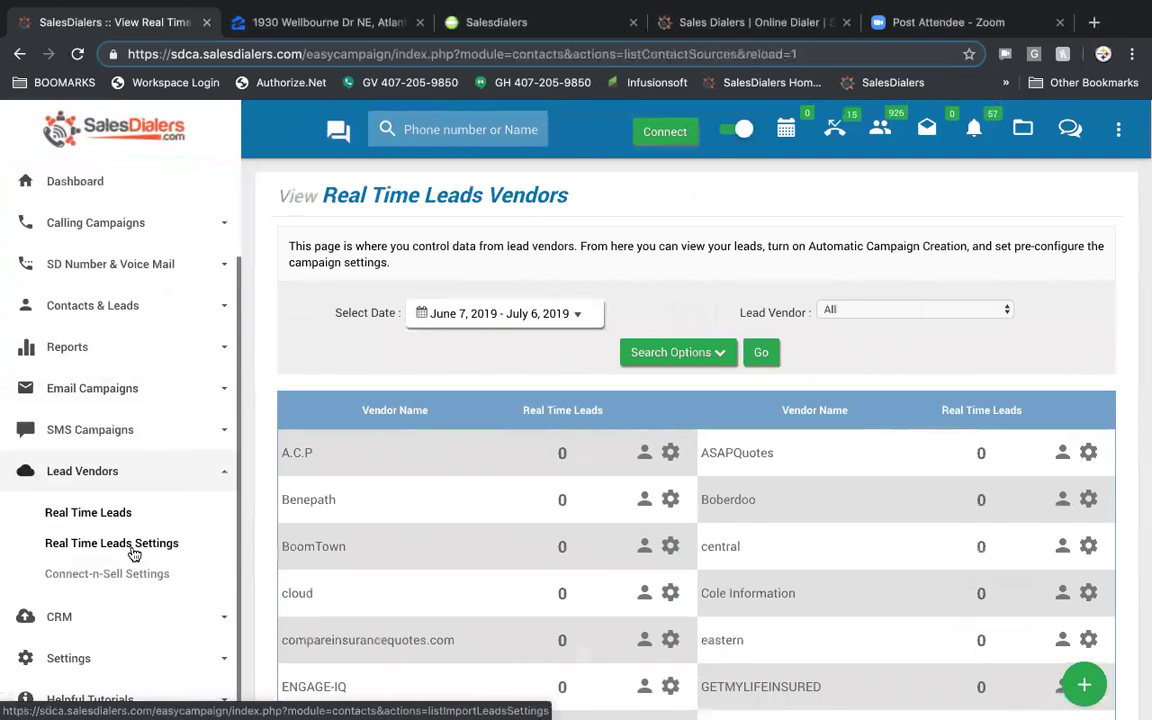
# - Review vendor options in Real Time Leads Settings, then go to Connect-n-Sell Settings
pyautogui.click(132, 548)
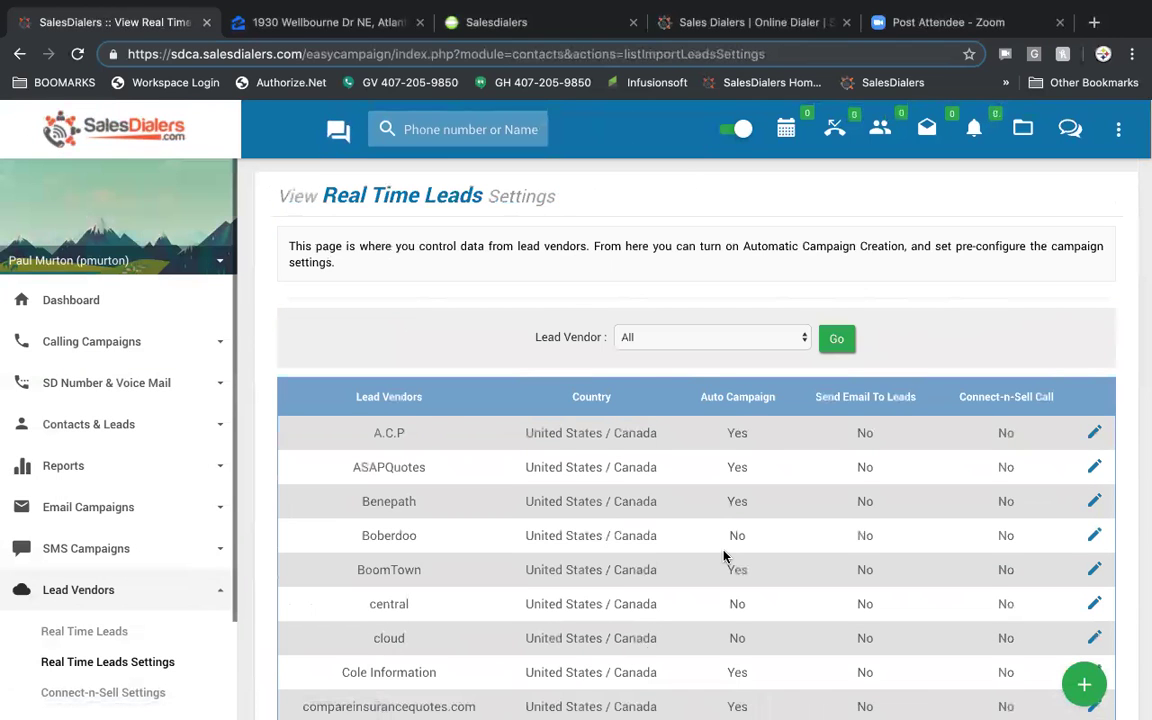
pyautogui.scroll(-2, 724, 553)
pyautogui.scroll(1, 725, 553)
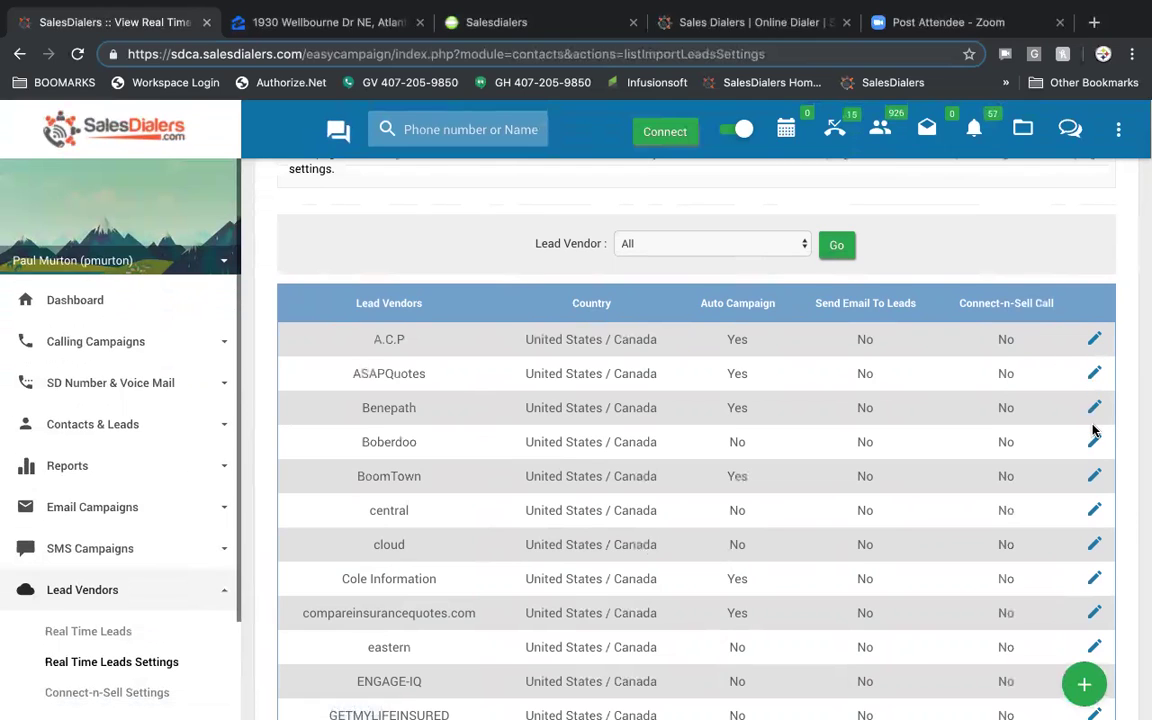
pyautogui.scroll(-2, 110, 538)
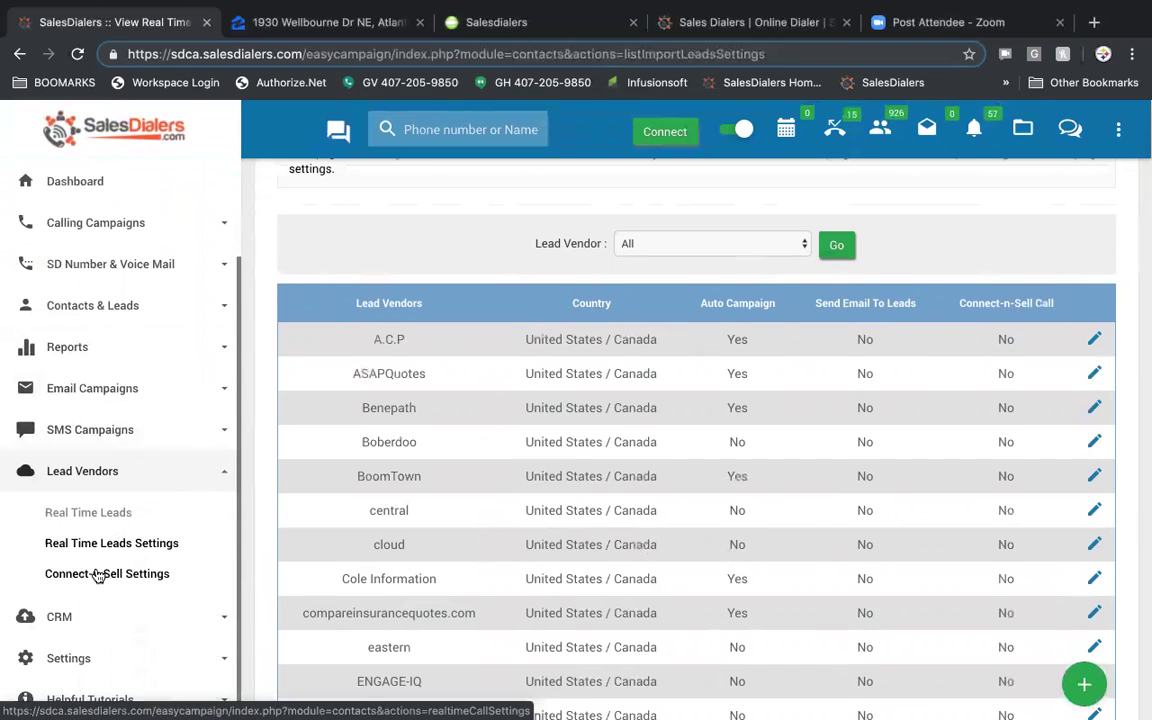
pyautogui.click(97, 574)
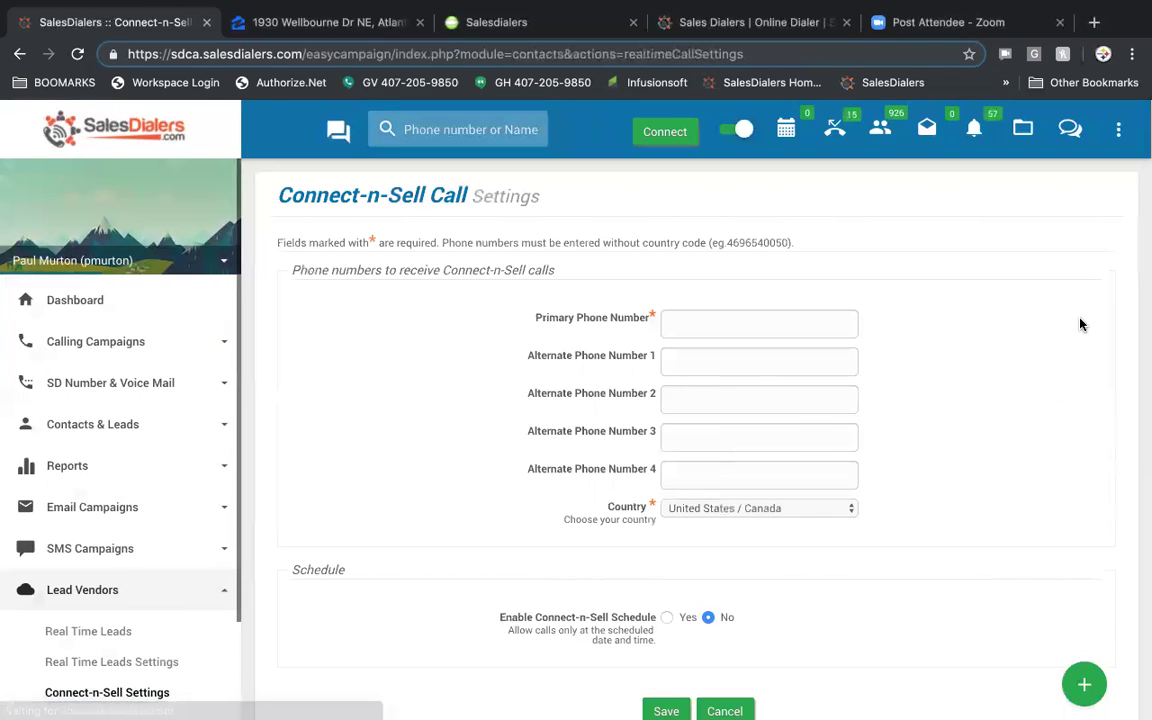
# - Set Enable Connect-n-Sell Schedule to Yes
pyautogui.click(823, 316)
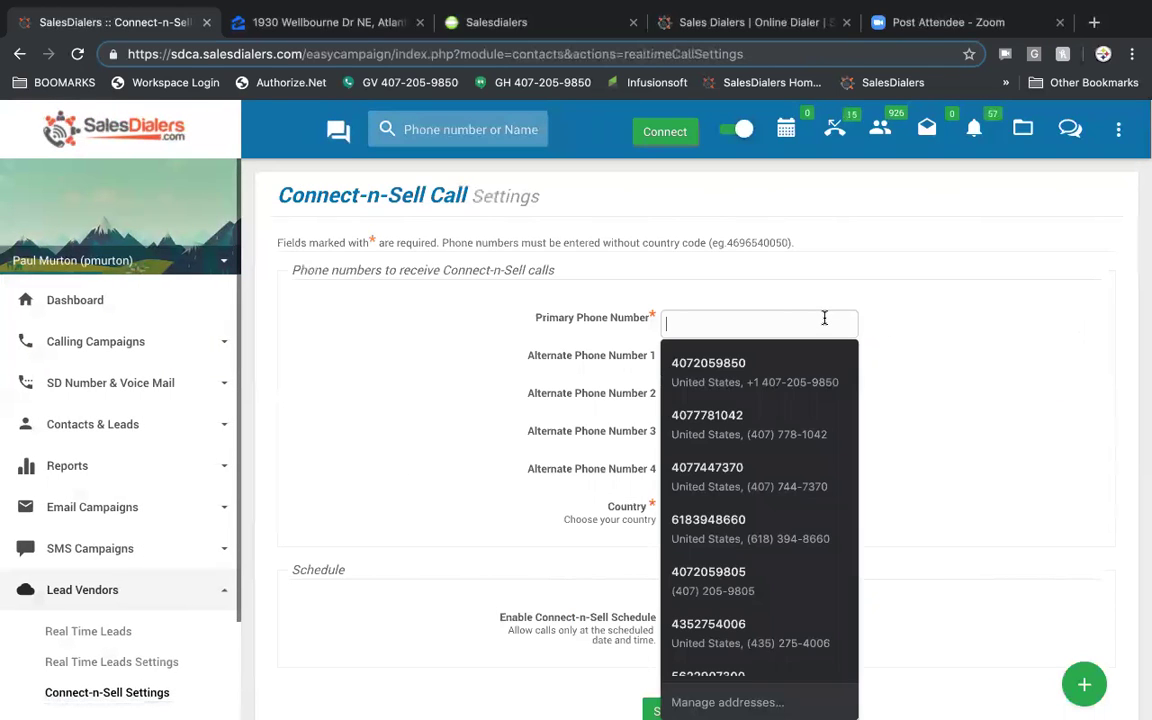
pyautogui.click(923, 346)
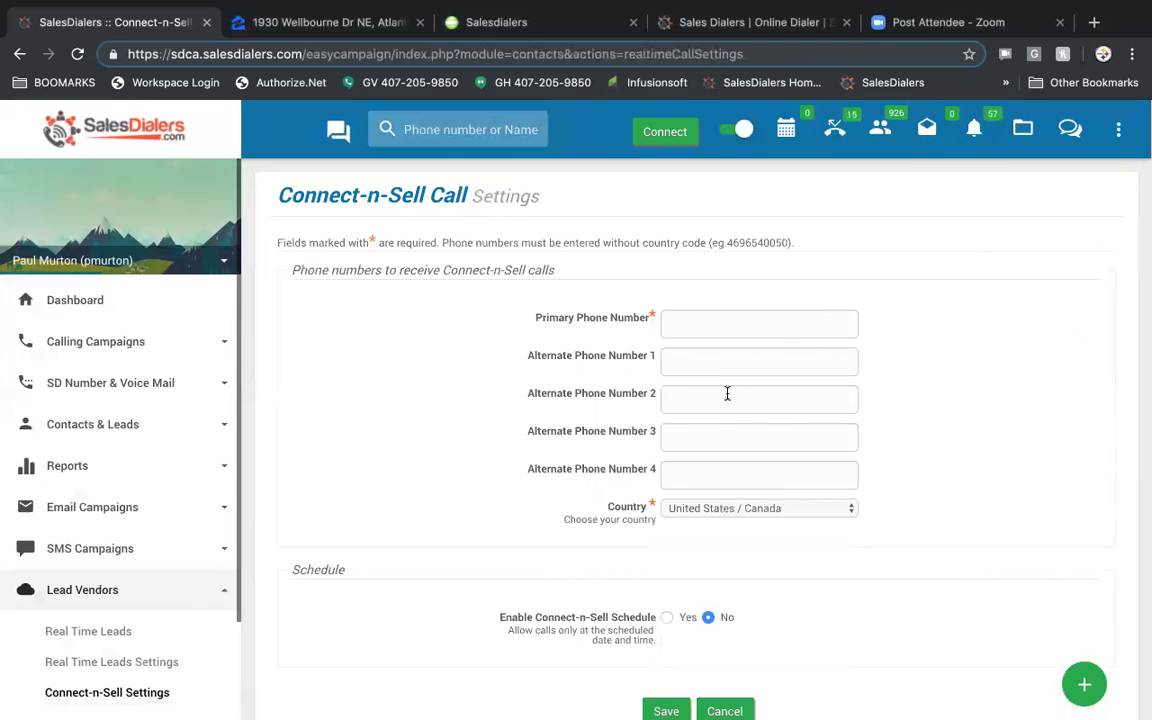
pyautogui.scroll(-3, 985, 462)
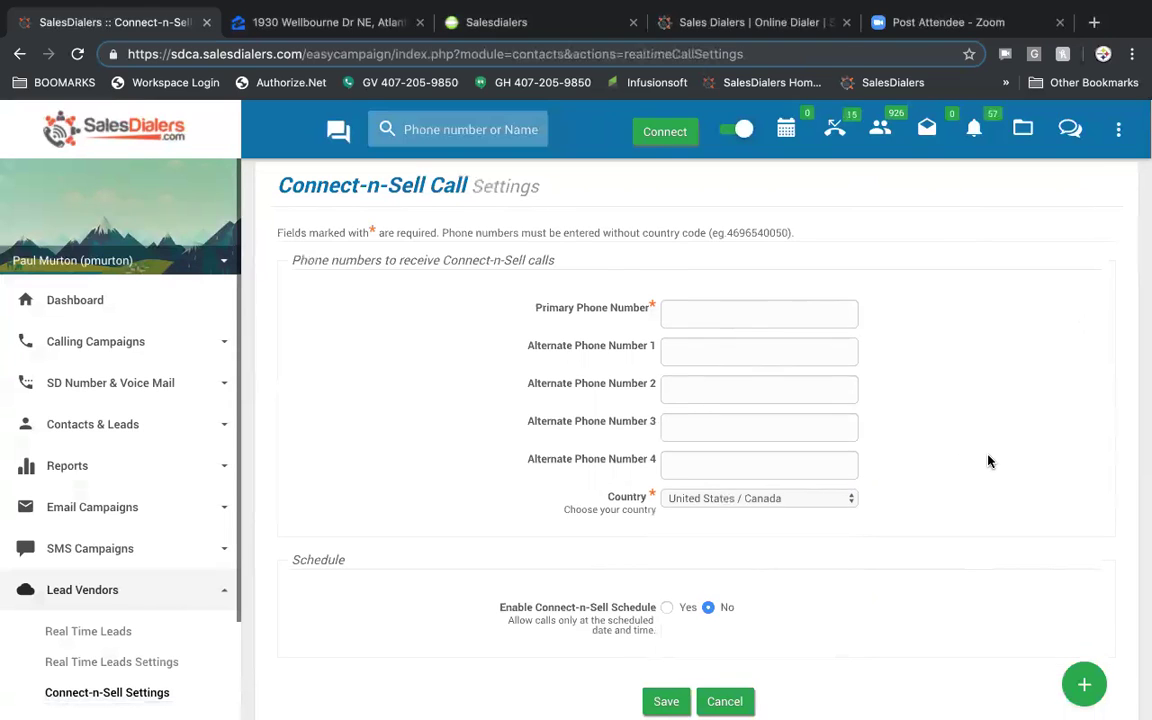
pyautogui.click(666, 465)
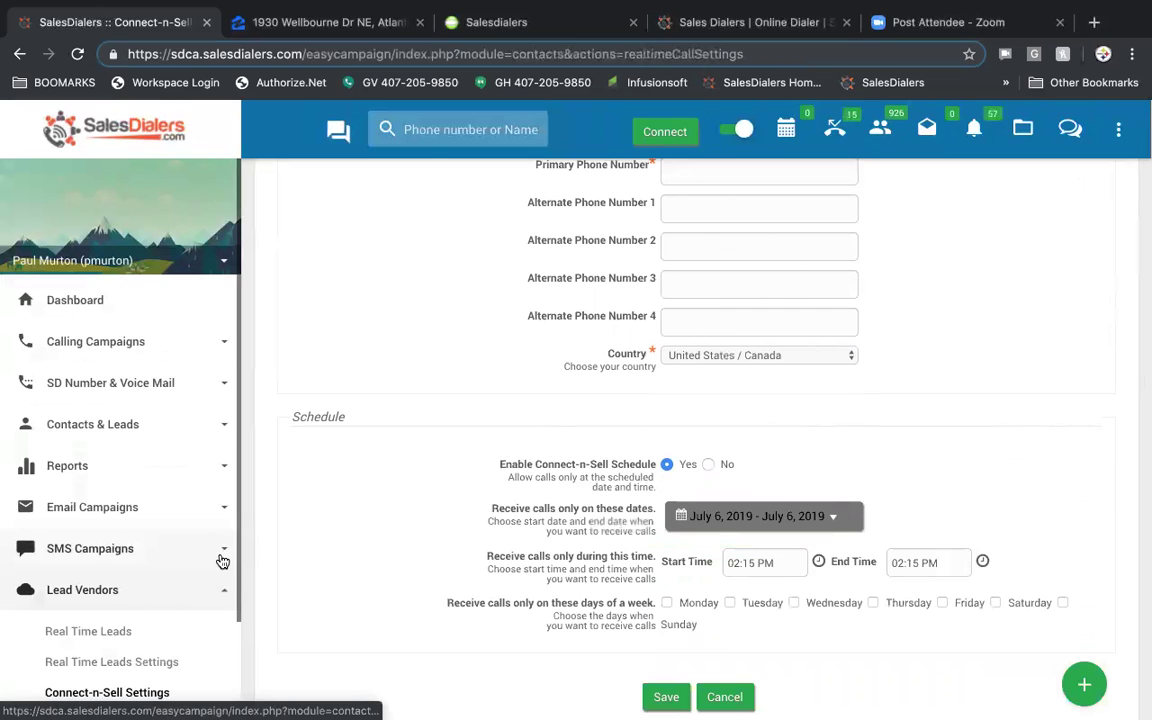
# - Allow Connect-n-Sell calls on Monday, Tuesday and Wednesday, then expand CRM in the sidebar
pyautogui.scroll(-2, 222, 561)
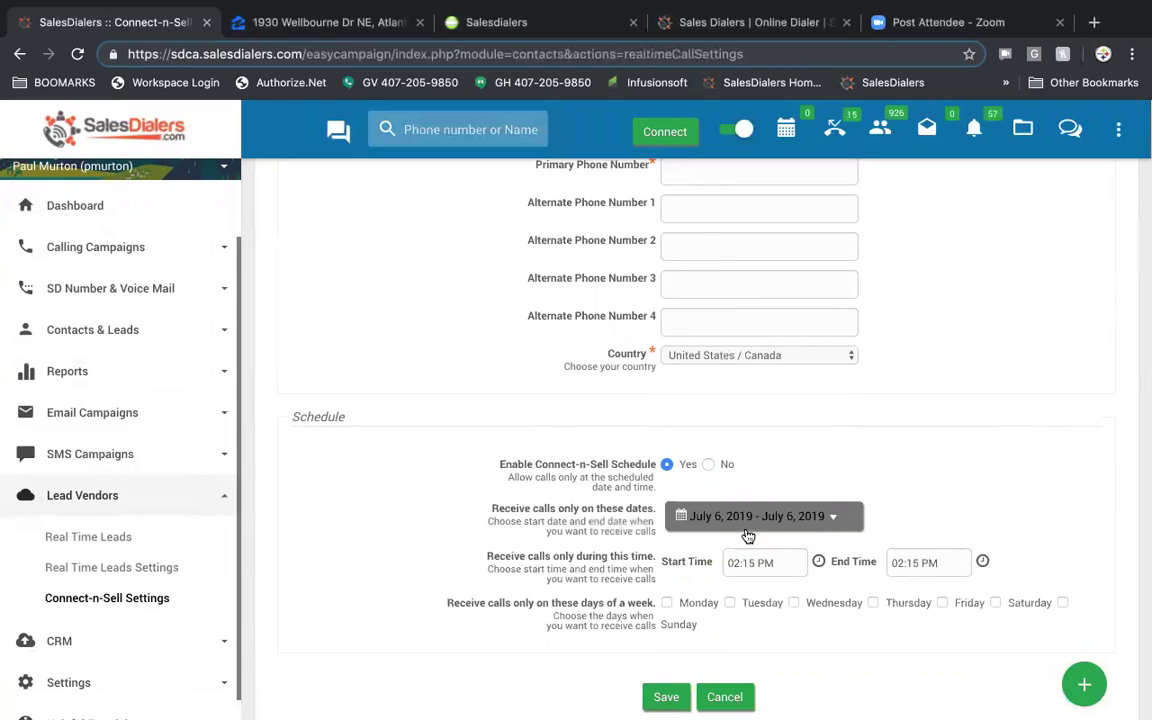
pyautogui.click(820, 518)
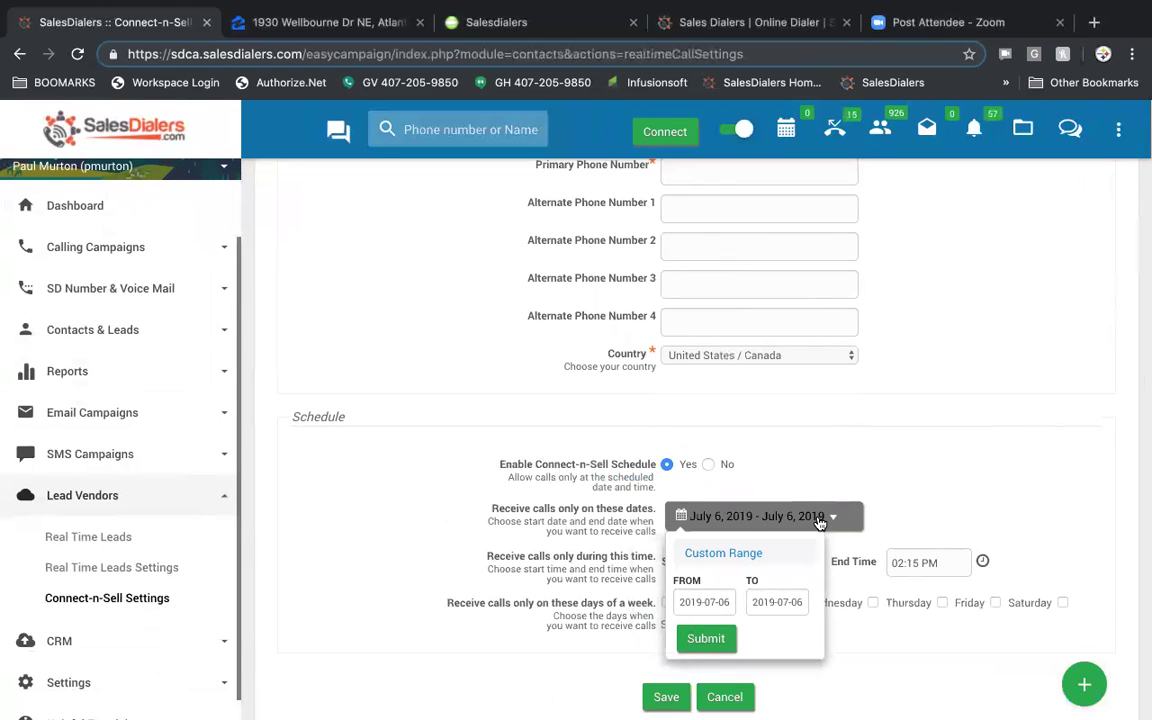
pyautogui.click(965, 445)
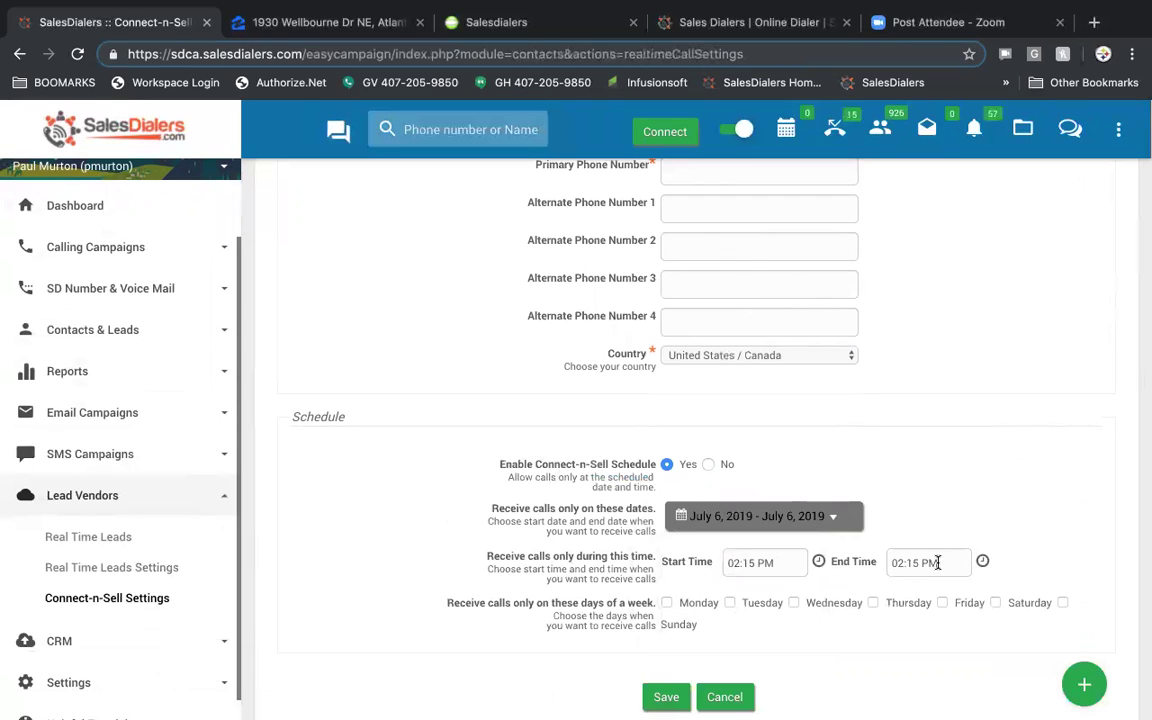
pyautogui.click(667, 603)
pyautogui.click(730, 603)
pyautogui.click(794, 603)
pyautogui.scroll(-2, 494, 586)
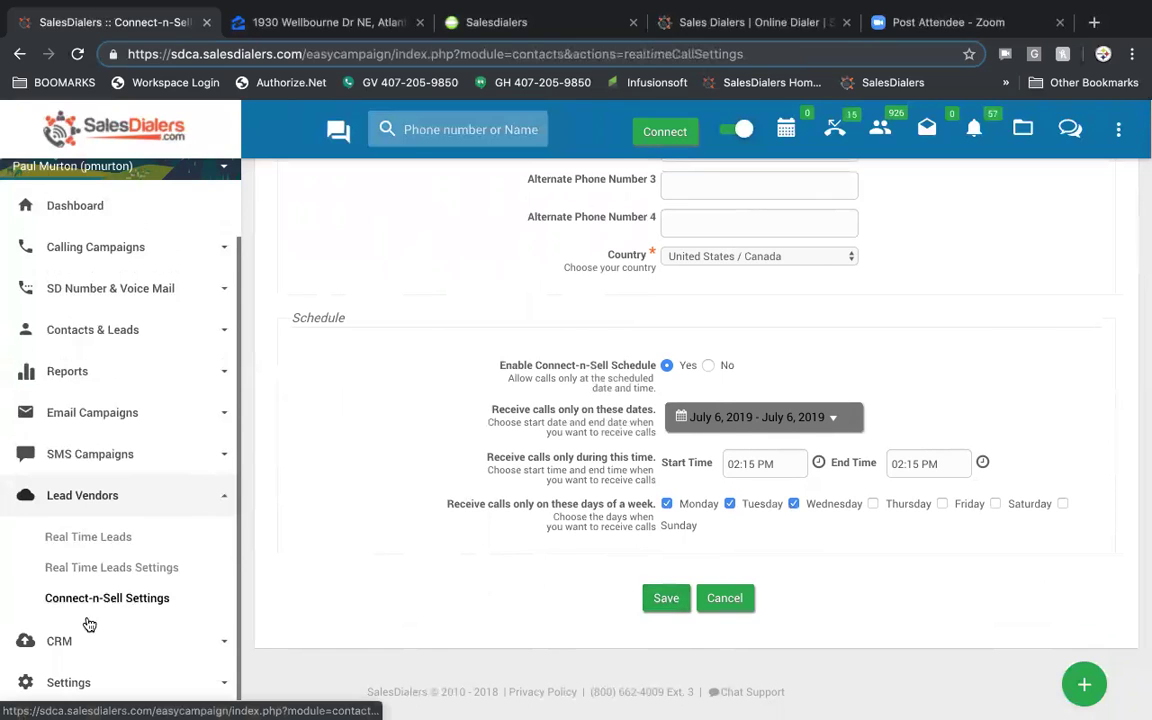
pyautogui.click(49, 643)
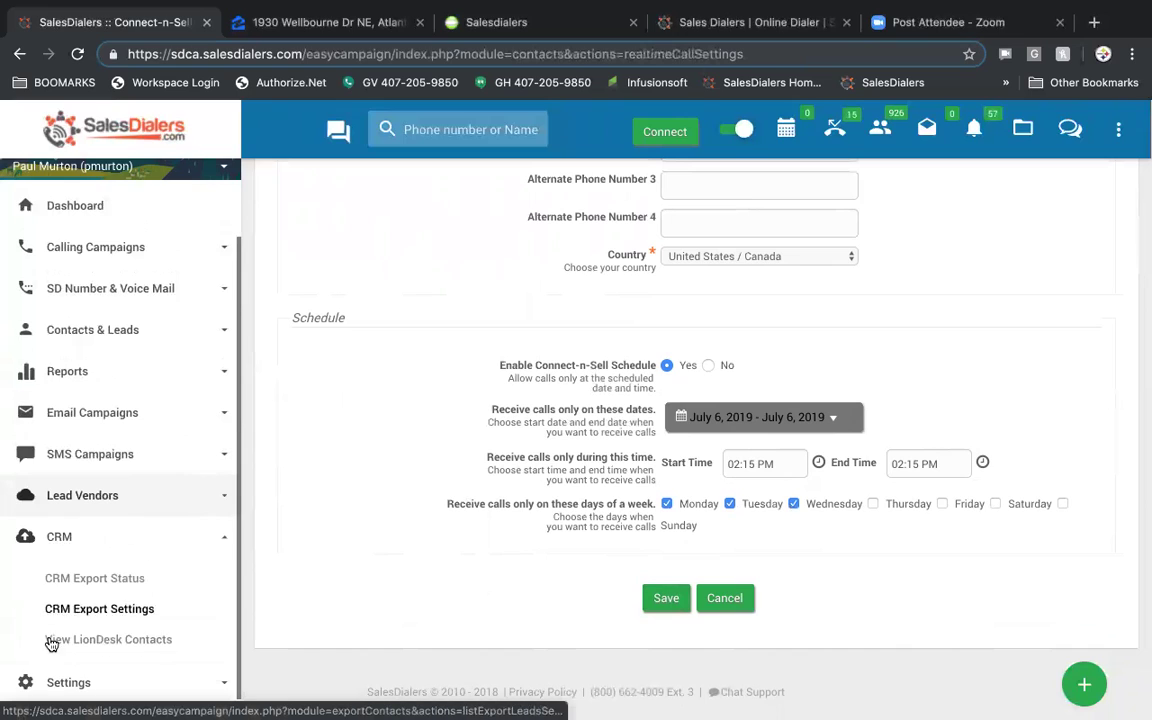
# - Review CRM Export Status and CRM Export Settings, opening Wise Agent CRM for editing
pyautogui.click(116, 584)
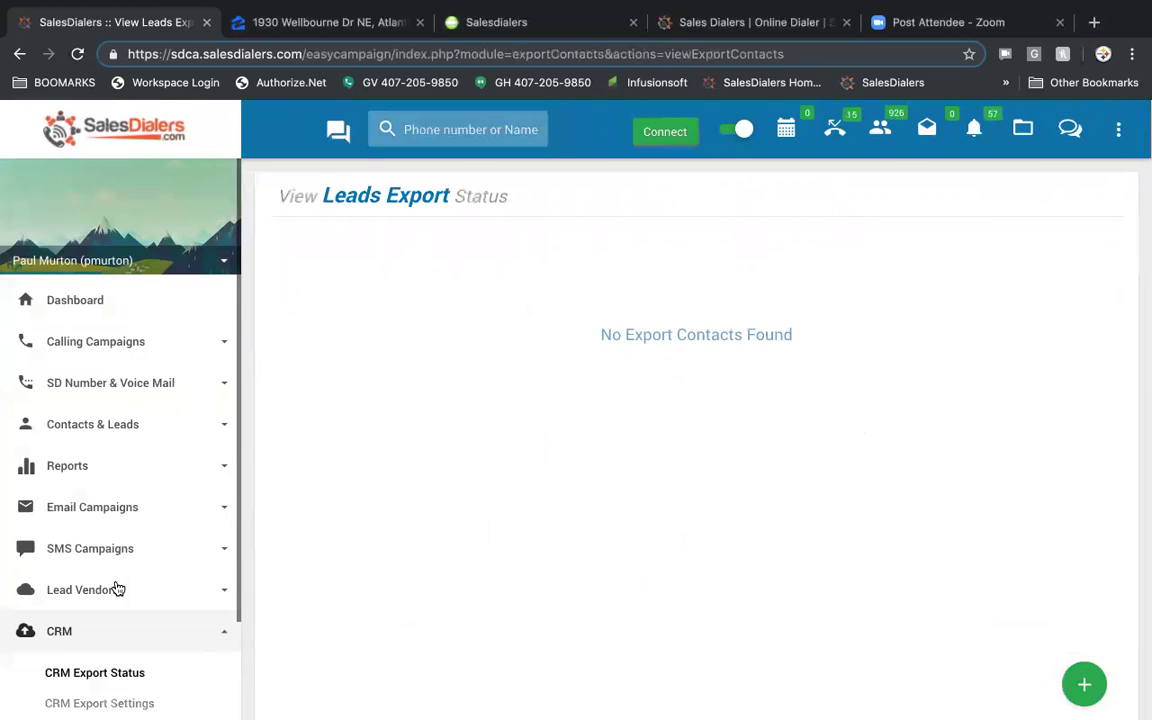
pyautogui.scroll(-2, 116, 589)
pyautogui.click(136, 586)
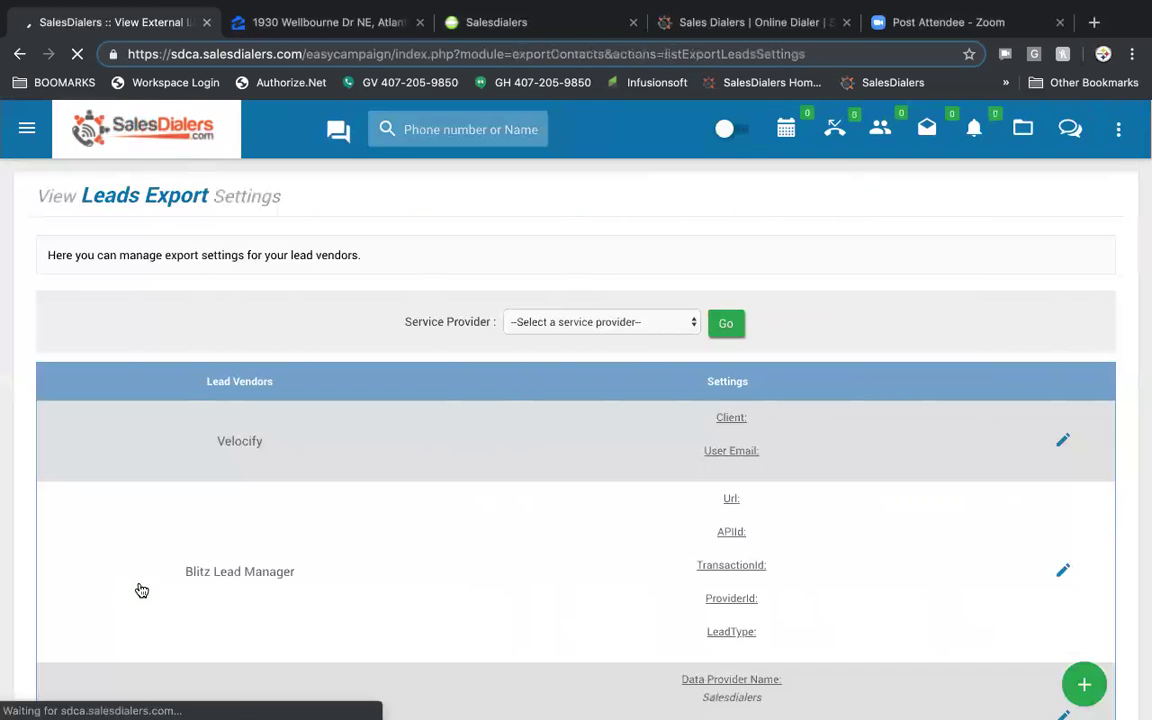
pyautogui.scroll(-4, 587, 515)
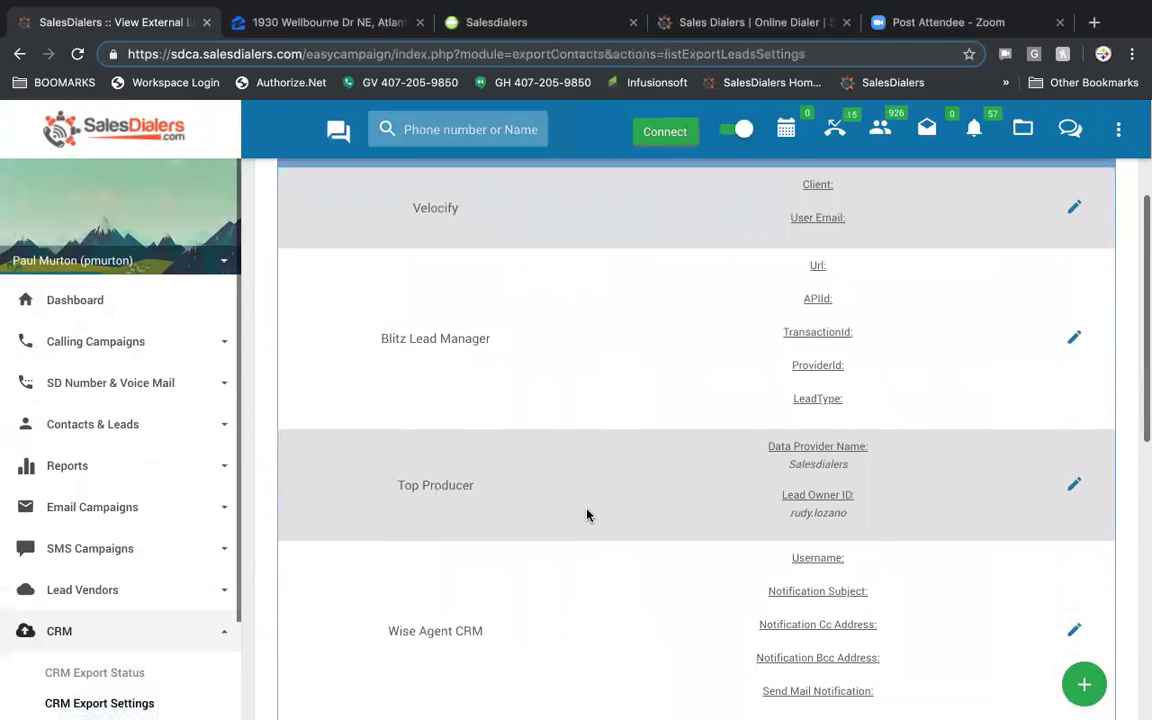
pyautogui.scroll(-2, 587, 515)
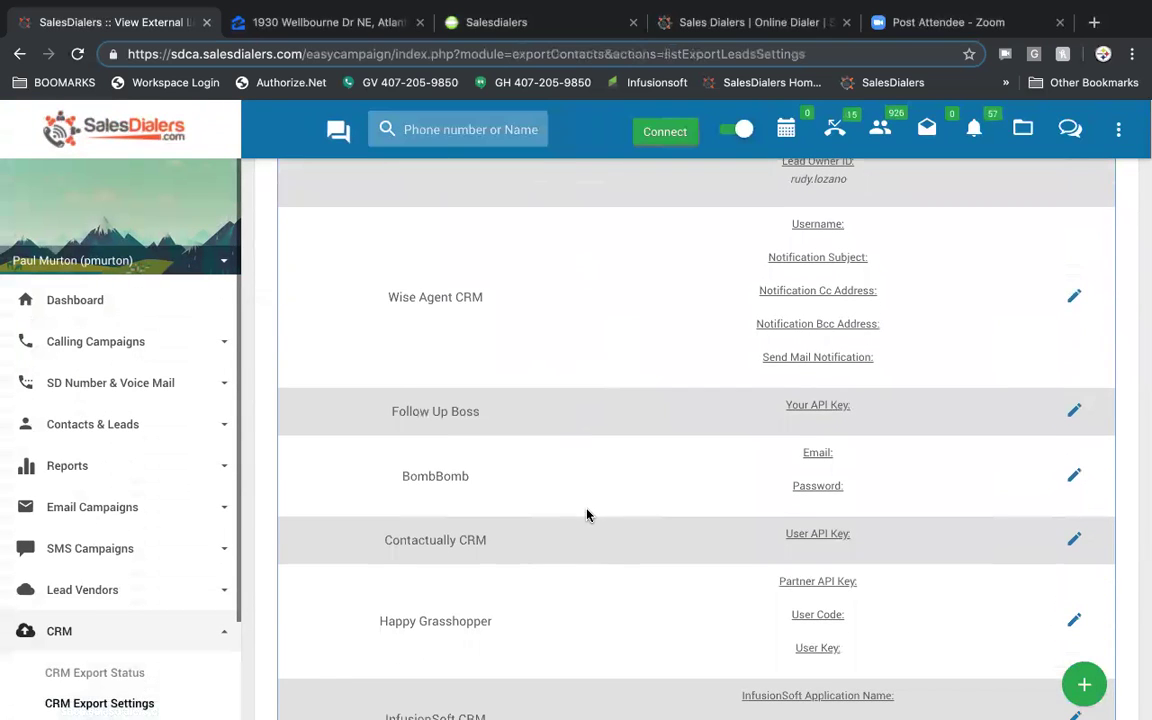
pyautogui.scroll(2, 587, 515)
pyautogui.scroll(1, 587, 515)
pyautogui.click(1076, 477)
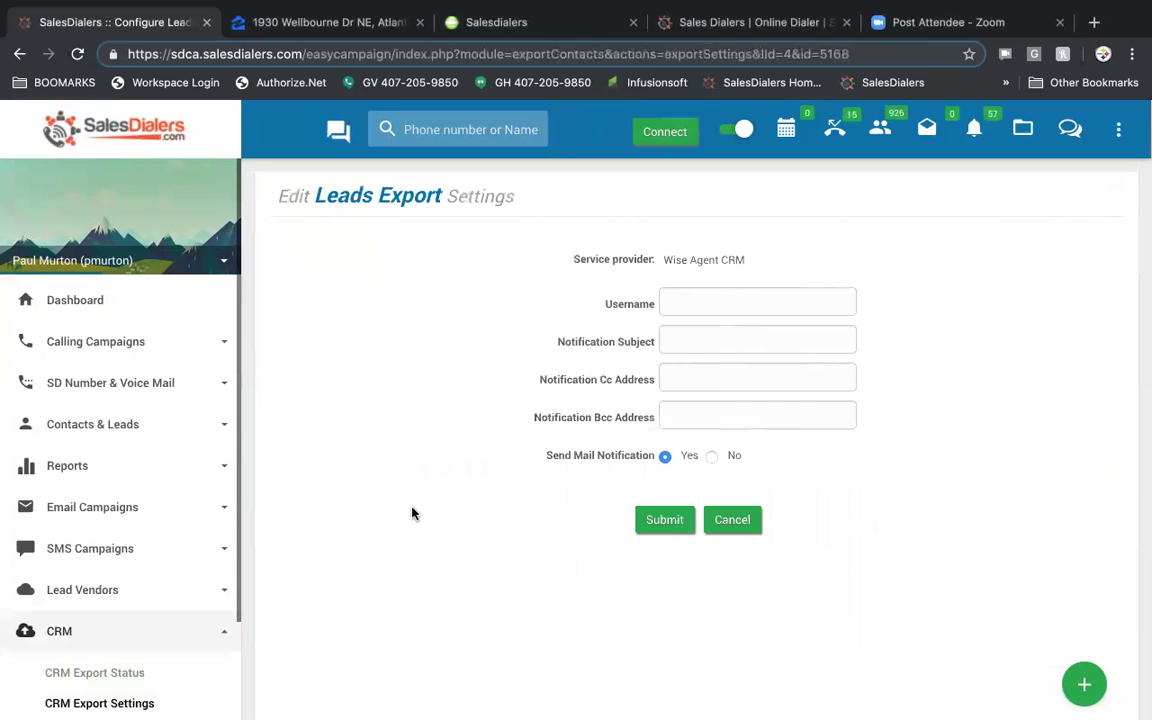
# - Open View LionDesk Contacts, which needs a valid access token, and expand Settings
pyautogui.scroll(-1, 131, 486)
pyautogui.scroll(-1, 131, 486)
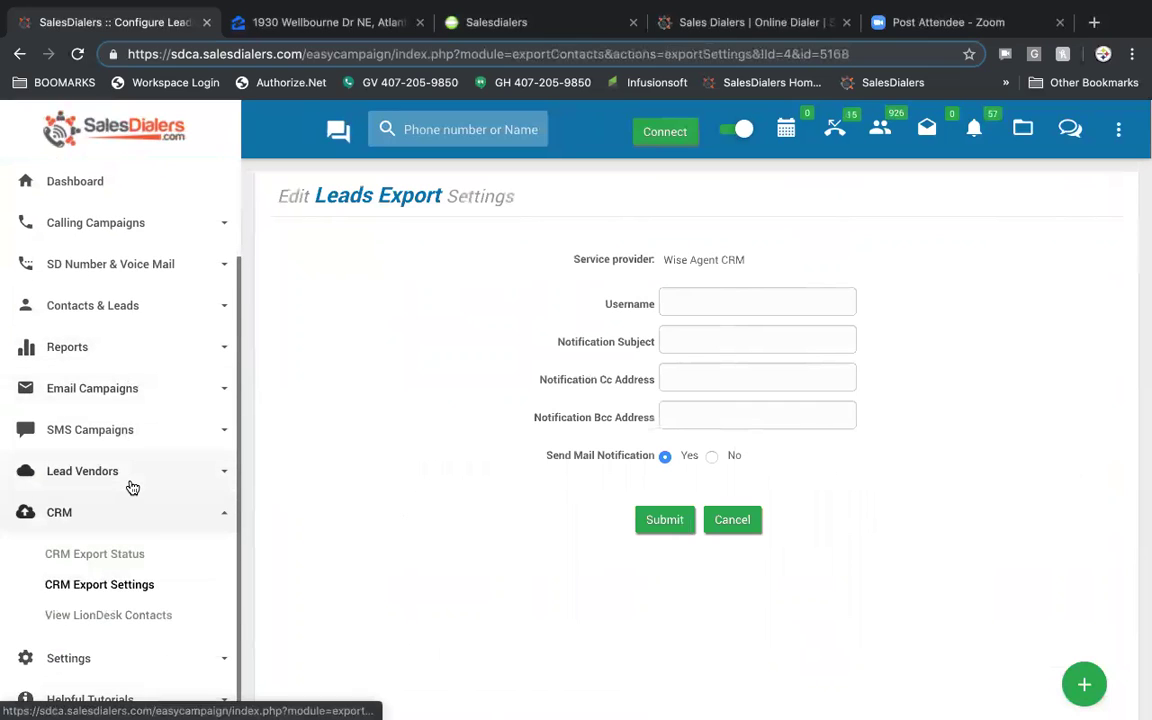
pyautogui.click(118, 617)
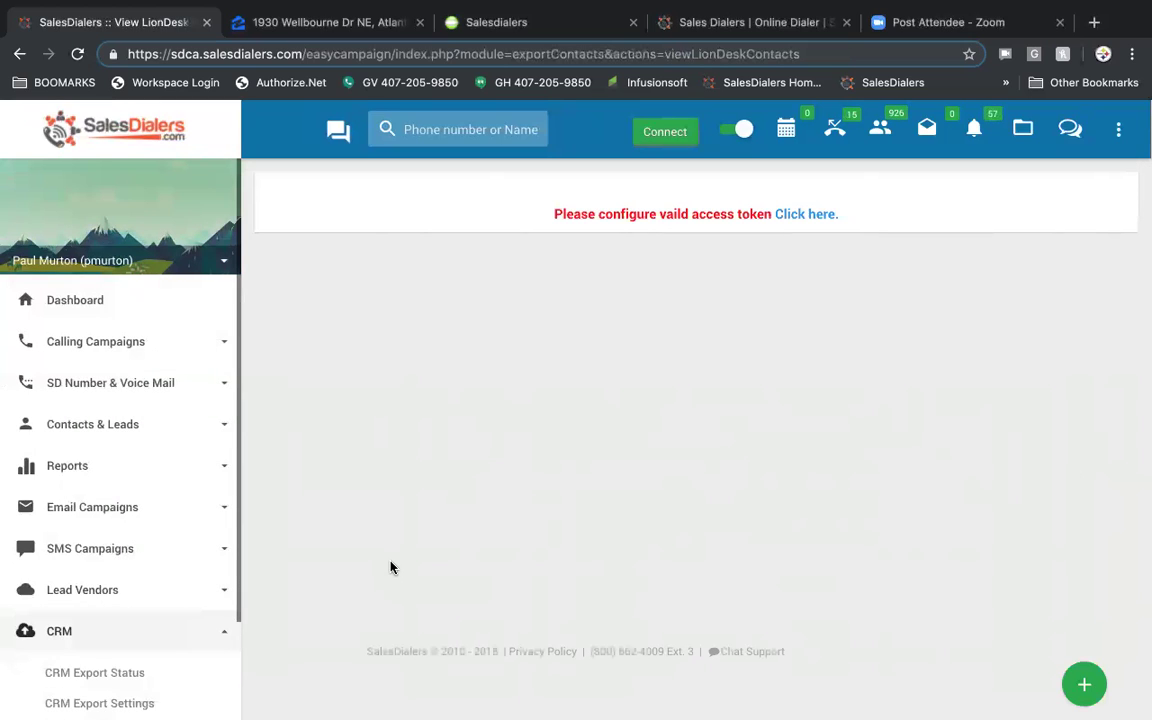
pyautogui.scroll(-2, 118, 548)
pyautogui.scroll(-1, 118, 548)
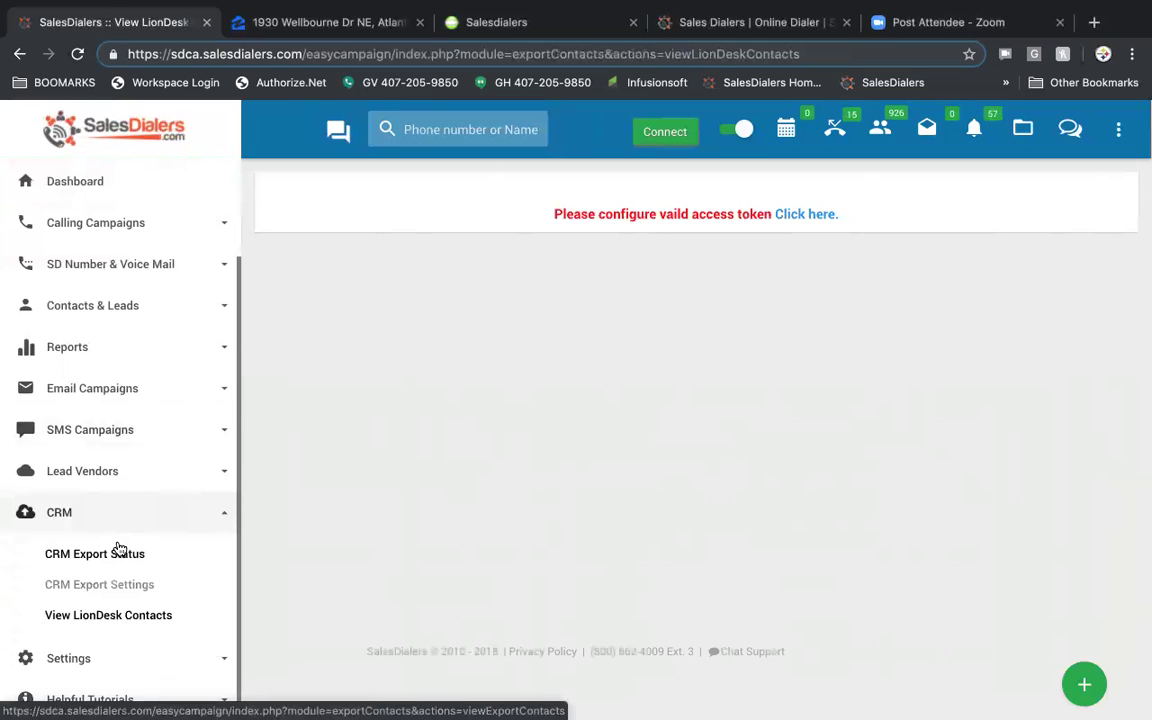
pyautogui.click(95, 657)
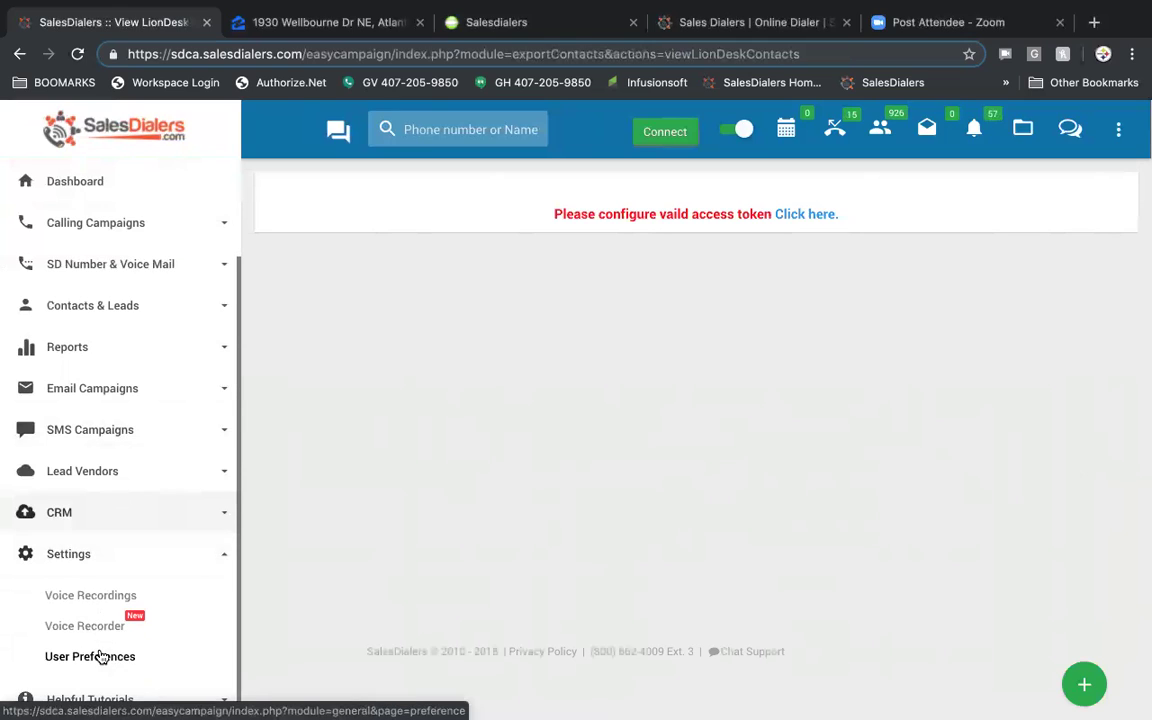
# - View saved Voice Recordings and the Add Recording form, then open the Voice Recorder page
pyautogui.click(89, 599)
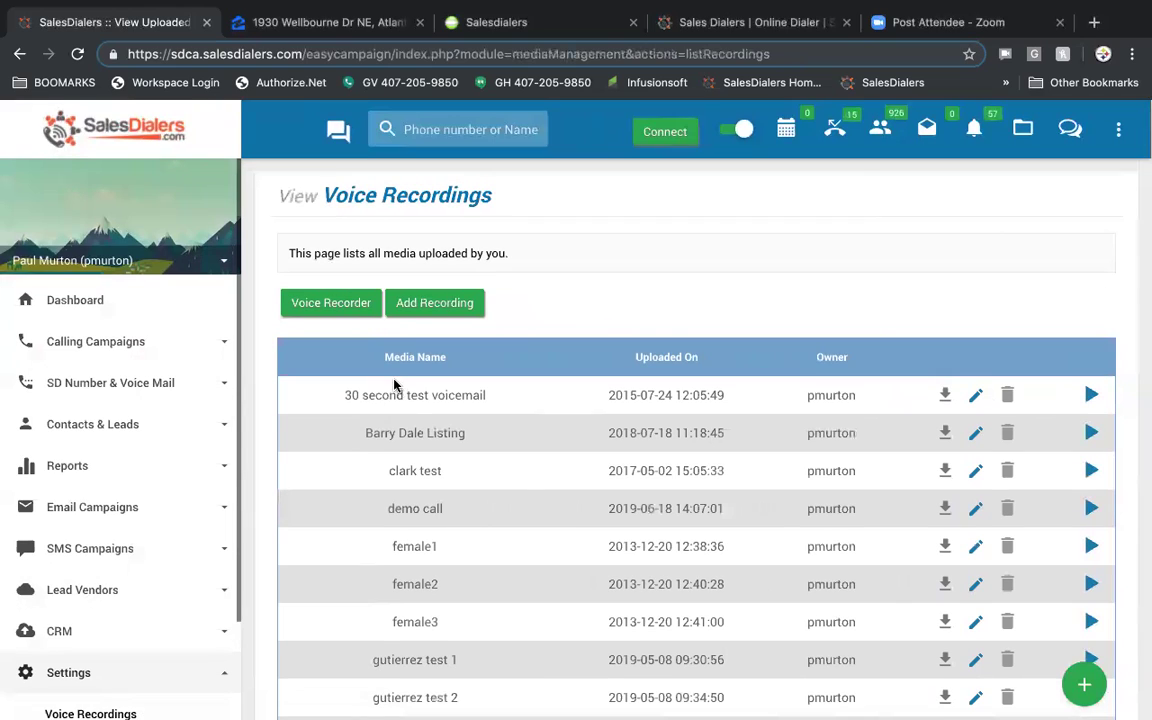
pyautogui.click(463, 304)
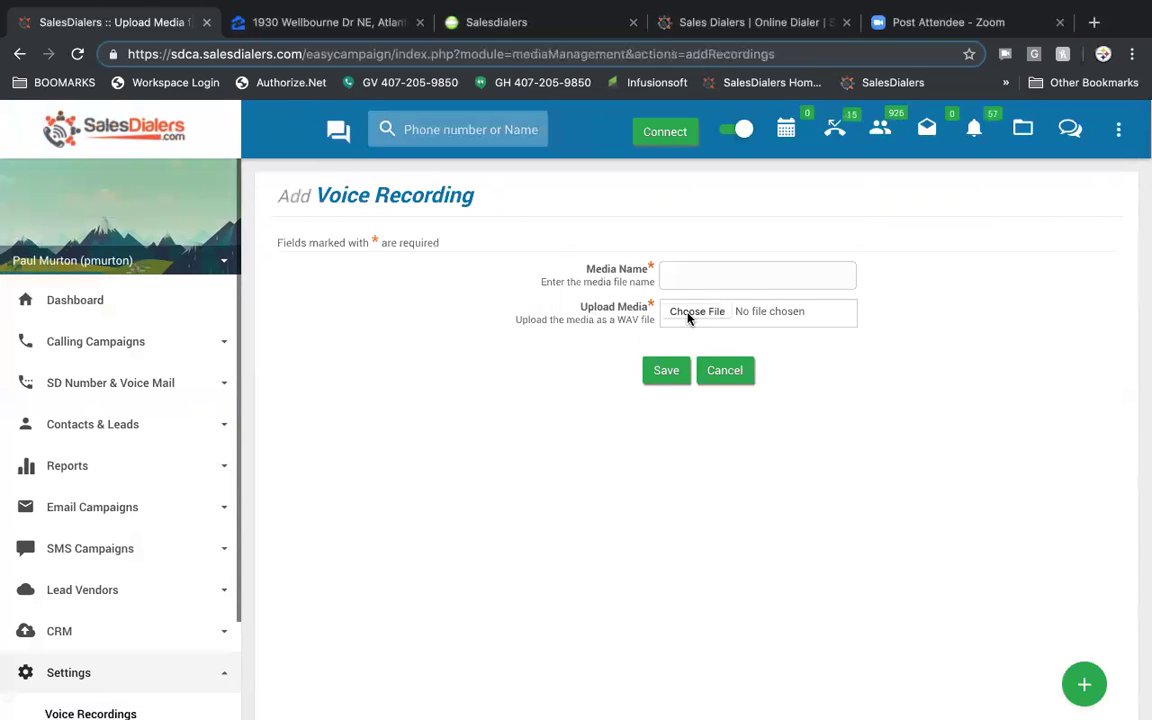
pyautogui.scroll(-2, 145, 458)
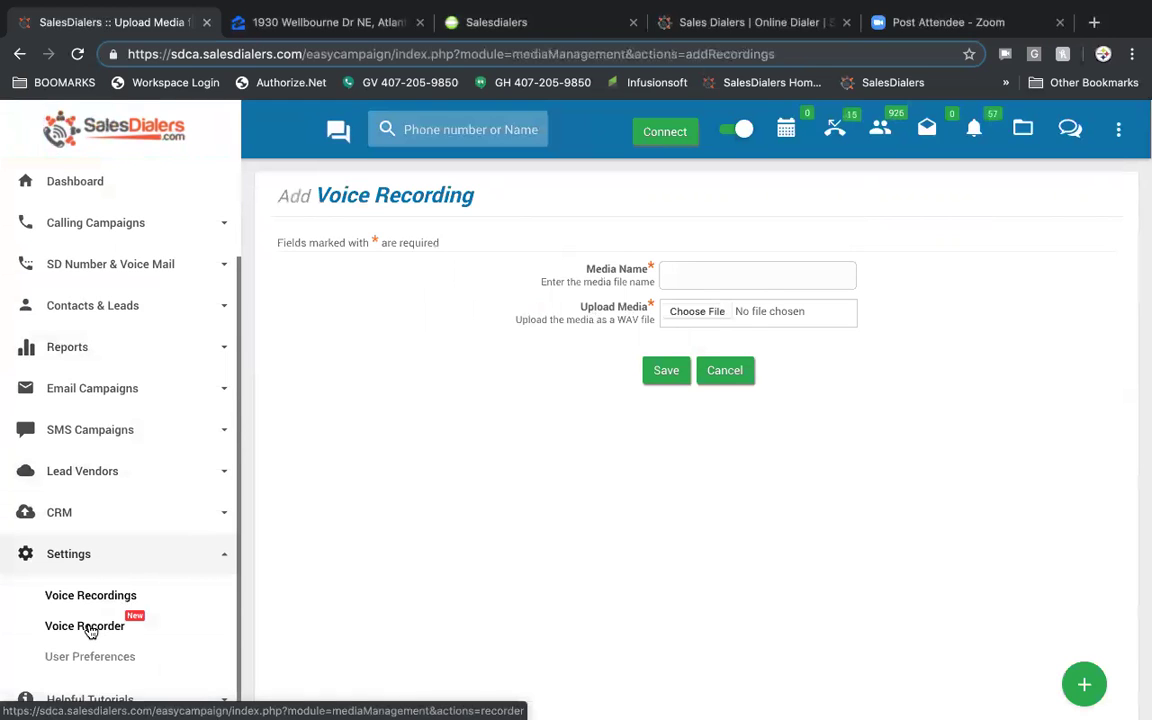
pyautogui.click(89, 627)
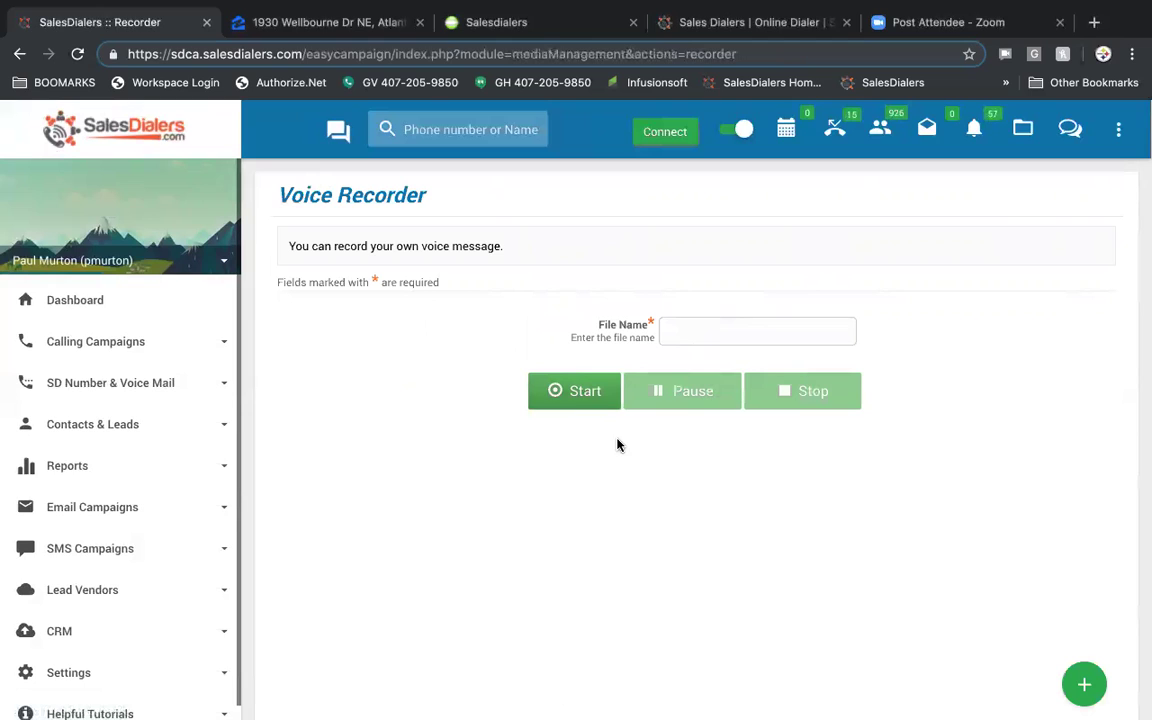
pyautogui.scroll(-1, 90, 520)
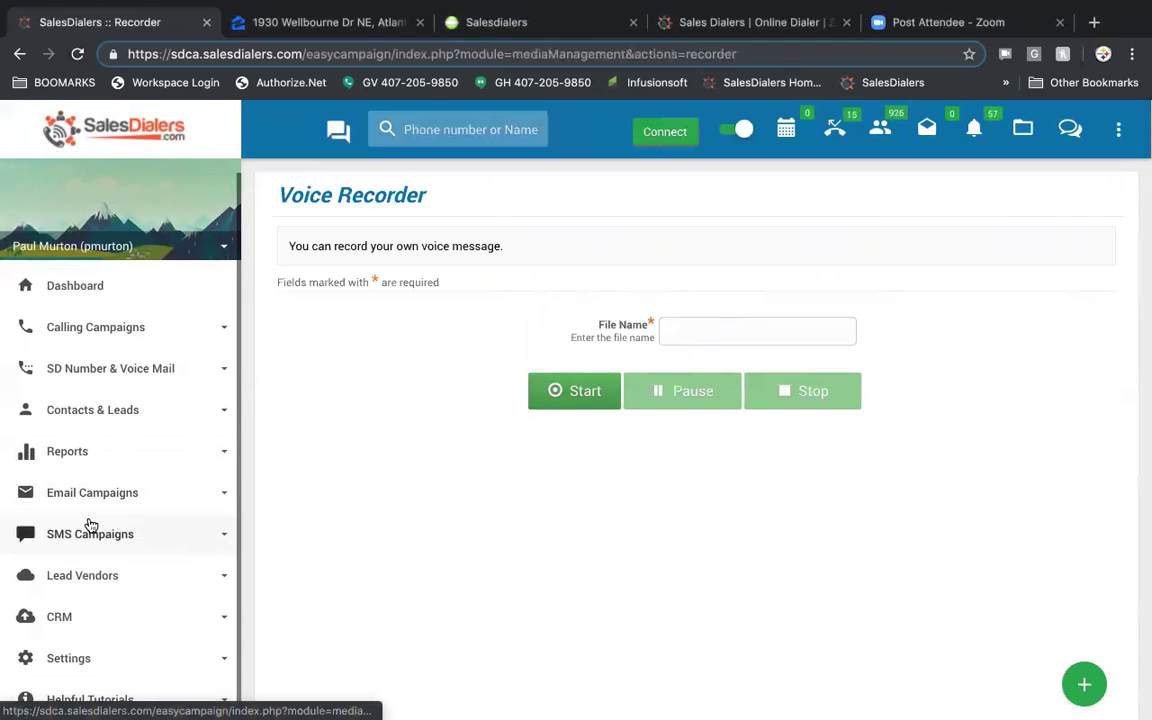
# - In User Preferences, switch Call Transfer Caller ID to Customer Caller Id, then back to Agent Caller Id
pyautogui.click(119, 657)
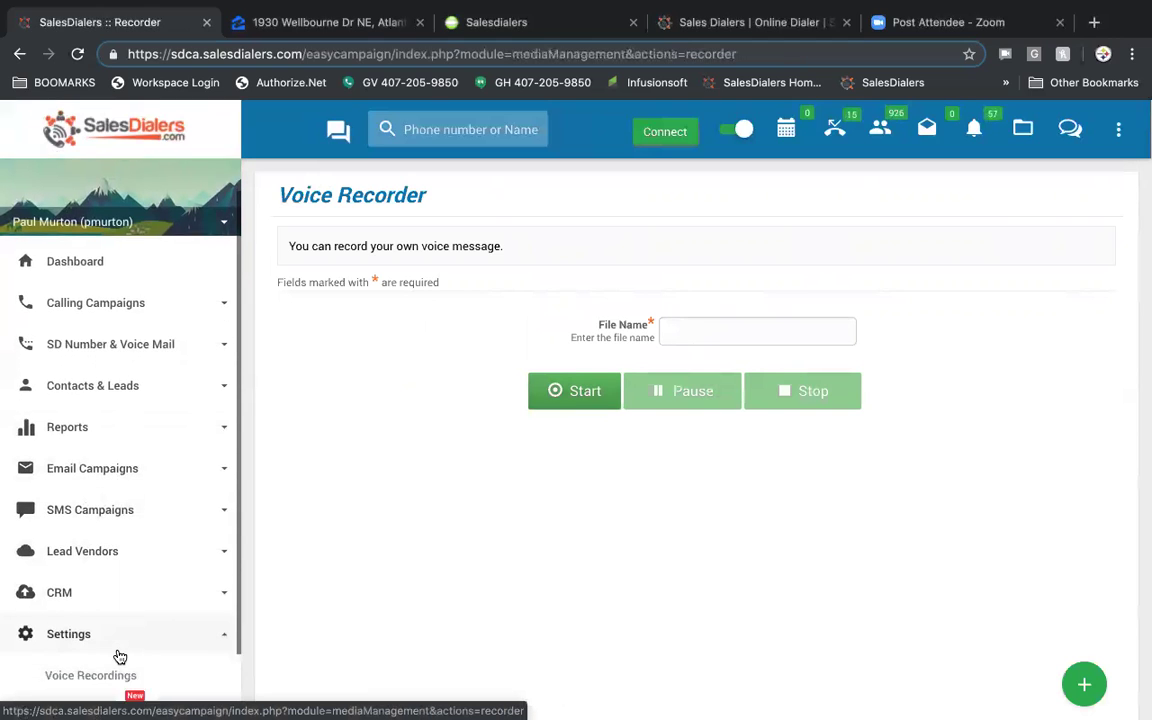
pyautogui.click(84, 660)
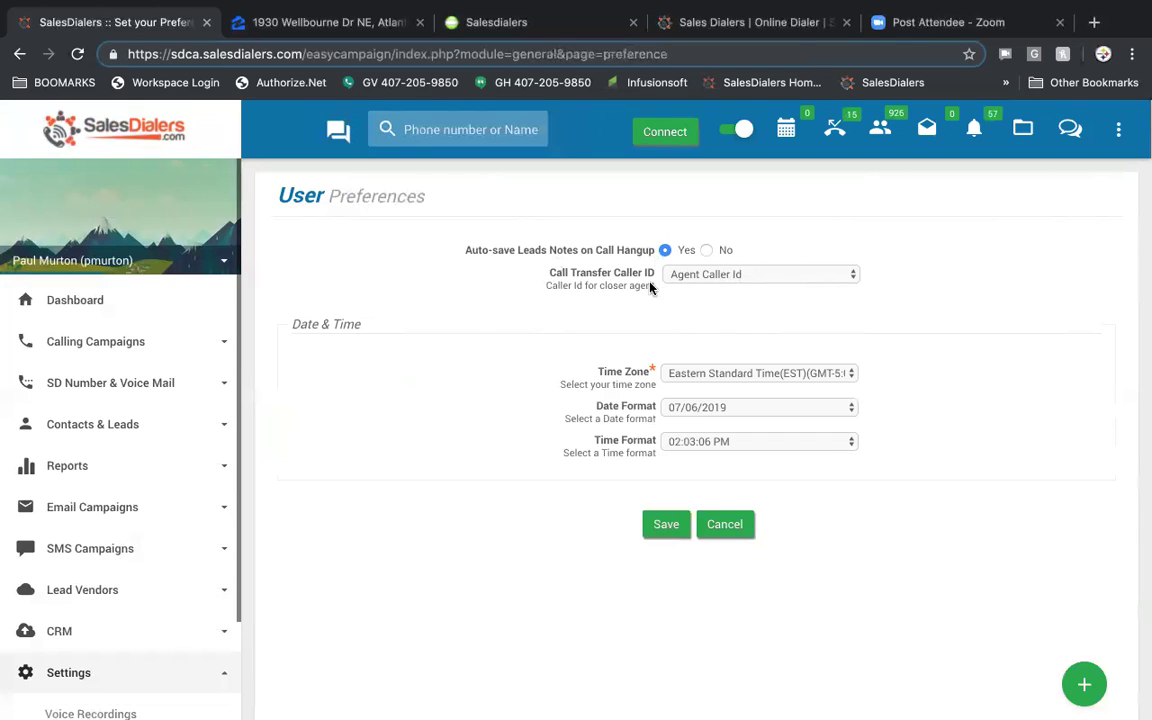
pyautogui.click(770, 276)
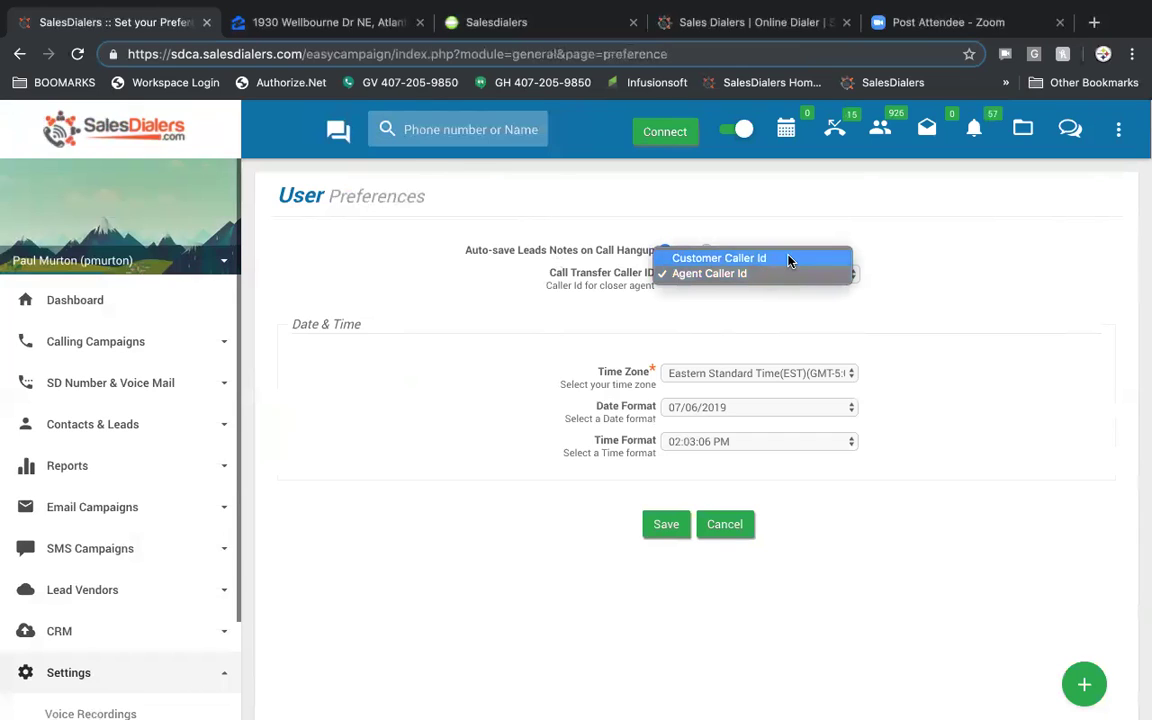
pyautogui.click(788, 258)
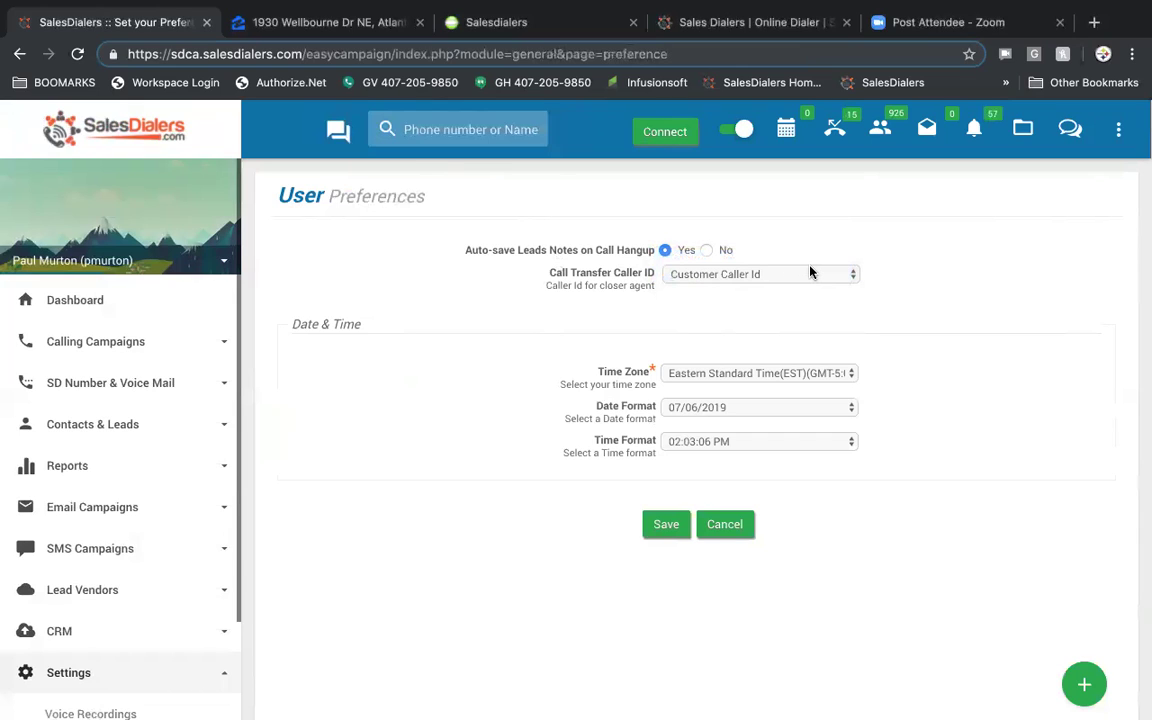
pyautogui.click(811, 272)
pyautogui.click(801, 289)
pyautogui.scroll(-1, 494, 425)
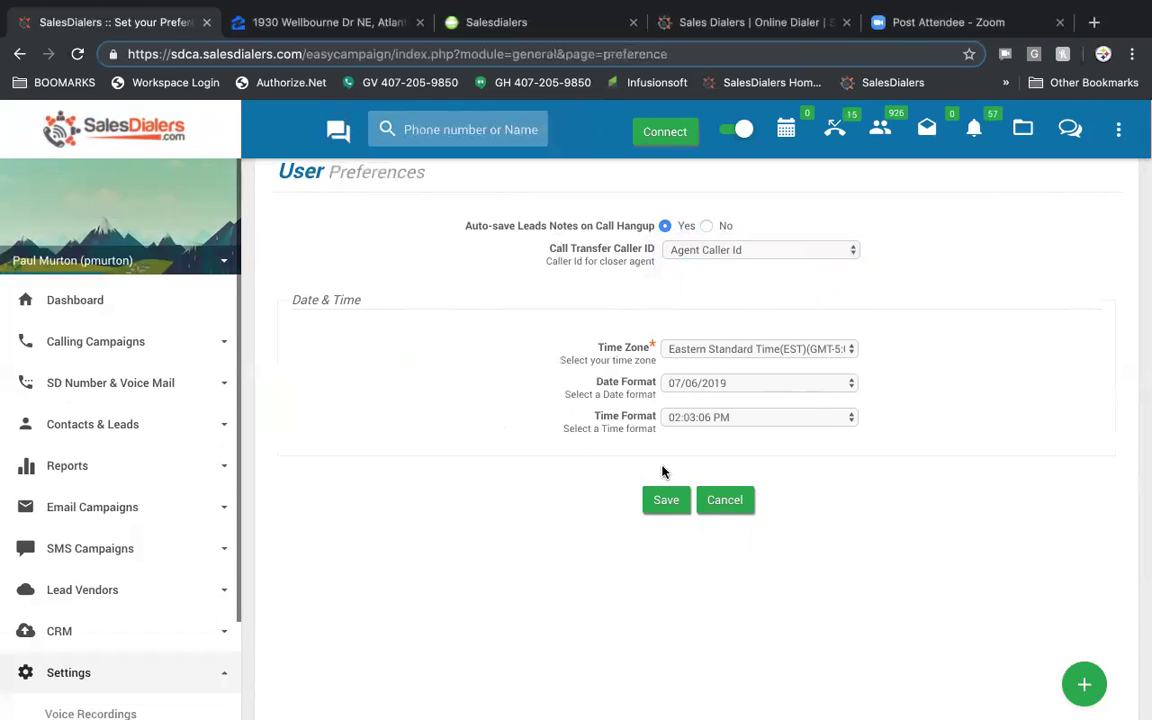
pyautogui.scroll(-3, 116, 527)
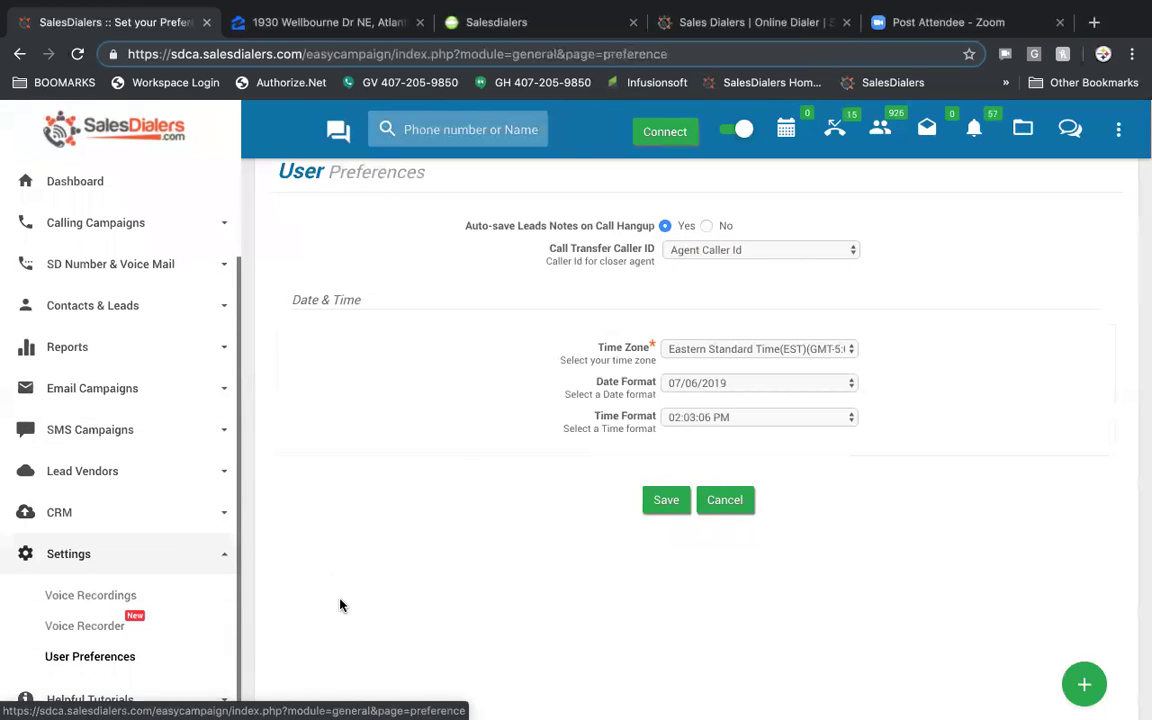
pyautogui.scroll(-1, 133, 700)
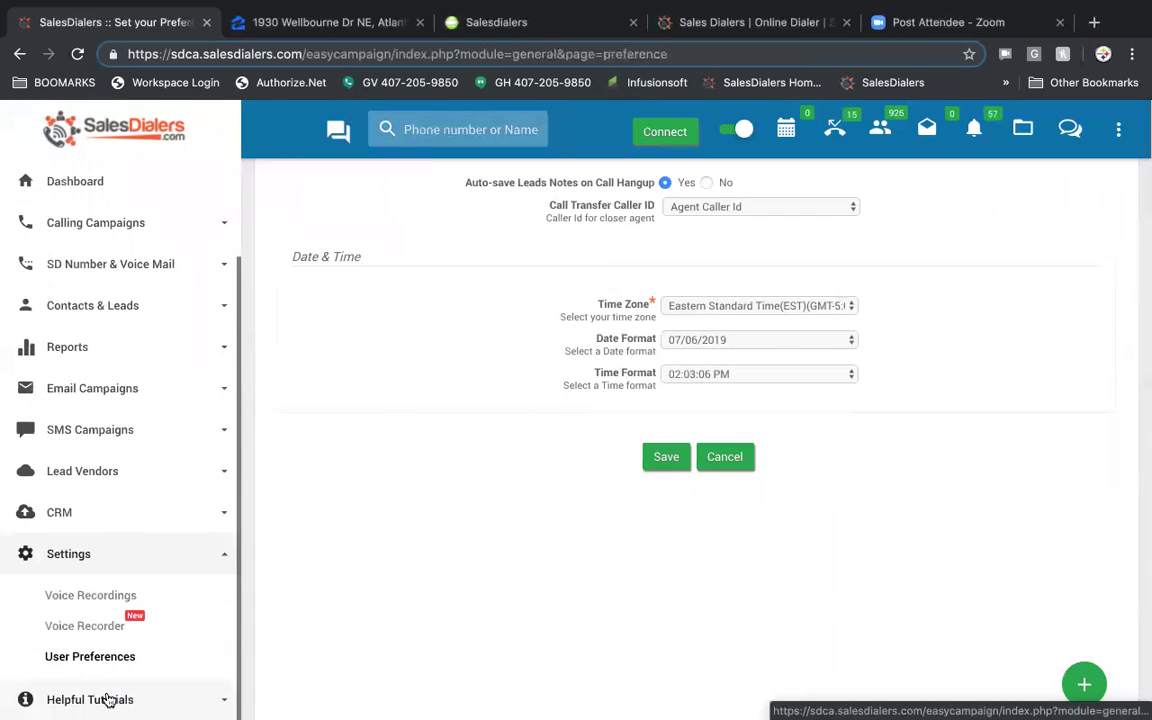
# - Start the SD Tour, page through the training webinar and softphone notices, and dismiss them
pyautogui.click(108, 699)
pyautogui.scroll(-1, 110, 640)
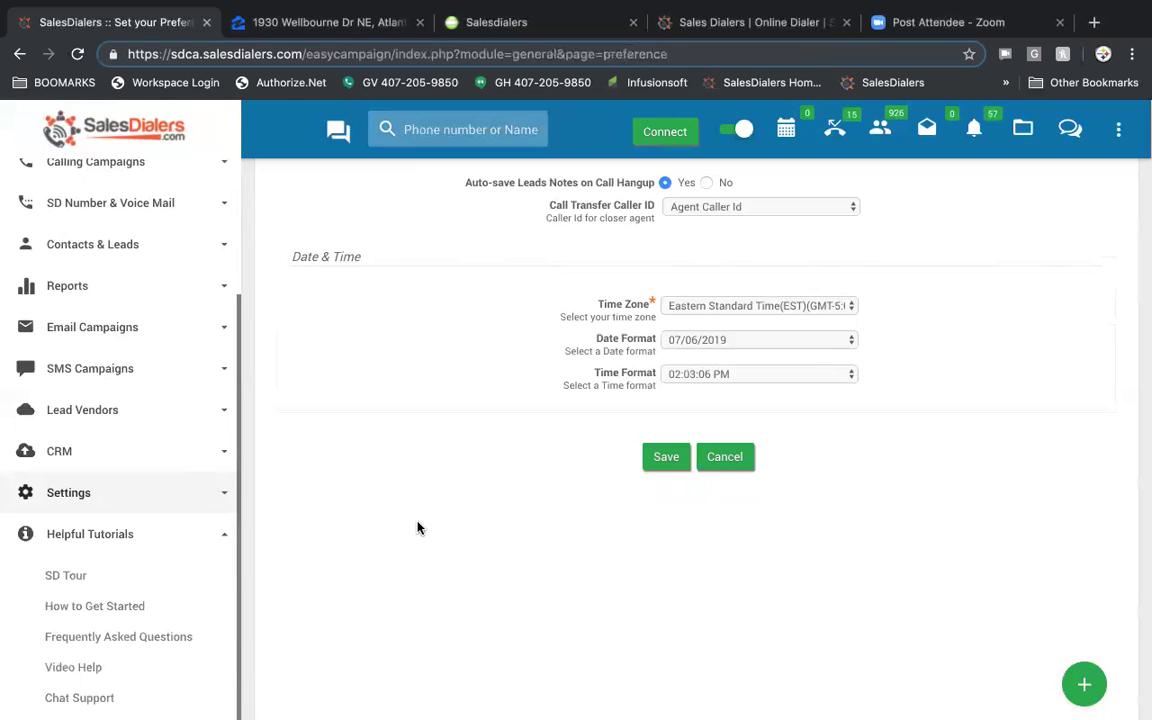
pyautogui.click(88, 577)
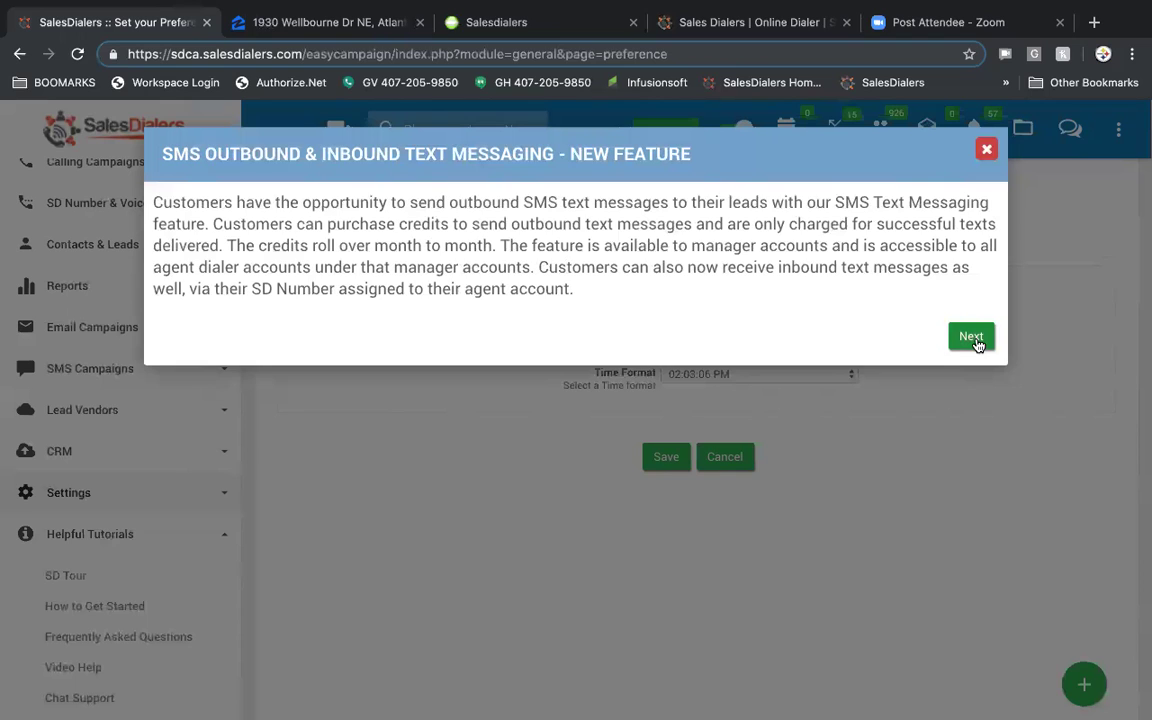
pyautogui.click(977, 340)
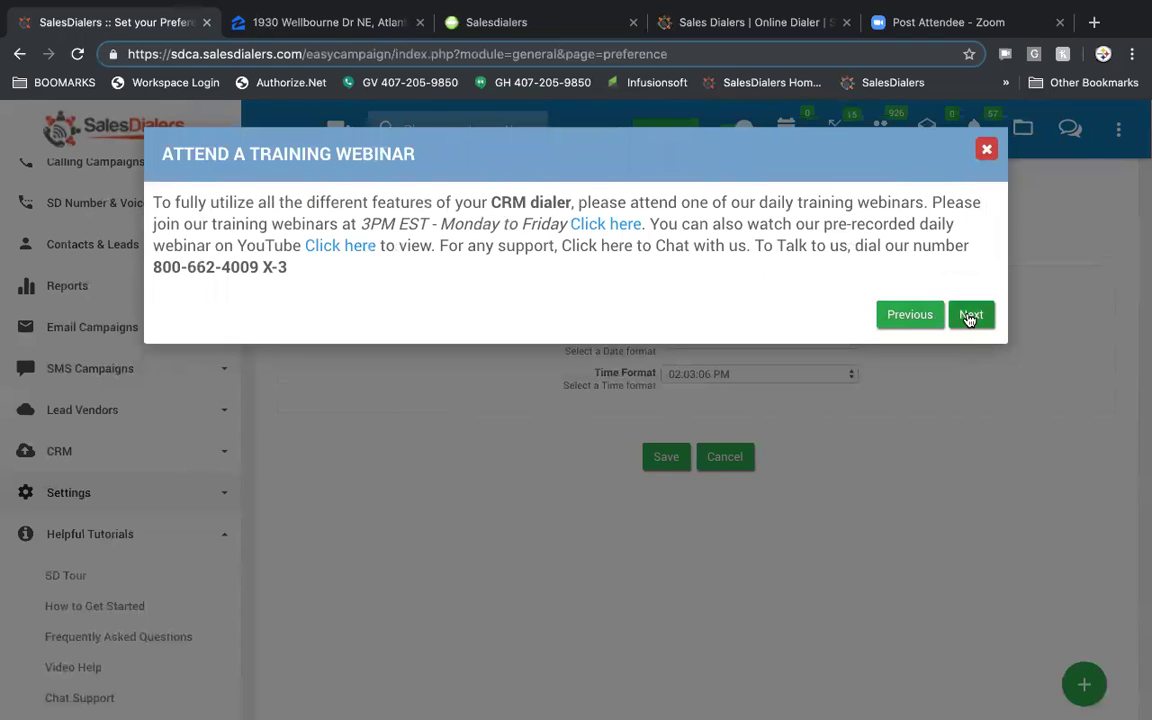
pyautogui.click(969, 316)
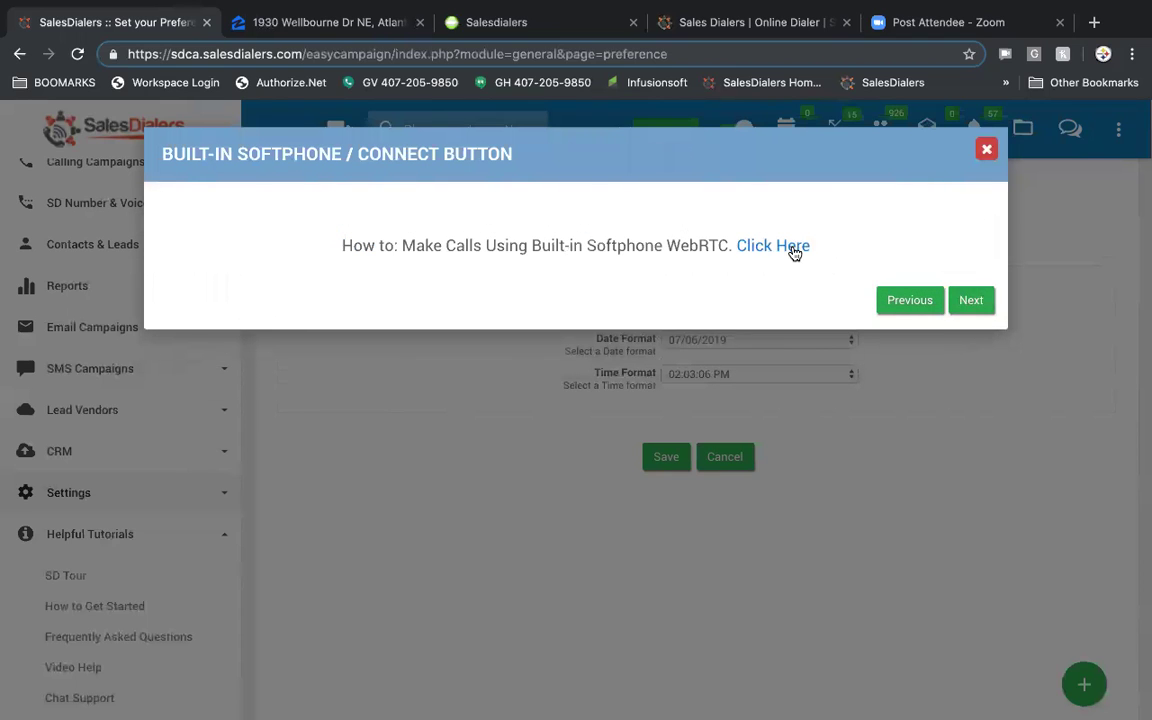
pyautogui.click(985, 152)
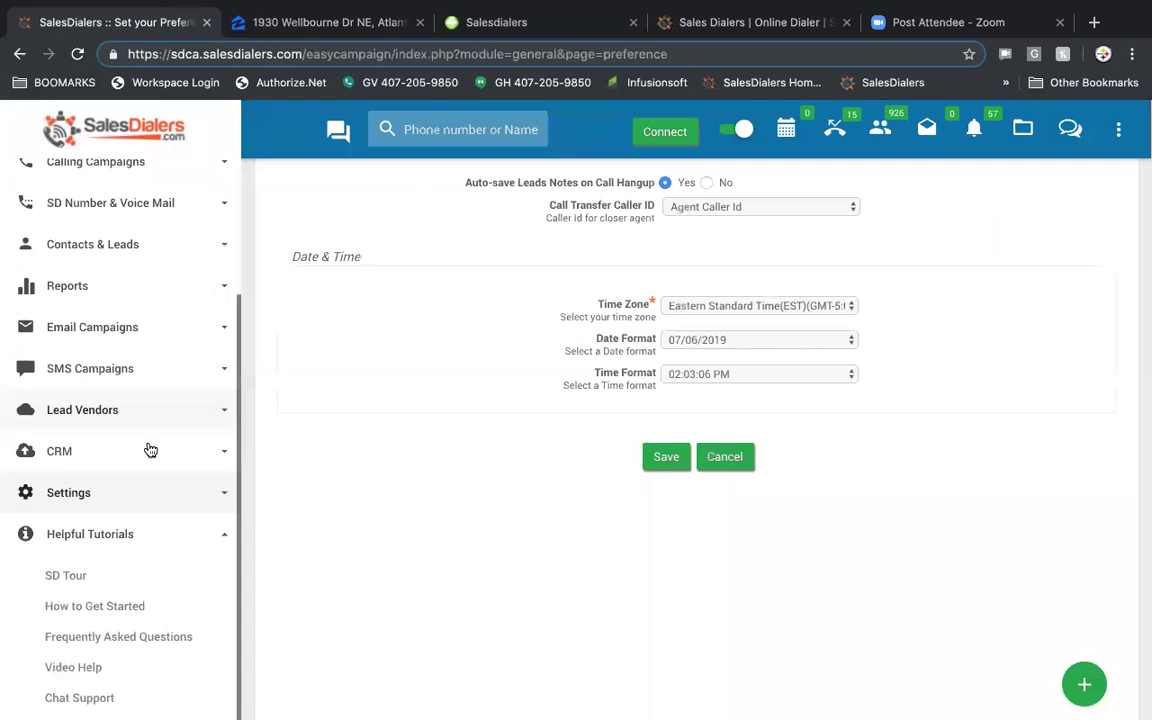
pyautogui.scroll(-2, 170, 505)
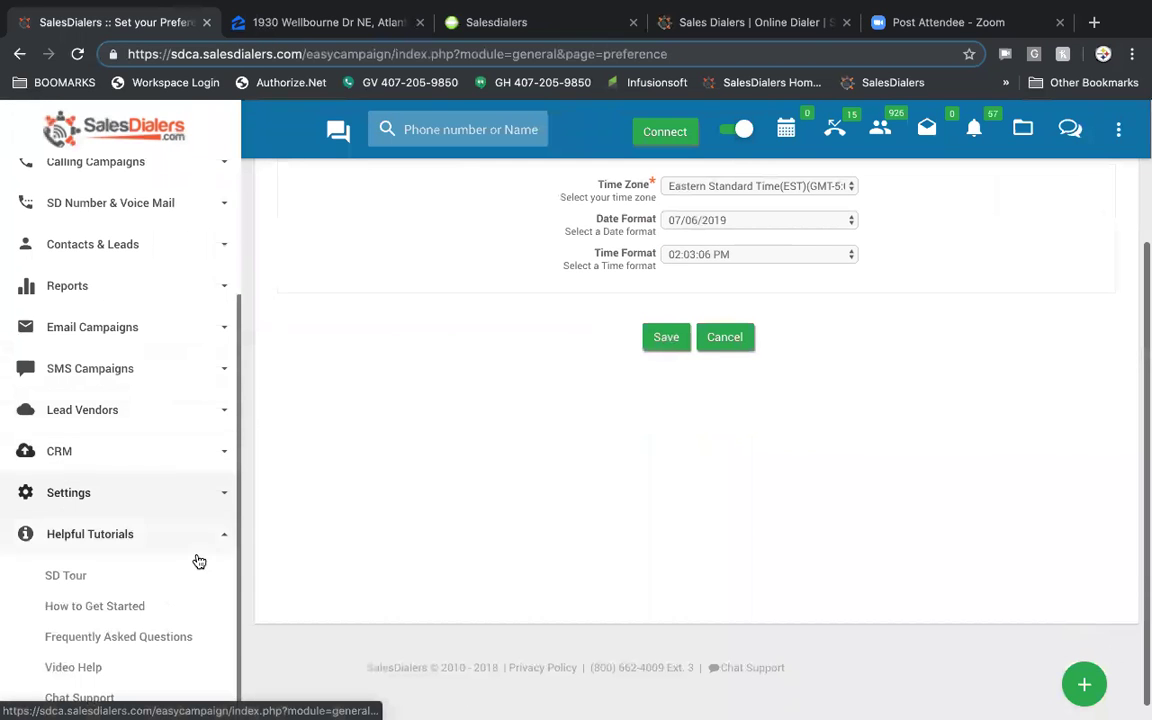
# - Open How to Get Started and browse its FAQ and Video Help lists
pyautogui.click(111, 607)
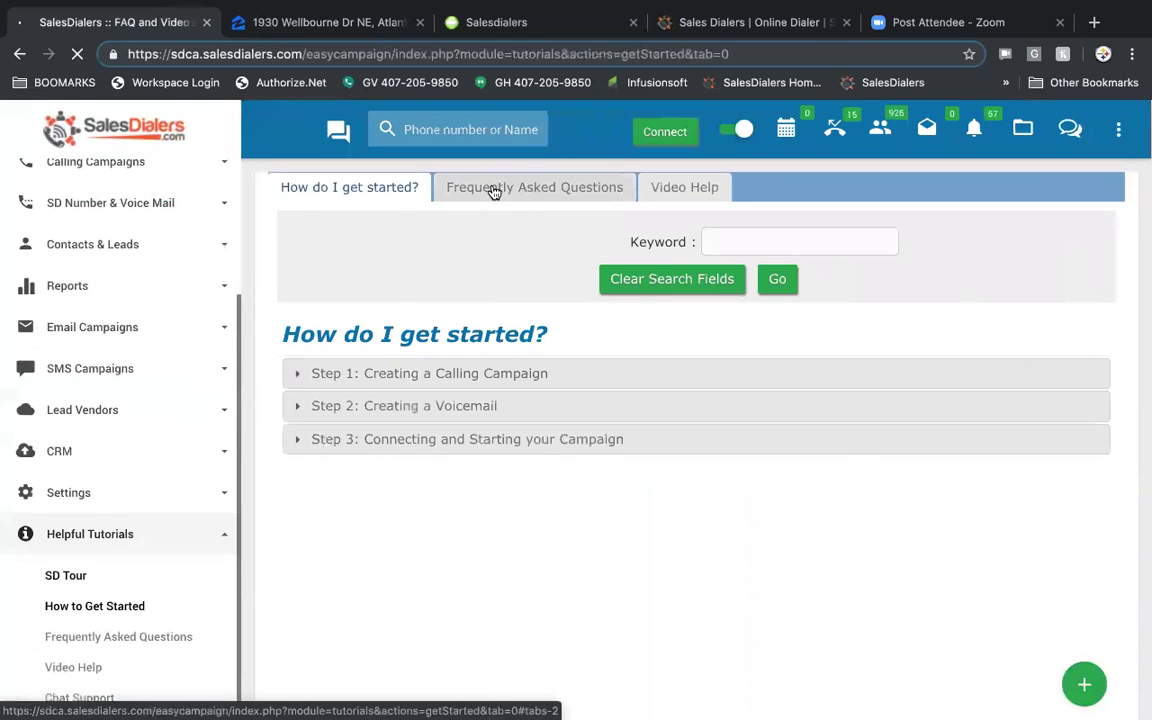
pyautogui.click(497, 190)
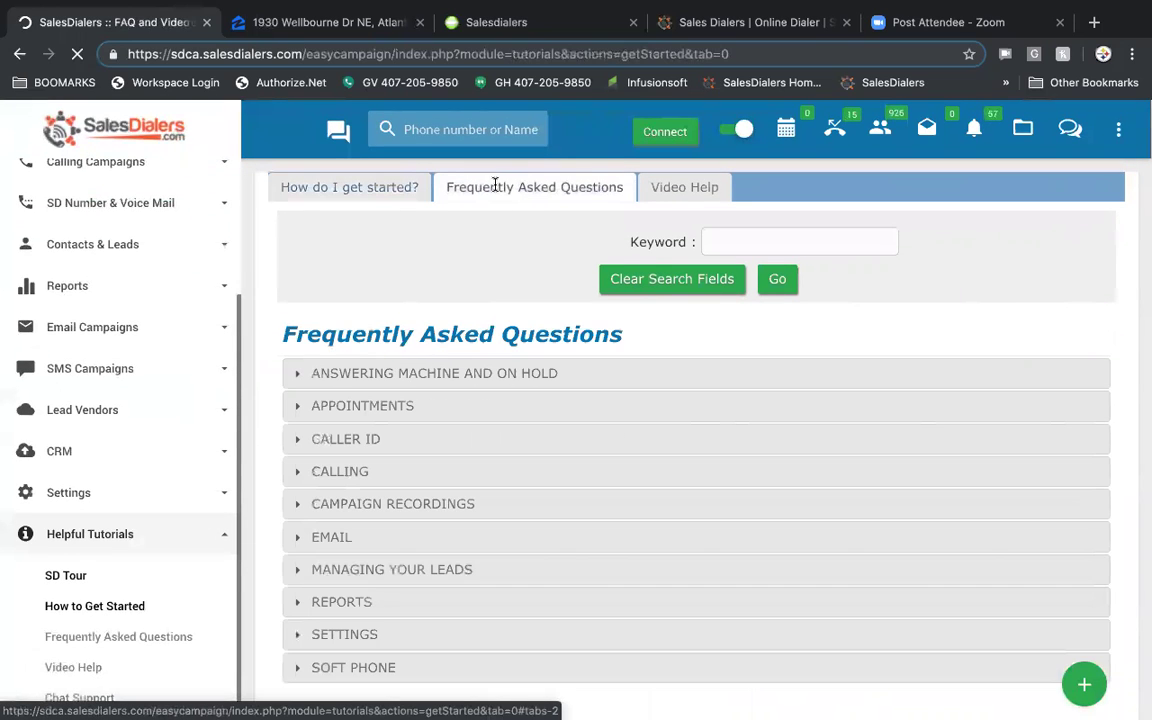
pyautogui.click(676, 187)
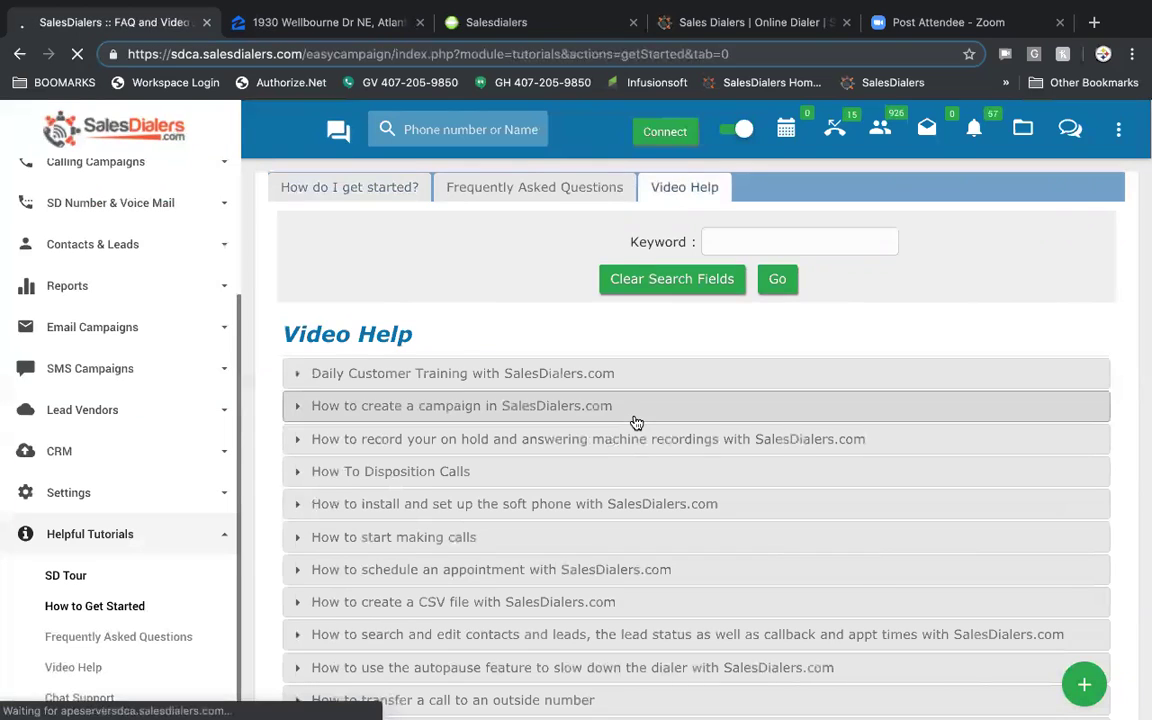
pyautogui.scroll(-2, 636, 422)
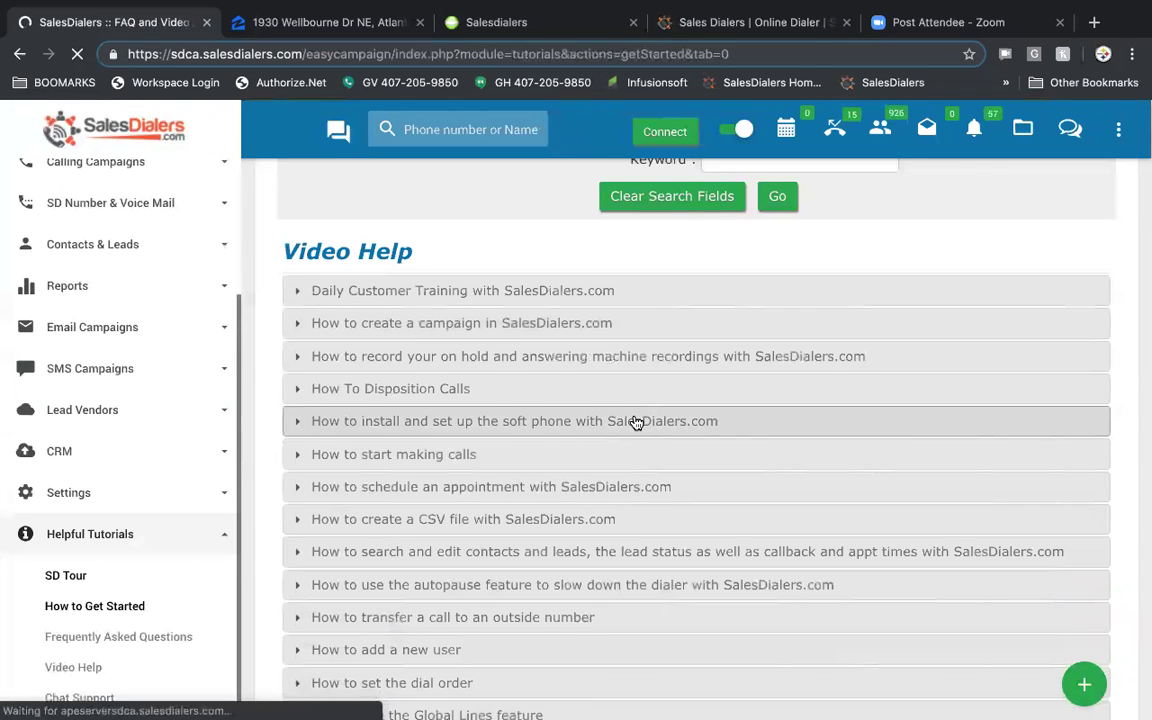
pyautogui.scroll(2, 636, 422)
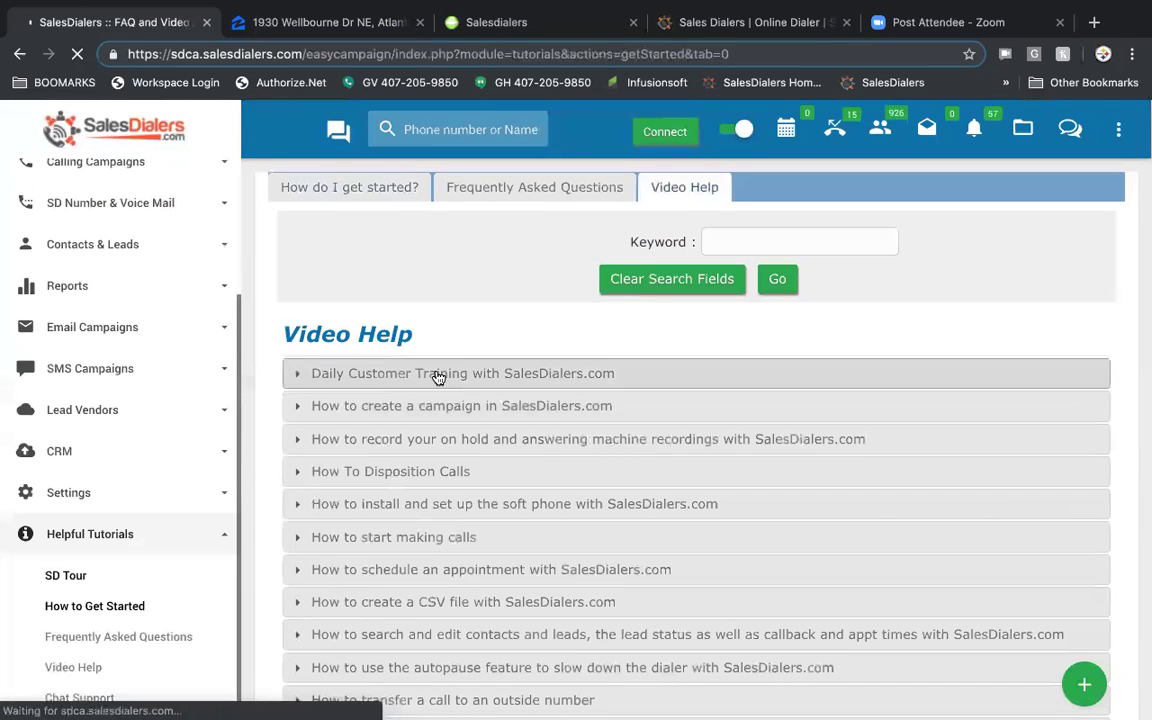
pyautogui.scroll(-10, 455, 476)
pyautogui.scroll(10, 455, 476)
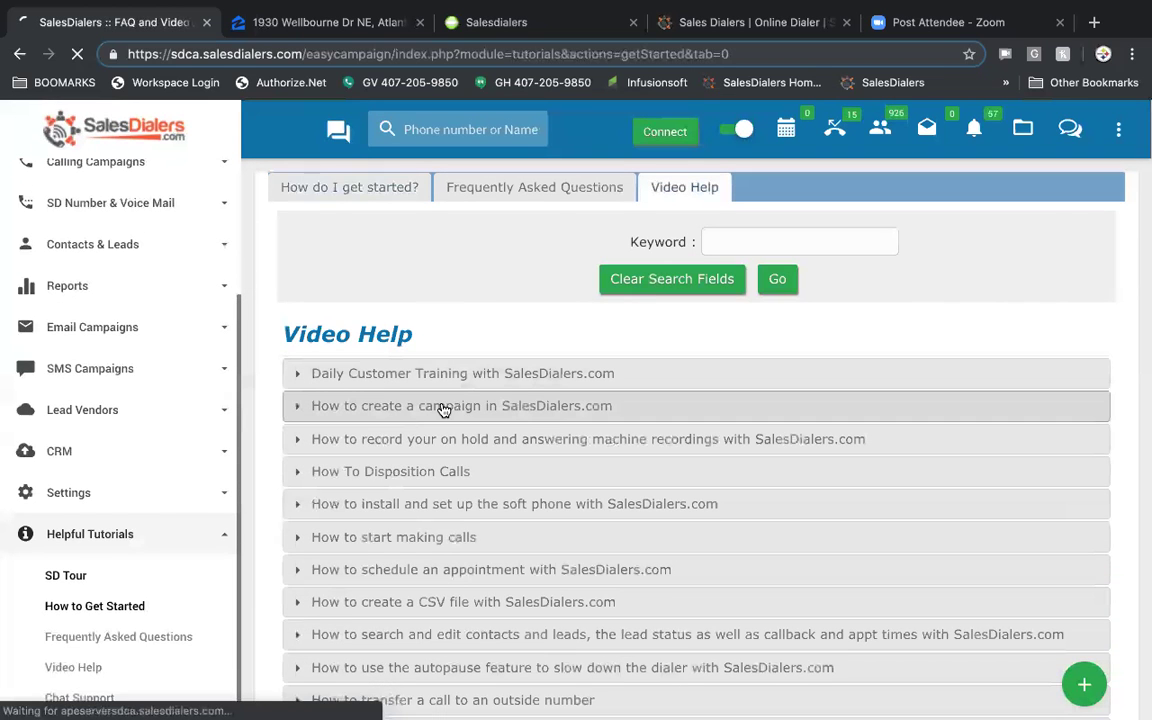
# - Expand and collapse the How to create a campaign video, then return to How do I get started?
pyautogui.click(443, 407)
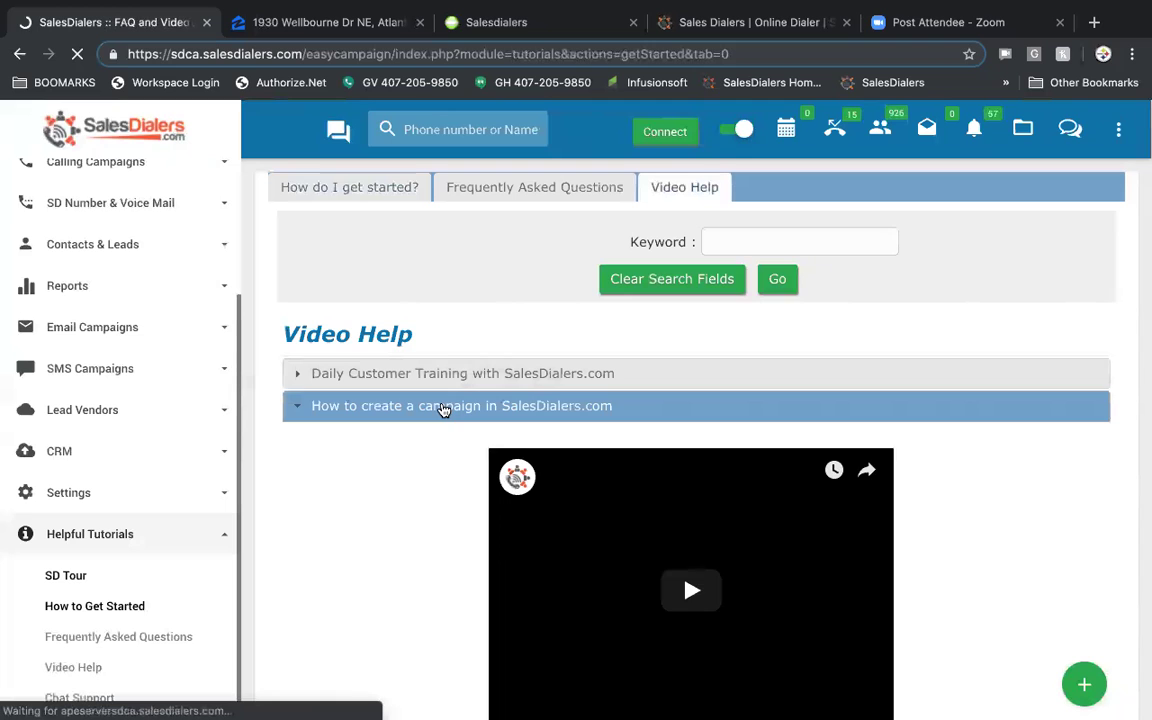
pyautogui.click(443, 407)
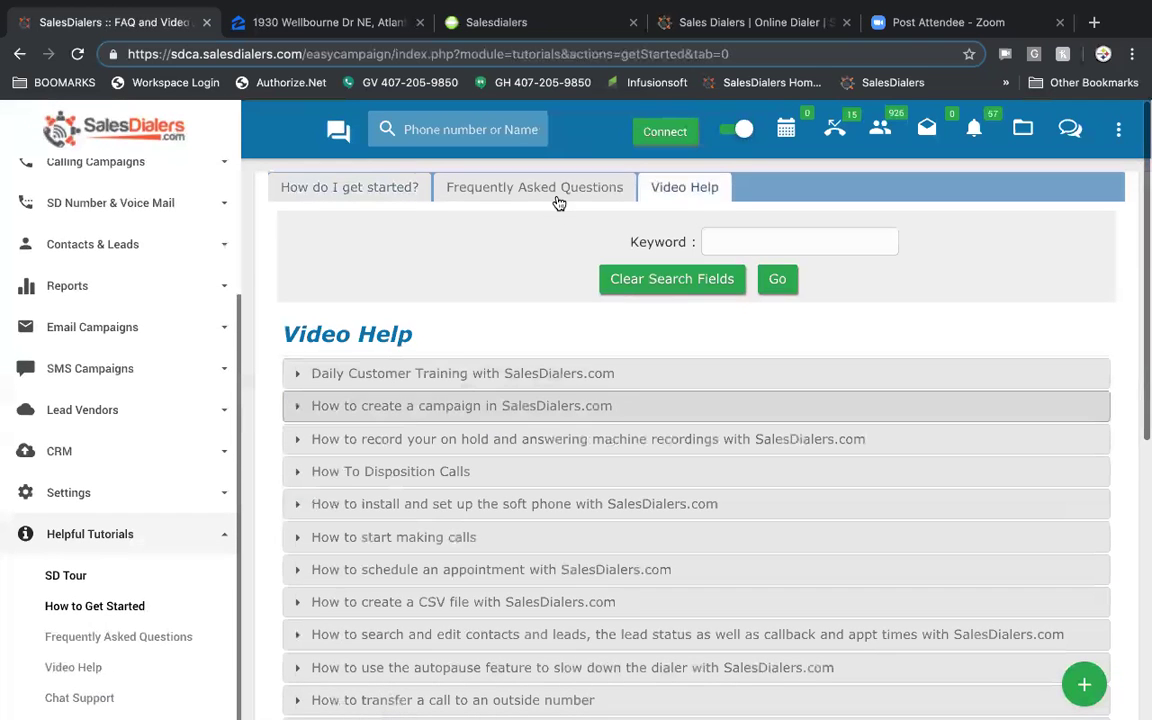
pyautogui.click(558, 192)
pyautogui.scroll(-1, 530, 464)
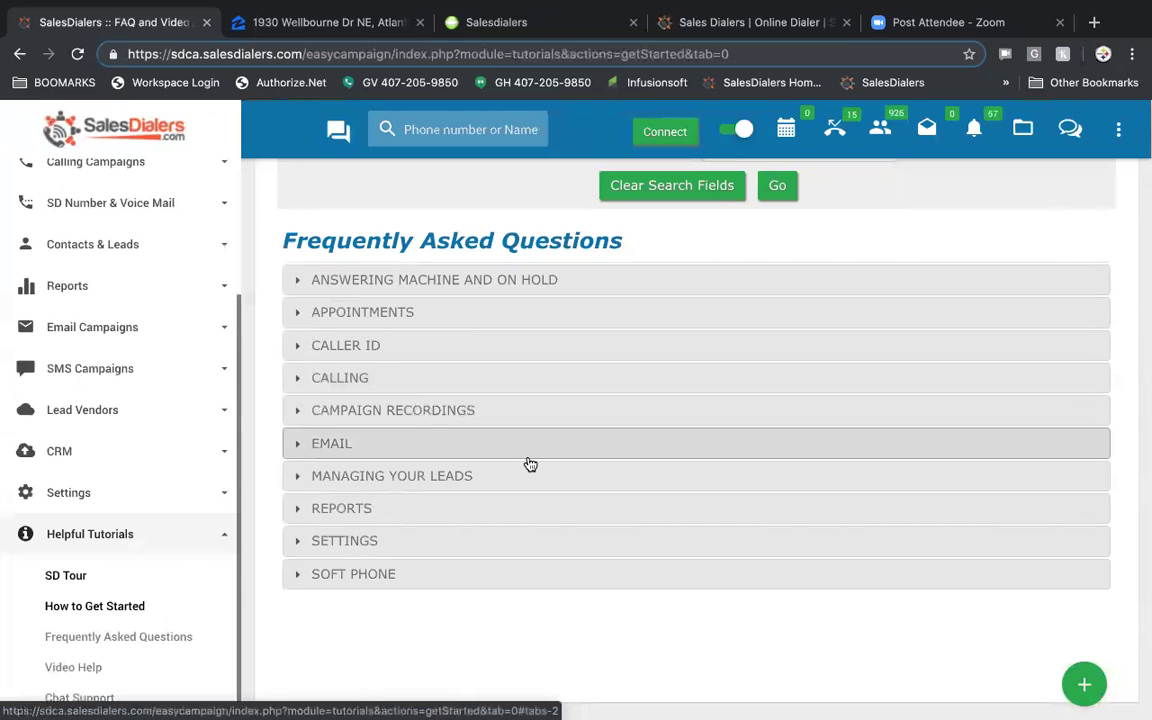
pyautogui.scroll(1, 530, 464)
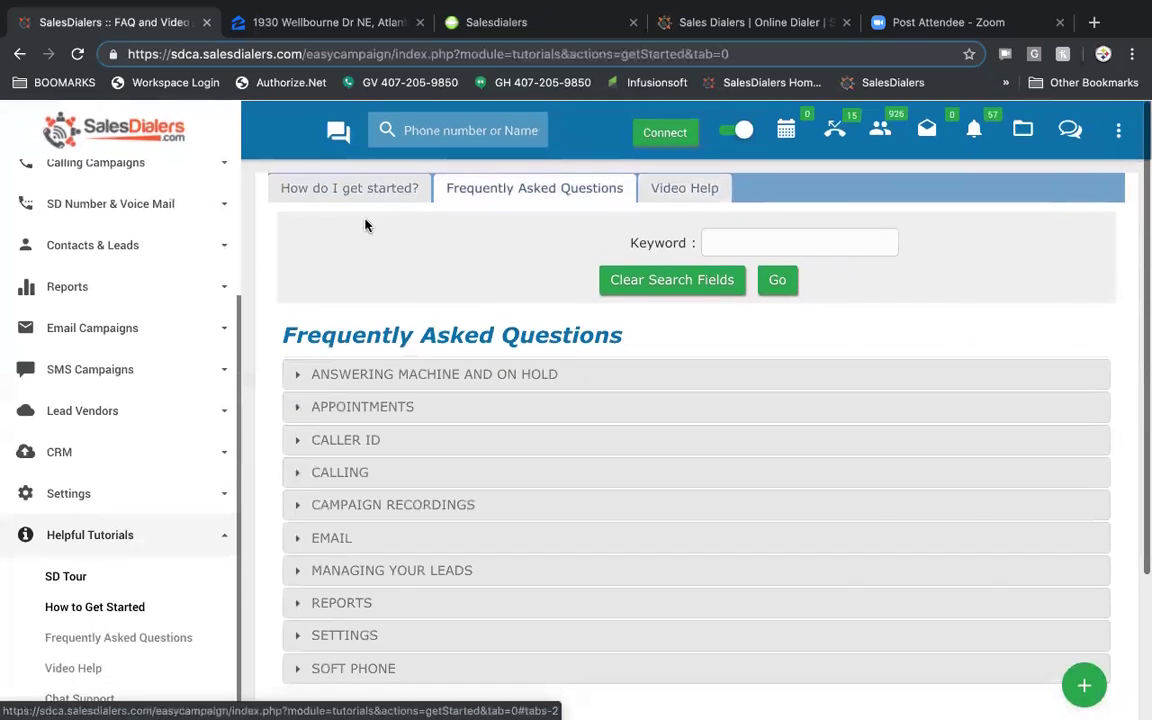
pyautogui.click(350, 187)
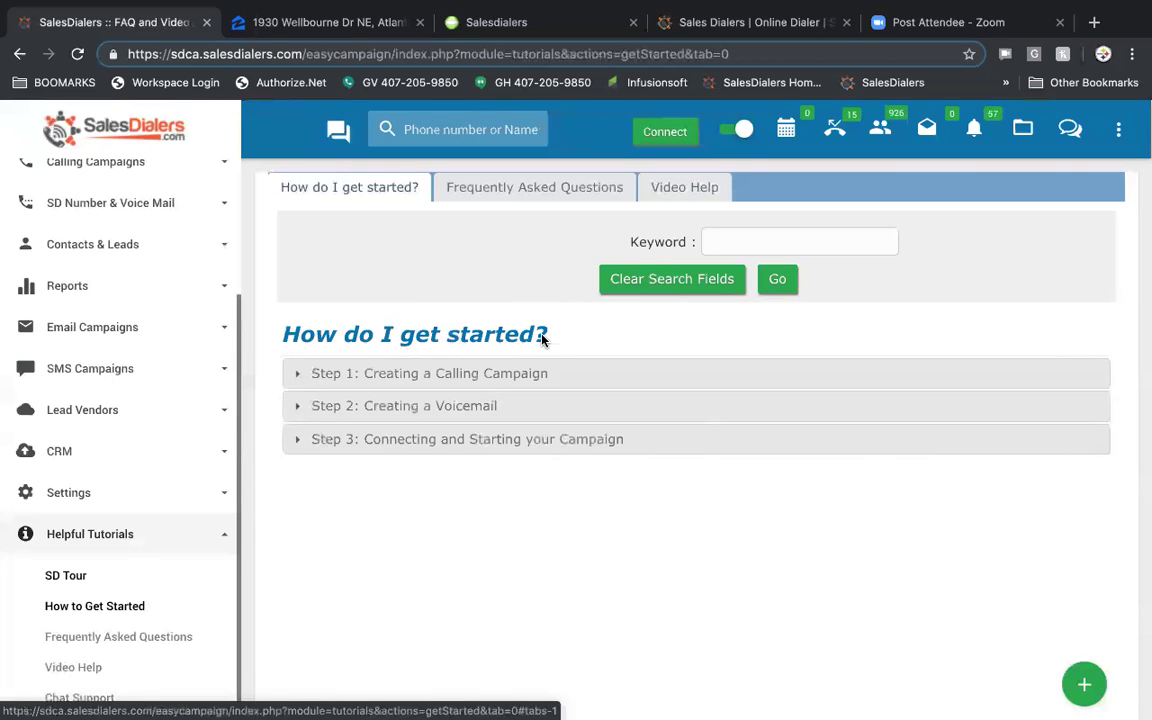
pyautogui.scroll(-3, 136, 481)
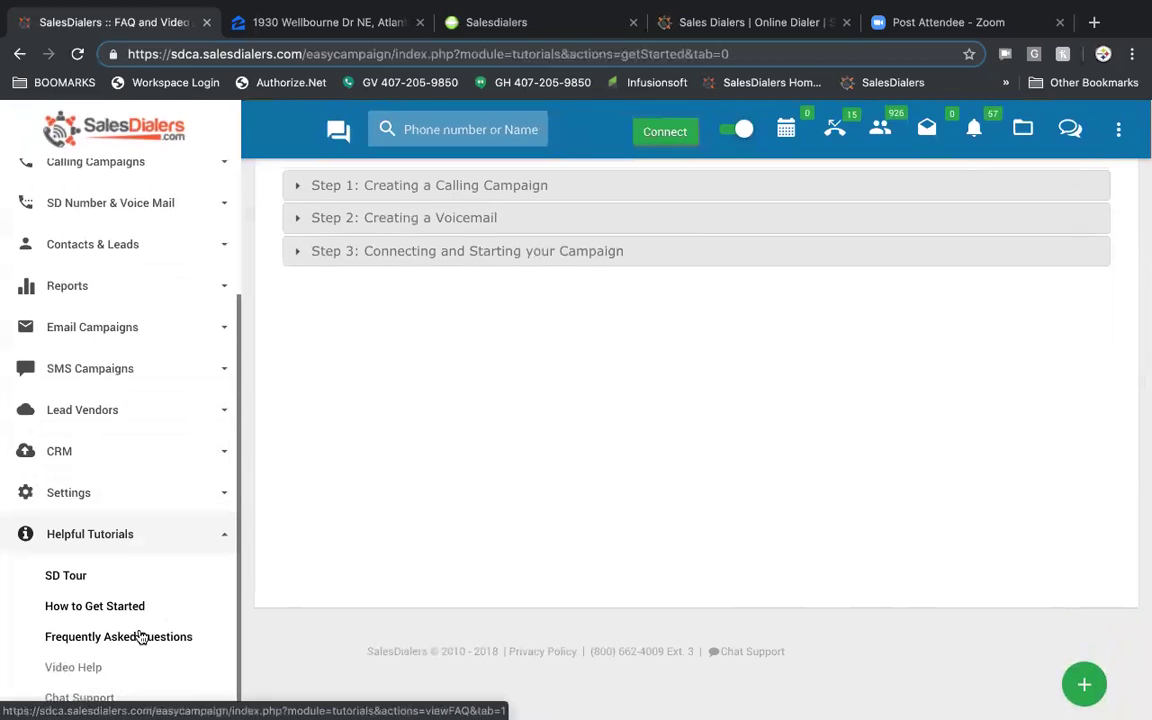
# - Open the Chat Support Start Chat form, then return to the getting-started tutorial page
pyautogui.click(78, 697)
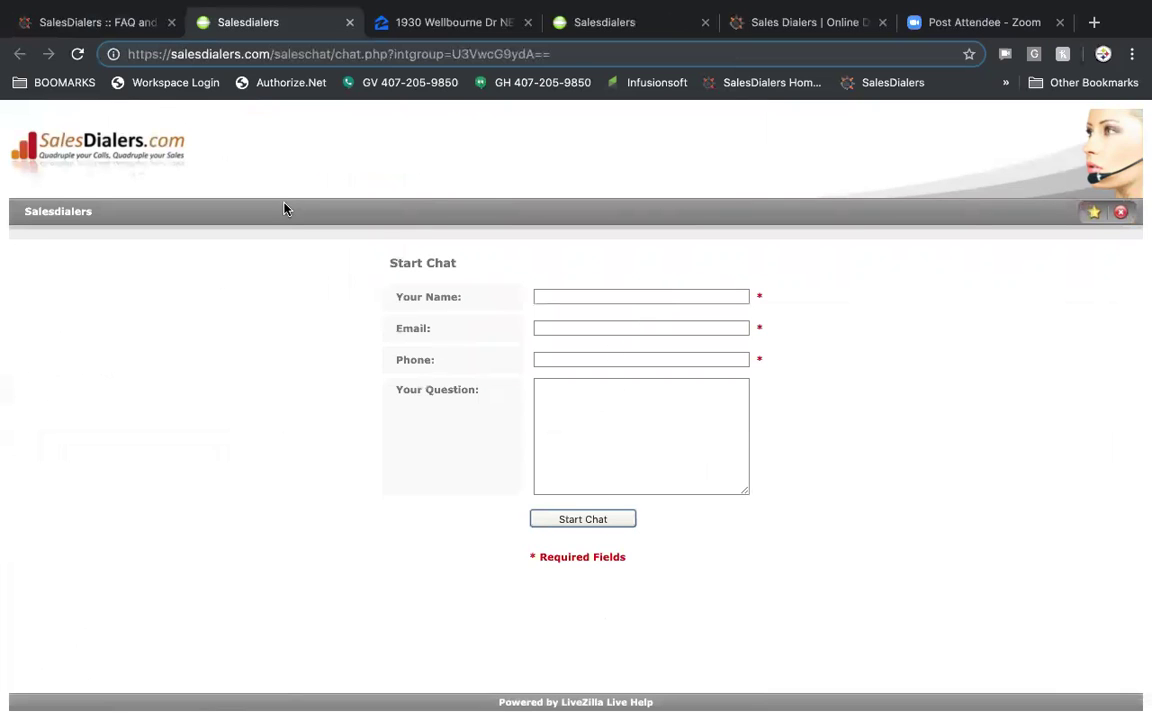
pyautogui.click(84, 22)
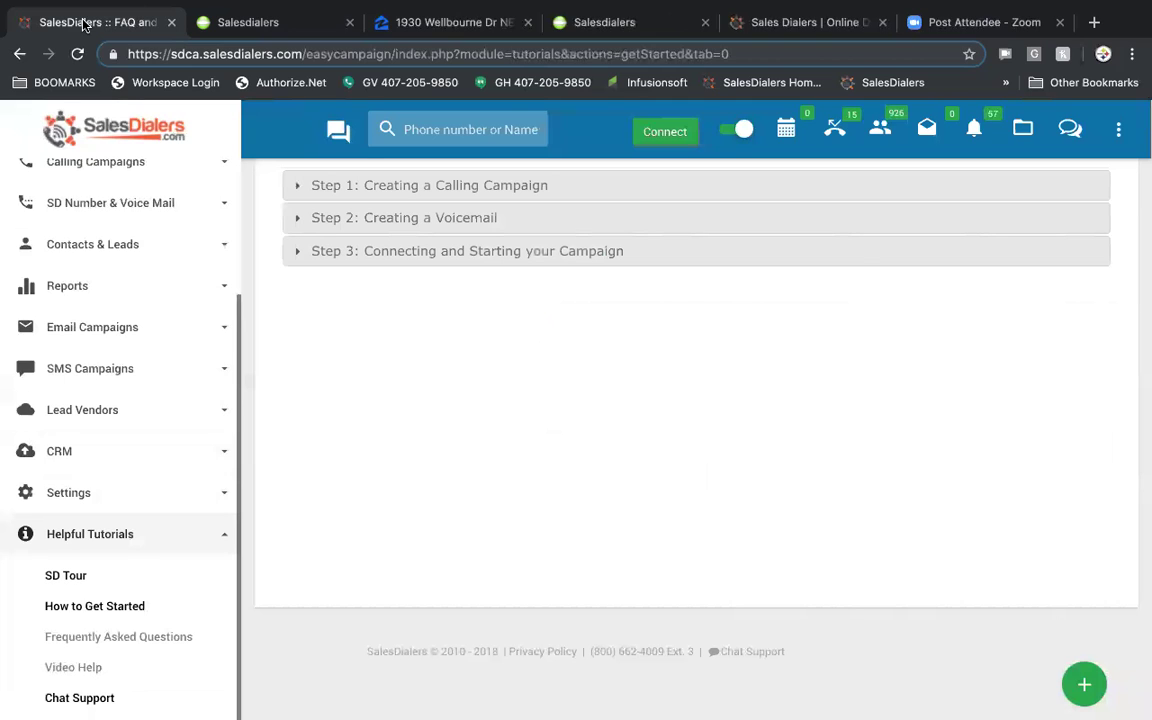
pyautogui.scroll(3, 134, 215)
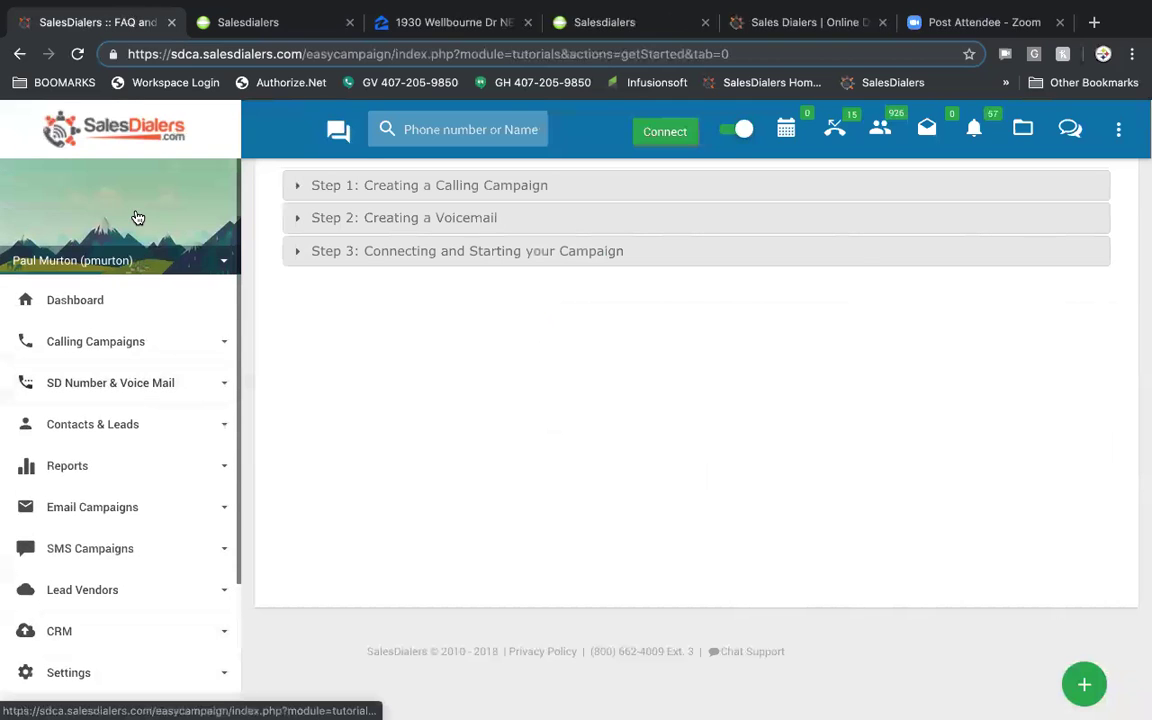
# - Go from the Dashboard to the Calling Campaigns > My Campaigns list
pyautogui.click(94, 303)
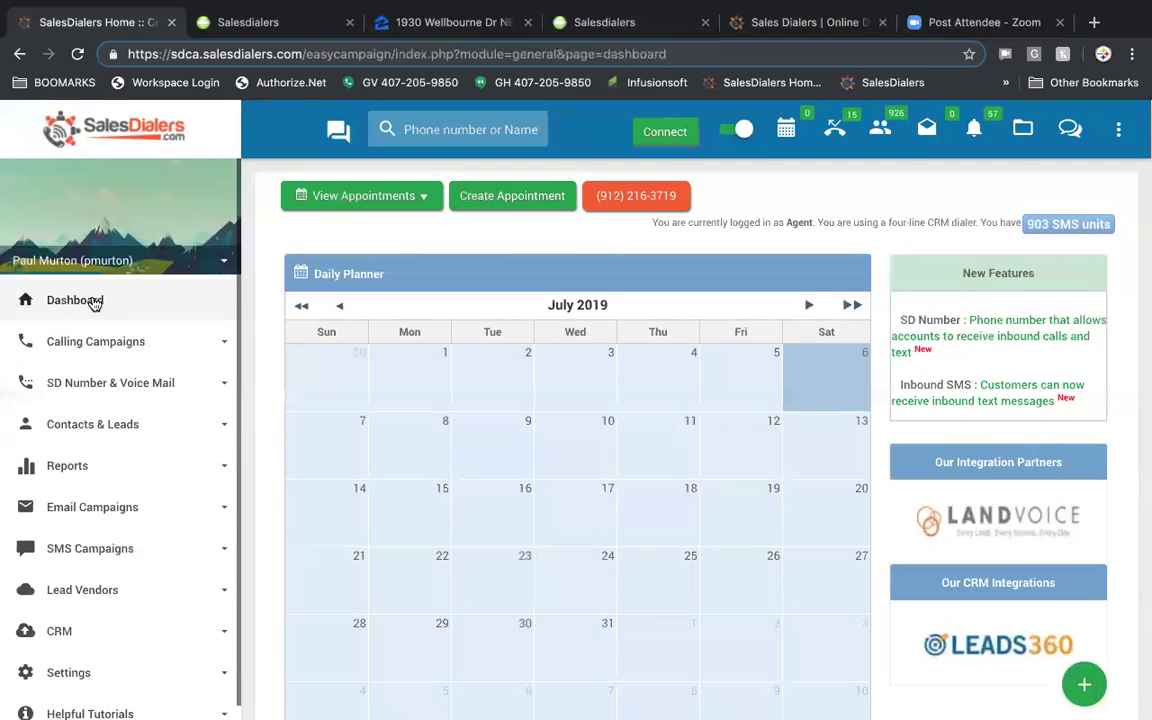
pyautogui.click(116, 342)
pyautogui.click(85, 391)
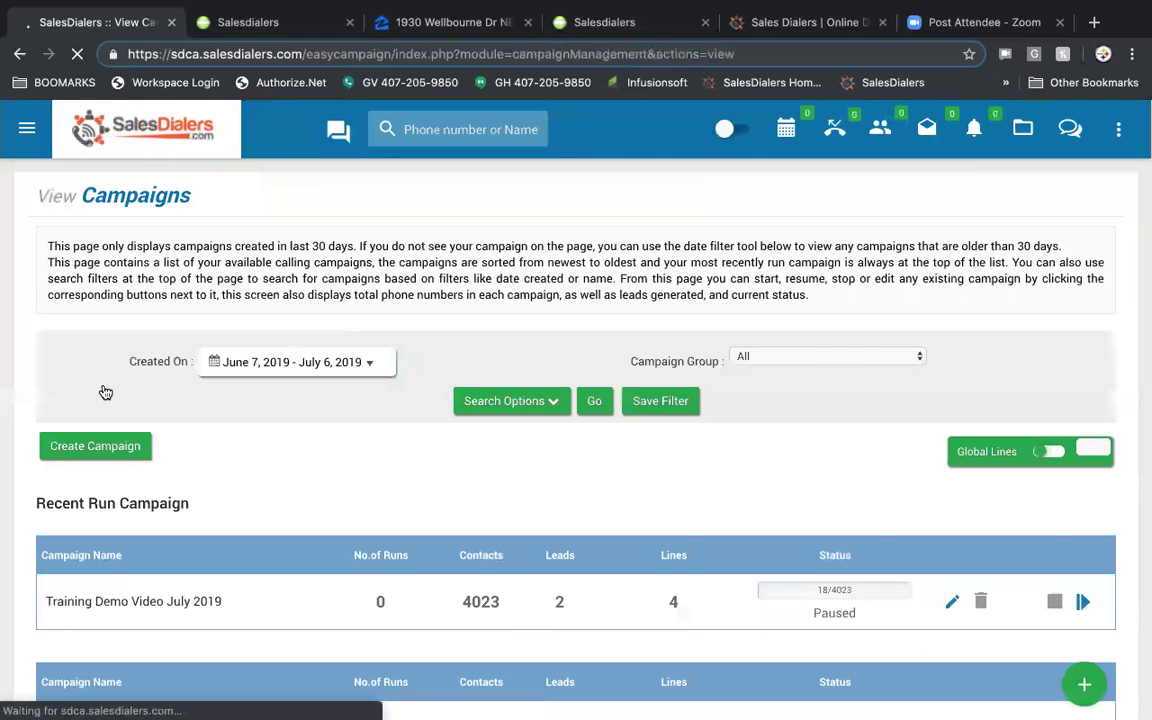
pyautogui.scroll(-1, 498, 488)
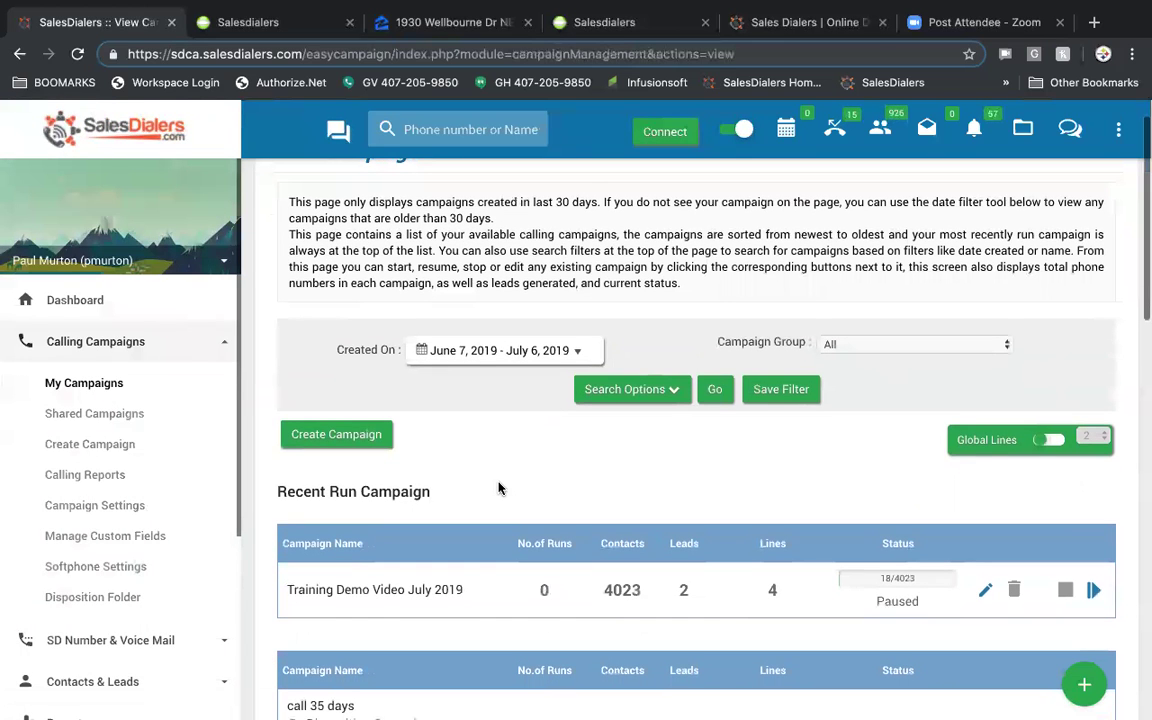
# - Connect the softphone bridge from the campaign's options menu
pyautogui.click(1117, 133)
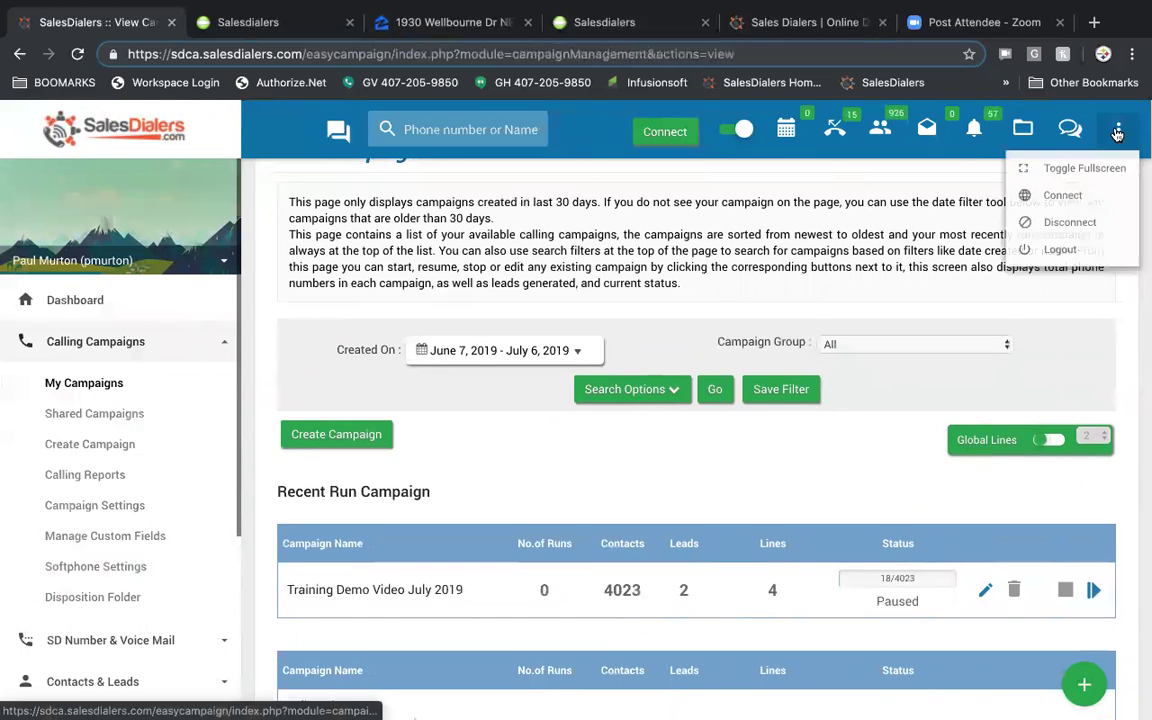
pyautogui.click(1069, 202)
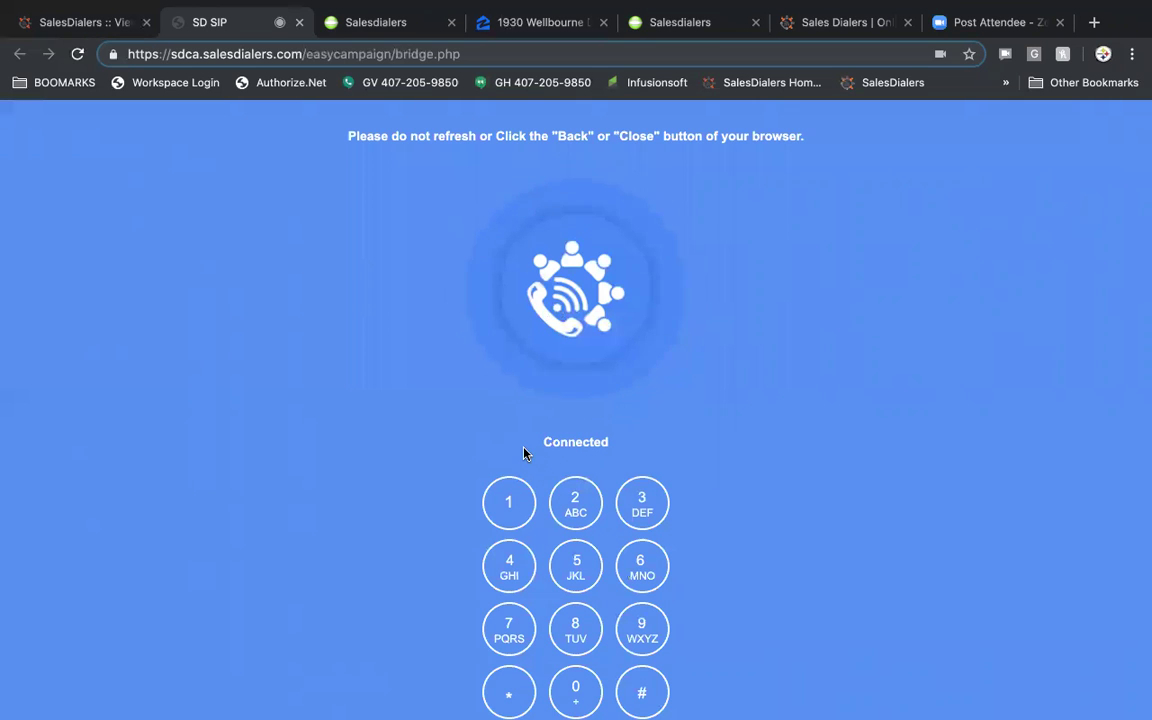
pyautogui.click(88, 24)
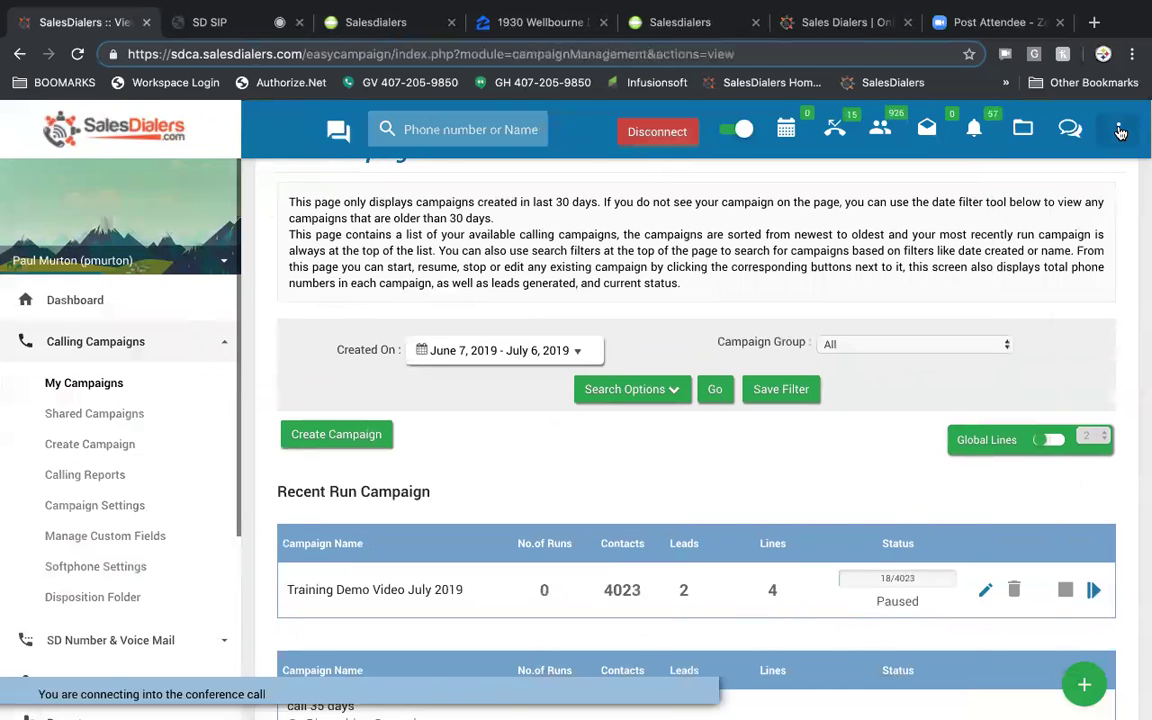
# - Disconnect the softphone bridge, leaving Training Demo Video July 2019 paused
pyautogui.moveTo(1113, 150)
pyautogui.click(1060, 232)
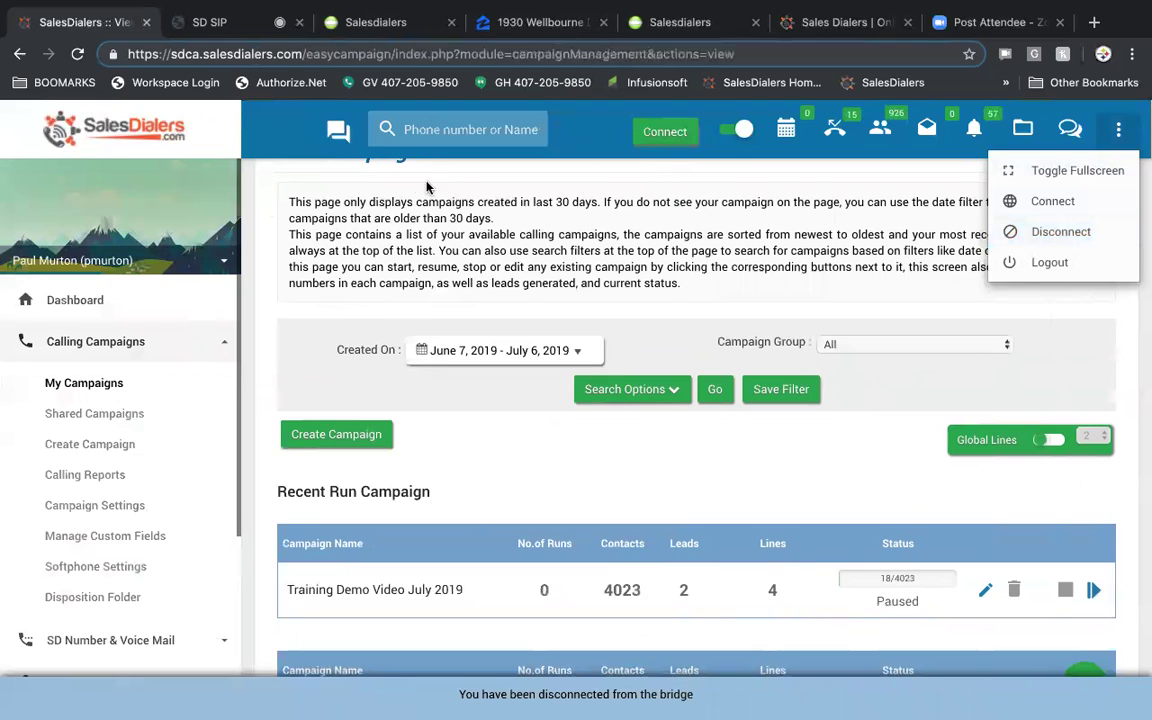
pyautogui.click(317, 190)
pyautogui.scroll(-3, 540, 391)
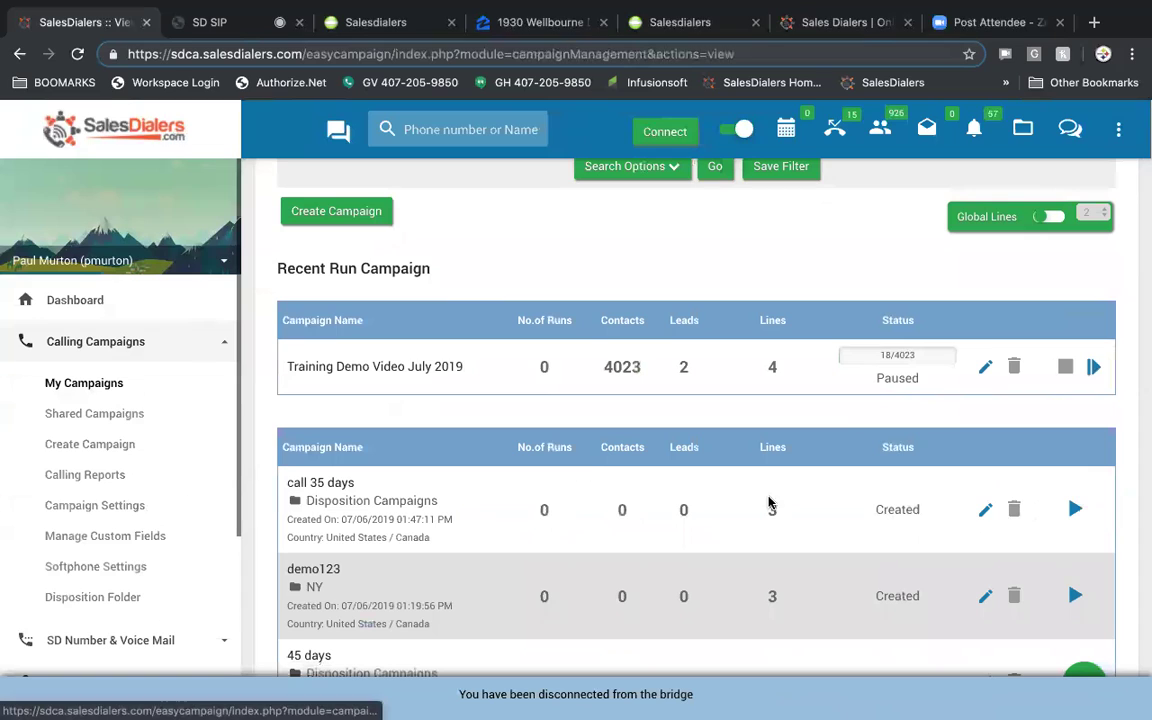